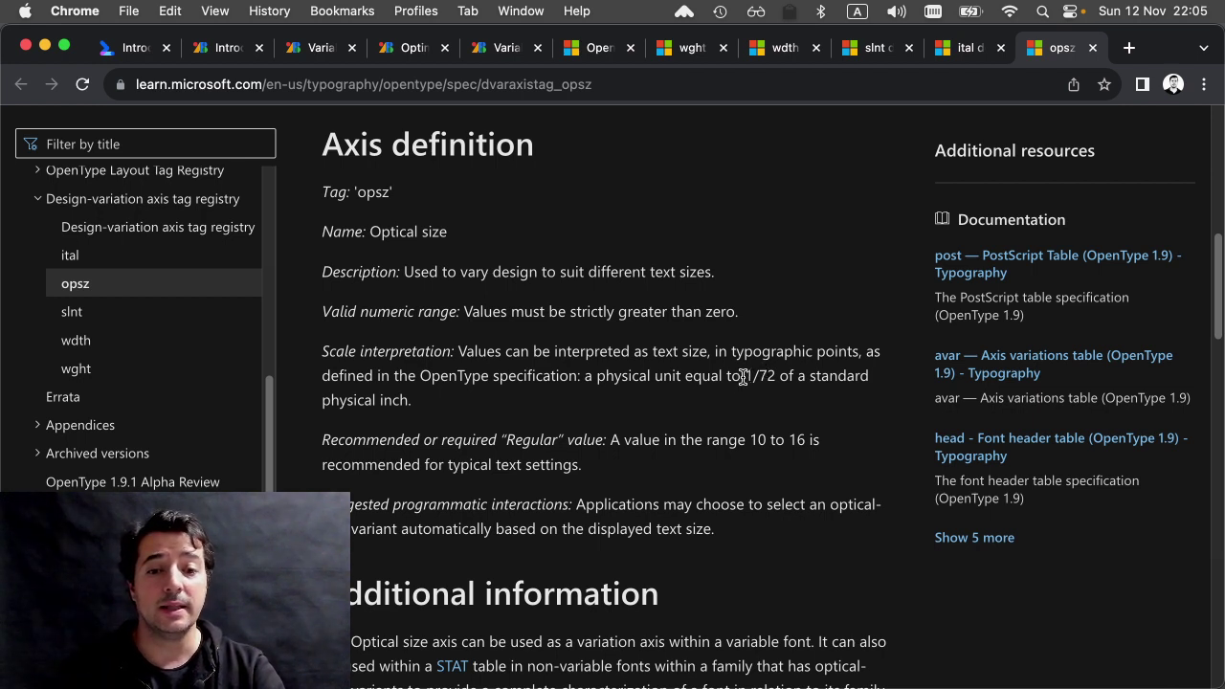
pyautogui.moveTo(746, 376); pyautogui.dragTo(783, 376)
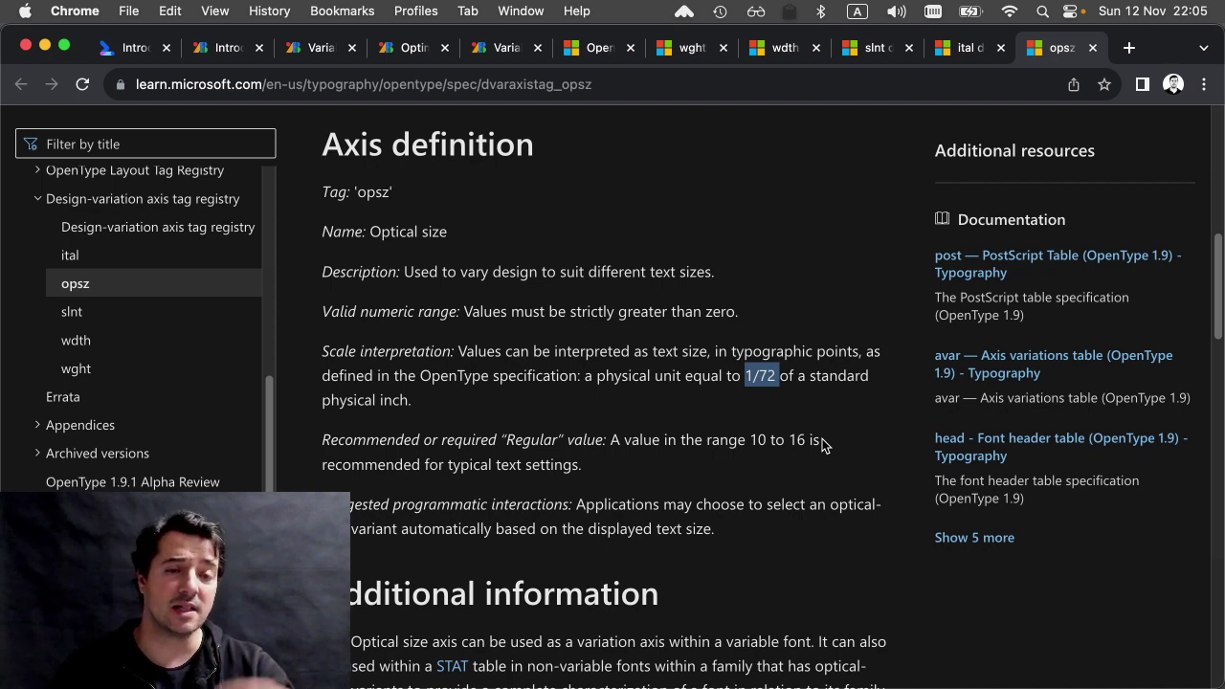
pyautogui.doubleClick(766, 376)
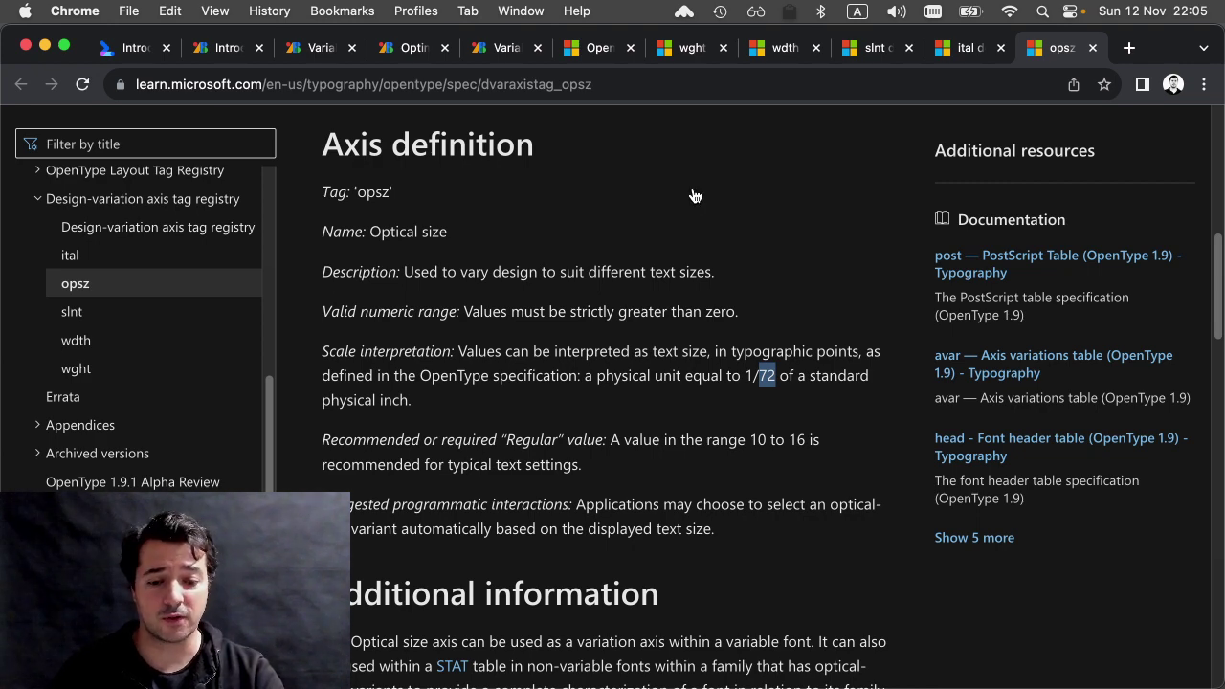
# - Switch to FontLab and remove O and V from the HOV glyph text, leaving only the H open for contour editing
pyautogui.press('super+Tab')
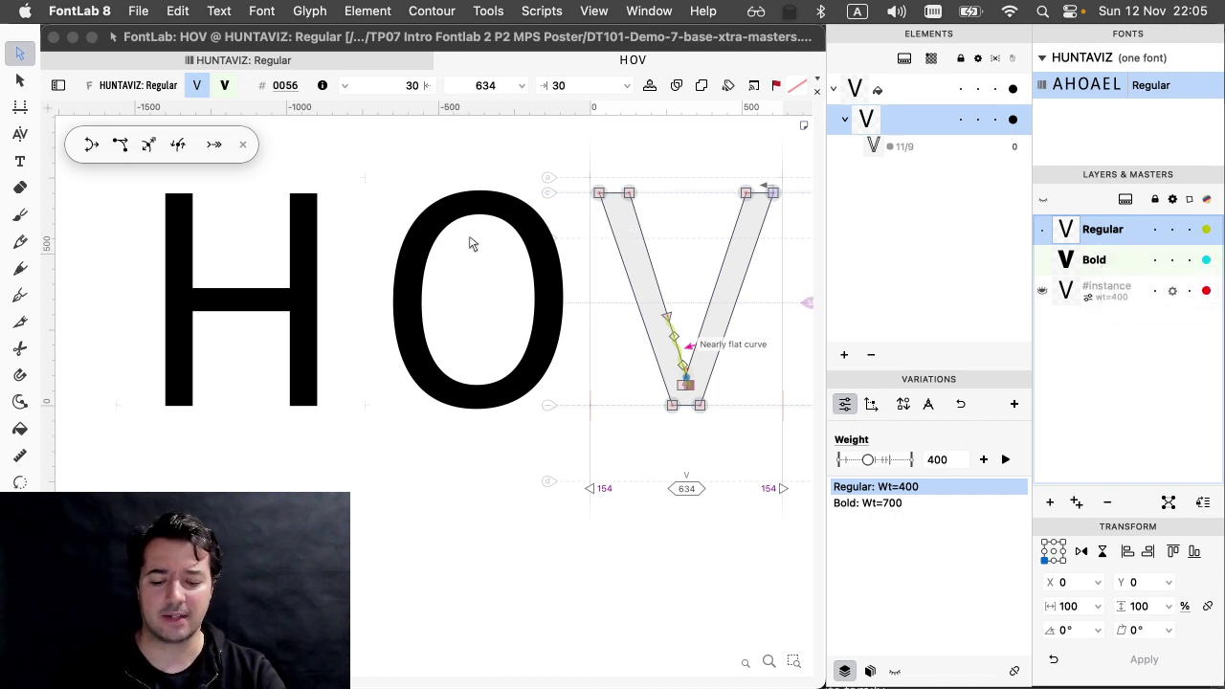
pyautogui.click(390, 267)
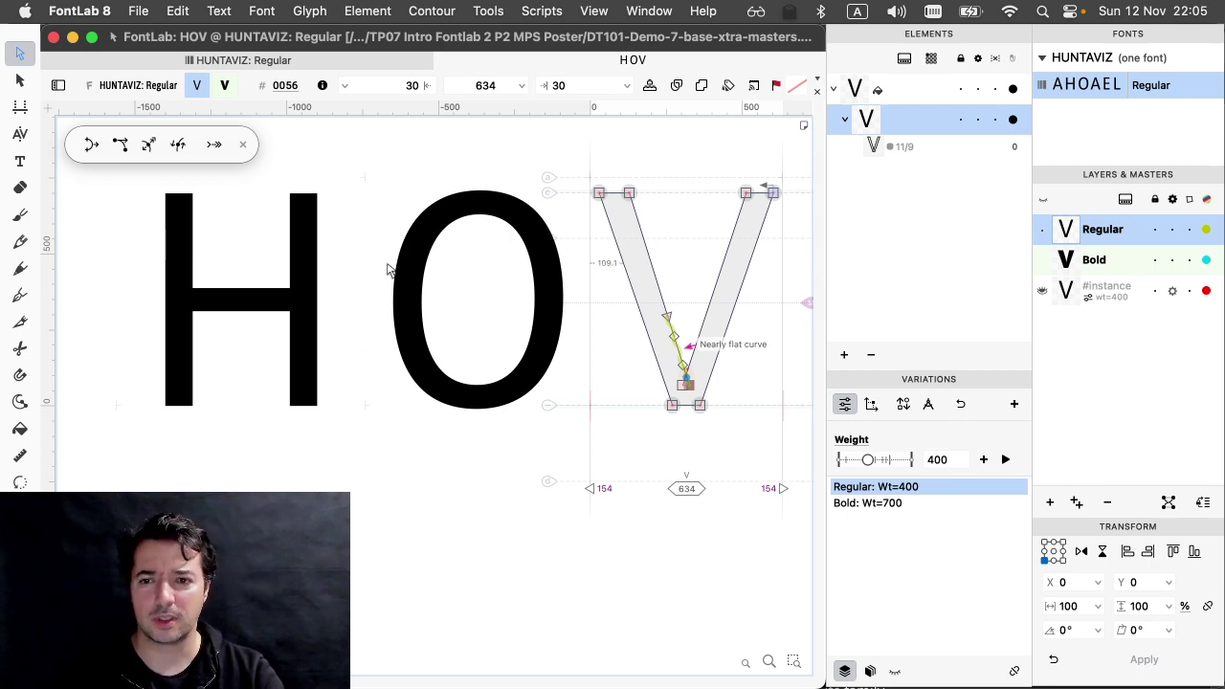
pyautogui.press('t')
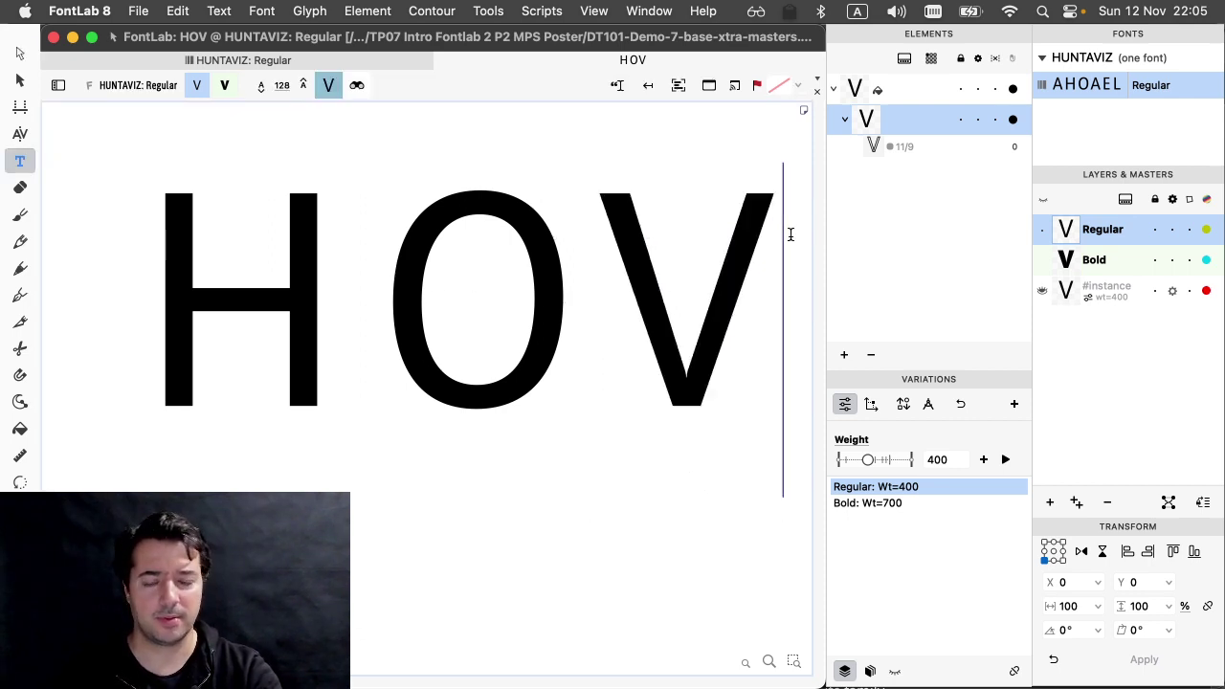
pyautogui.press('BackSpace')
pyautogui.press('BackSpace')
pyautogui.click(20, 55)
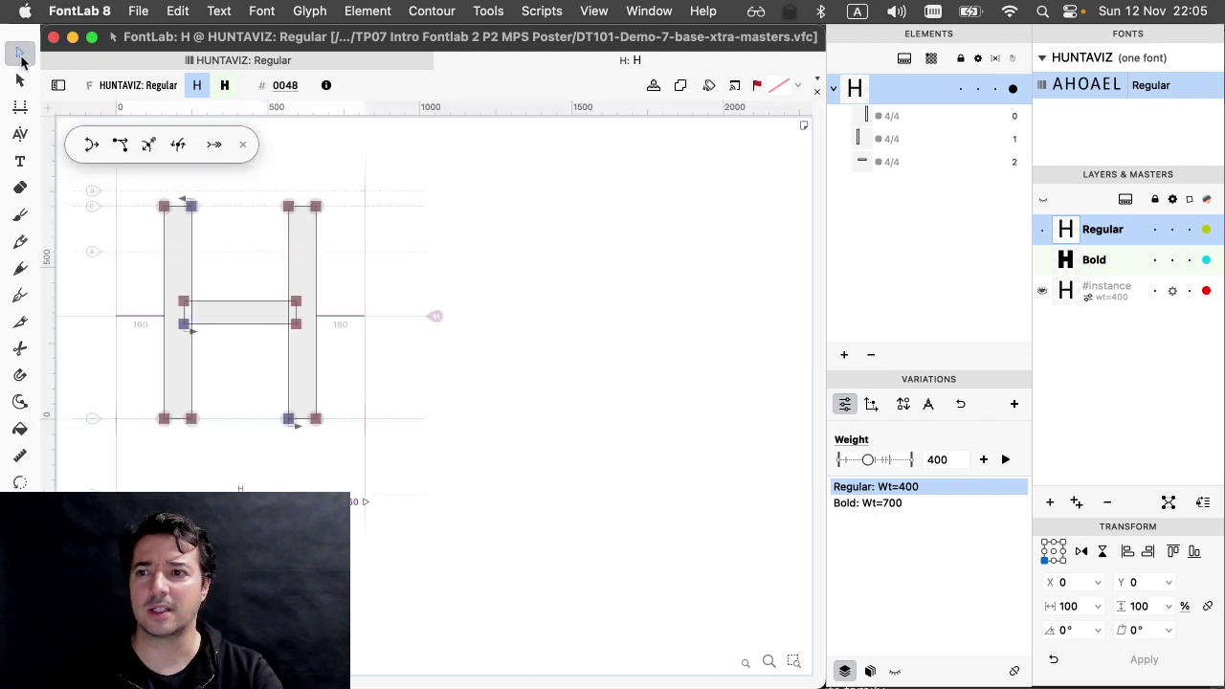
pyautogui.press('space')
pyautogui.moveTo(254, 265); pyautogui.dragTo(634, 239)
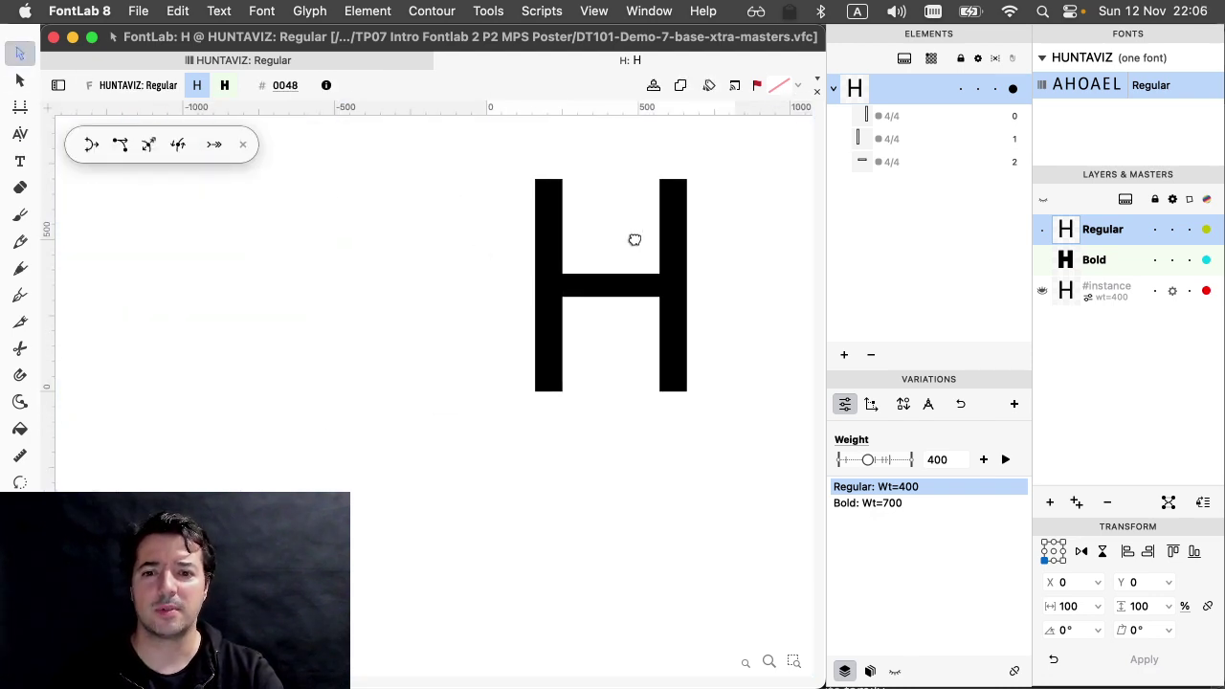
pyautogui.scroll(5, 634, 239)
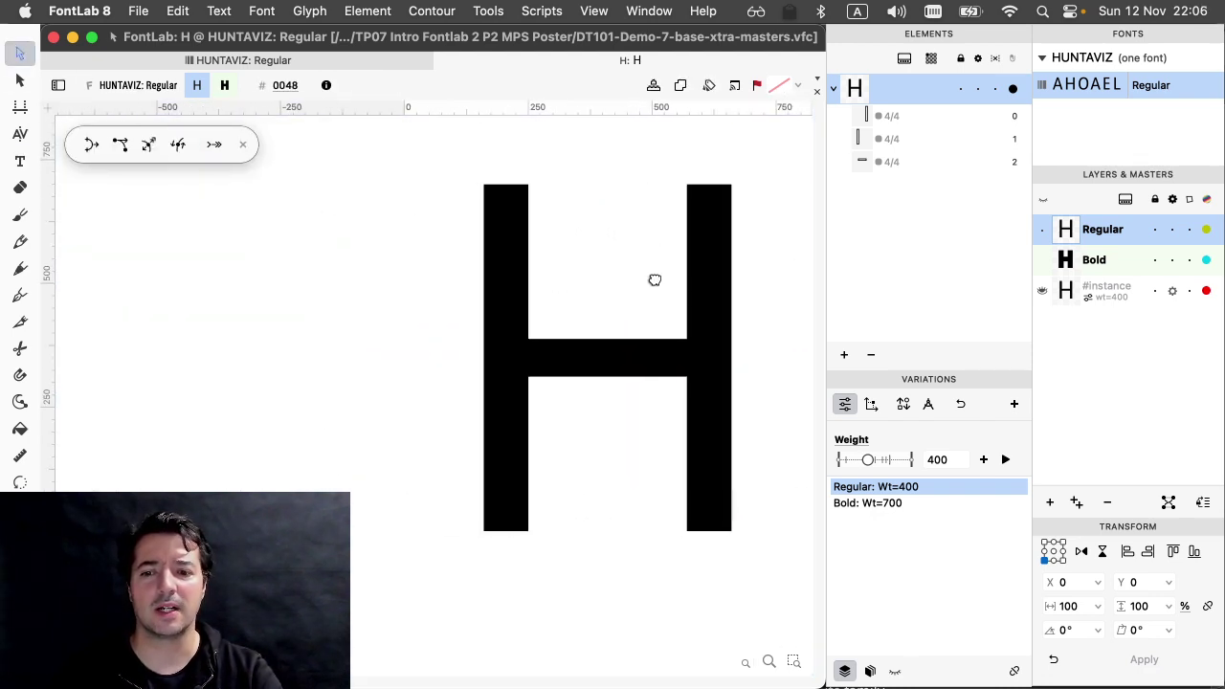
pyautogui.moveTo(655, 279); pyautogui.dragTo(648, 254)
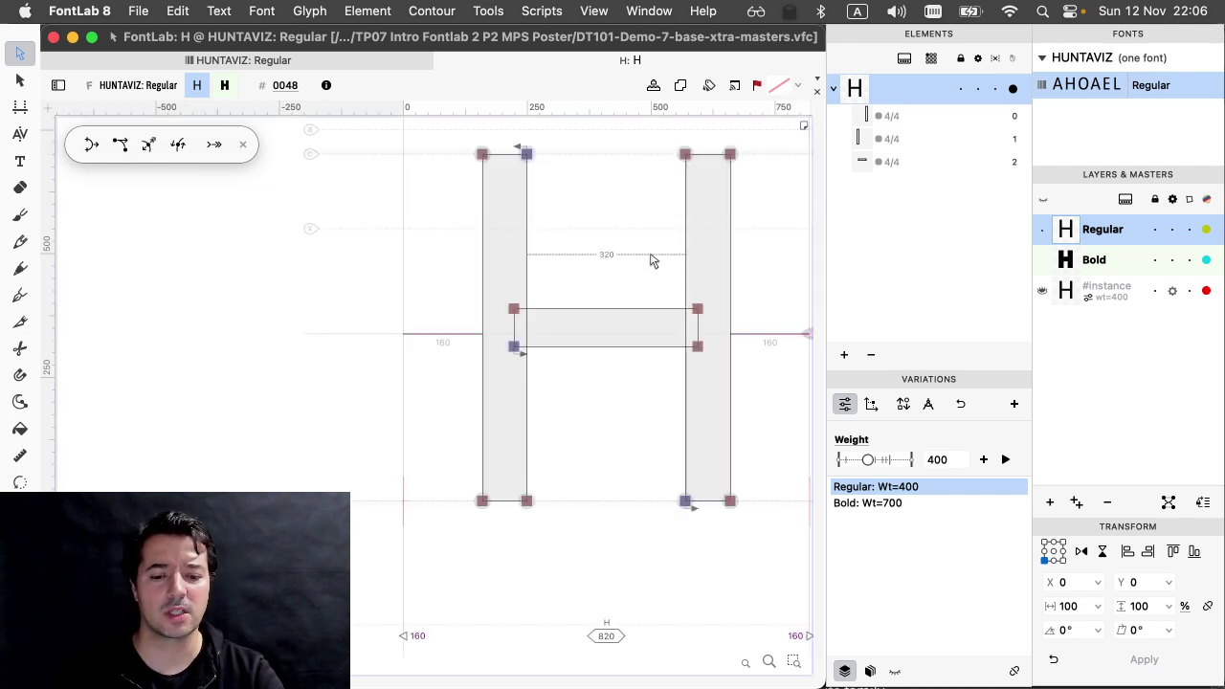
pyautogui.click(1106, 258)
pyautogui.click(1104, 241)
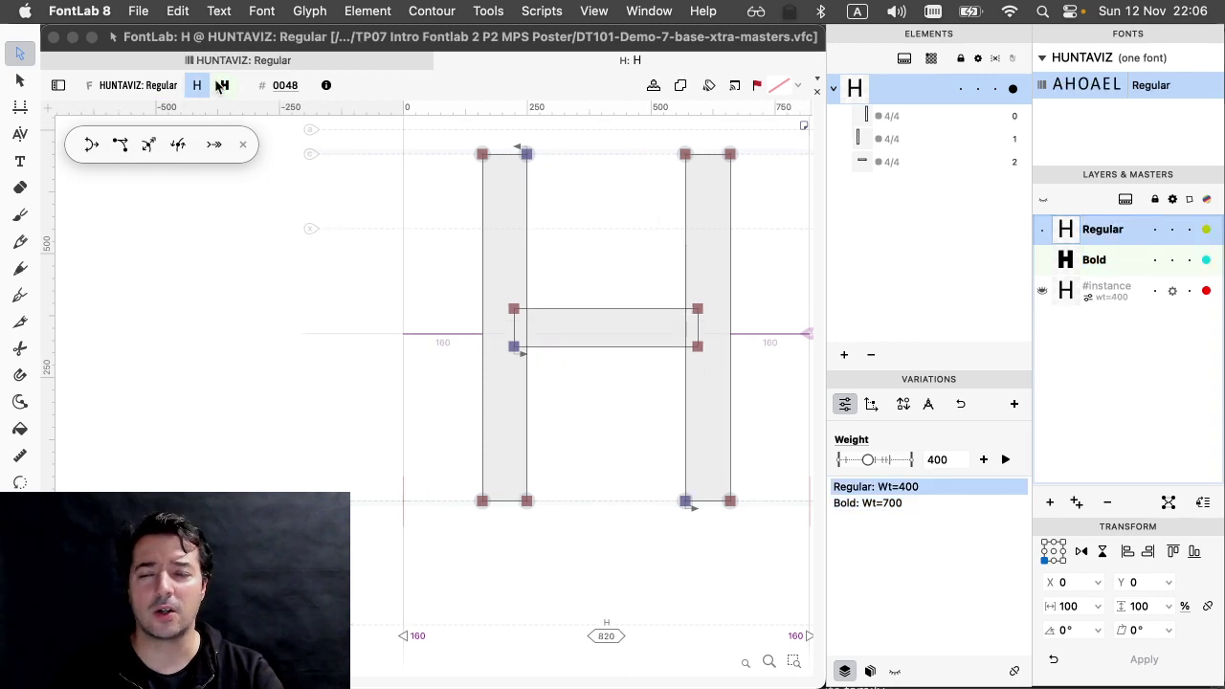
# - In the font's axis settings, remove Thin=100 and ExtraBlack=1000 from the Weight axis's named positions and apply the change
pyautogui.click(137, 11)
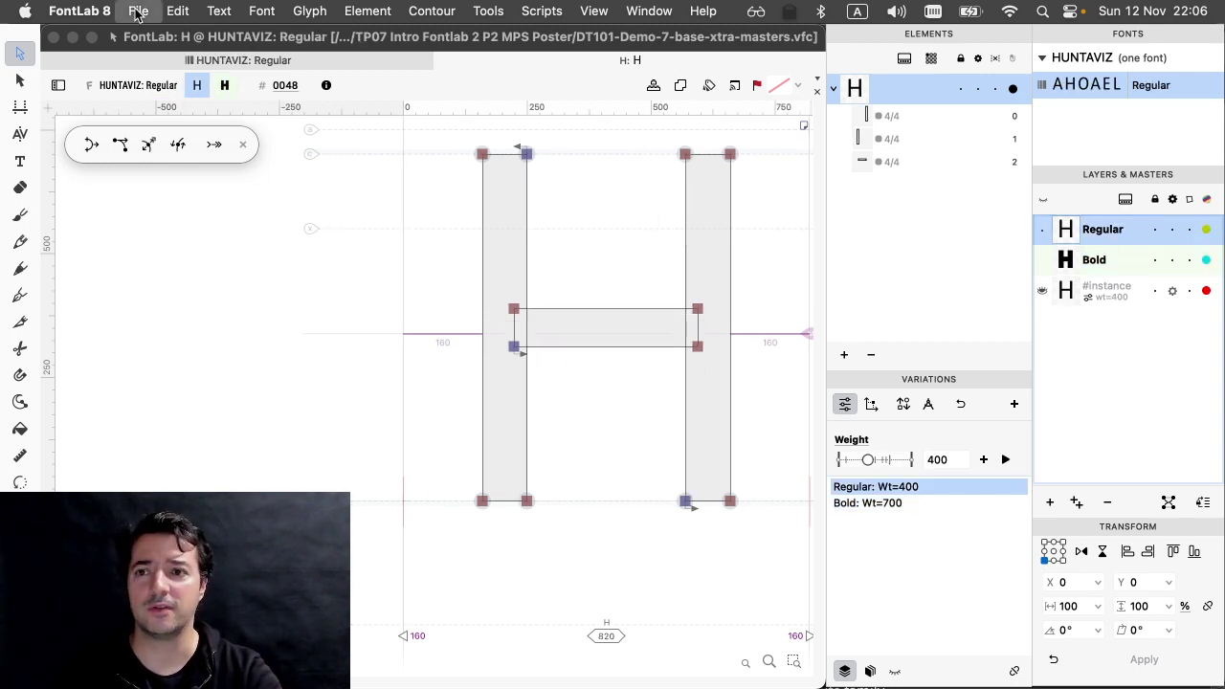
pyautogui.press('super+alt+i')
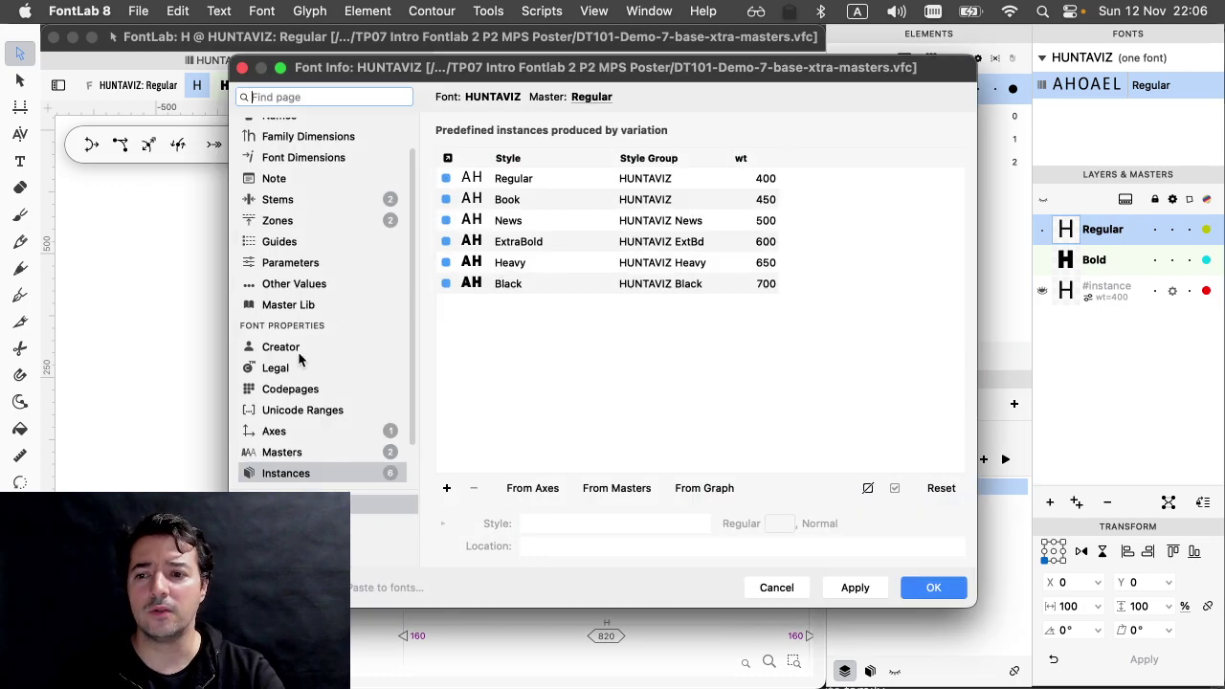
pyautogui.click(298, 435)
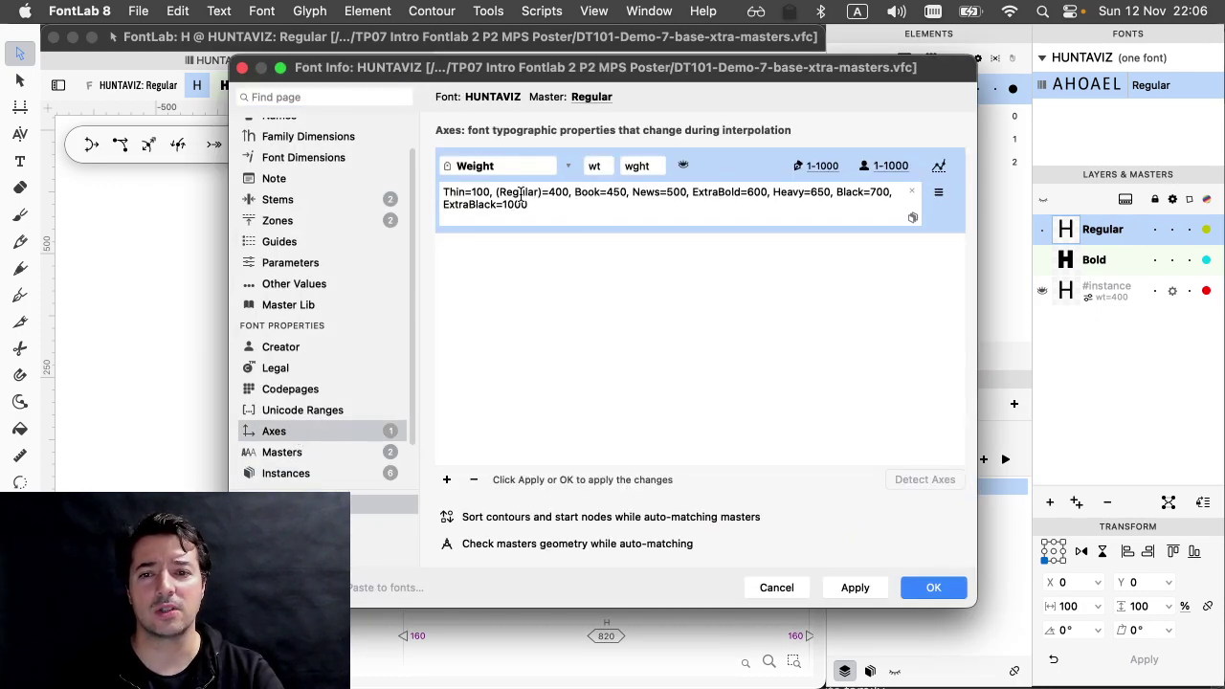
pyautogui.moveTo(494, 192); pyautogui.dragTo(371, 192)
pyautogui.press('BackSpace')
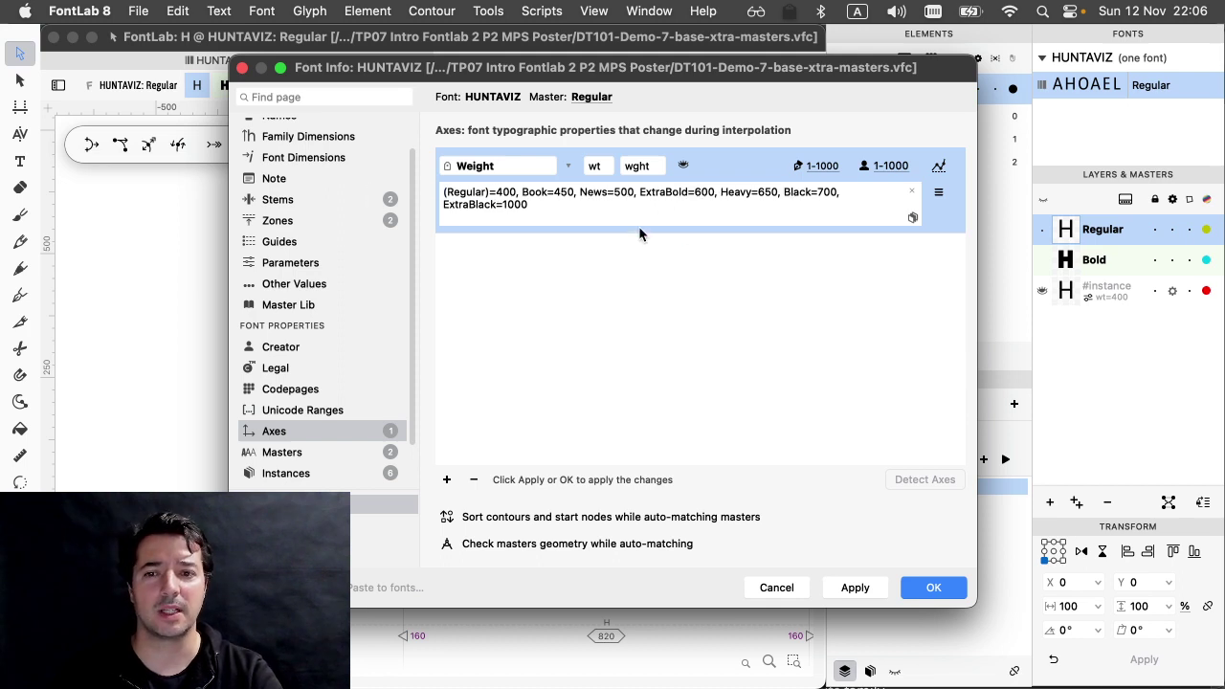
pyautogui.moveTo(529, 205); pyautogui.dragTo(833, 193)
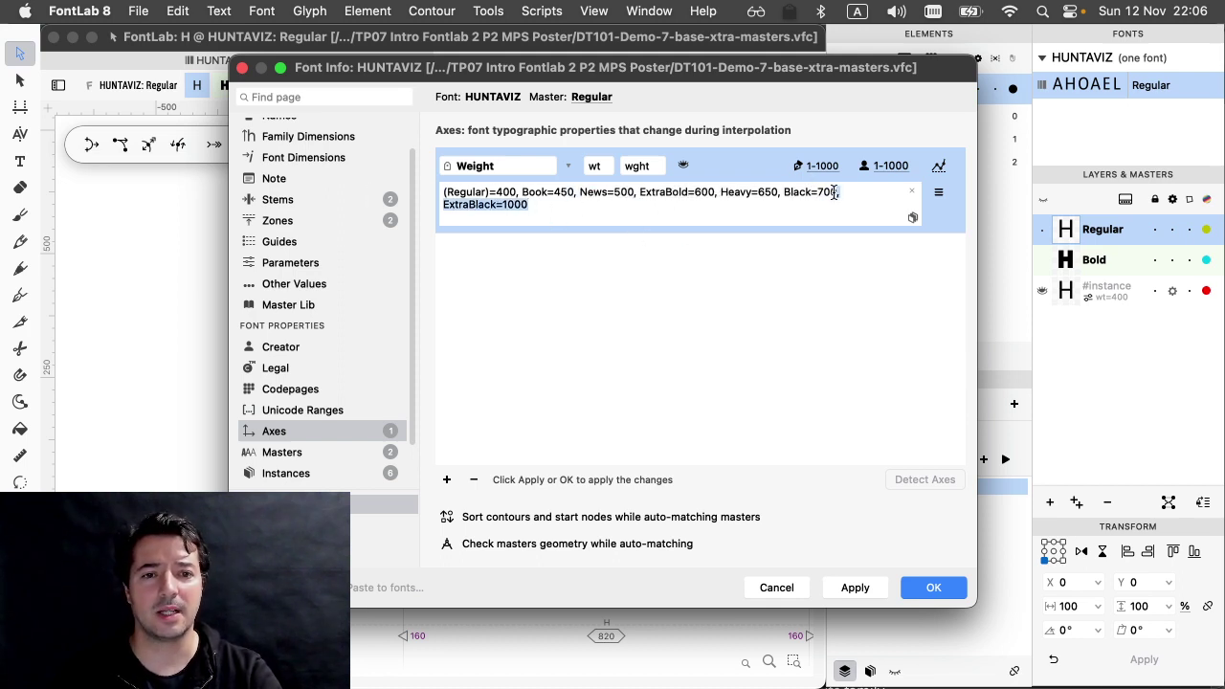
pyautogui.press('BackSpace')
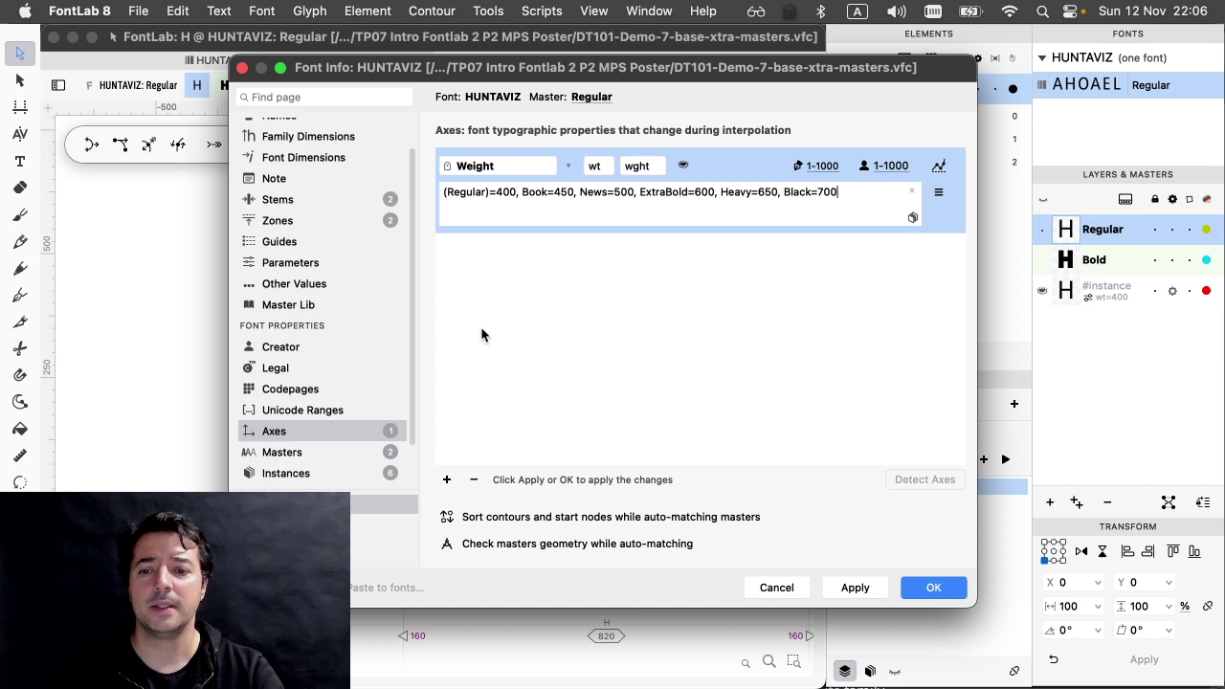
pyautogui.click(842, 587)
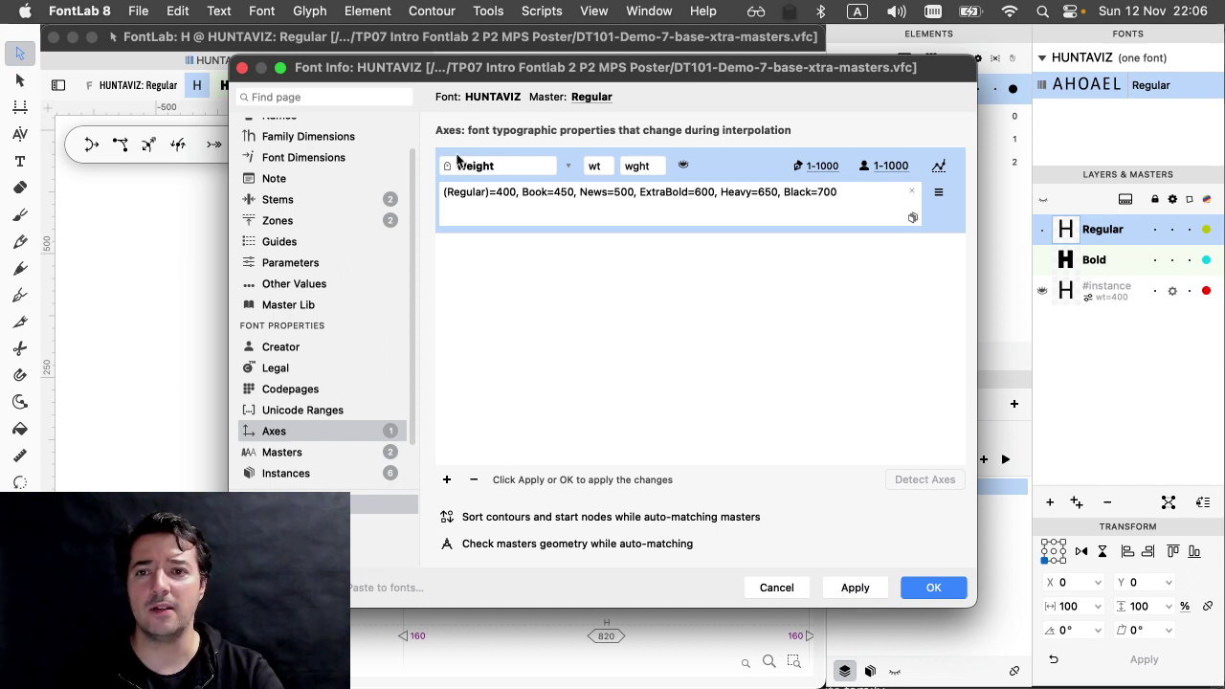
# - Add a Width axis with its default named positions to the font and apply the change
pyautogui.moveTo(440, 71); pyautogui.dragTo(602, 51)
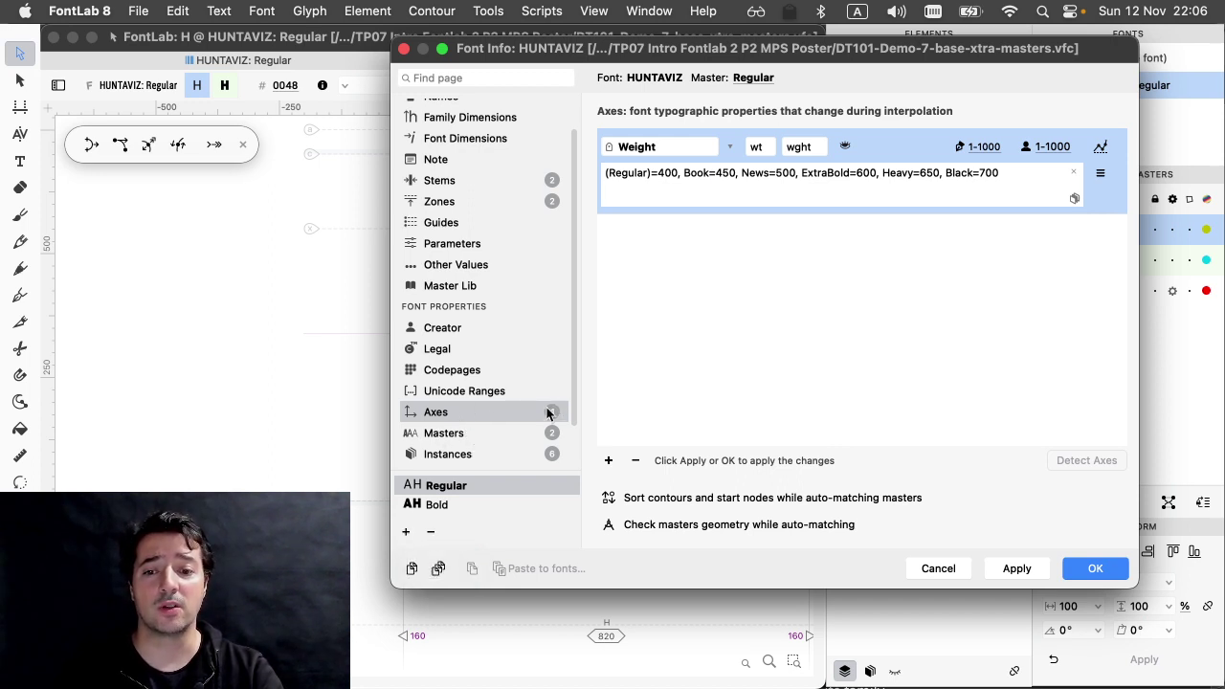
pyautogui.click(609, 461)
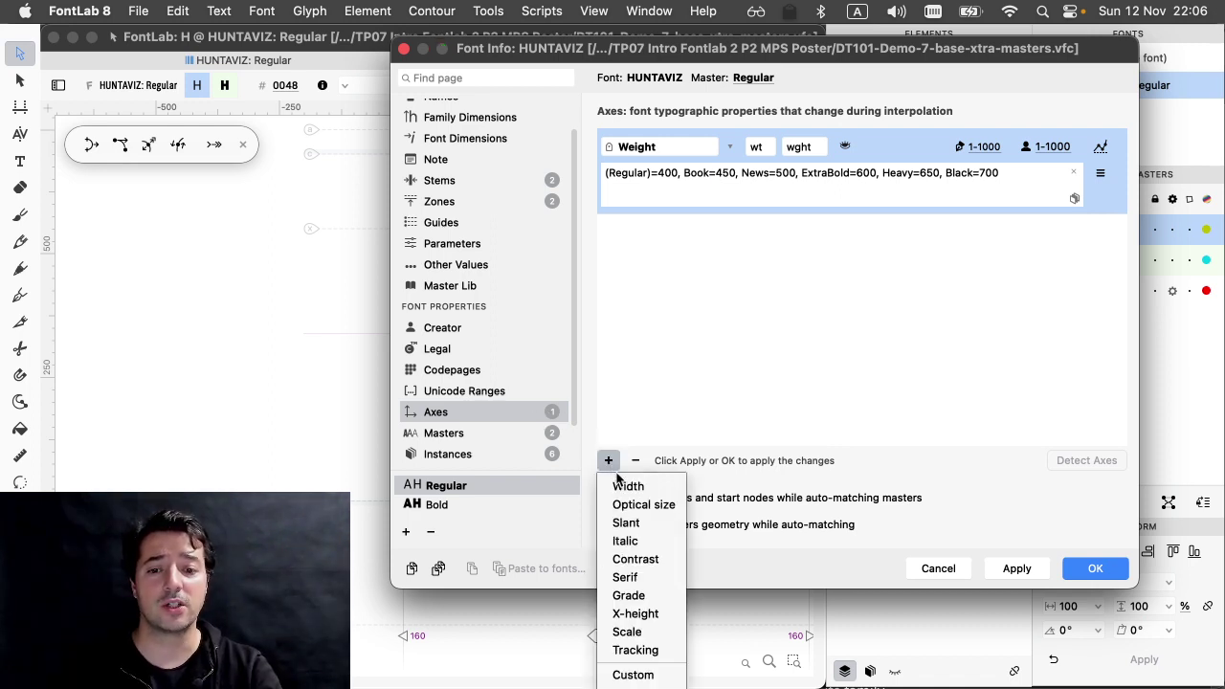
pyautogui.click(627, 486)
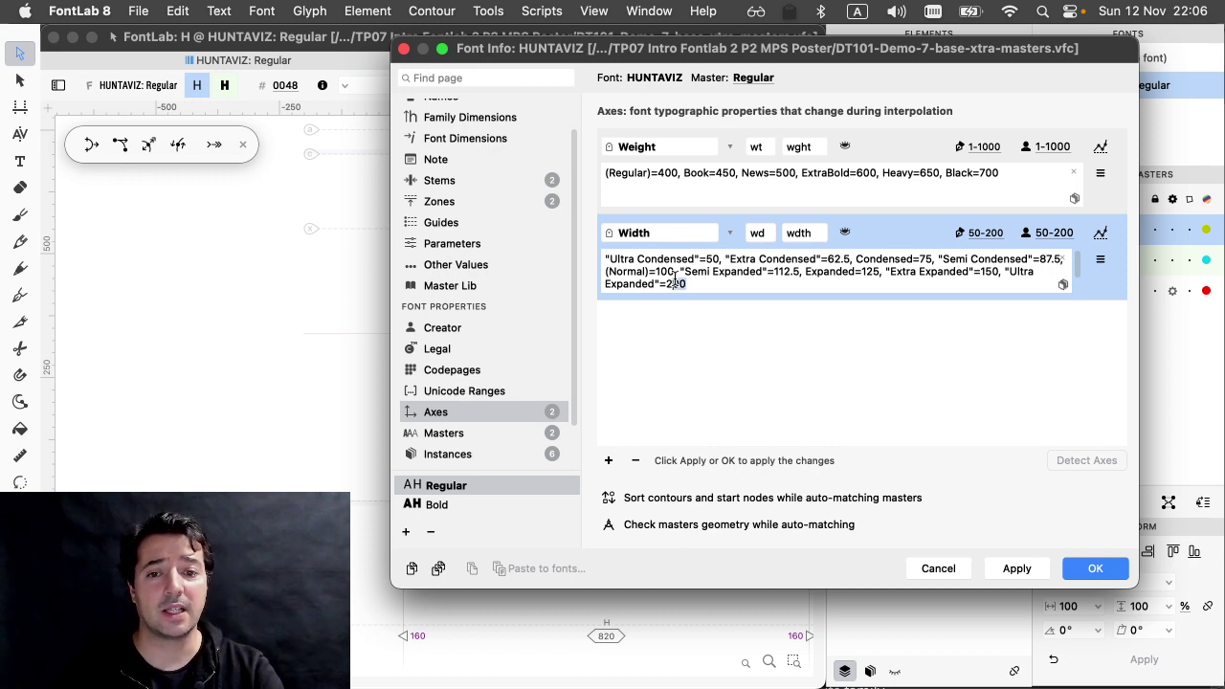
pyautogui.moveTo(681, 283); pyautogui.dragTo(585, 253)
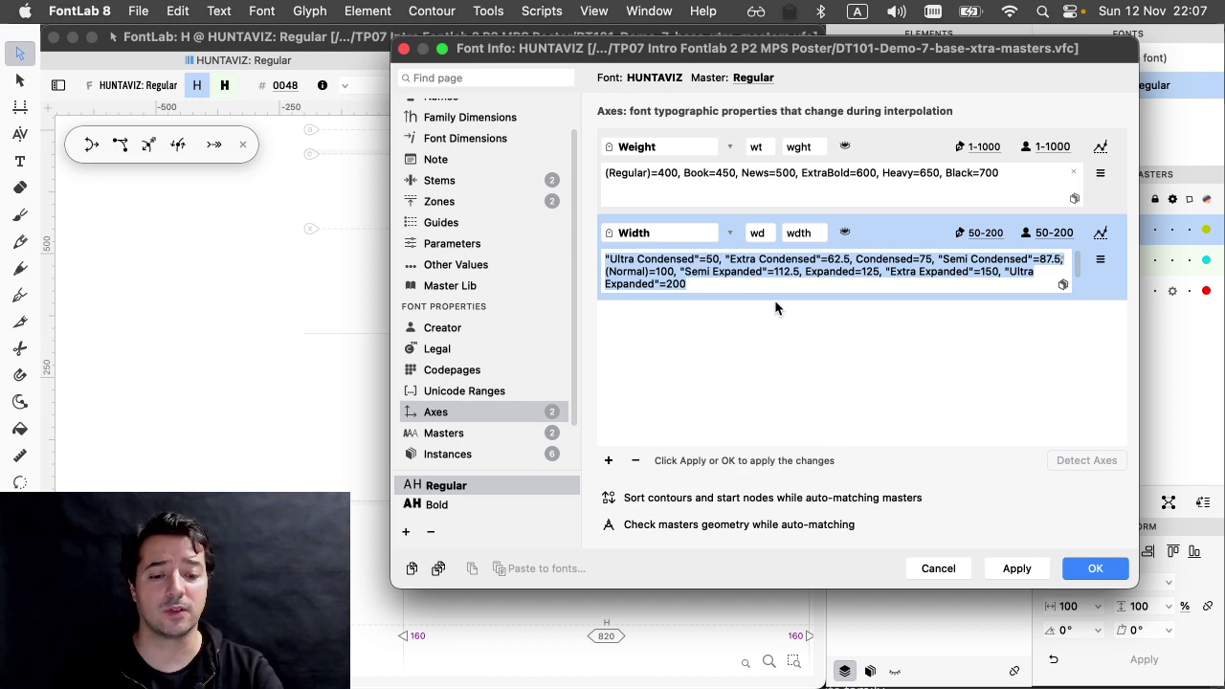
pyautogui.doubleClick(712, 259)
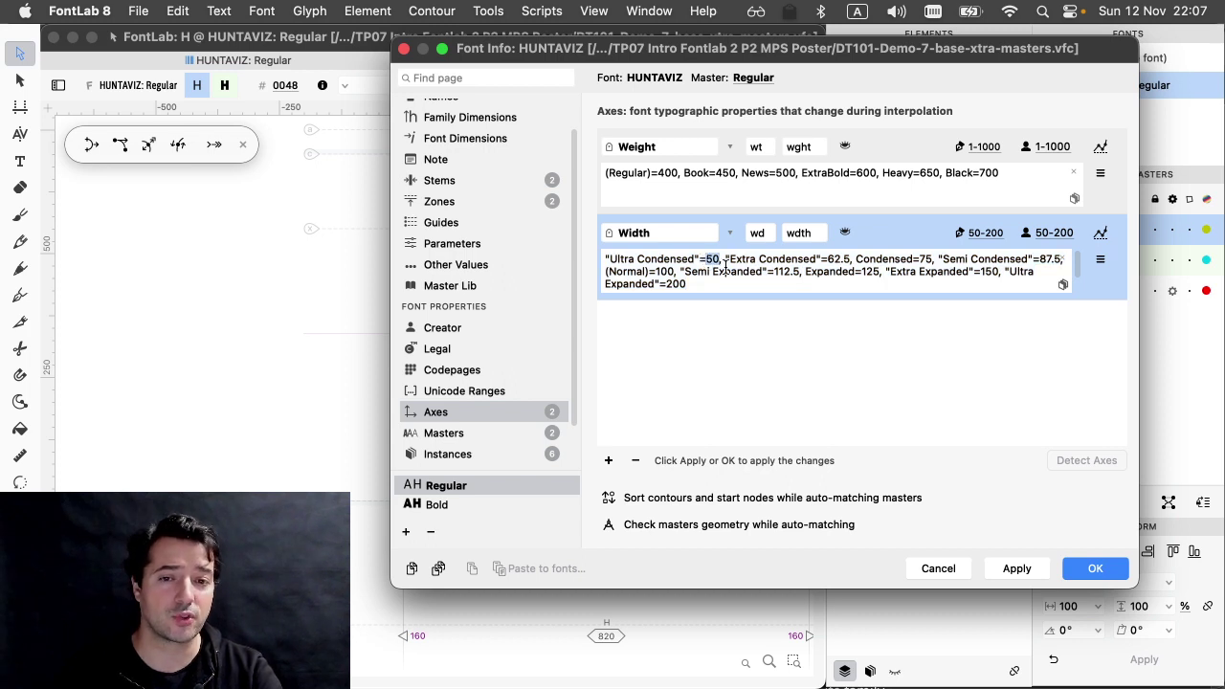
pyautogui.click(930, 259)
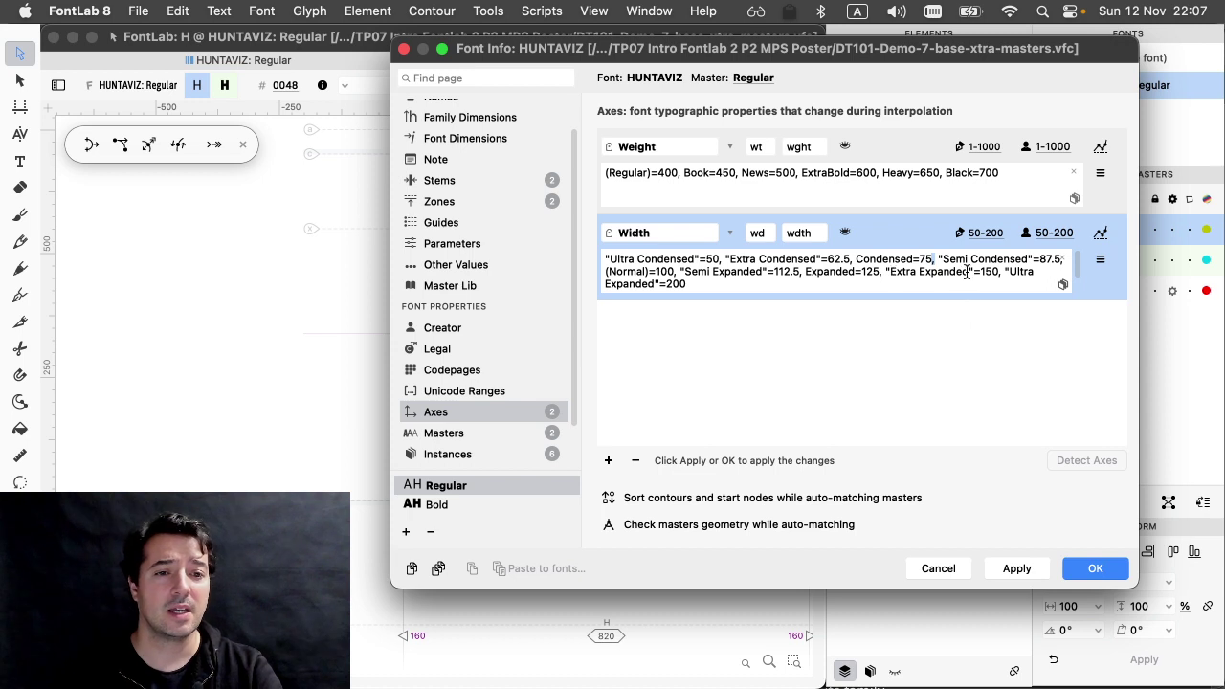
pyautogui.doubleClick(974, 272)
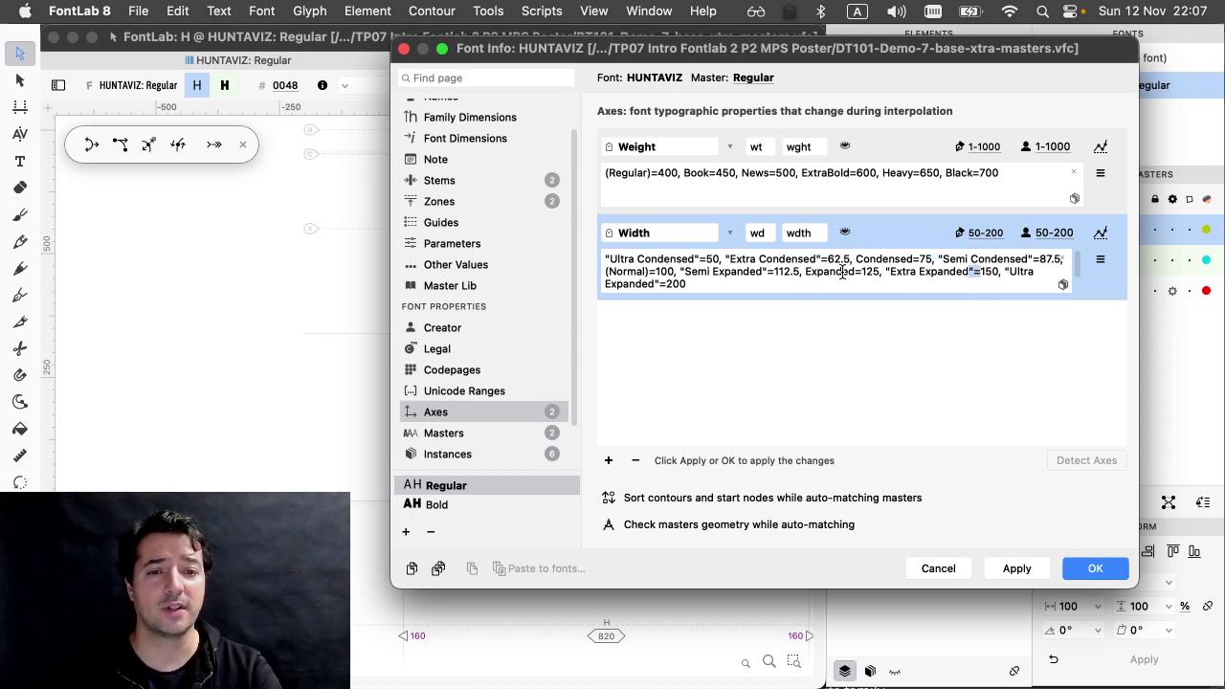
pyautogui.doubleClick(840, 272)
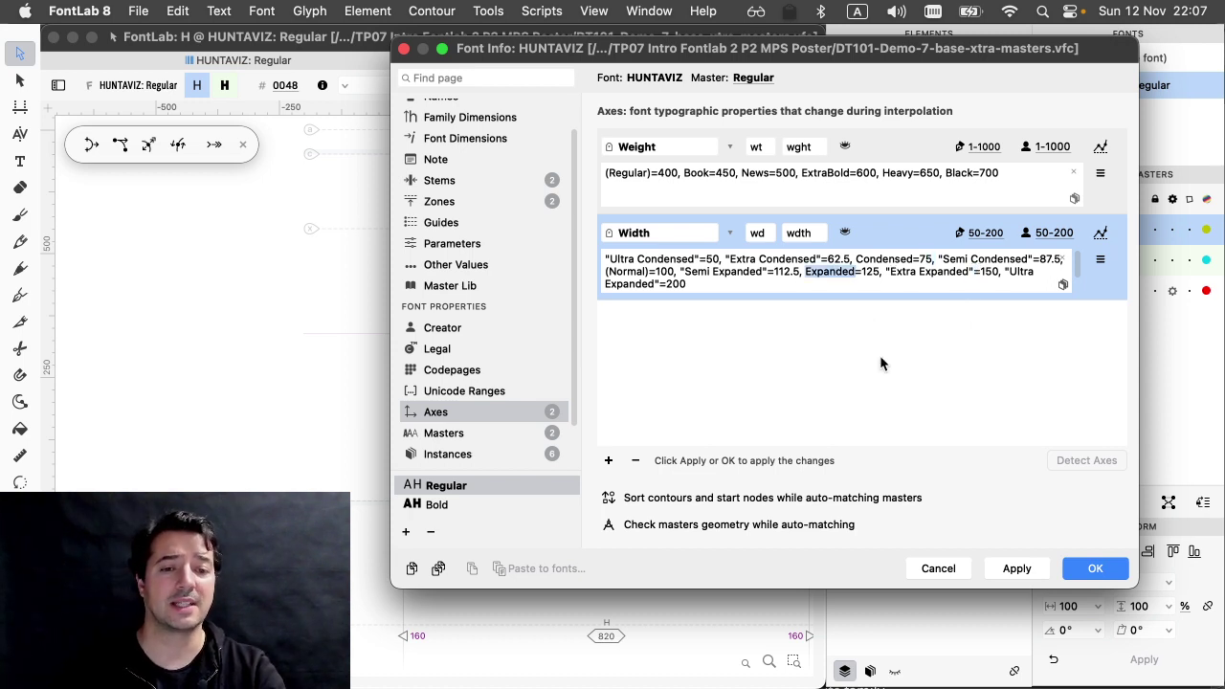
pyautogui.click(1015, 568)
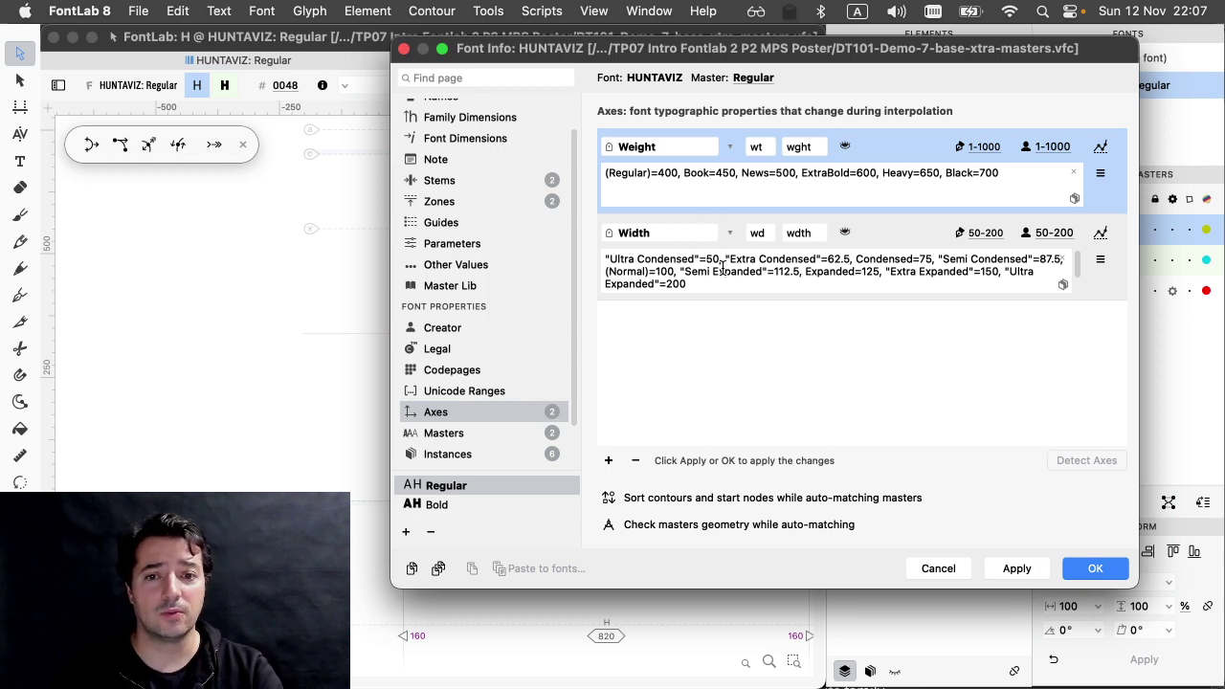
# - Duplicate the Regular master with its glyph layers copied, naming the new master UltraCondensed
pyautogui.click(474, 433)
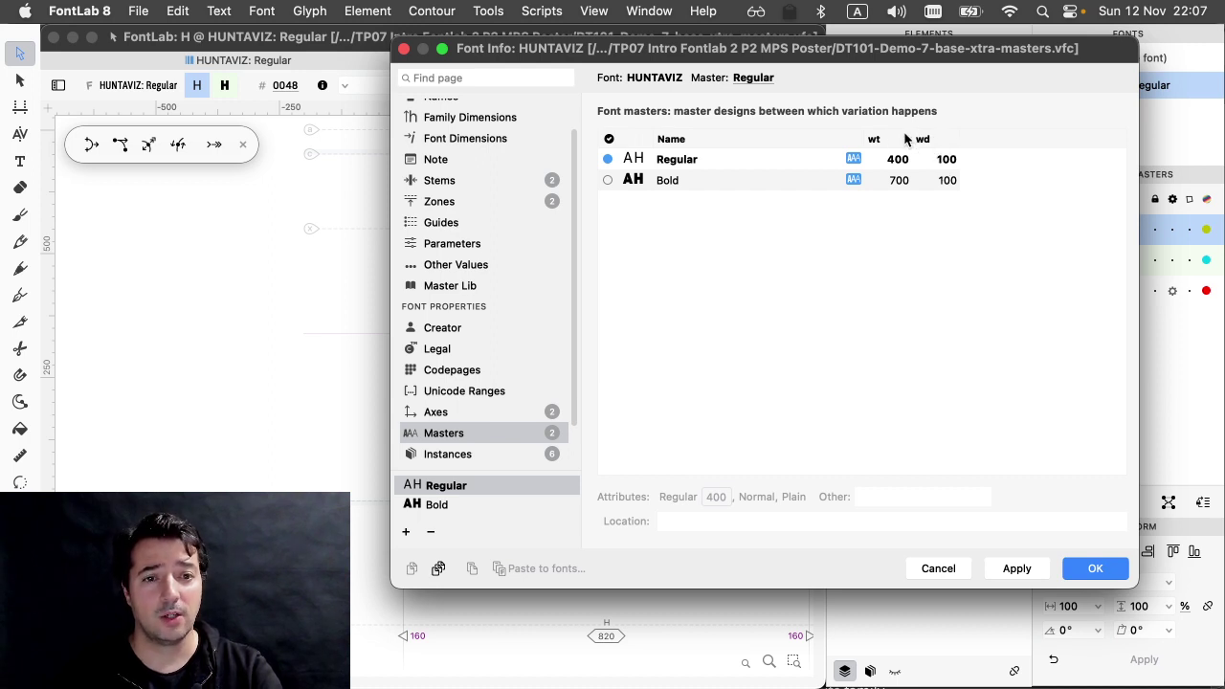
pyautogui.click(897, 186)
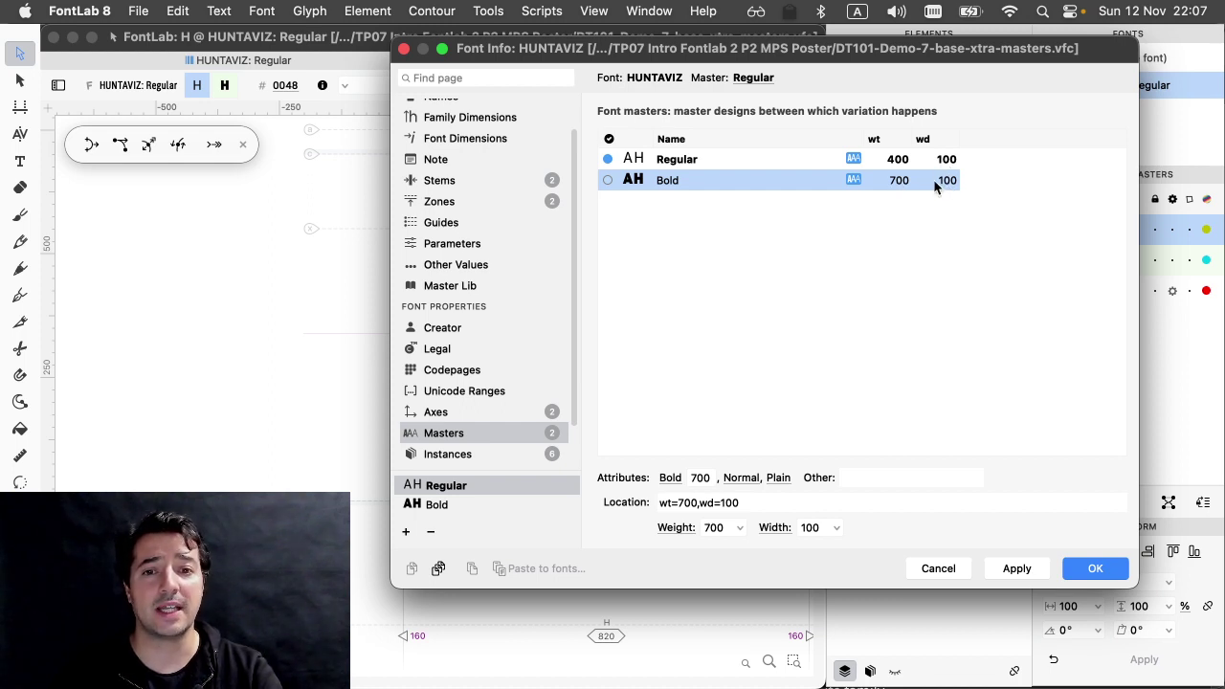
pyautogui.click(754, 161)
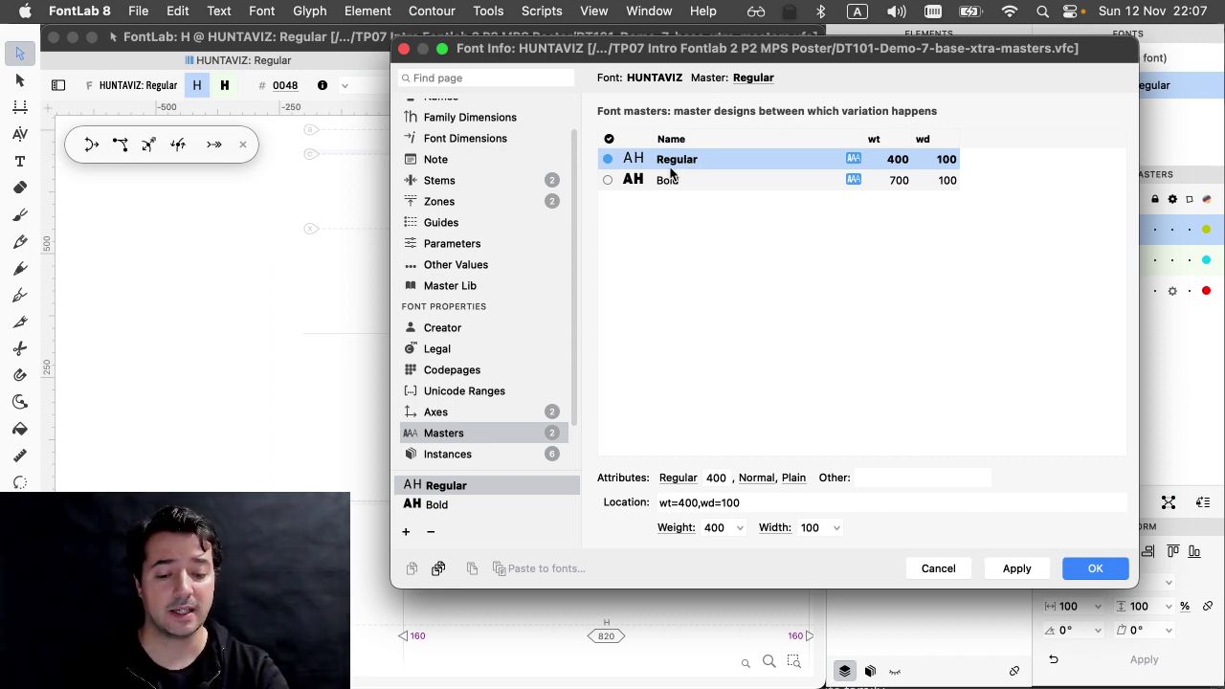
pyautogui.click(406, 531)
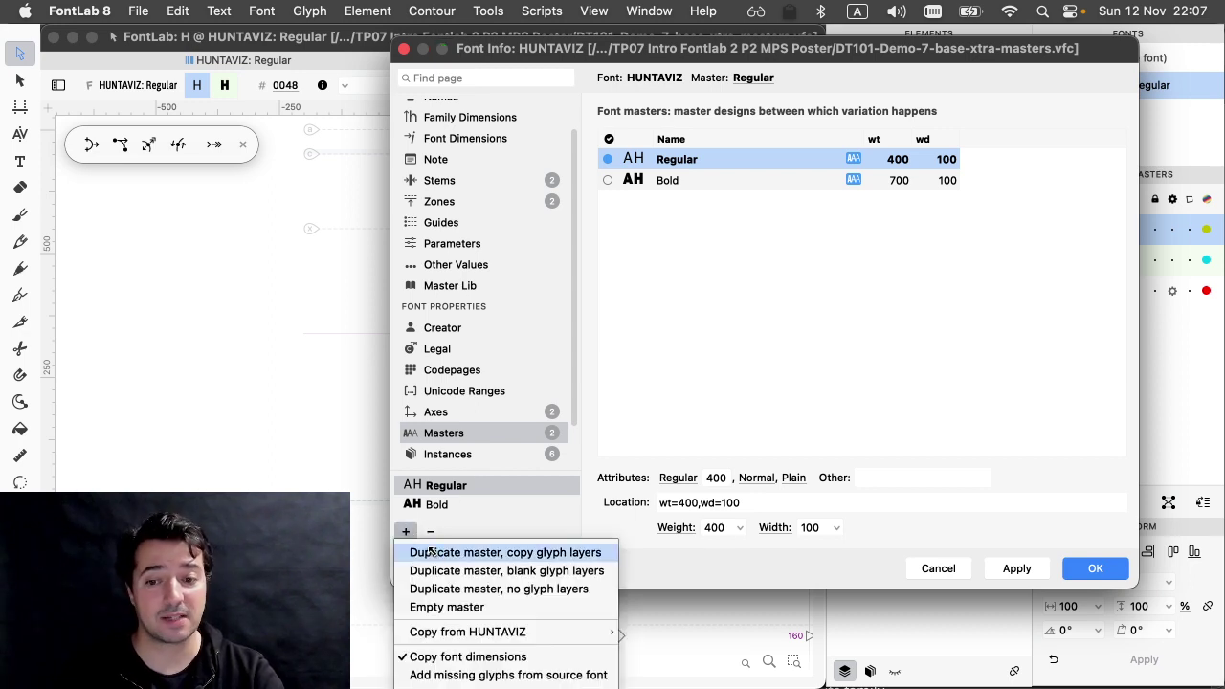
pyautogui.click(436, 557)
pyautogui.moveTo(531, 558); pyautogui.dragTo(608, 235)
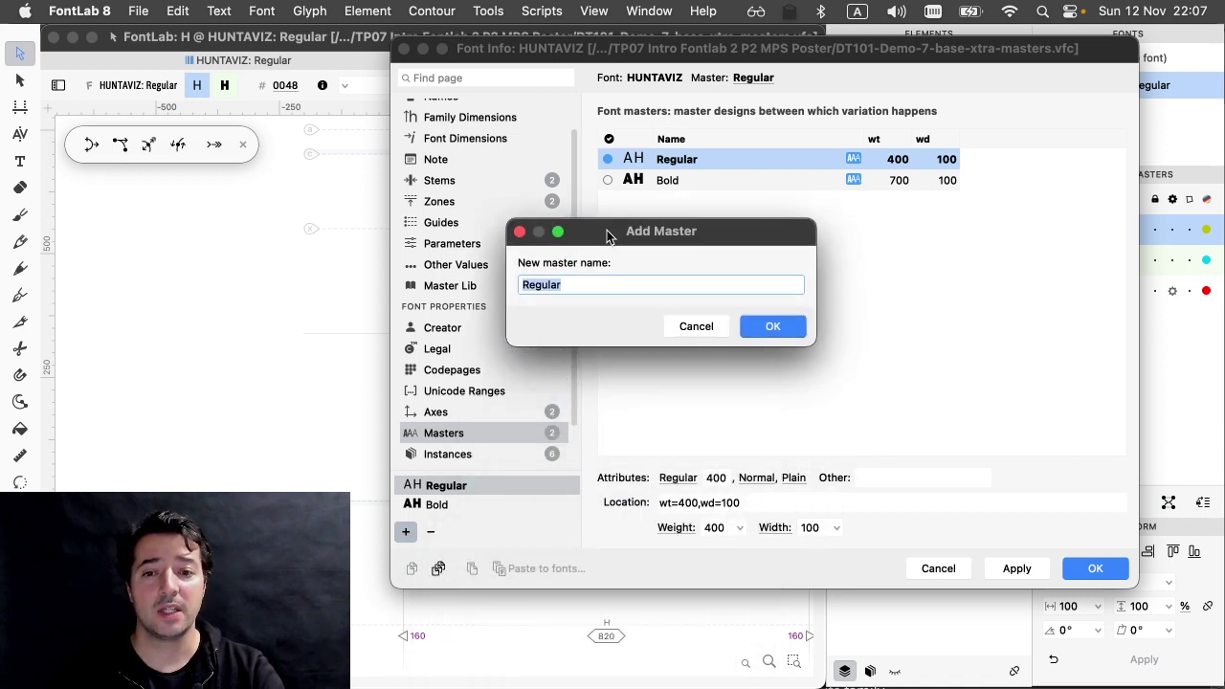
pyautogui.write('U')
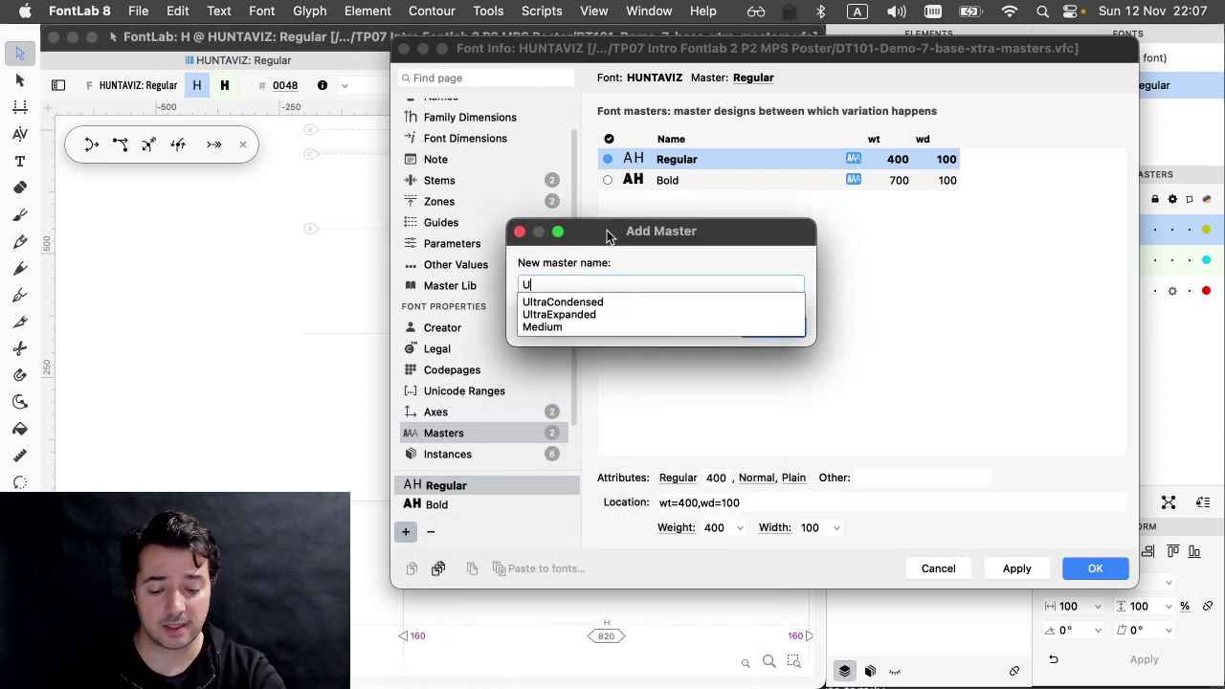
pyautogui.write('ltra')
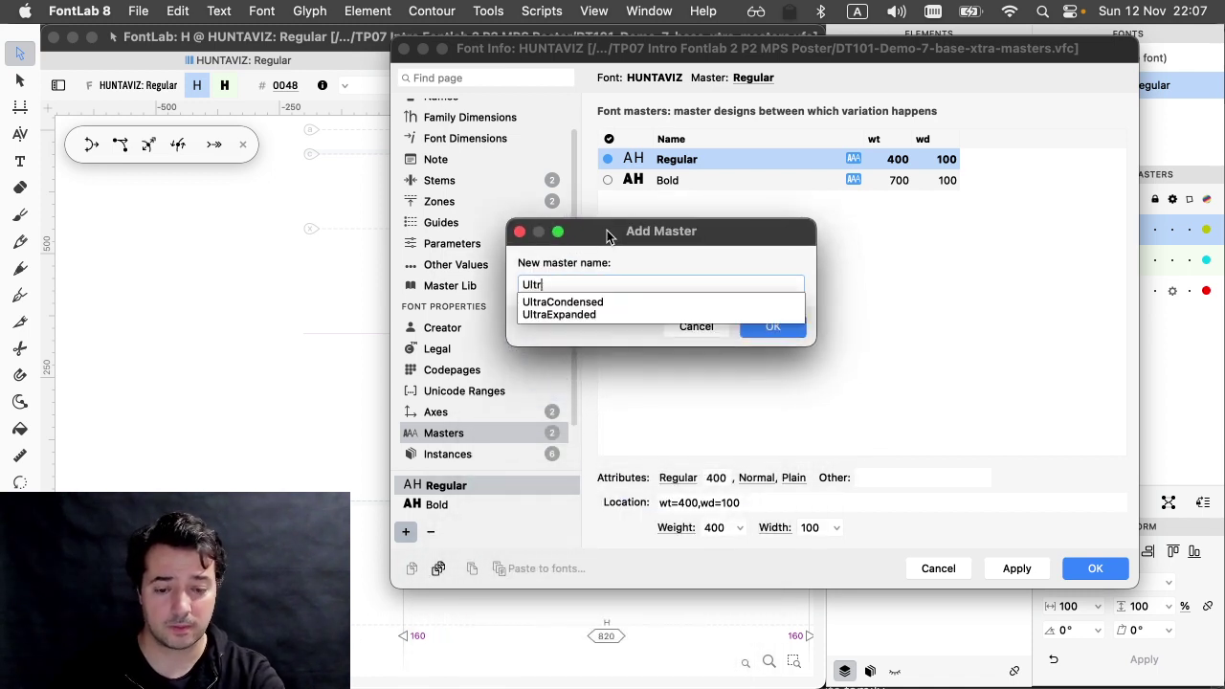
pyautogui.click(563, 303)
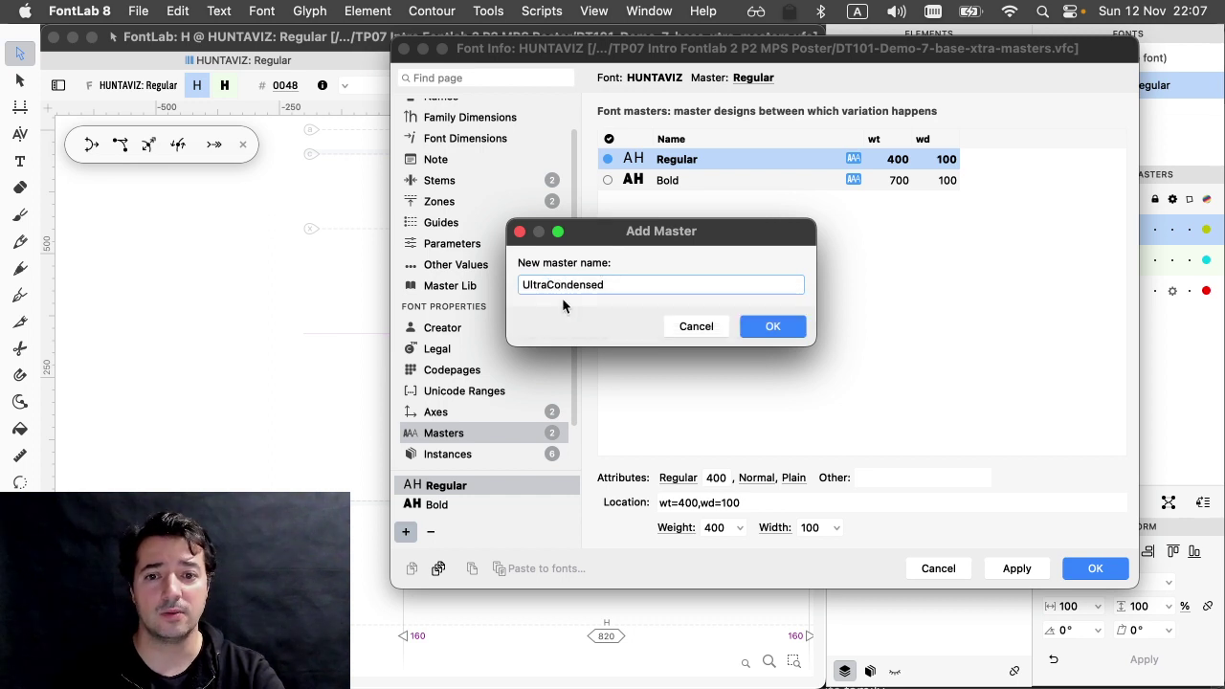
pyautogui.click(764, 327)
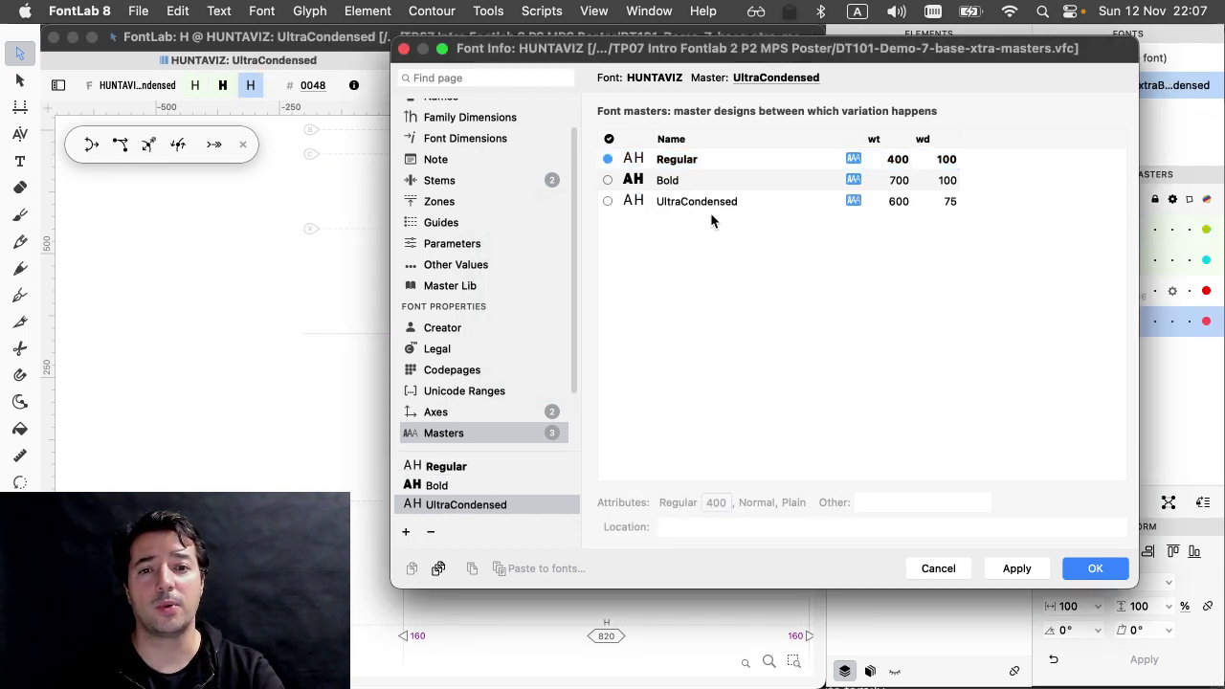
# - Set the UltraCondensed master's width location to 50, matching the Ultra Condensed position on the Width axis
pyautogui.click(711, 204)
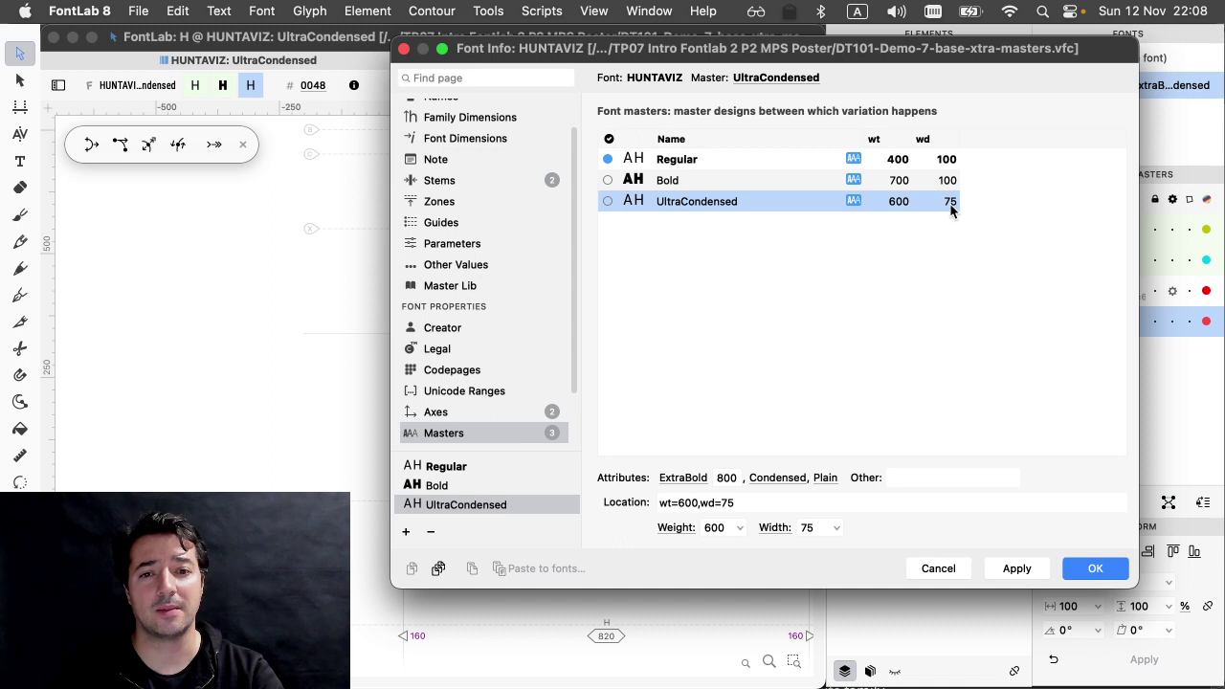
pyautogui.click(472, 413)
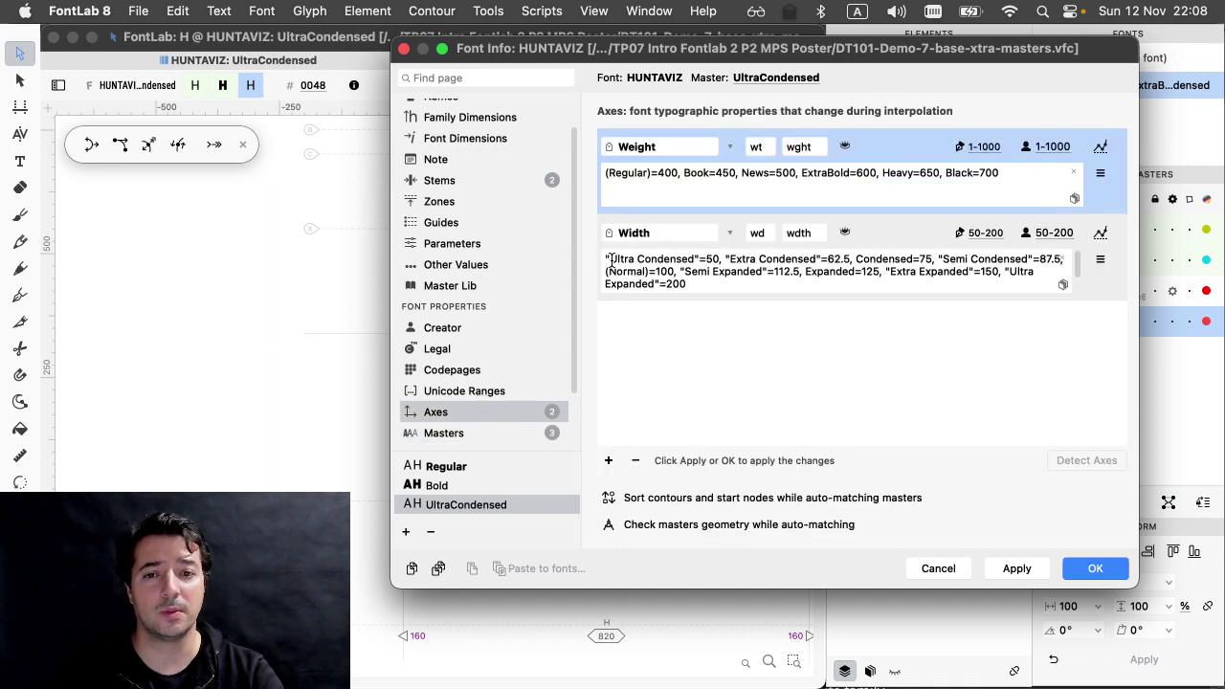
pyautogui.moveTo(605, 258); pyautogui.dragTo(714, 259)
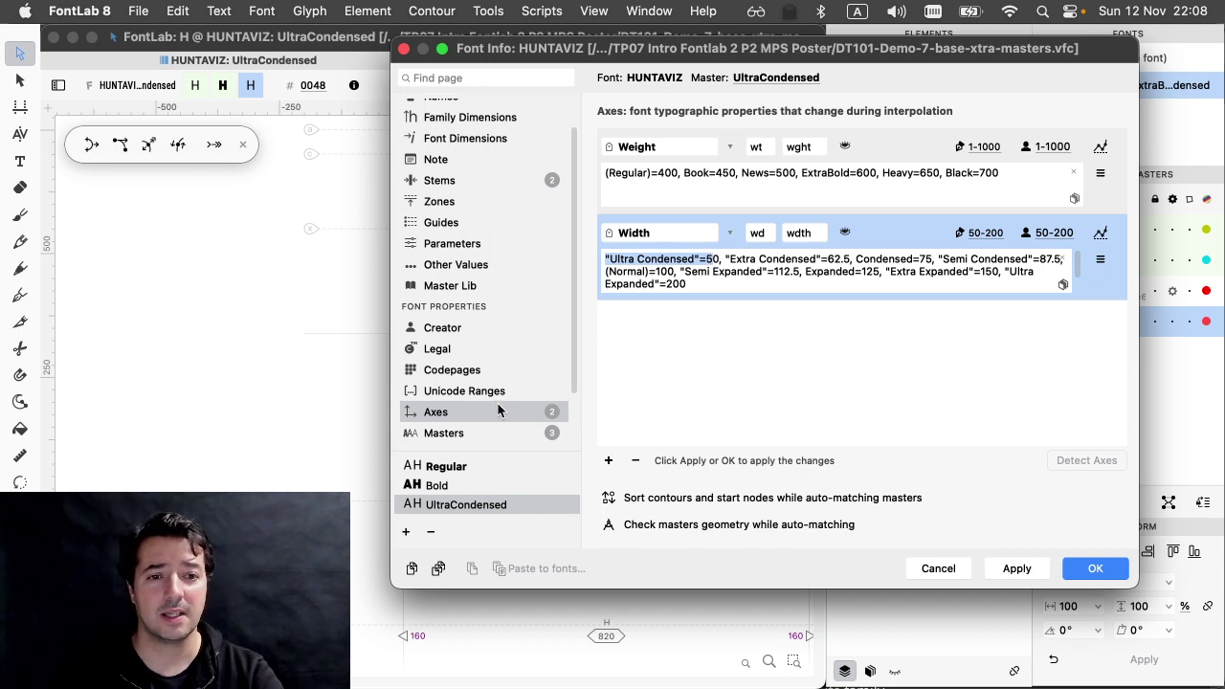
pyautogui.click(483, 433)
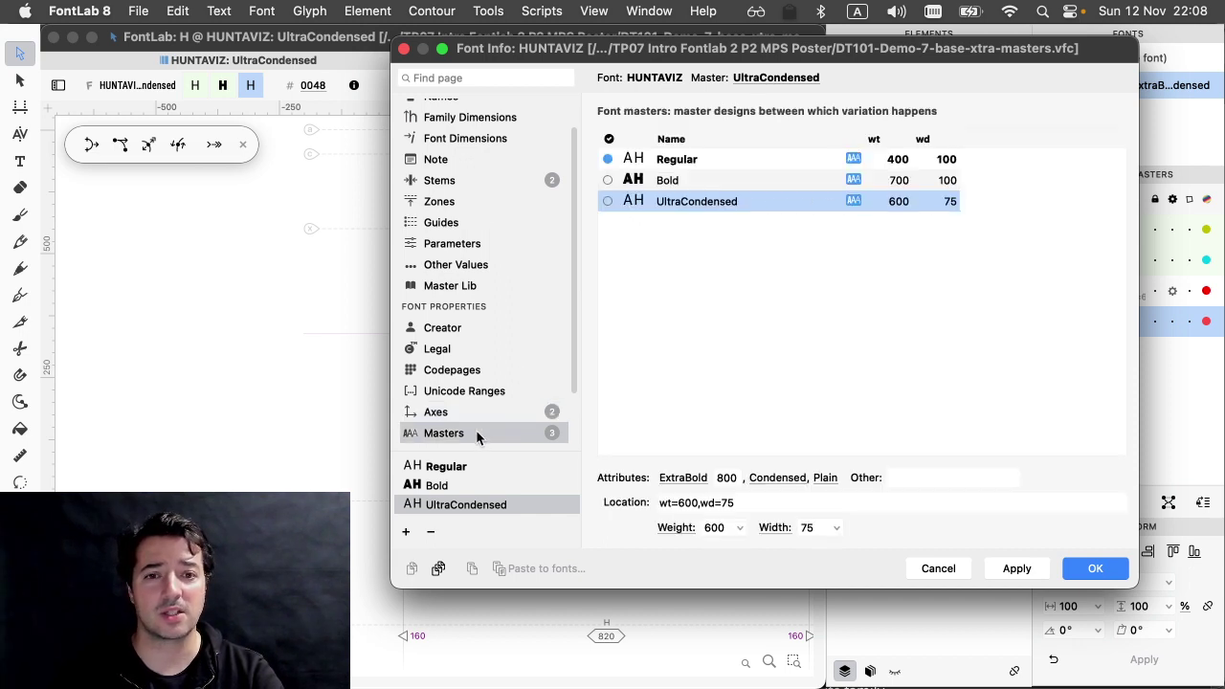
pyautogui.click(947, 201)
pyautogui.press('BackSpace')
pyautogui.press('BackSpace')
pyautogui.write('50')
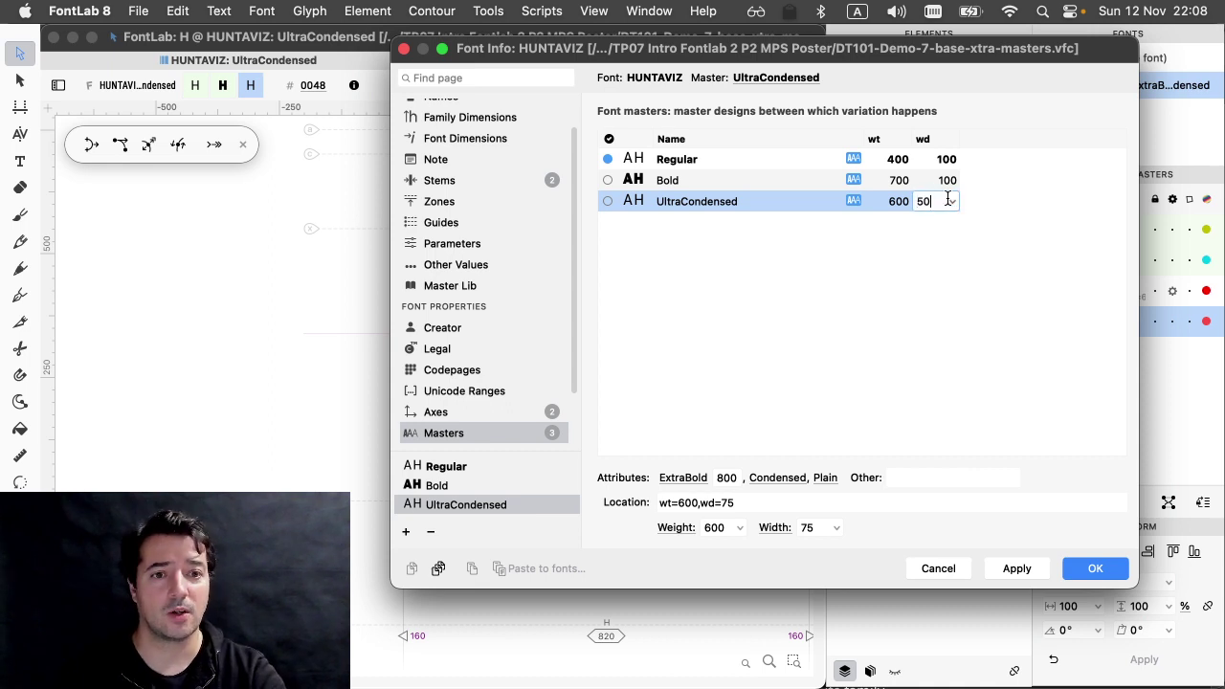
pyautogui.press('Return')
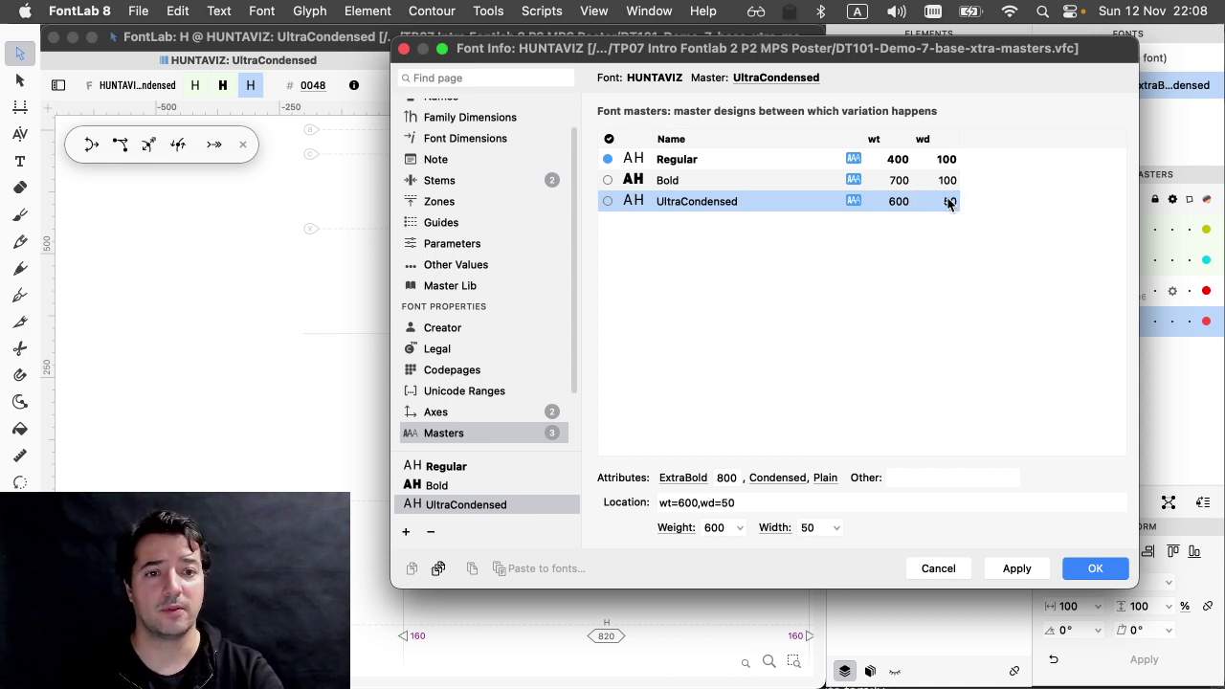
# - Set the UltraCondensed master's weight location to 400
pyautogui.doubleClick(895, 203)
pyautogui.press('BackSpace')
pyautogui.press('BackSpace')
pyautogui.press('BackSpace')
pyautogui.write('4')
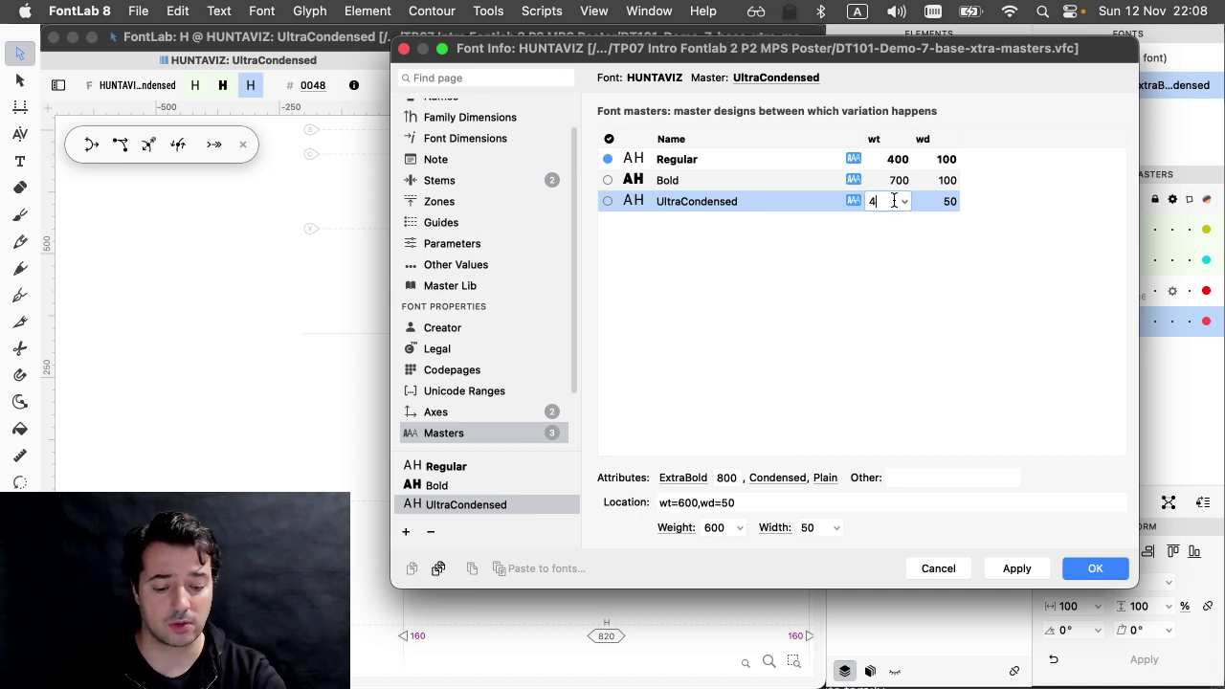
pyautogui.write('00')
pyautogui.press('Return')
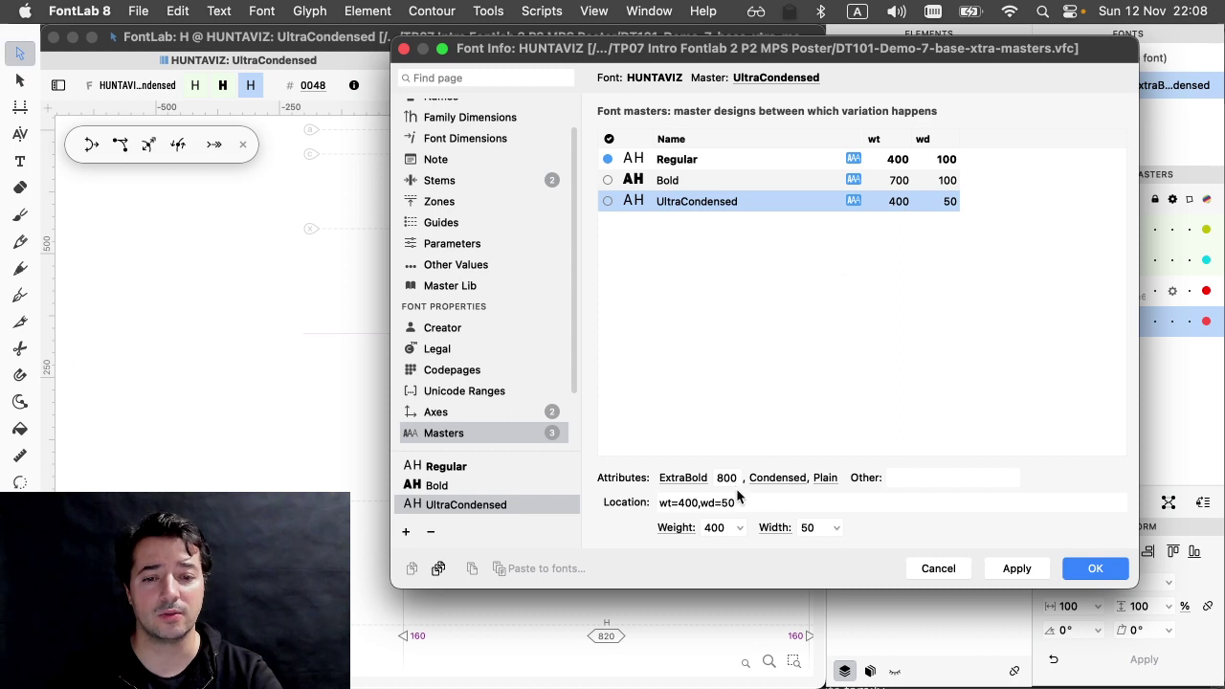
# - Set the UltraCondensed master's attributes to Regular, Ultra Condensed and Plain, and apply the font info changes
pyautogui.click(684, 477)
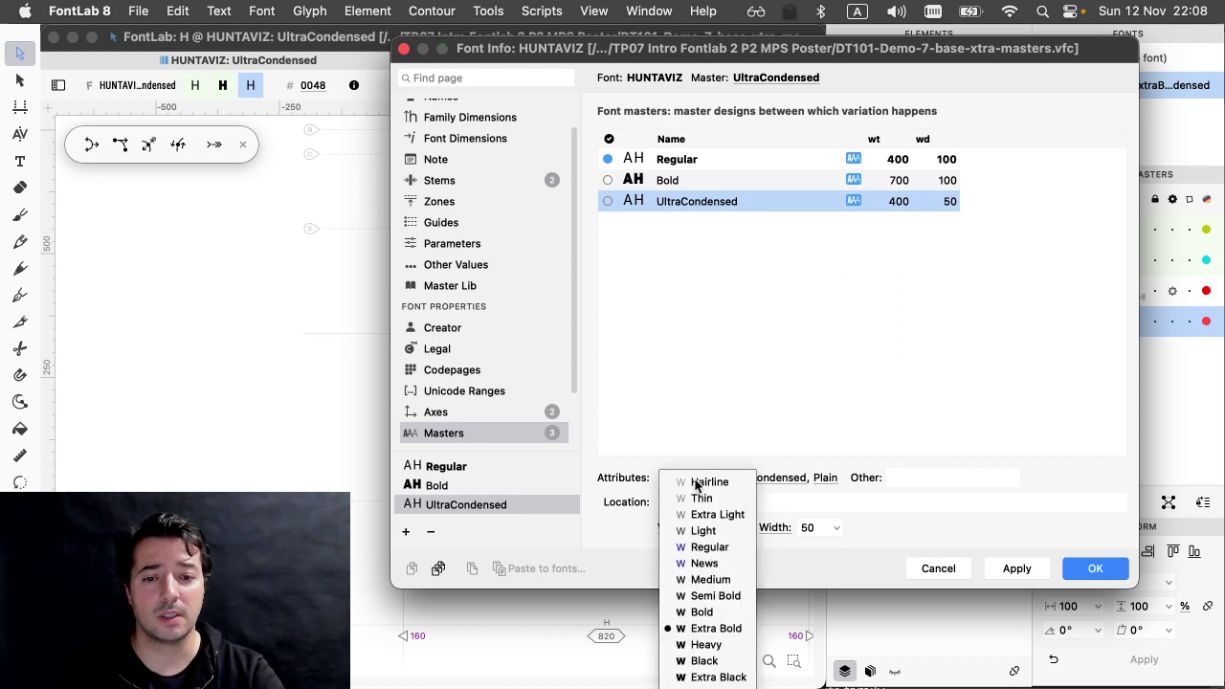
pyautogui.click(699, 546)
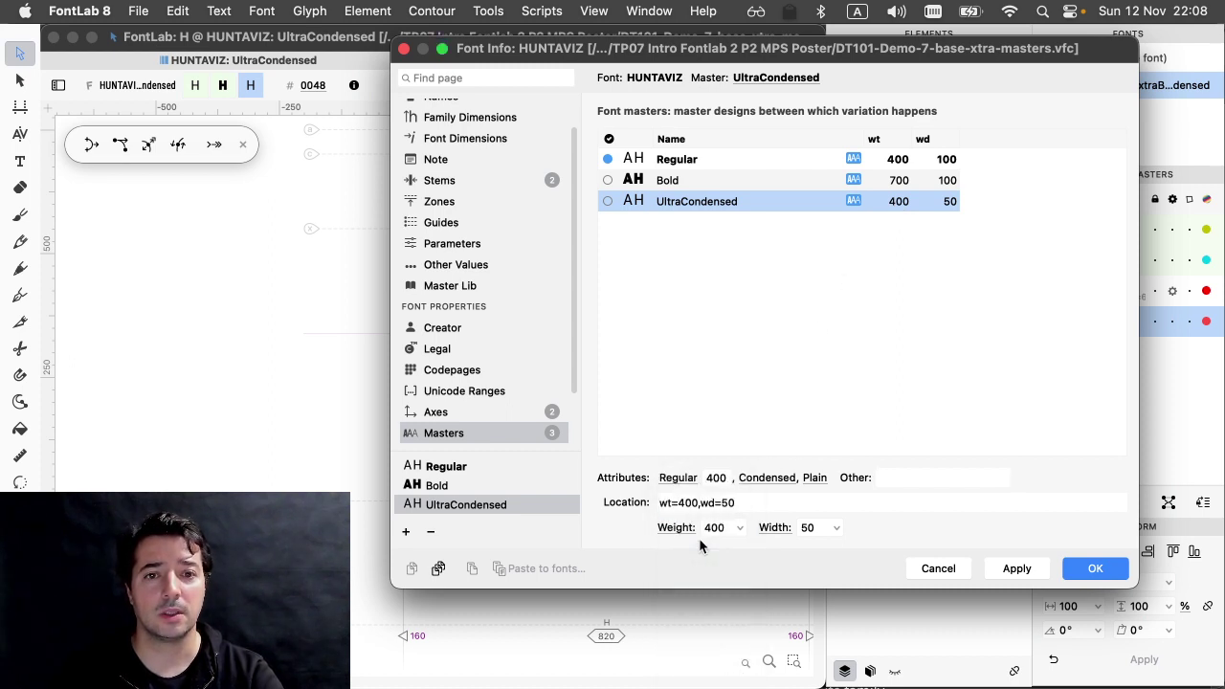
pyautogui.click(768, 484)
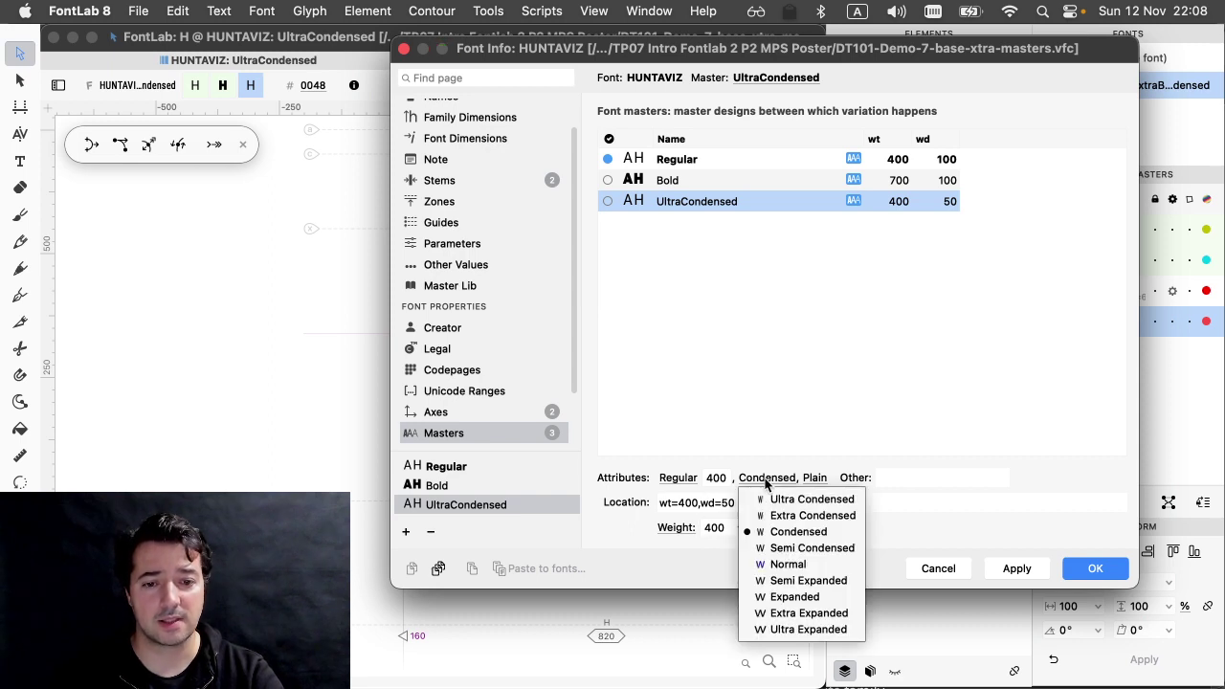
pyautogui.click(775, 498)
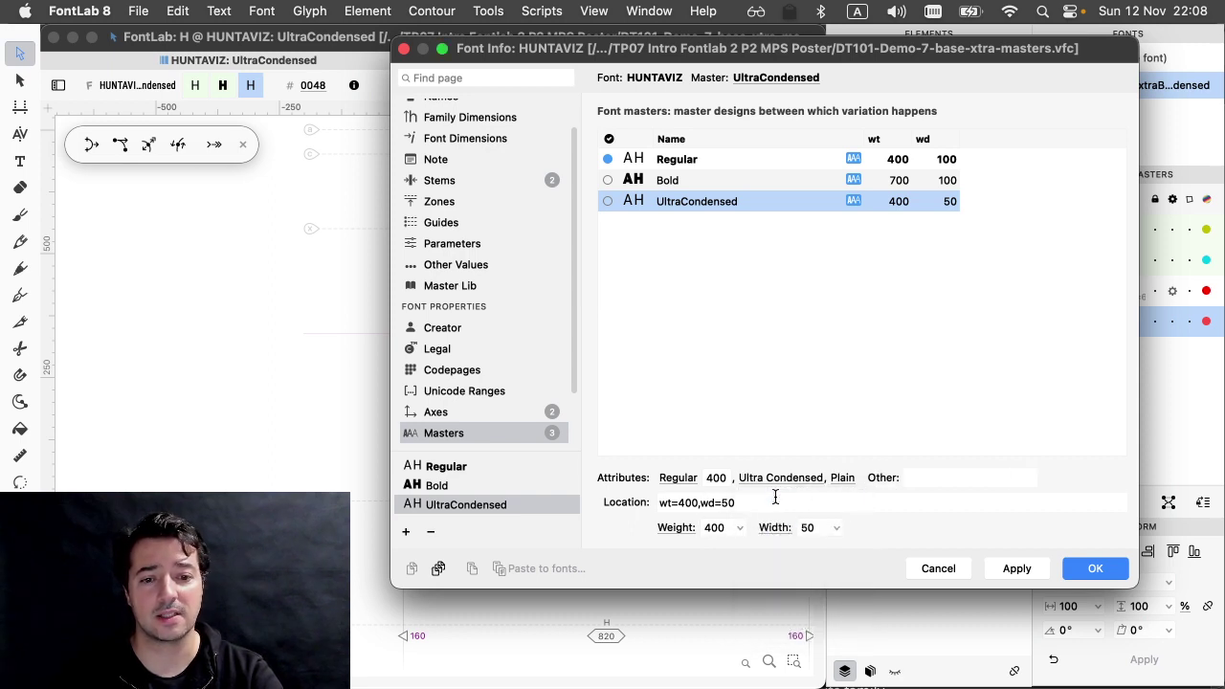
pyautogui.click(842, 482)
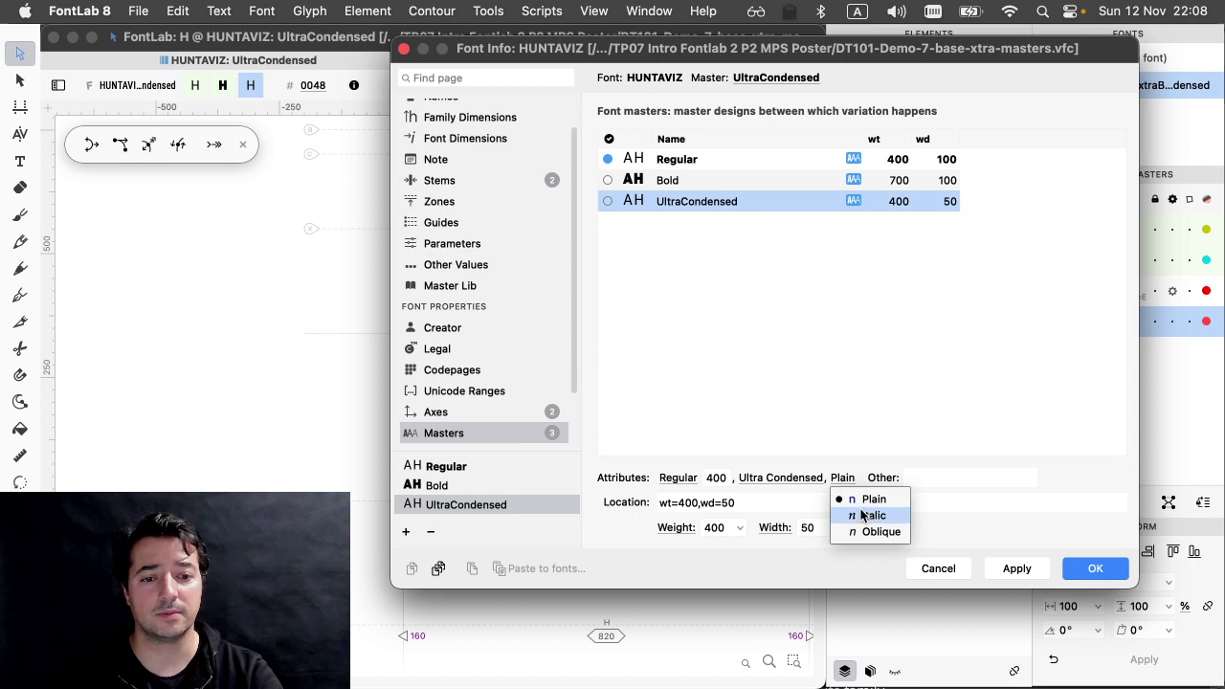
pyautogui.click(864, 499)
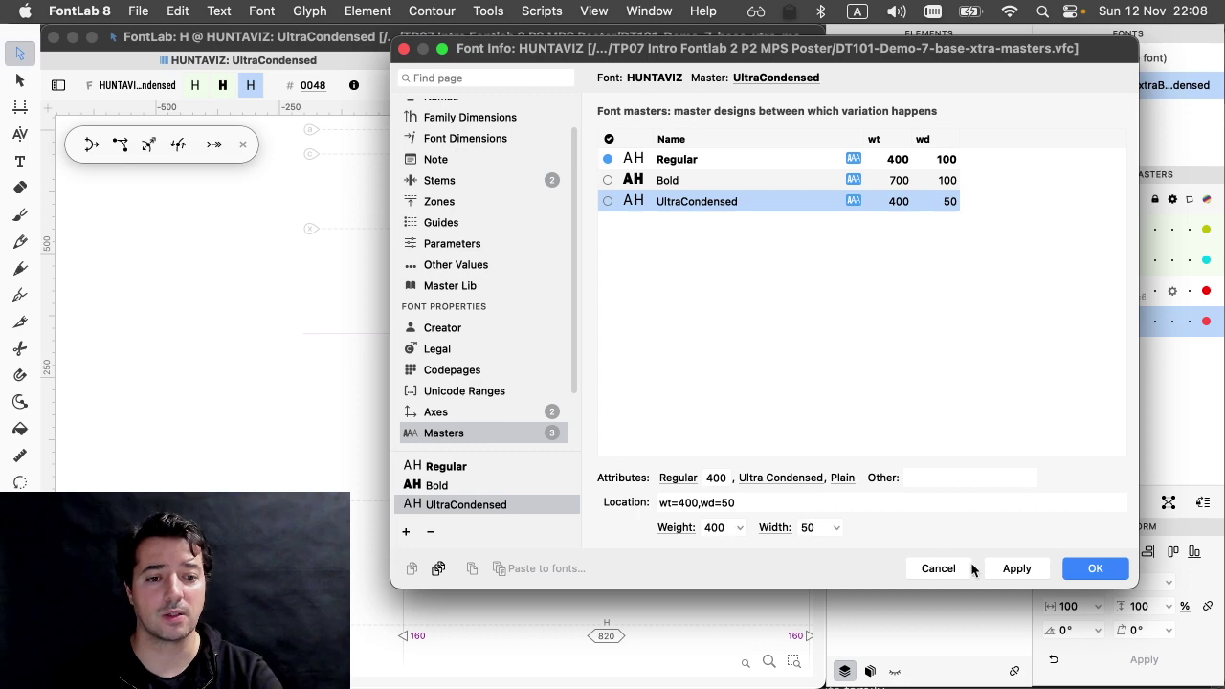
pyautogui.click(1016, 569)
pyautogui.click(1091, 569)
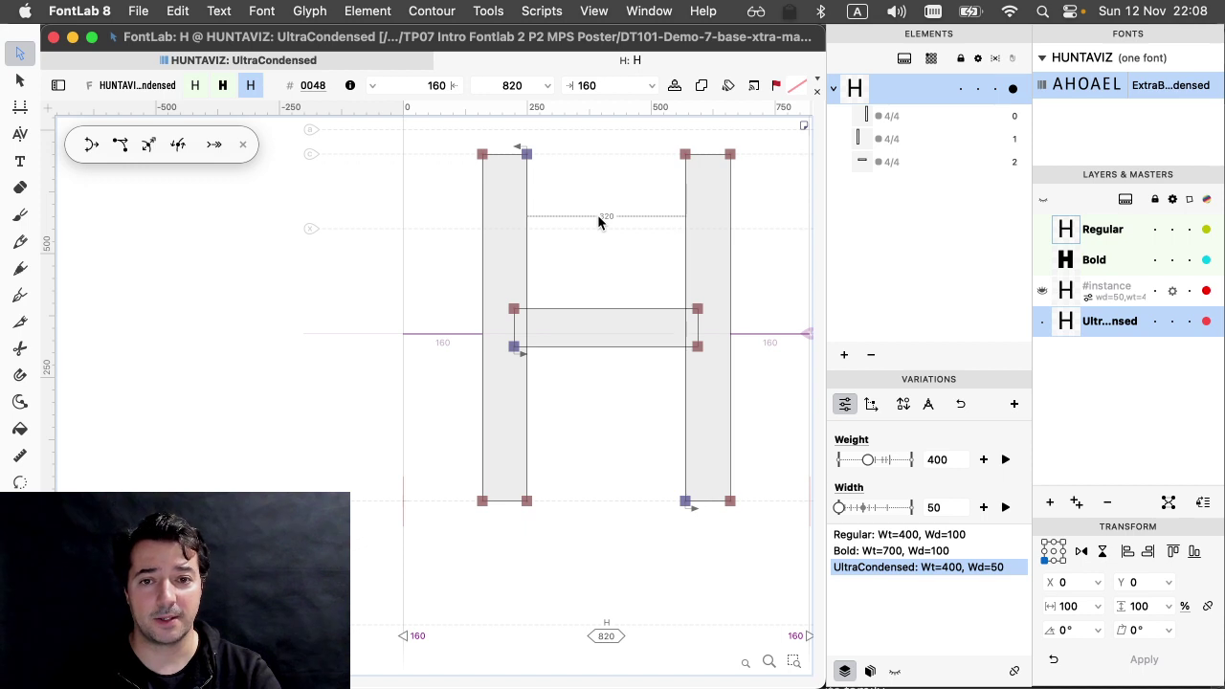
# - Select the H's right stem with the crossbar's right end and bind the right sidebearing as =160
pyautogui.moveTo(662, 136); pyautogui.dragTo(749, 536)
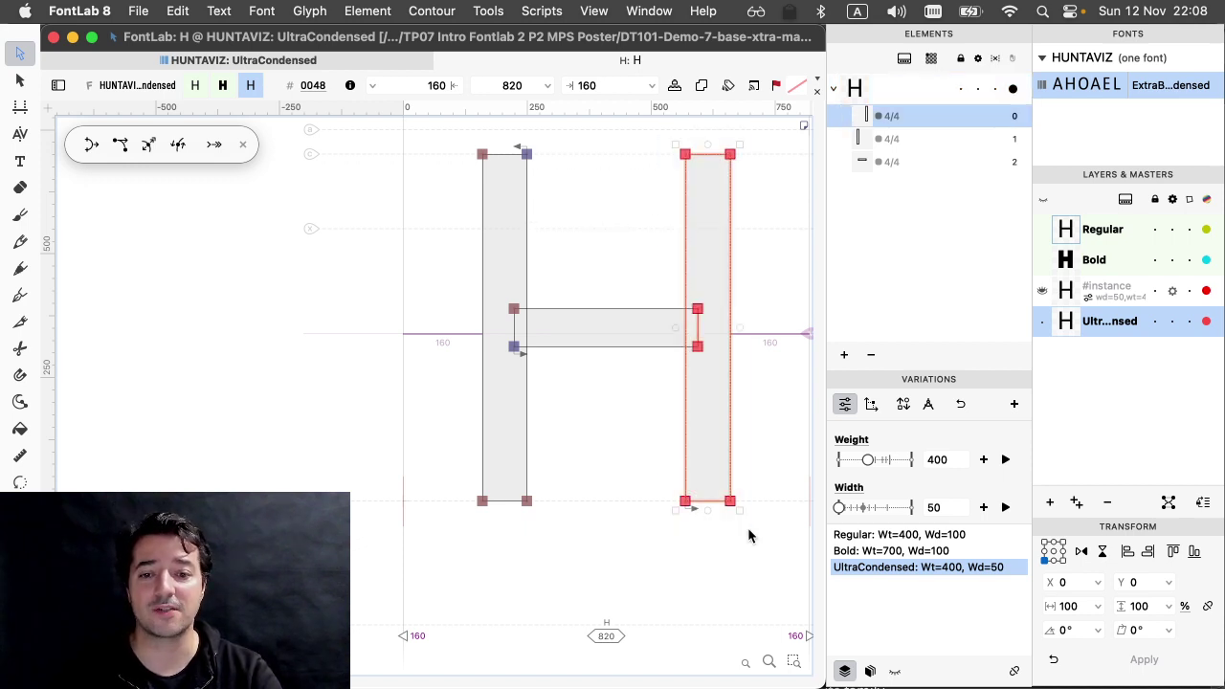
pyautogui.click(794, 637)
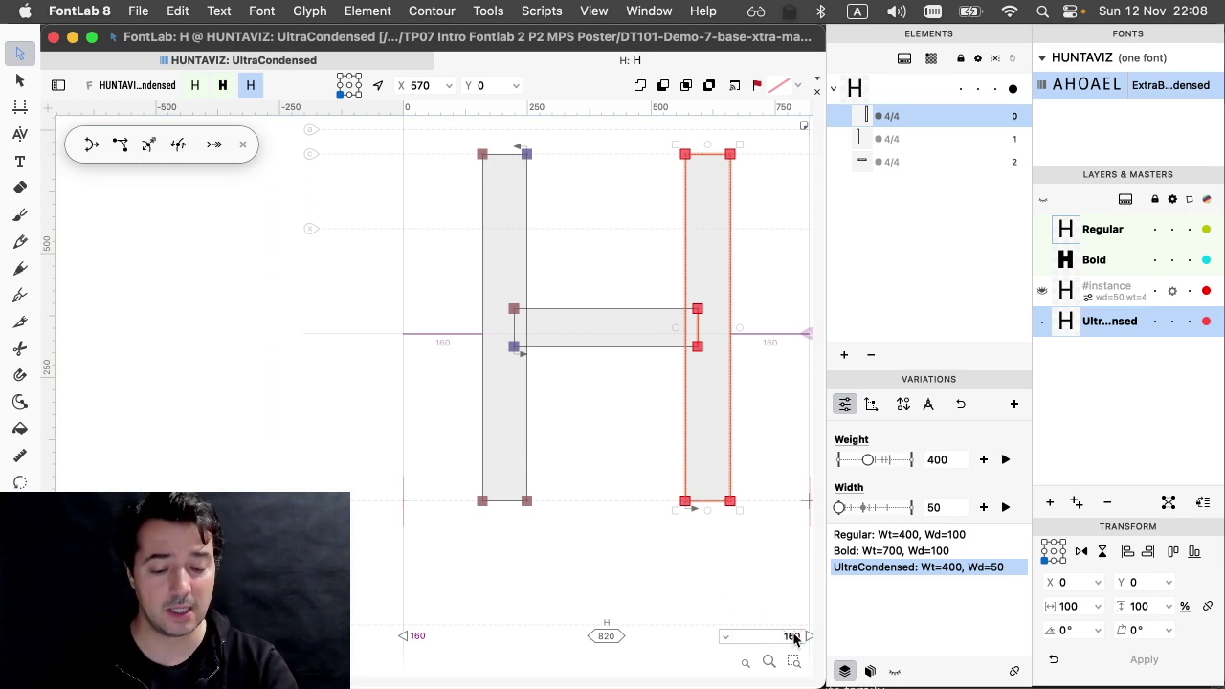
pyautogui.press('Return')
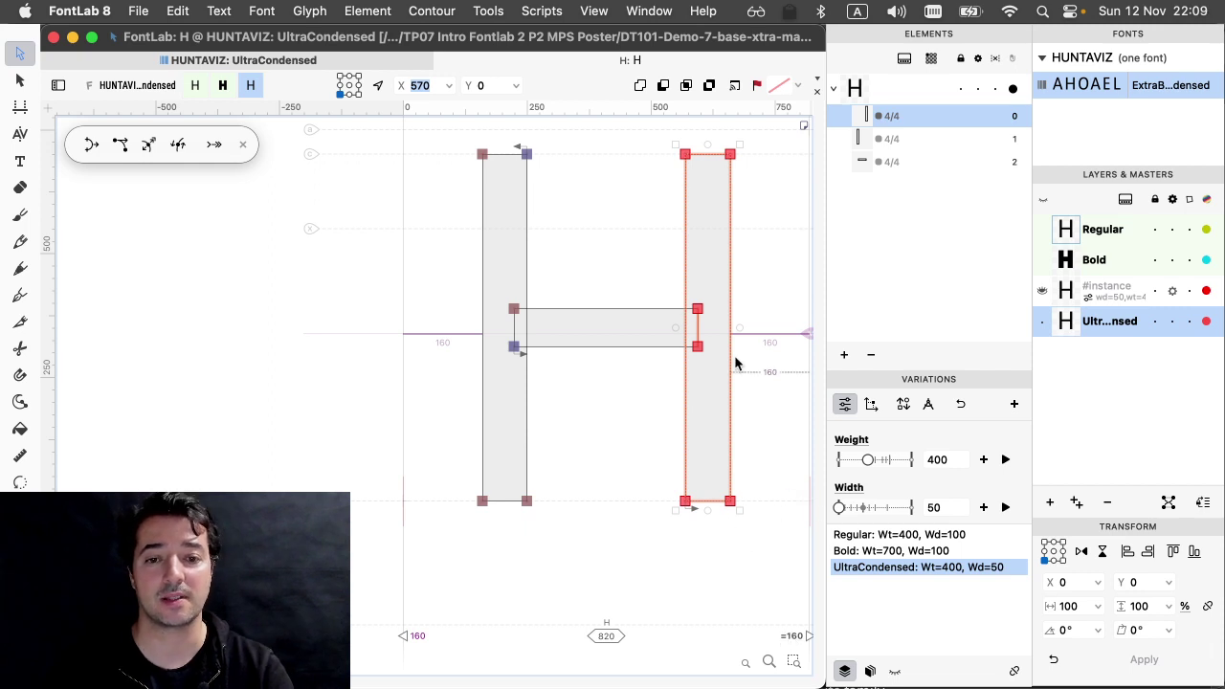
# - Move the H's right stem and crossbar end against the left stem, then shift them 90 units right to X 340
pyautogui.moveTo(700, 351); pyautogui.dragTo(585, 349)
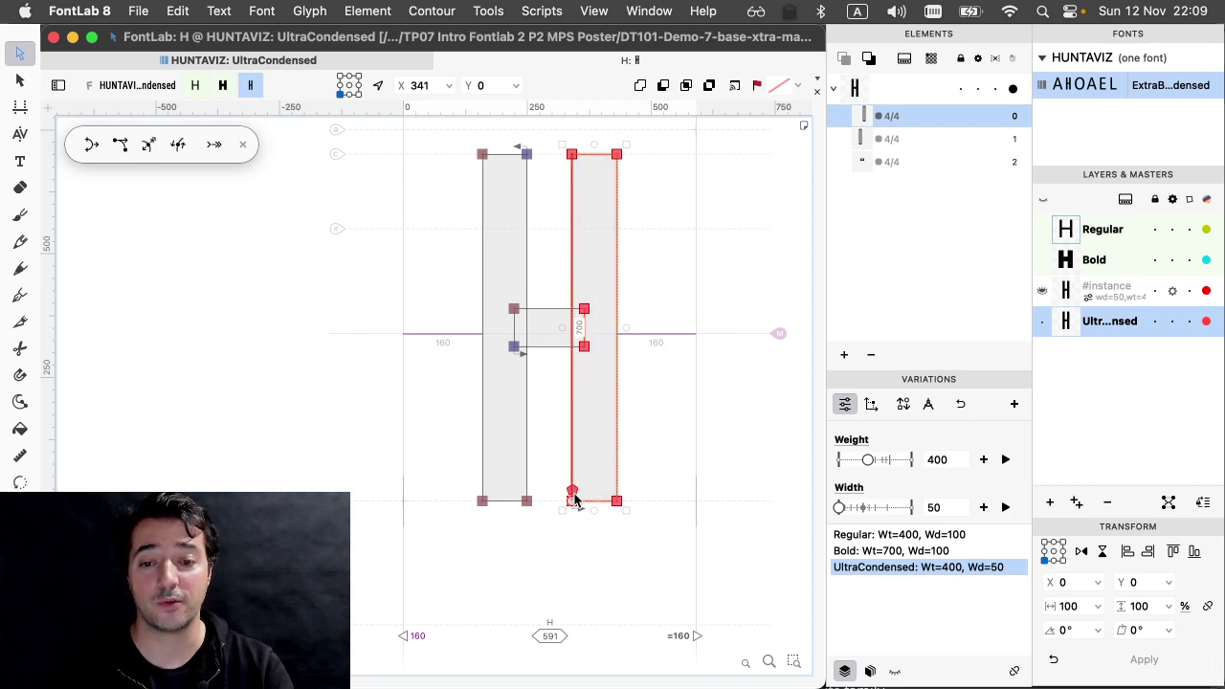
pyautogui.moveTo(572, 499); pyautogui.dragTo(527, 504)
pyautogui.hotkey('shift', 'Right')
pyautogui.hotkey('shift', 'Right')
pyautogui.hotkey('shift', 'Right')
pyautogui.hotkey('shift', 'Right')
pyautogui.hotkey('shift', 'Right')
pyautogui.hotkey('shift', 'Right')
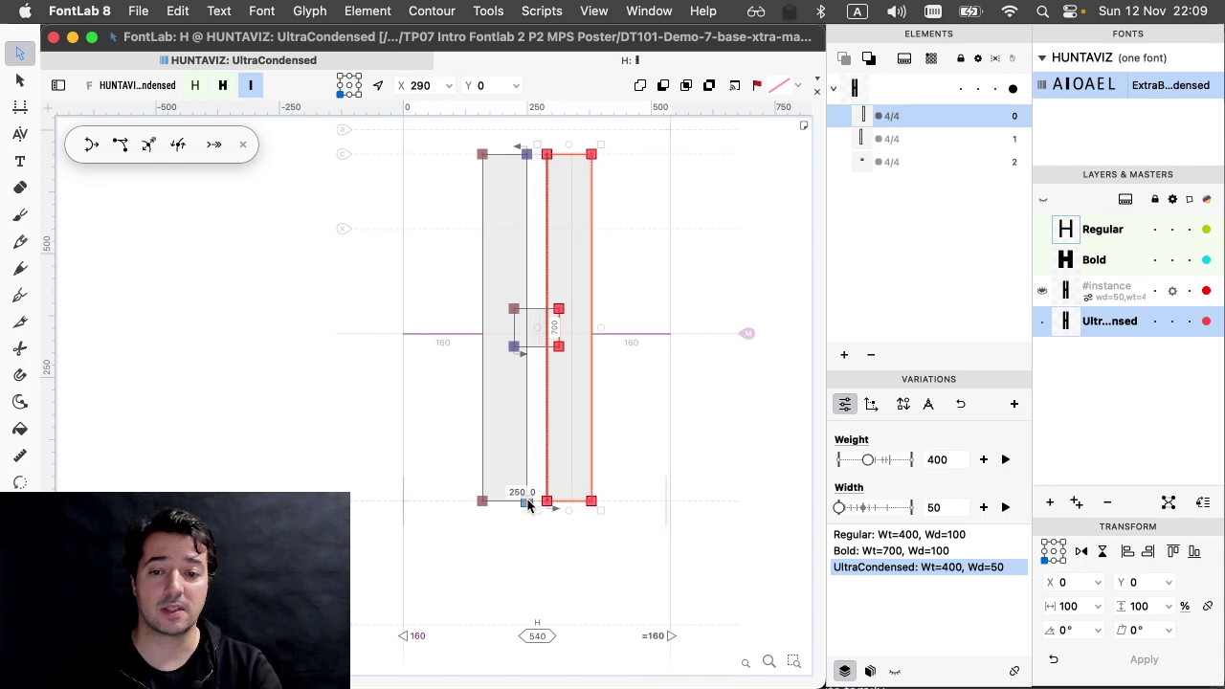
pyautogui.hotkey('shift', 'Right')
pyautogui.hotkey('shift', 'Right')
pyautogui.hotkey('shift', 'Right')
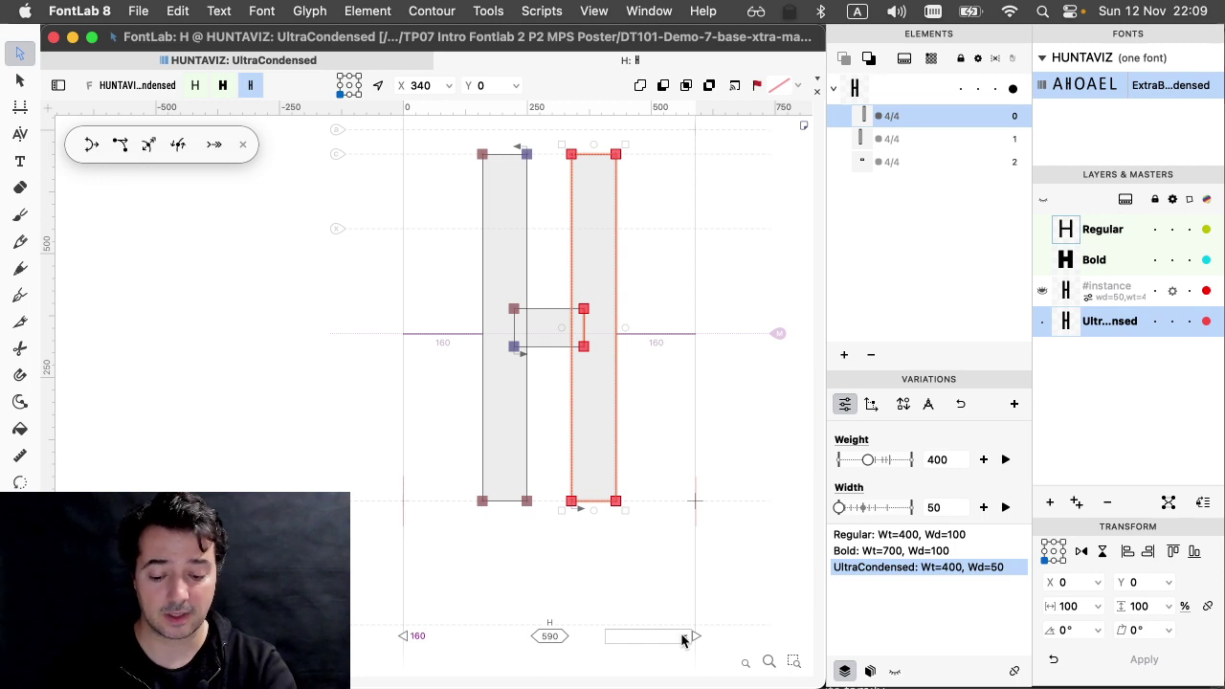
# - Set both the right and left sidebearings of the UltraCondensed H to =45
pyautogui.press('Return')
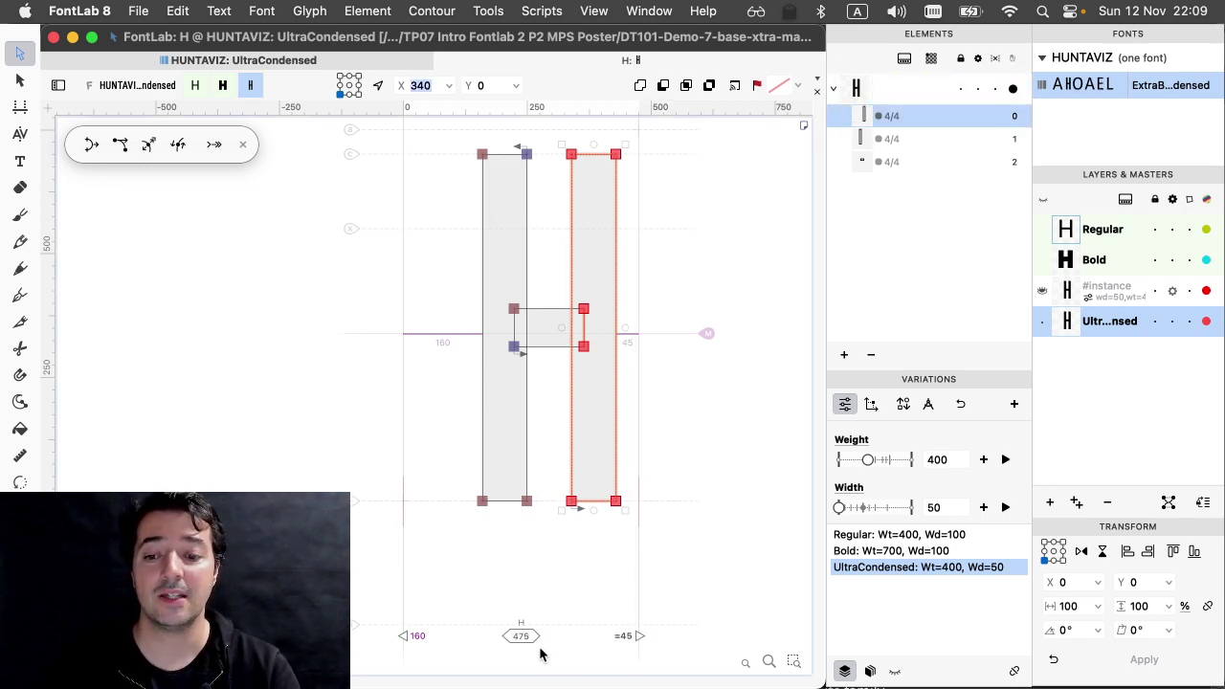
pyautogui.click(418, 636)
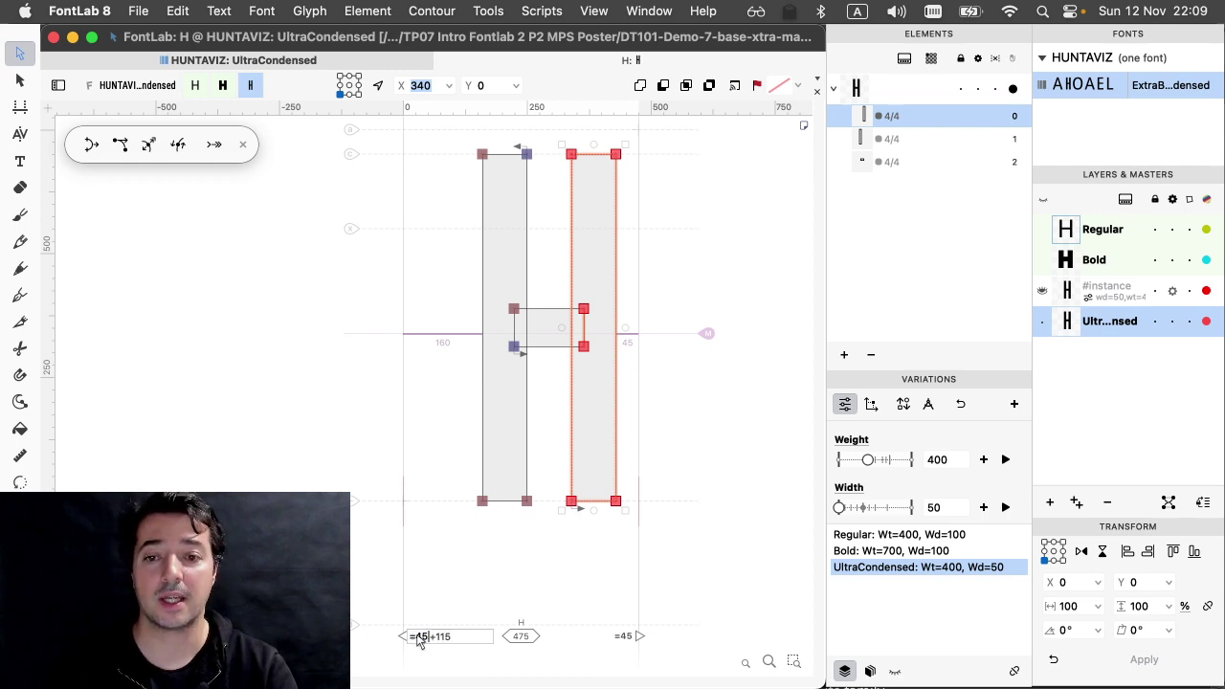
pyautogui.write('=45')
pyautogui.press('Return')
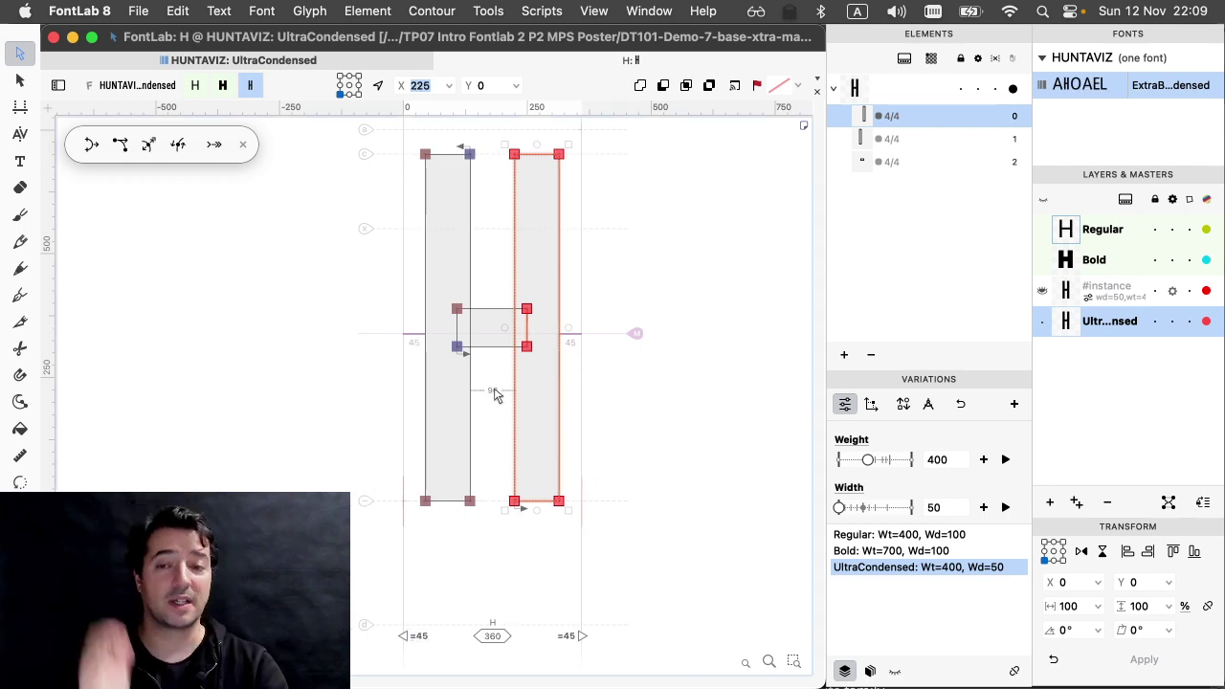
# - Extend the glyph text to HHHH and preview the filled letters to check the spacing rhythm
pyautogui.press('space')
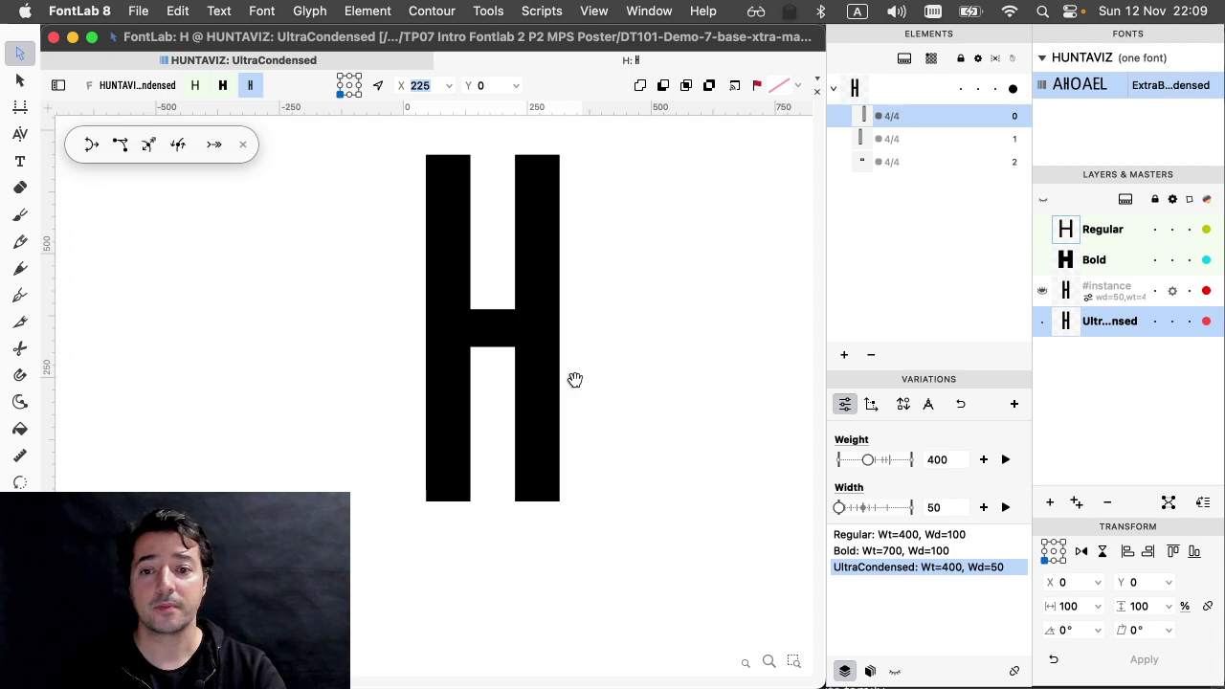
pyautogui.write('t')
pyautogui.write('HH')
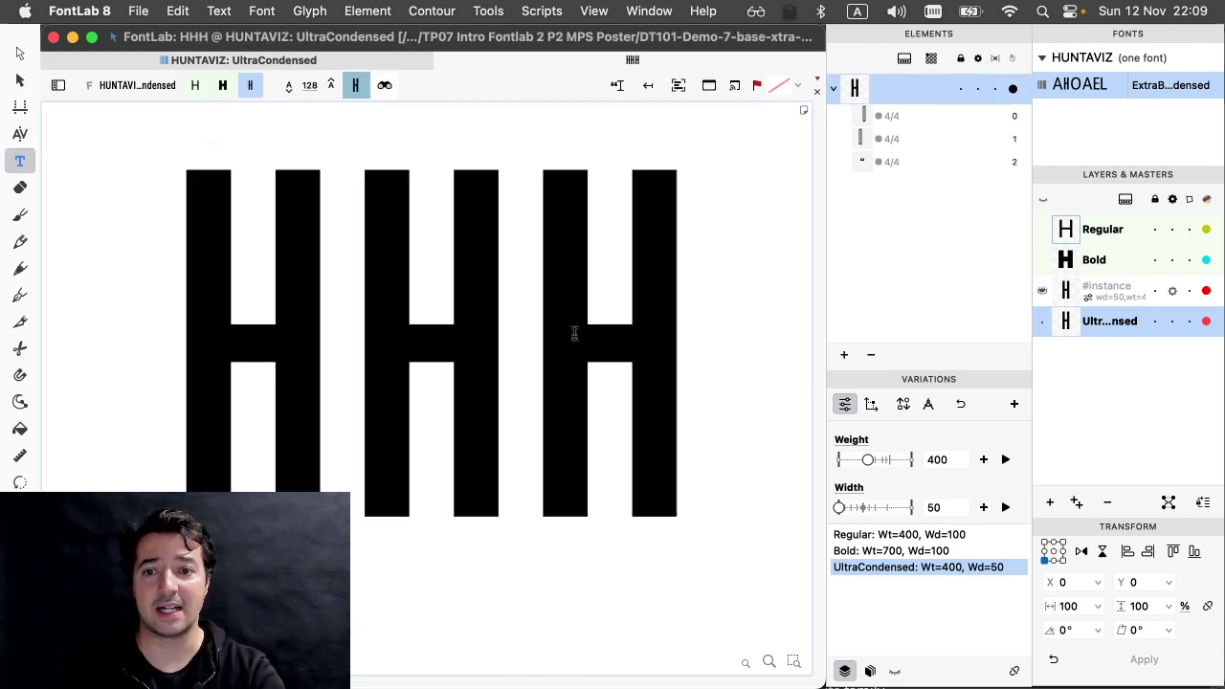
pyautogui.write('H')
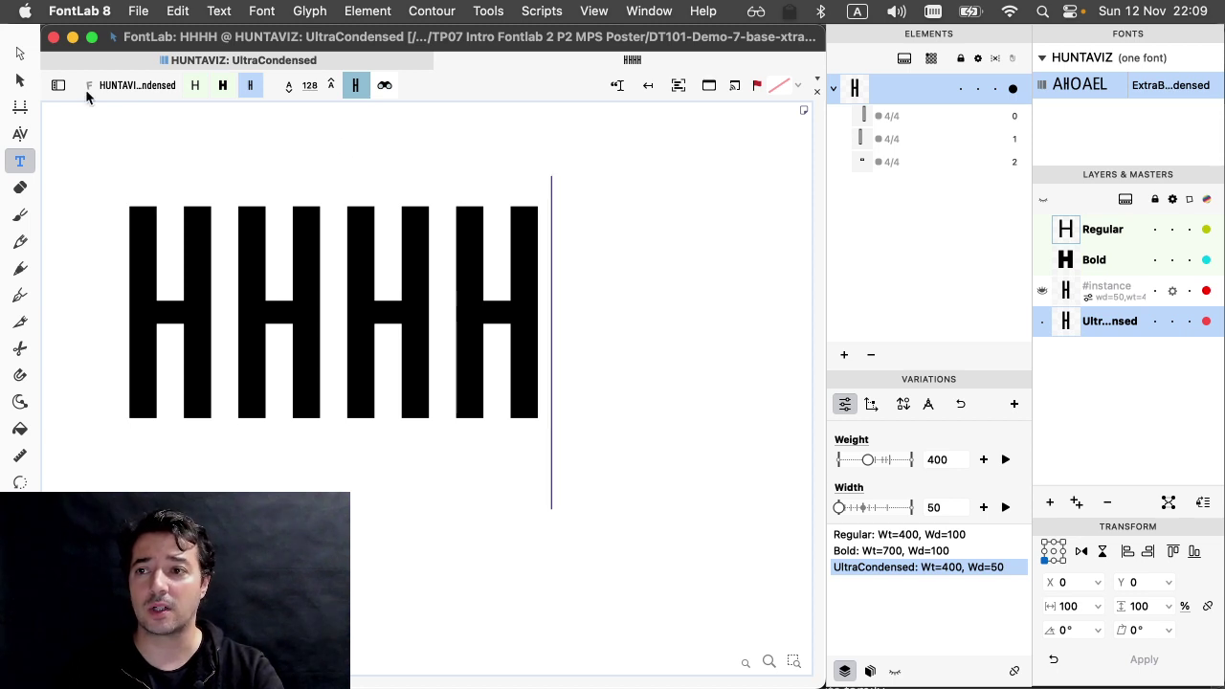
pyautogui.press('Escape')
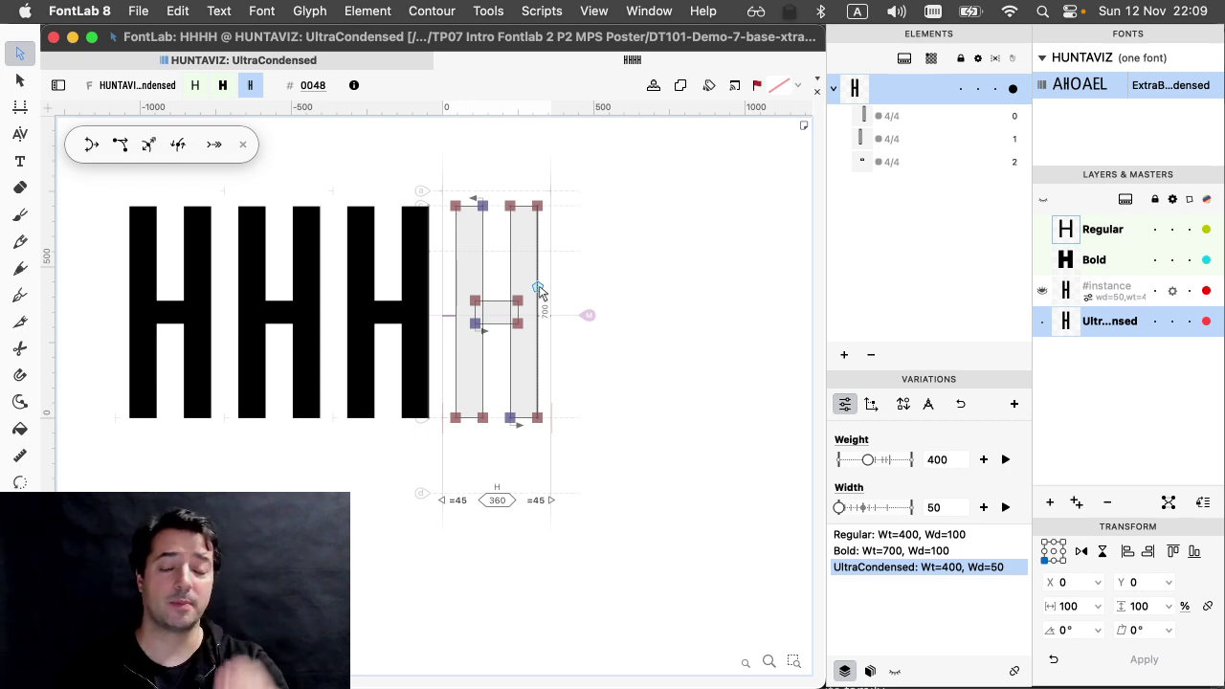
pyautogui.press('space')
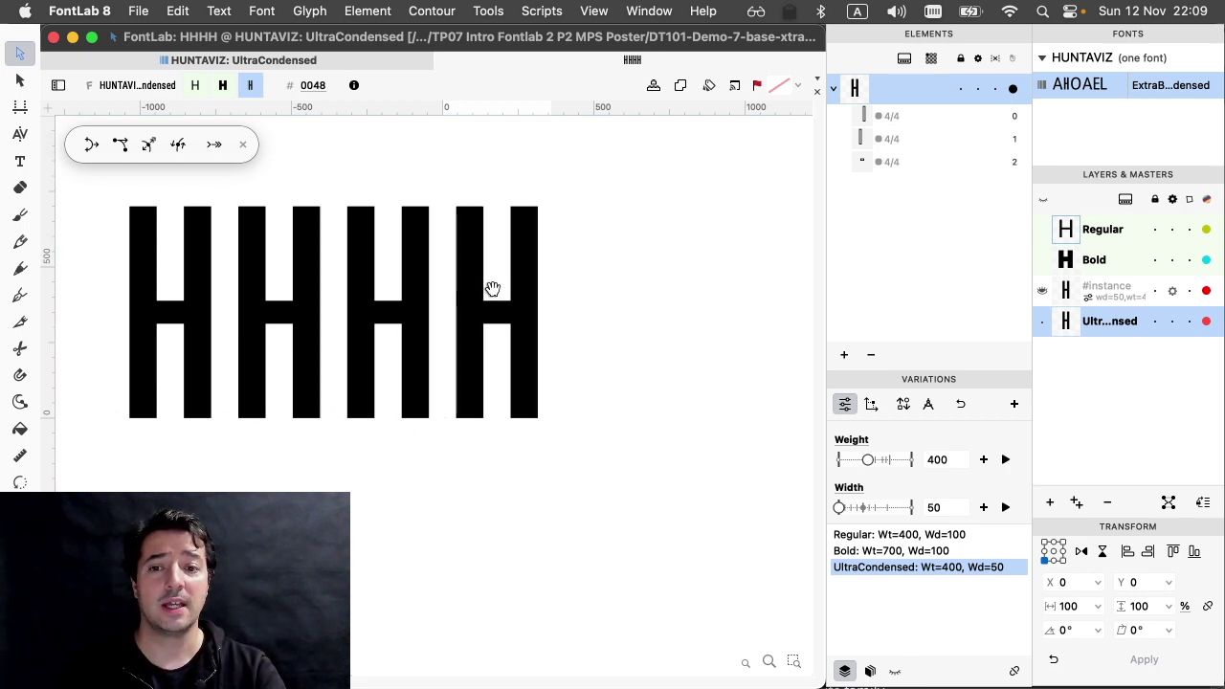
pyautogui.moveTo(491, 287); pyautogui.dragTo(707, 303)
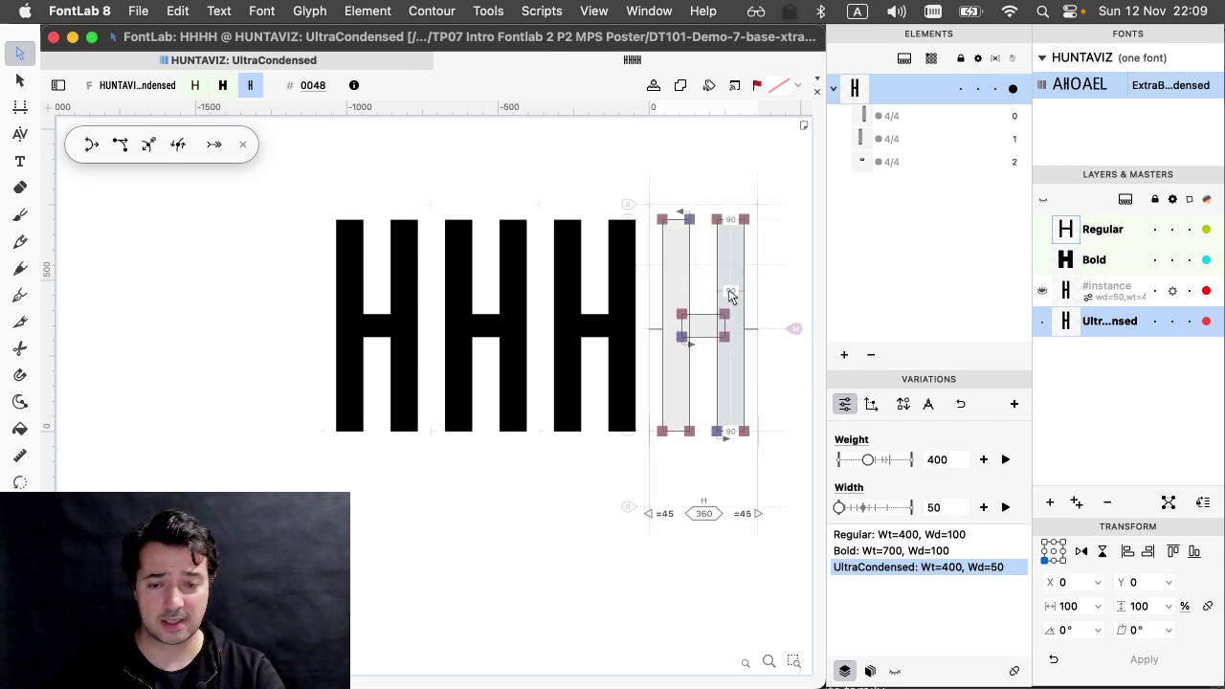
# - Export the font in Variable TT format to the Desktop folder, with family and profile subfolders
pyautogui.press('super+e')
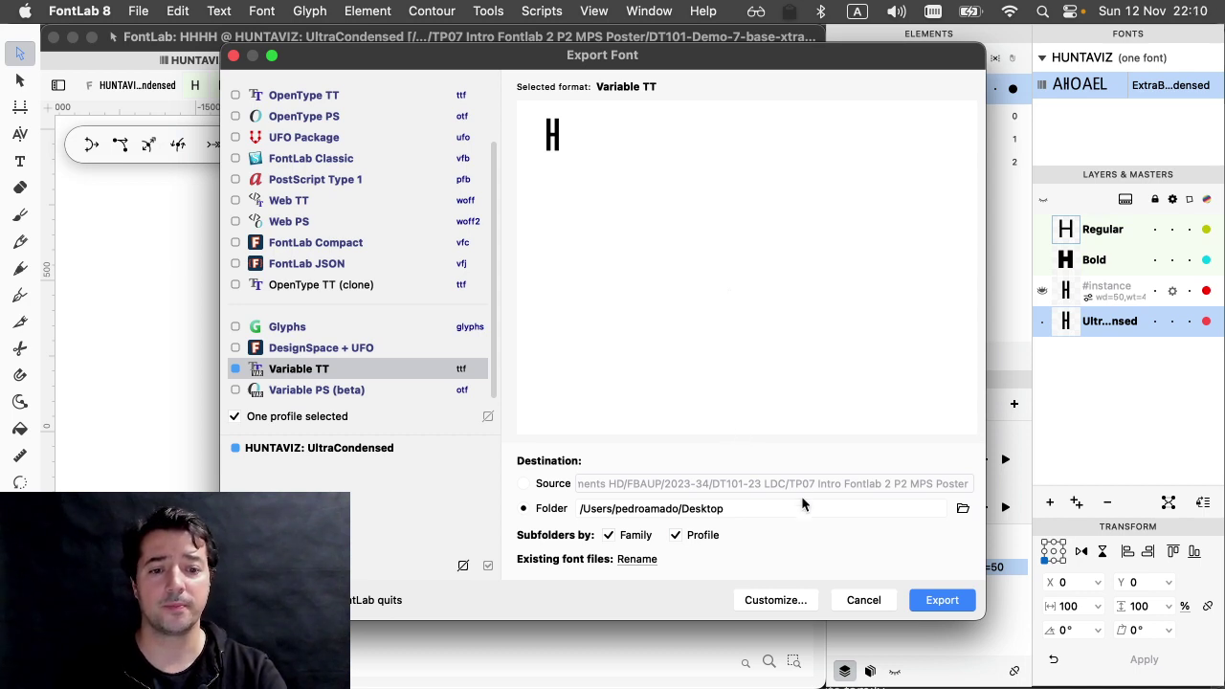
pyautogui.click(936, 599)
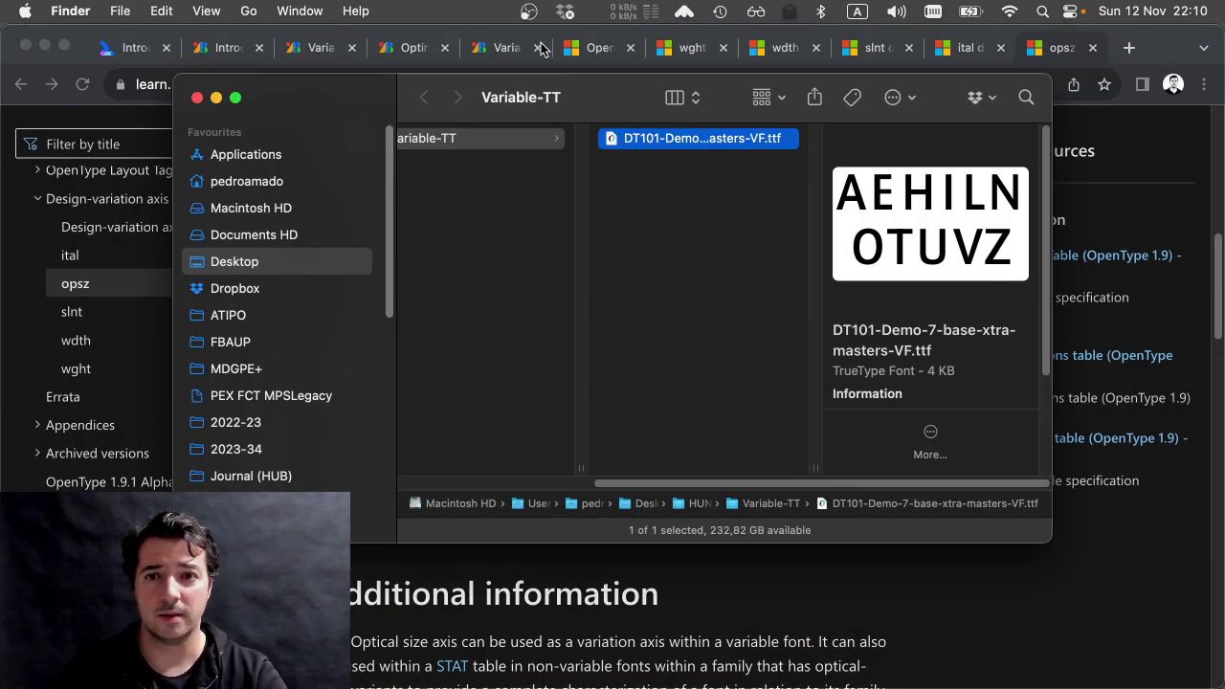
# - Switch to Chrome and search the web for "dinamo font gauntlet" in a new tab
pyautogui.click(540, 45)
pyautogui.click(540, 42)
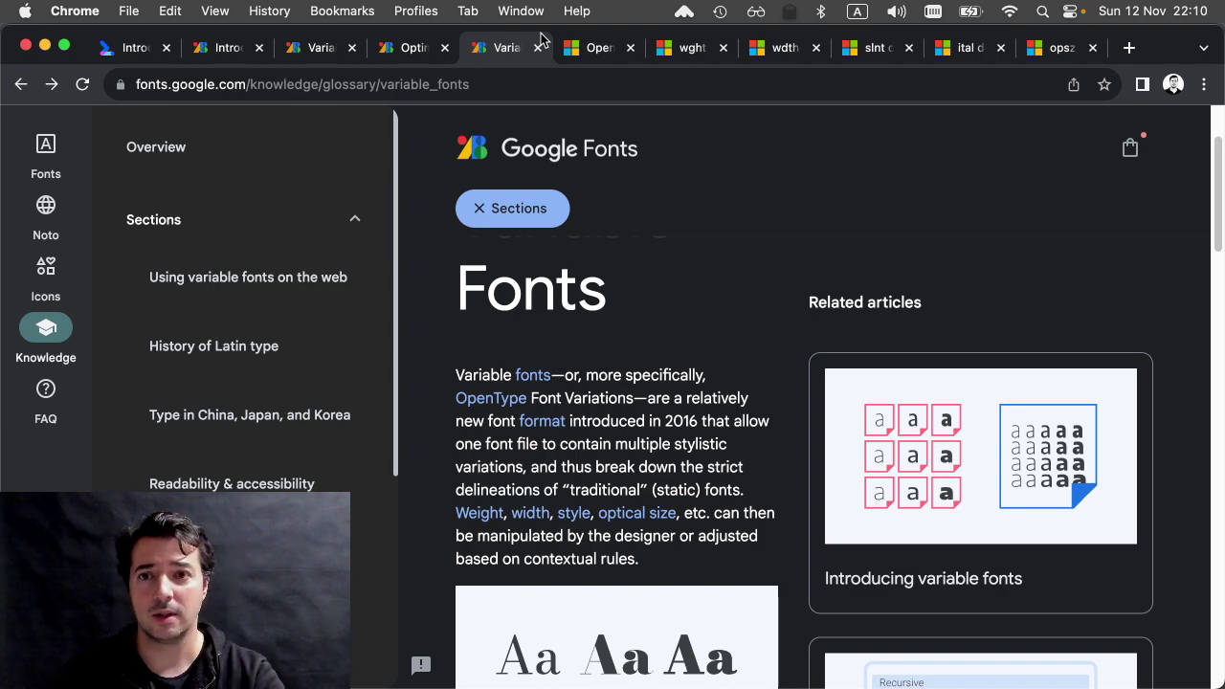
pyautogui.press('super+t')
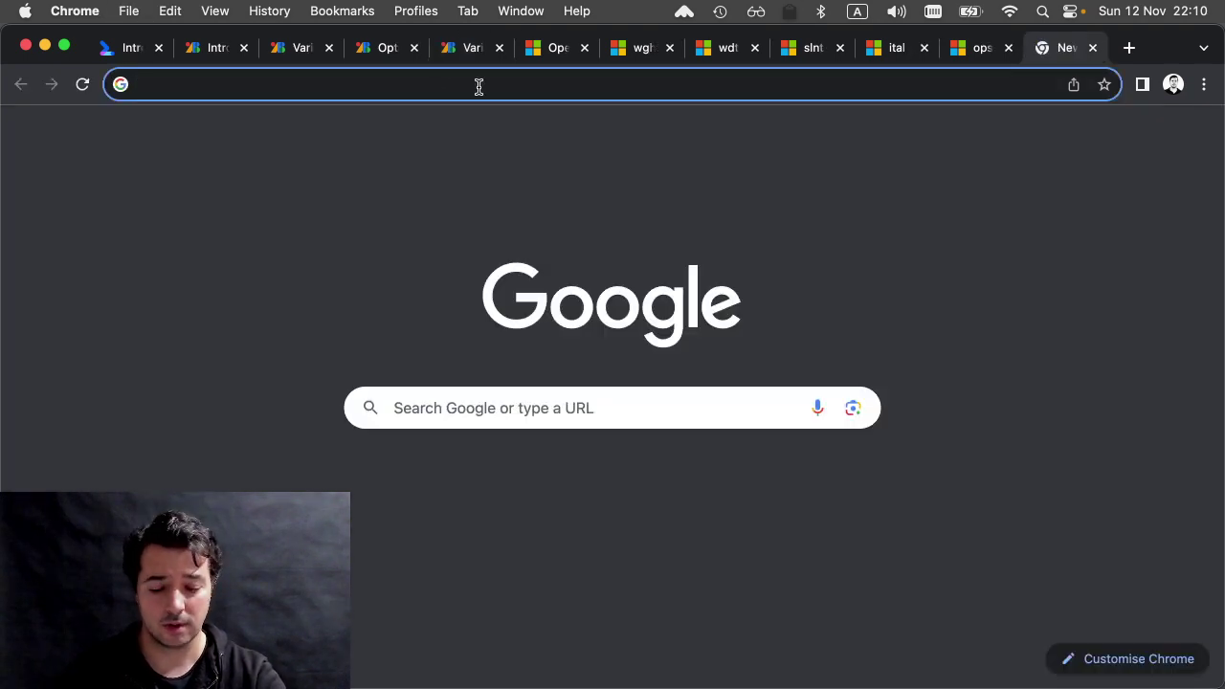
pyautogui.write('din')
pyautogui.press('Return')
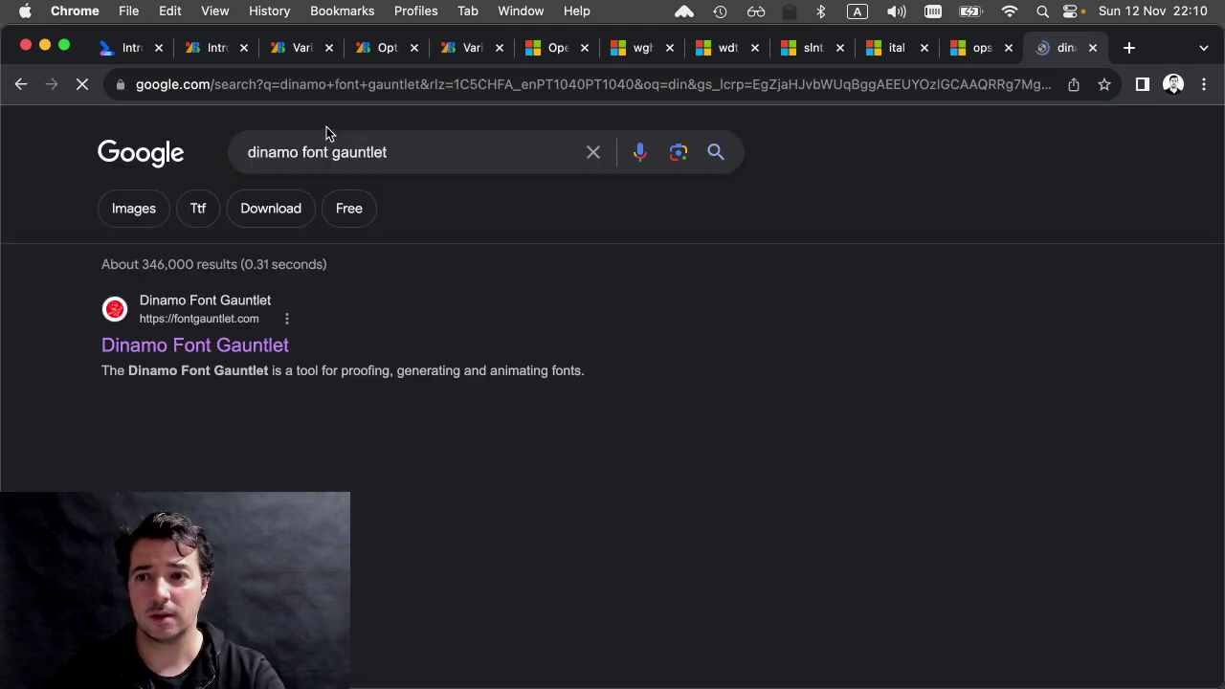
# - Open Dinamo Font Gauntlet and load the exported DT101-Demo-7-base-xtra-masters-VF.ttf from the Variable-TT folder
pyautogui.click(232, 344)
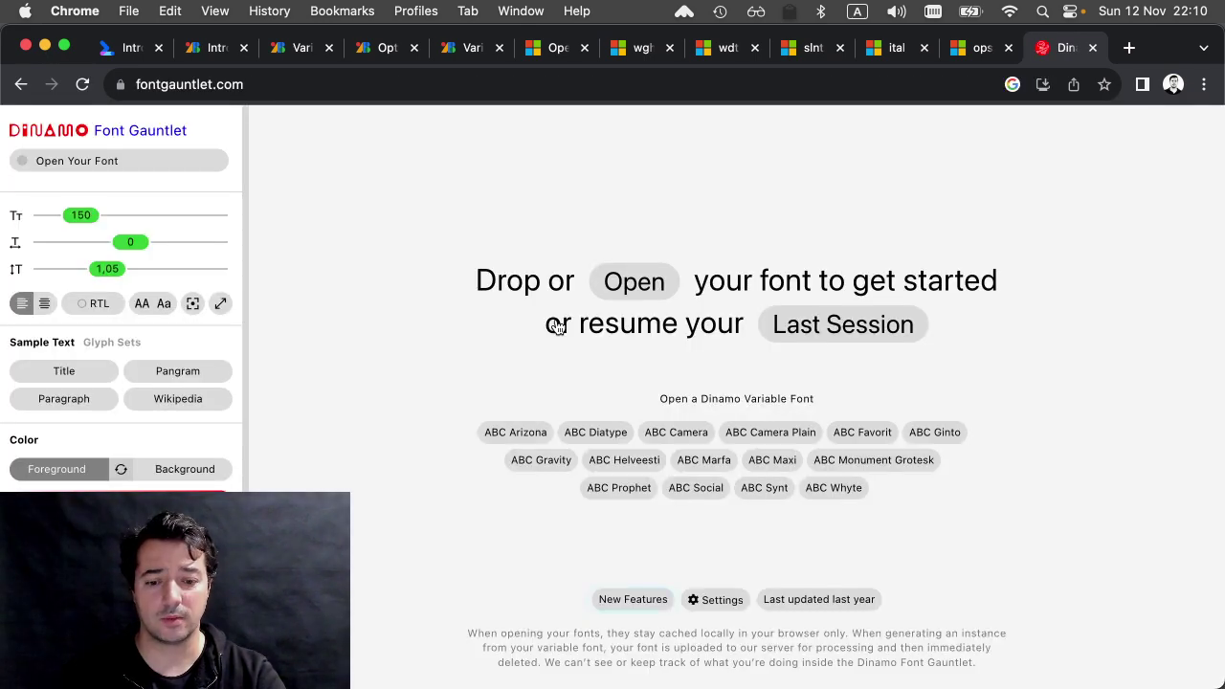
pyautogui.click(557, 327)
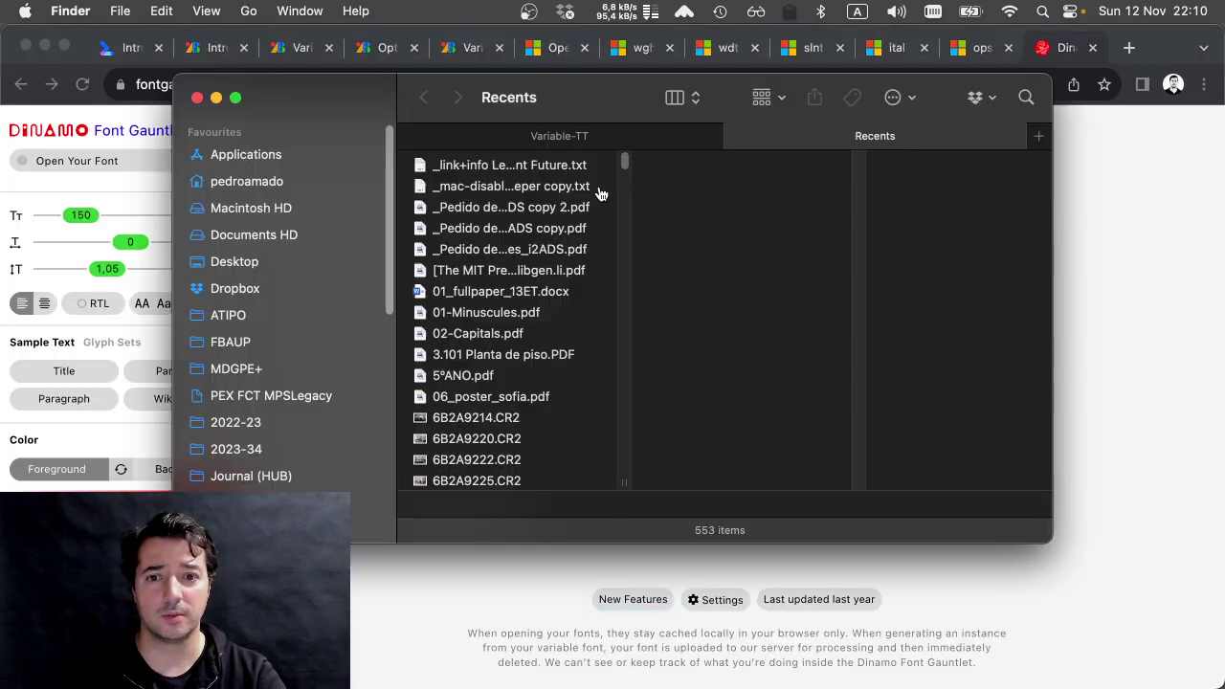
pyautogui.click(559, 136)
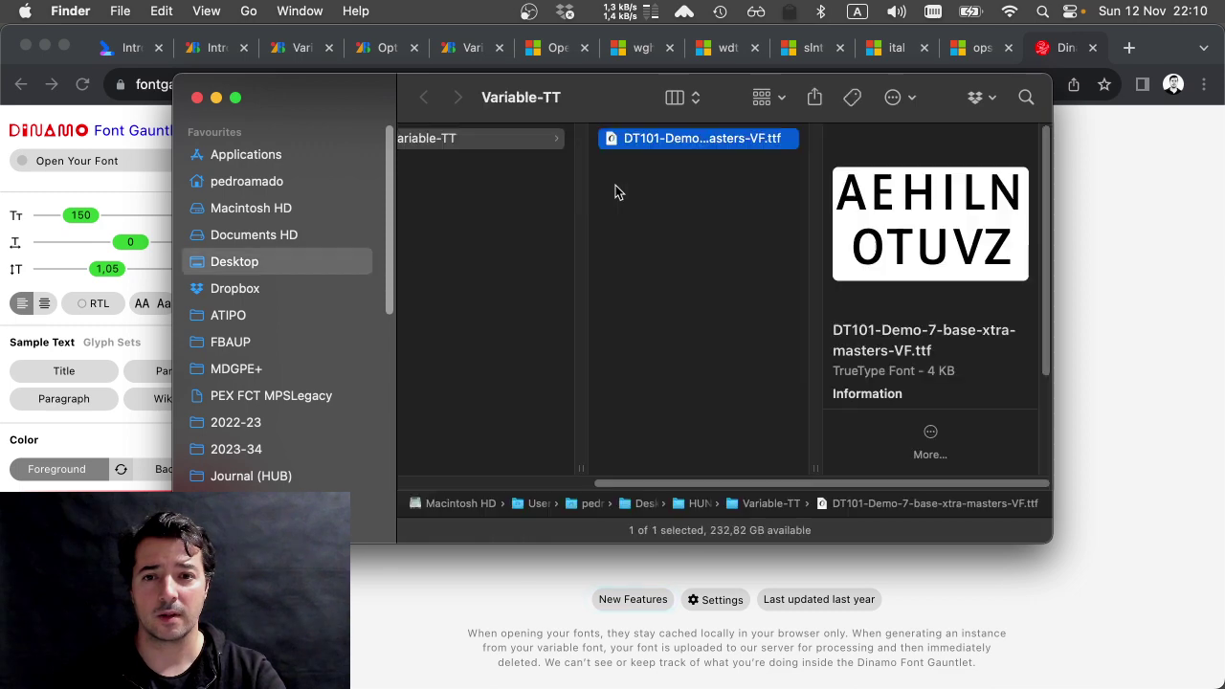
pyautogui.moveTo(667, 141); pyautogui.dragTo(647, 181)
pyautogui.press('super+Tab')
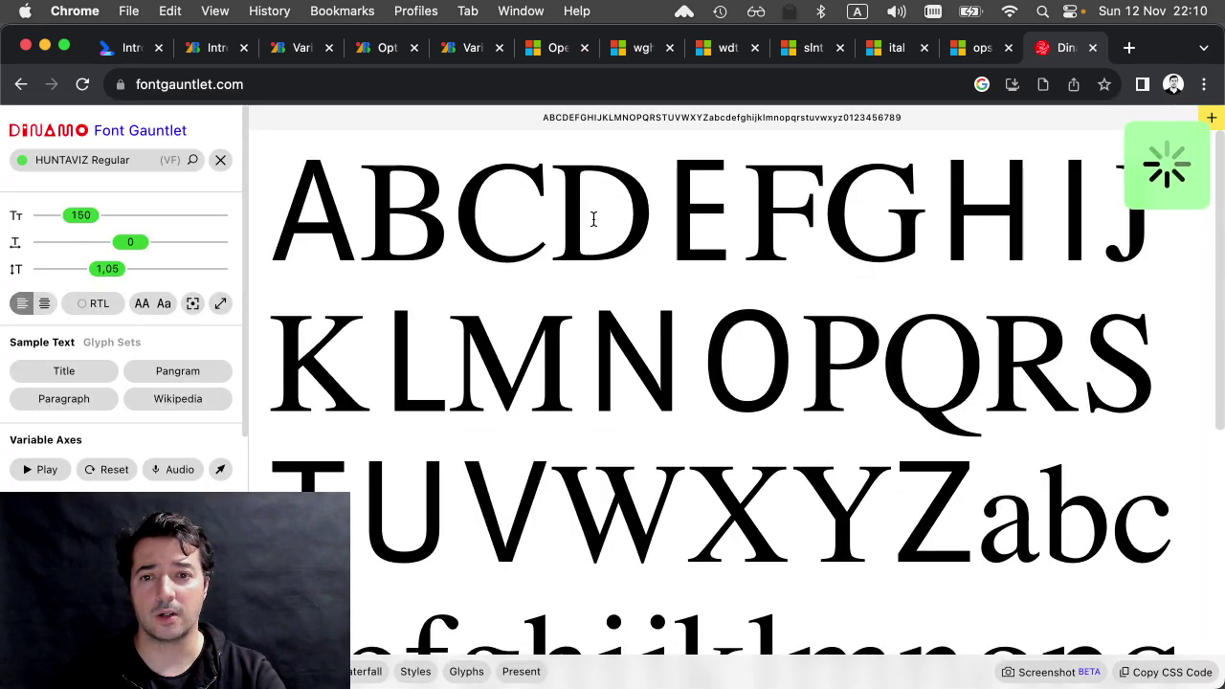
# - Replace the sample text with H, narrow its Width axis to 52 and enlarge the font size to 411
pyautogui.hotkey('ctrl', 'a')
pyautogui.write('H')
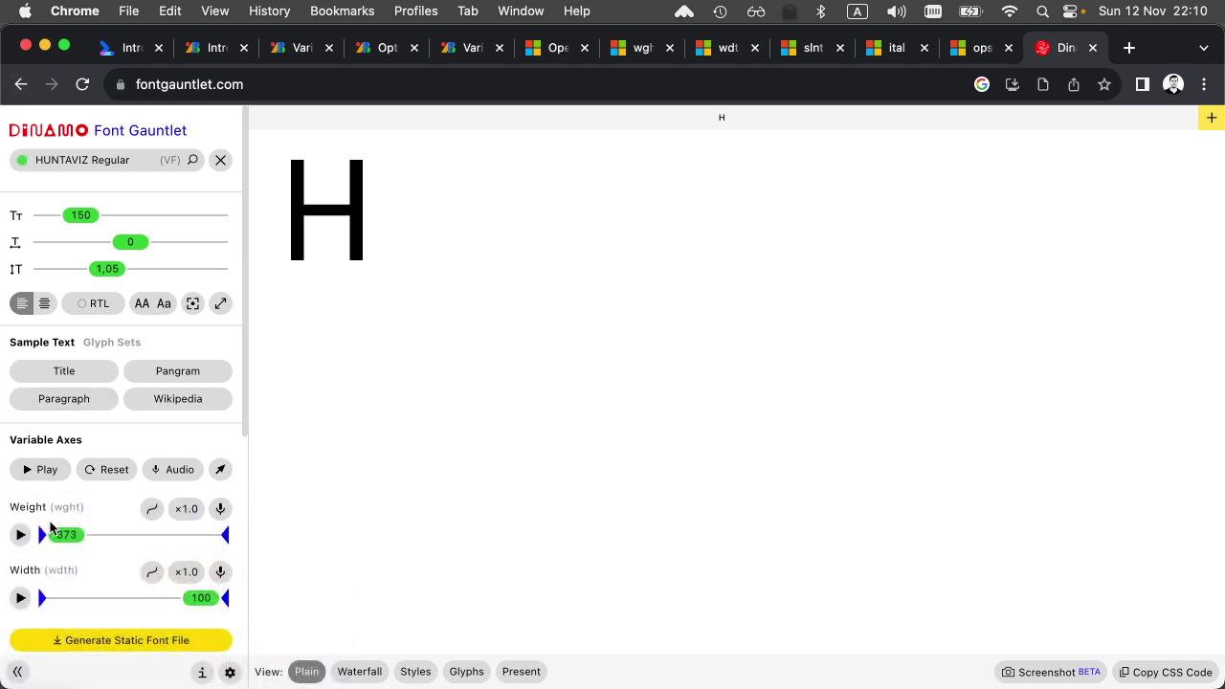
pyautogui.moveTo(69, 541)
pyautogui.mouseDown()
pyautogui.moveTo(156, 538)
pyautogui.moveTo(58, 545)
pyautogui.mouseUp()
pyautogui.moveTo(197, 597); pyautogui.dragTo(74, 599)
pyautogui.moveTo(84, 218); pyautogui.dragTo(131, 220)
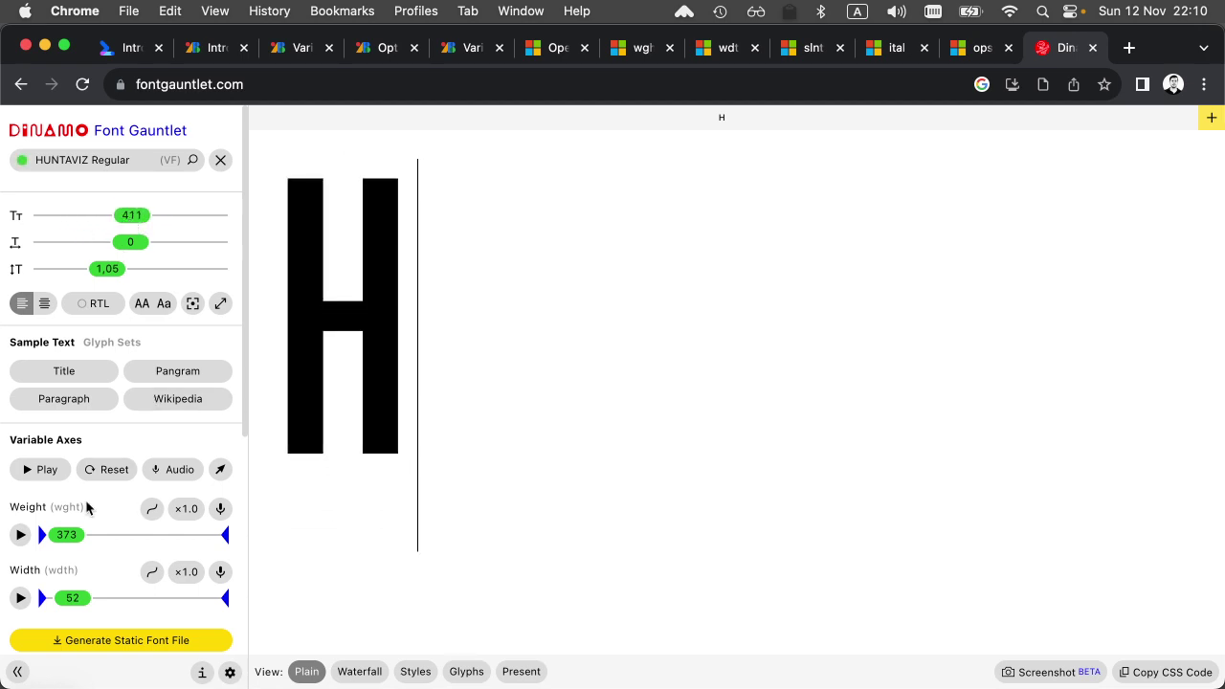
# - Test the H at Weight 656 and Width 91, and at the extreme combination of Weight 900 and Width 50
pyautogui.moveTo(75, 538); pyautogui.dragTo(139, 540)
pyautogui.moveTo(73, 600); pyautogui.dragTo(174, 600)
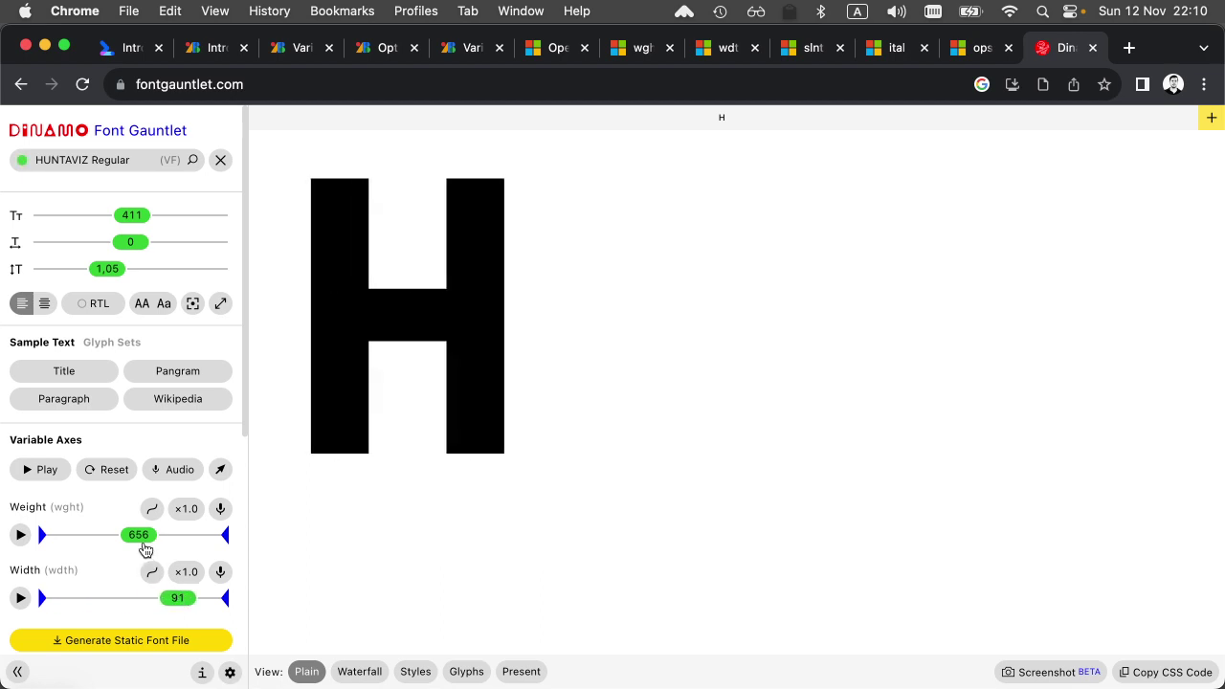
pyautogui.moveTo(143, 534); pyautogui.dragTo(213, 539)
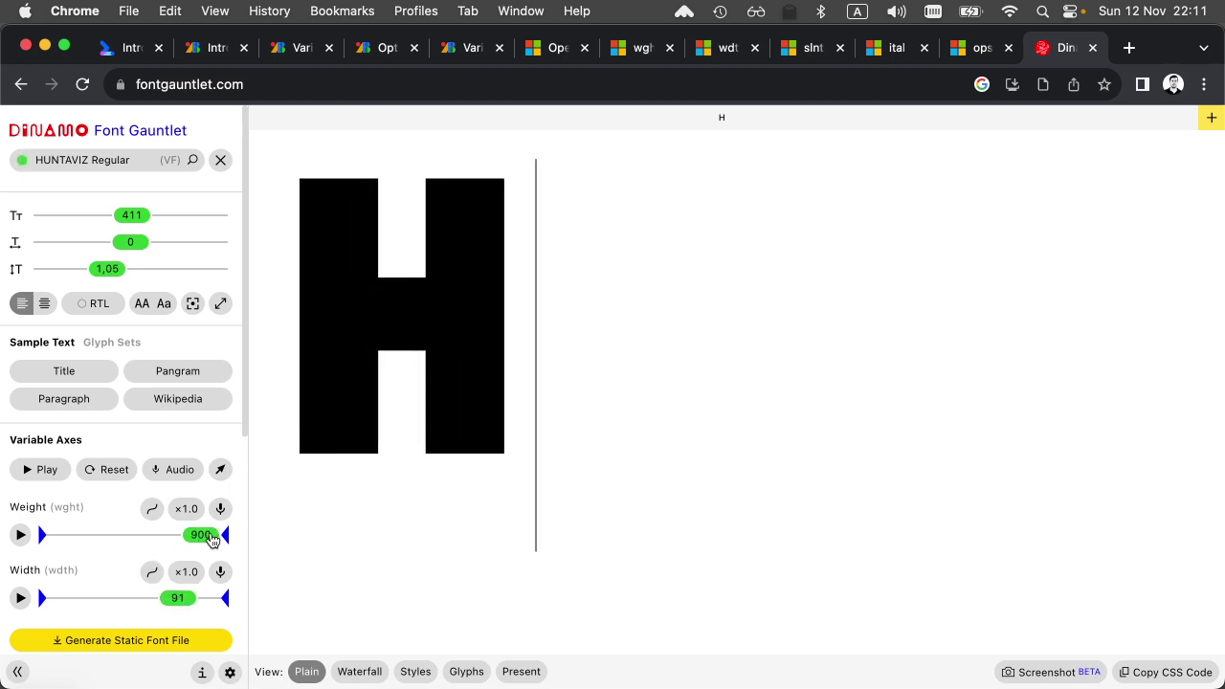
pyautogui.moveTo(178, 599); pyautogui.dragTo(53, 598)
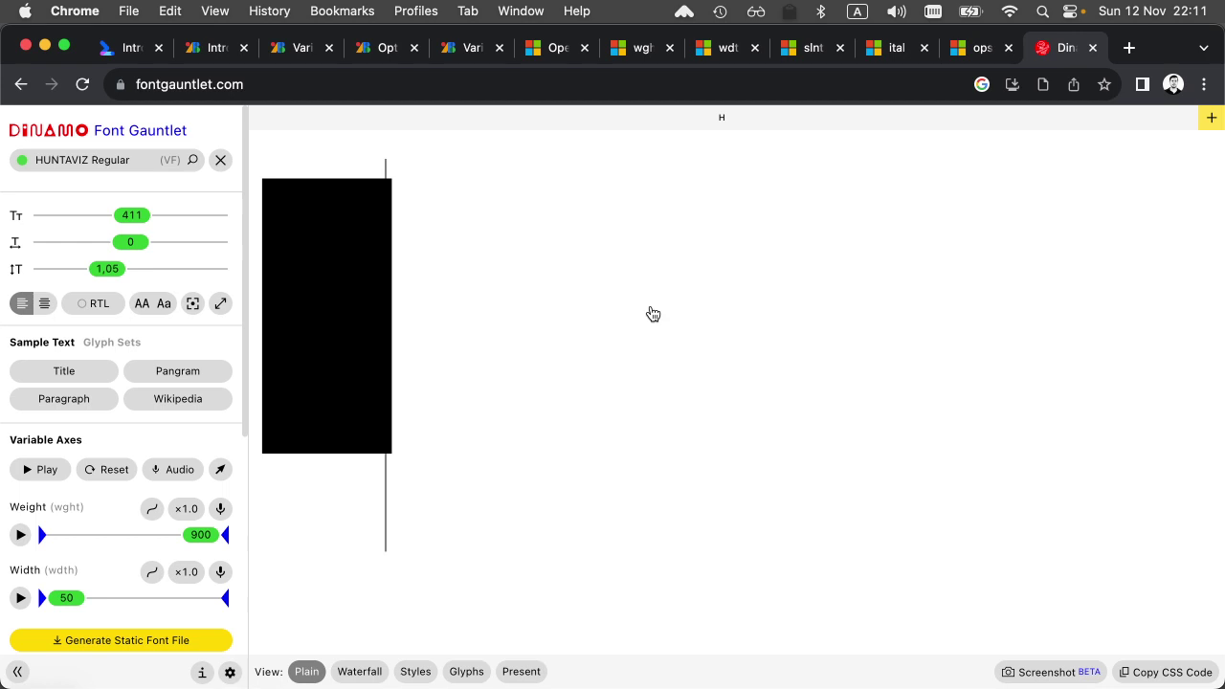
# - Switch to FontLab, raise the instance Weight to 993 at Width 50 and reduce the glyph text to a single H
pyautogui.press('super+Tab')
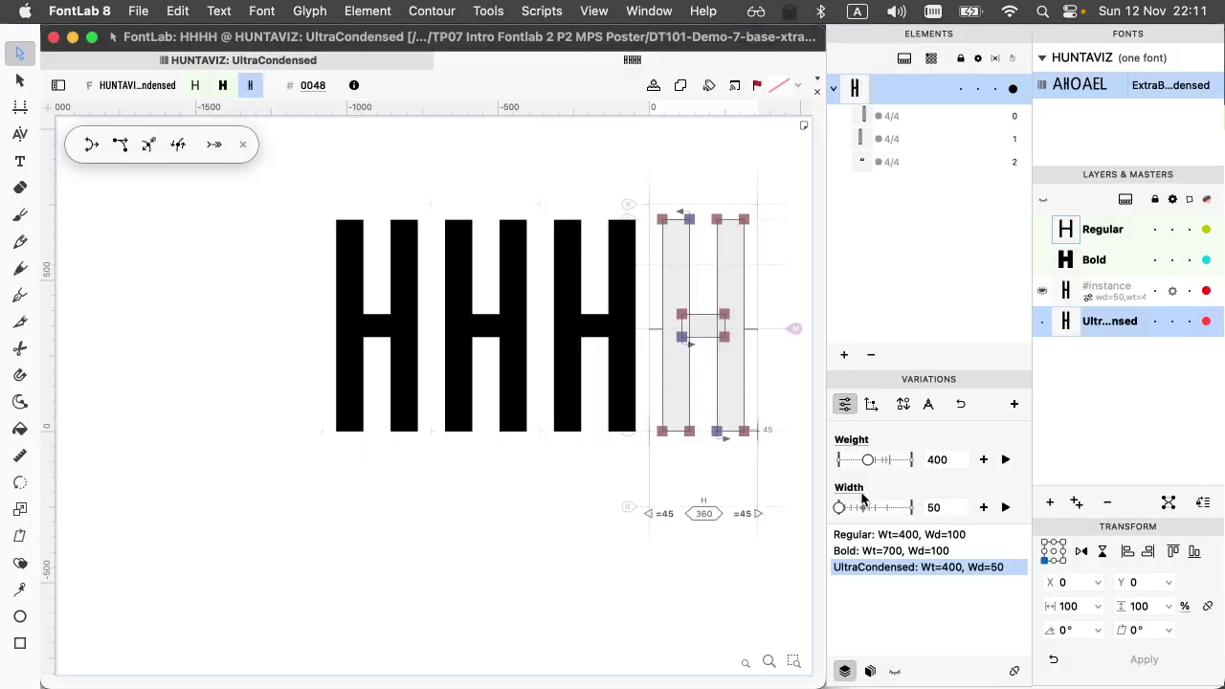
pyautogui.moveTo(868, 461); pyautogui.dragTo(910, 459)
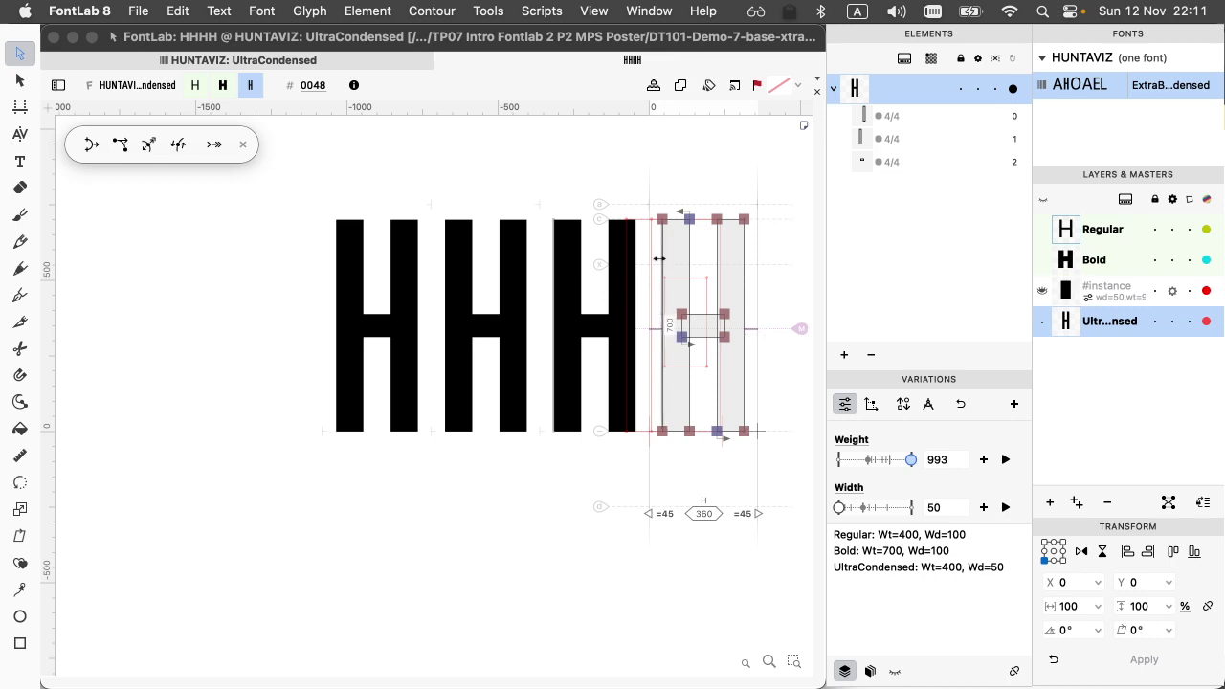
pyautogui.click(744, 276)
pyautogui.press('t')
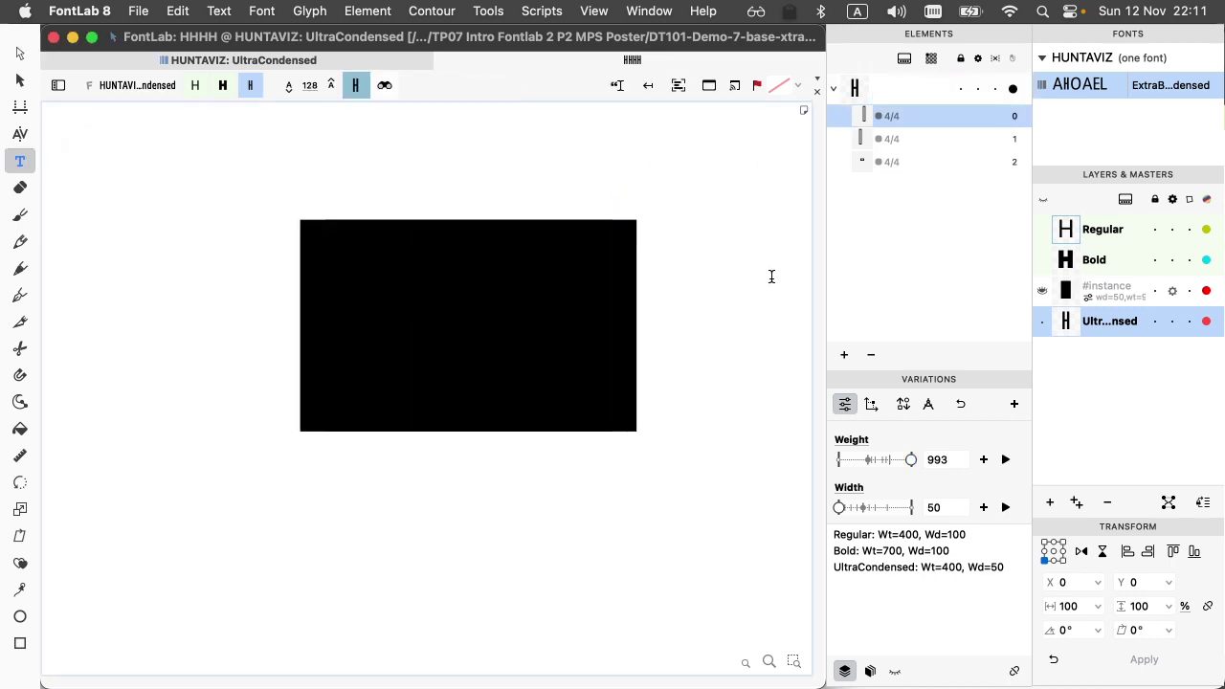
pyautogui.write('H')
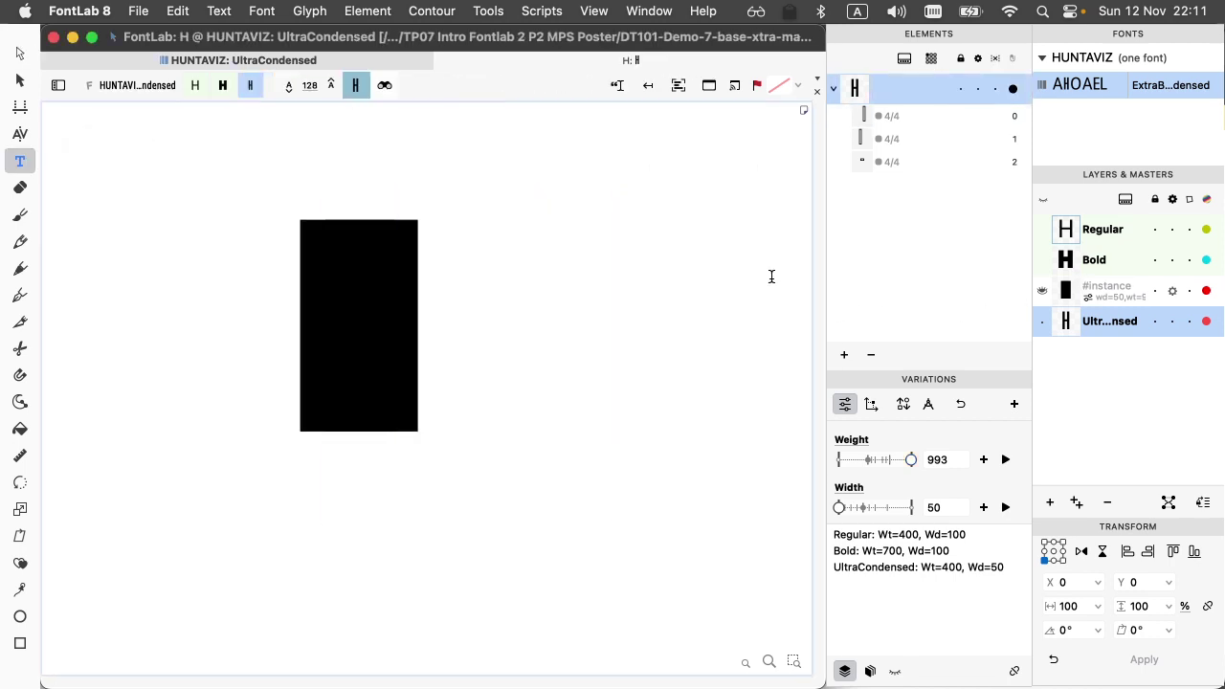
pyautogui.click(21, 52)
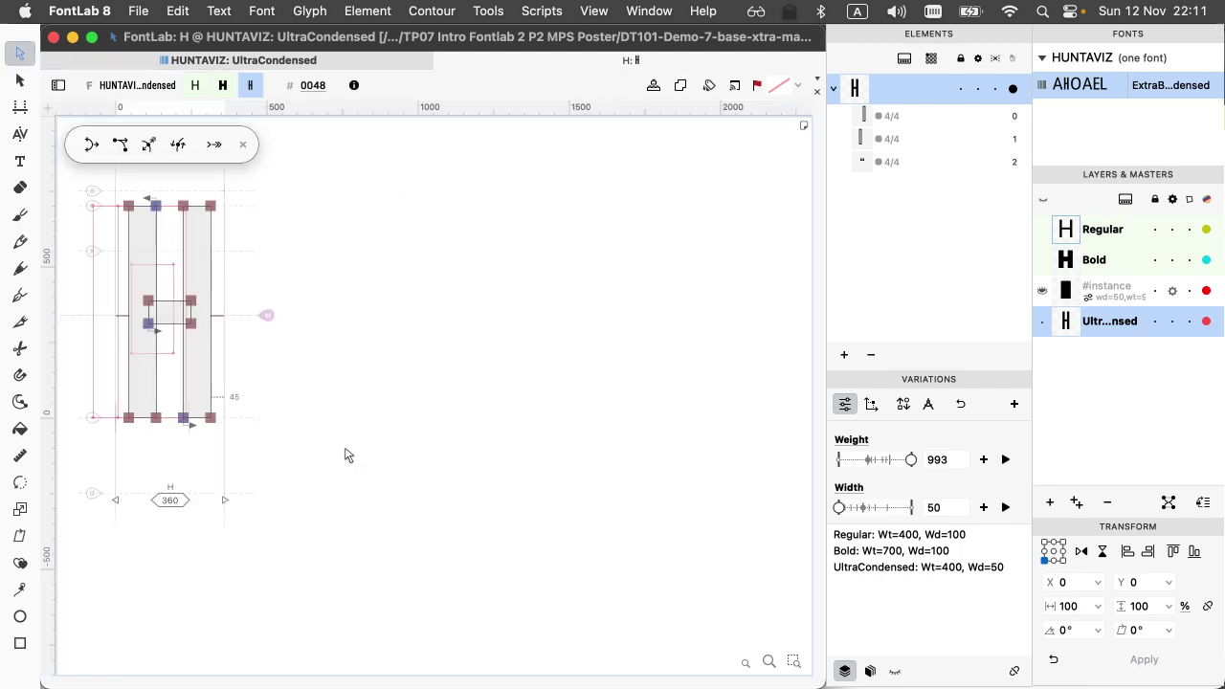
# - Select the #instance layer and examine how the stem contours of the heavy, narrow H overlap
pyautogui.click(1108, 292)
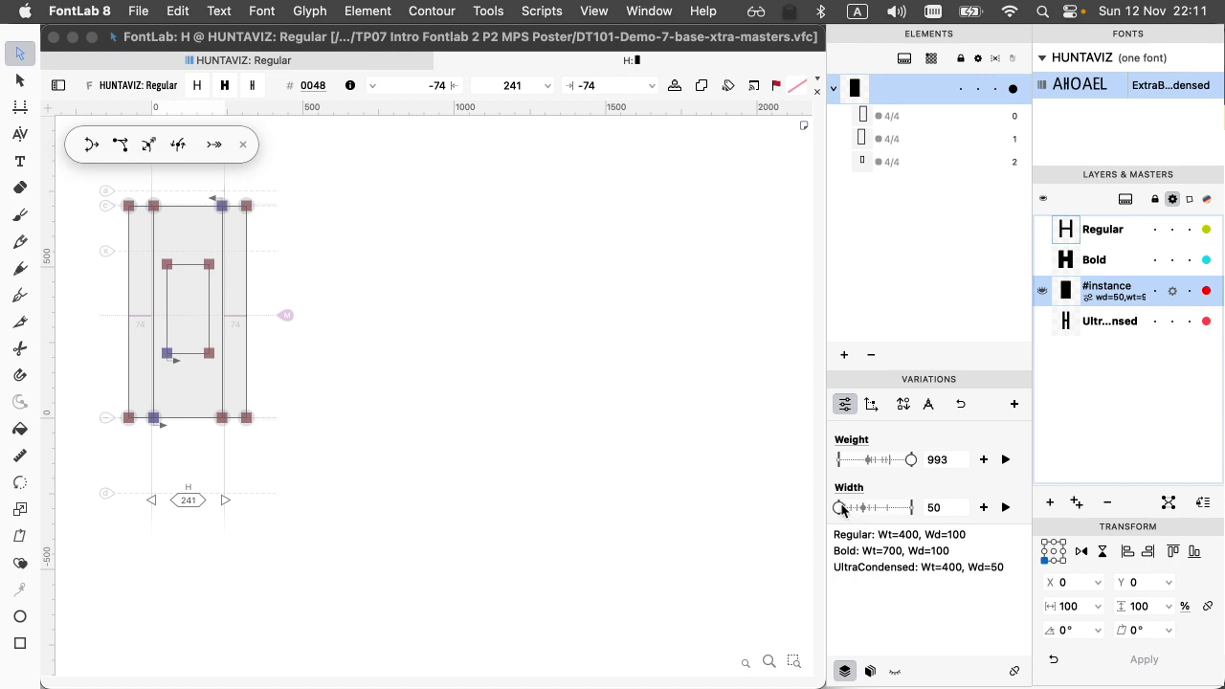
pyautogui.moveTo(839, 507)
pyautogui.mouseDown()
pyautogui.moveTo(860, 512)
pyautogui.moveTo(834, 508)
pyautogui.mouseUp()
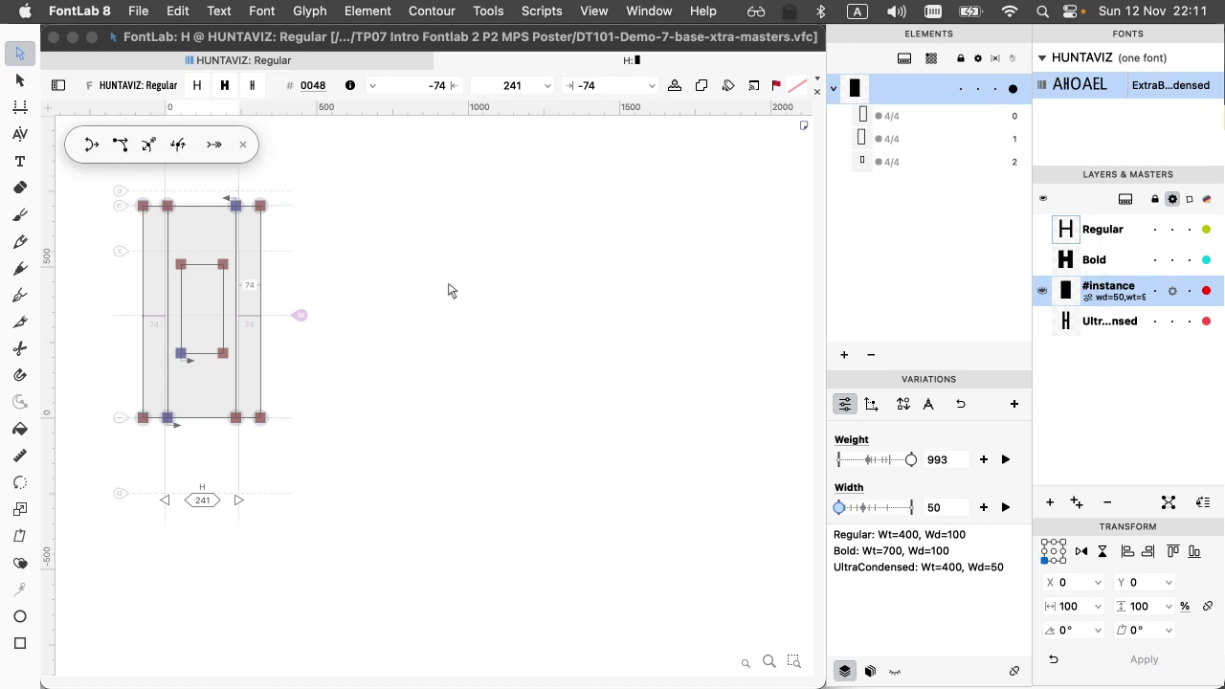
pyautogui.click(266, 274)
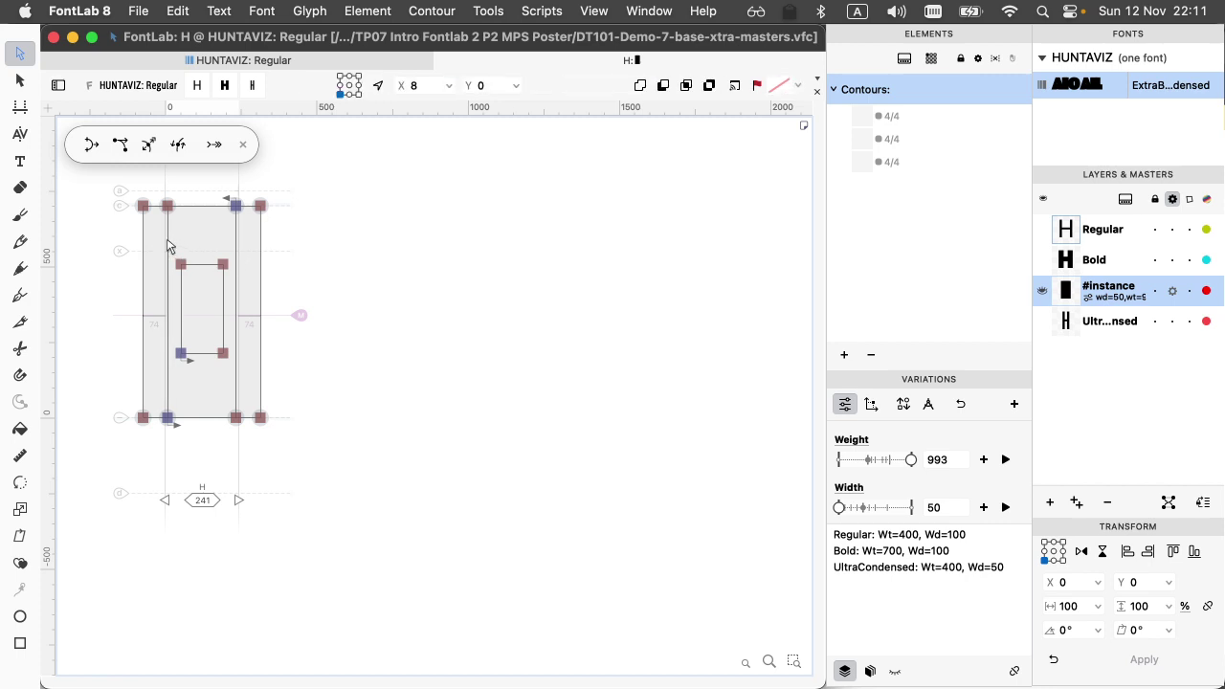
pyautogui.click(191, 210)
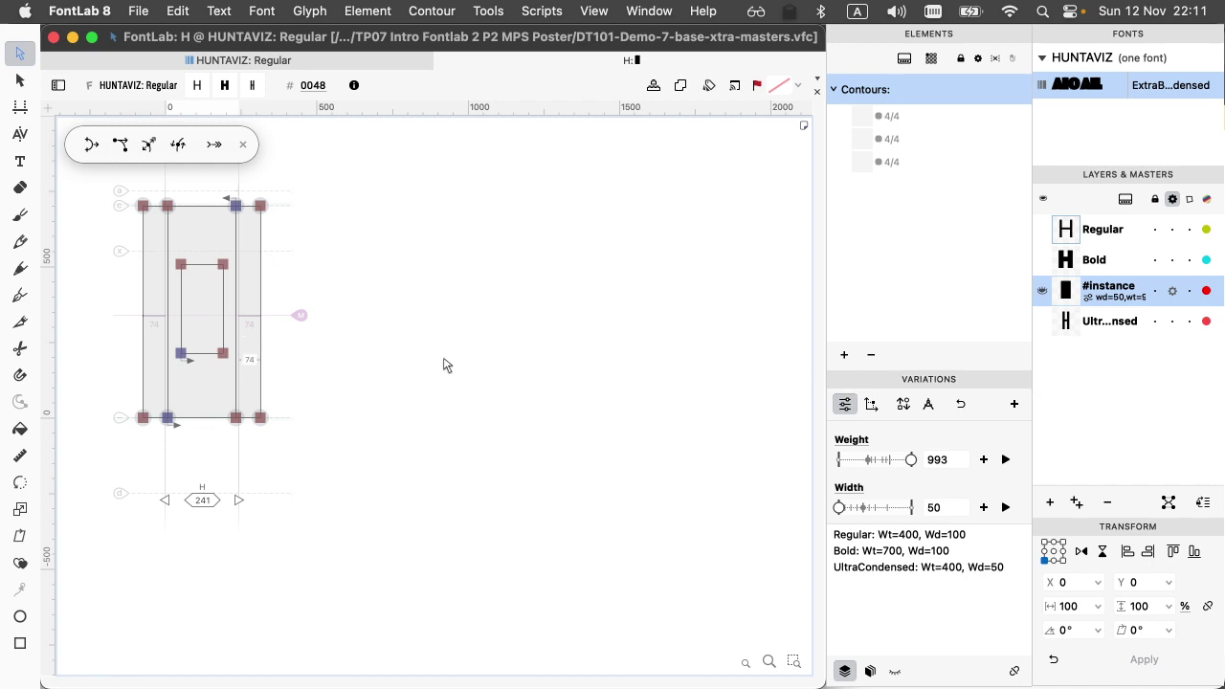
# - Set the instance's Weight to 800 in the Variations settings
pyautogui.click(1014, 405)
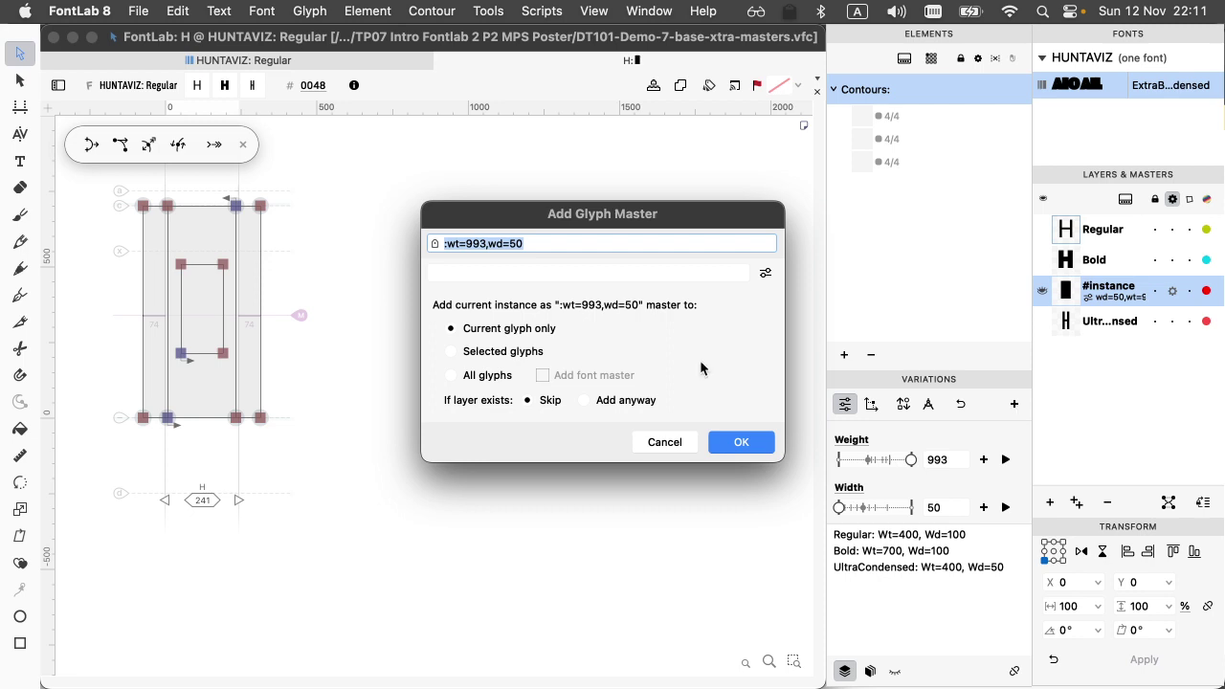
pyautogui.click(665, 441)
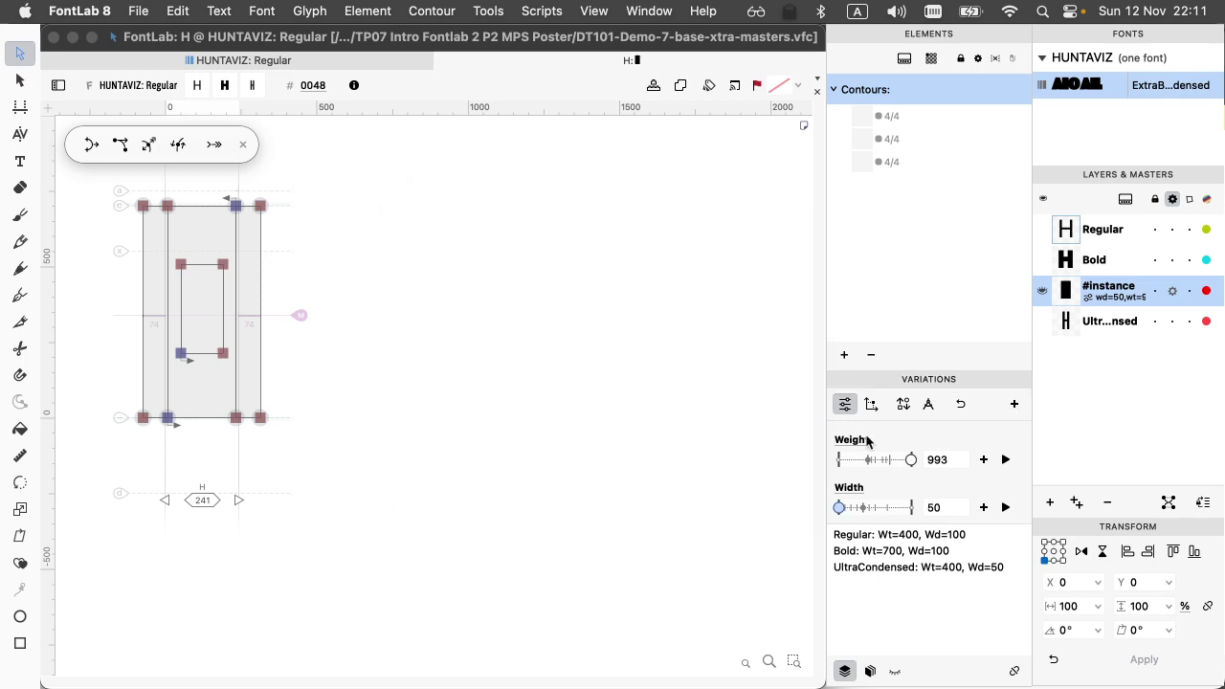
pyautogui.doubleClick(942, 460)
pyautogui.write('900')
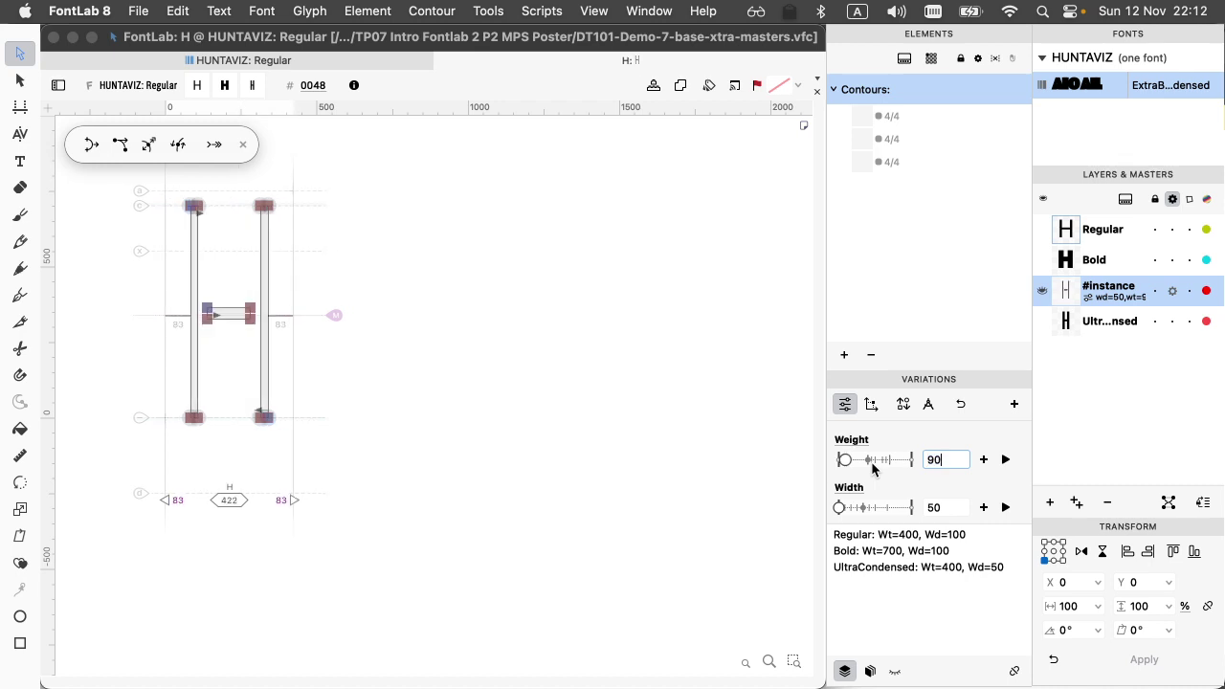
pyautogui.press('BackSpace')
pyautogui.press('BackSpace')
pyautogui.press('BackSpace')
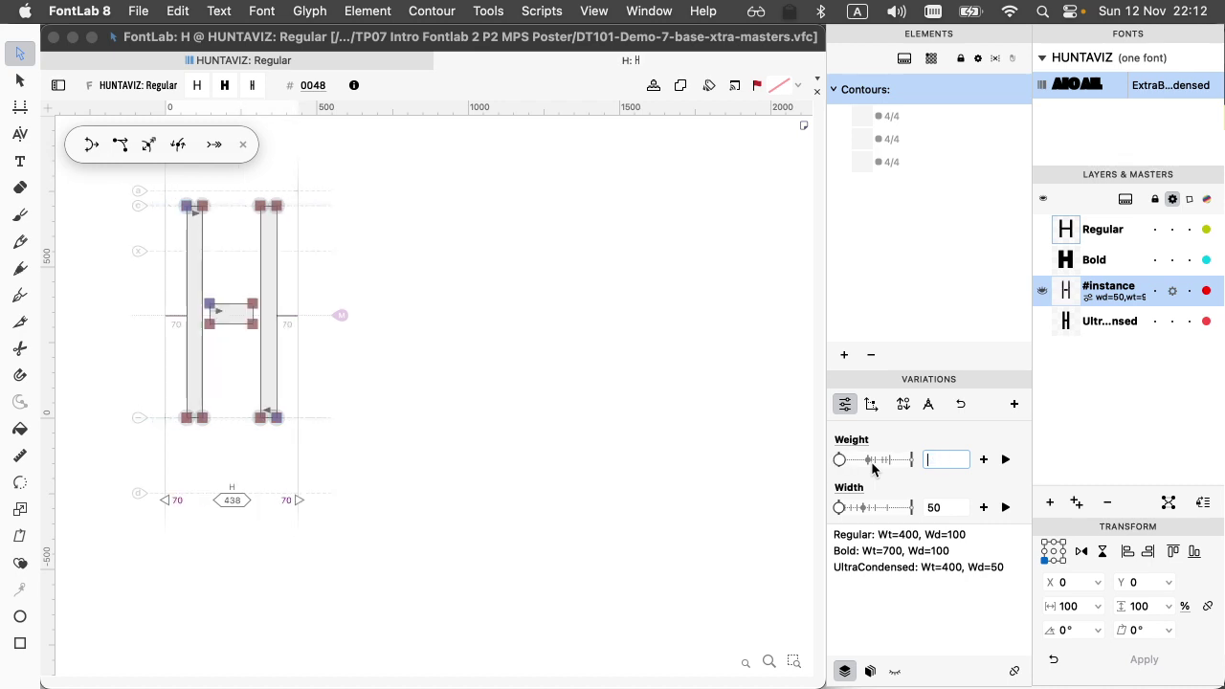
pyautogui.write('800')
pyautogui.press('Tab')
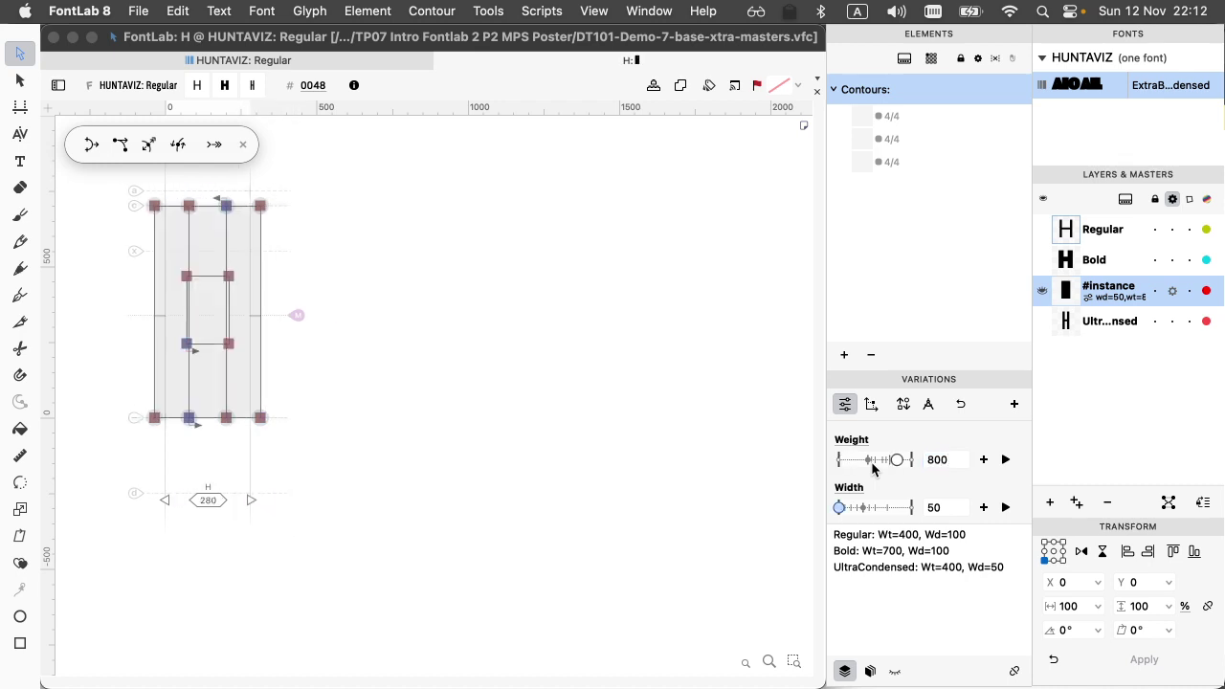
# - Add the current wt=800, wd=50 instance as a glyph master to all glyphs, skipping existing layers
pyautogui.click(1012, 404)
pyautogui.click(500, 375)
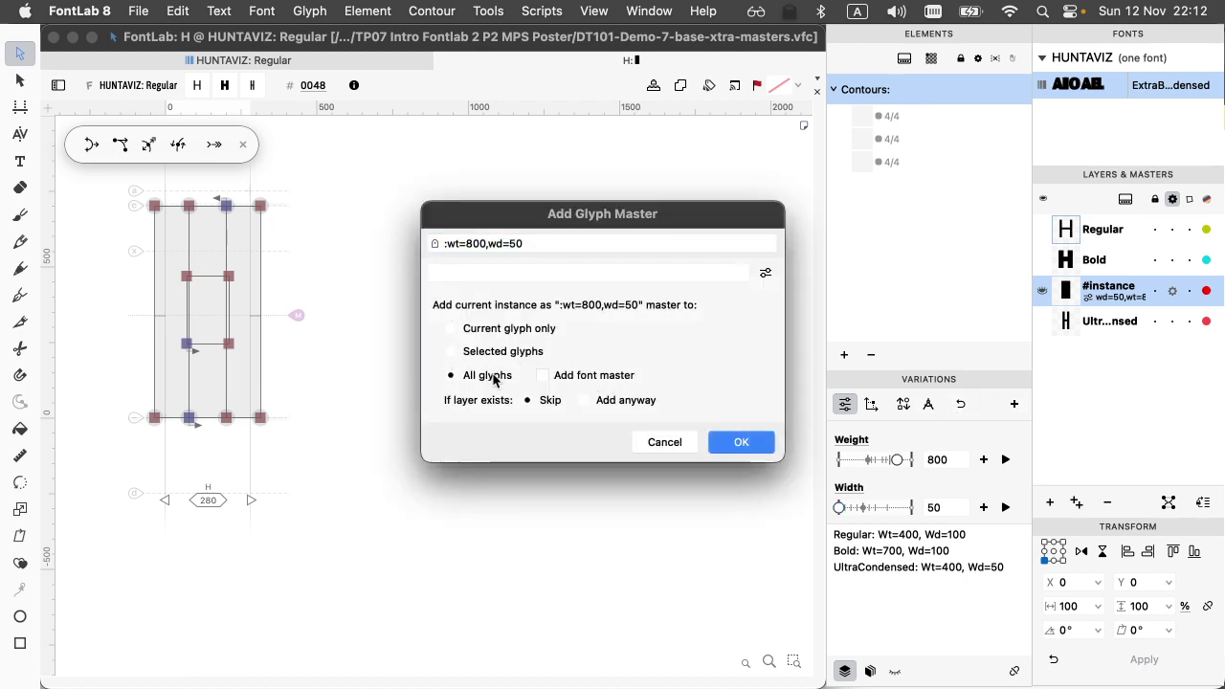
pyautogui.click(724, 435)
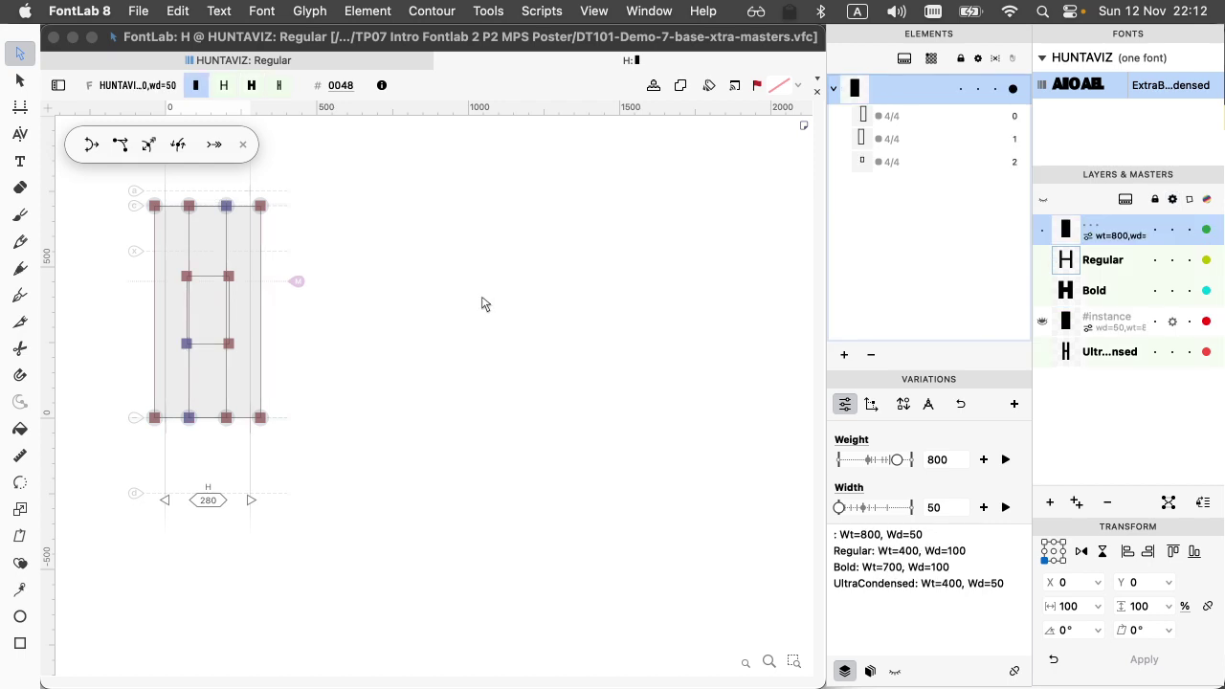
# - Widen the glyph window to expose the size values and try to set the H's stem contour at X 78 to 240 wide
pyautogui.click(262, 267)
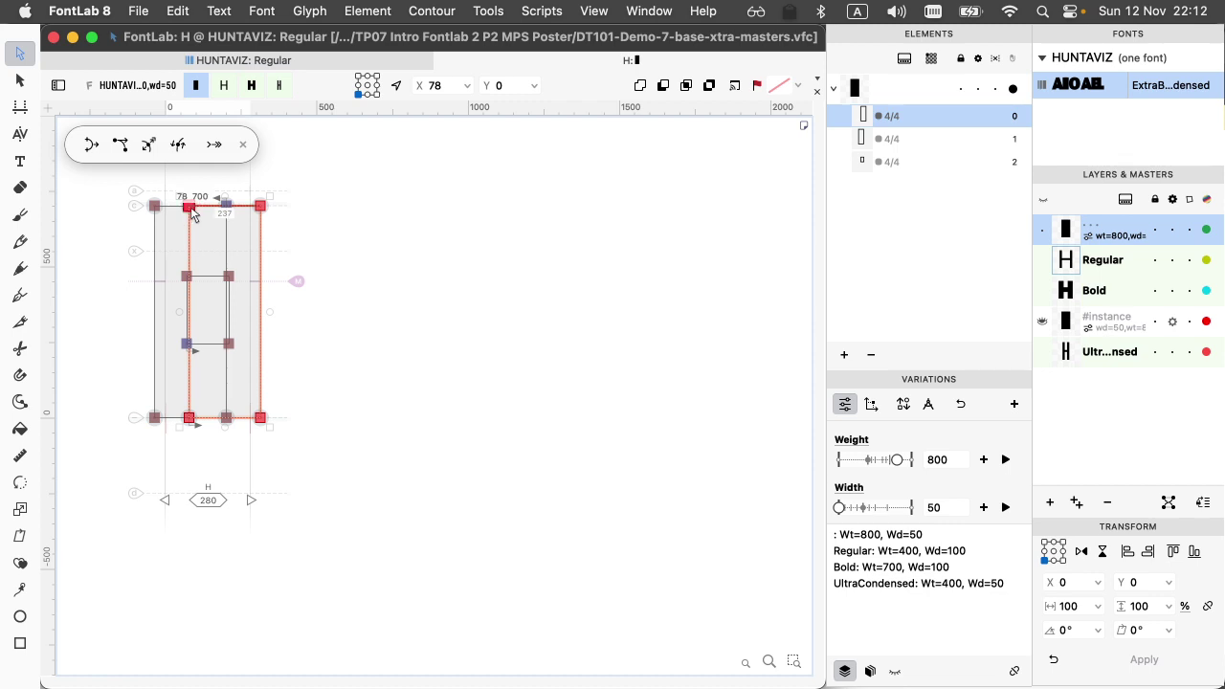
pyautogui.moveTo(193, 213)
pyautogui.mouseDown()
pyautogui.moveTo(194, 228)
pyautogui.moveTo(192, 209)
pyautogui.mouseUp()
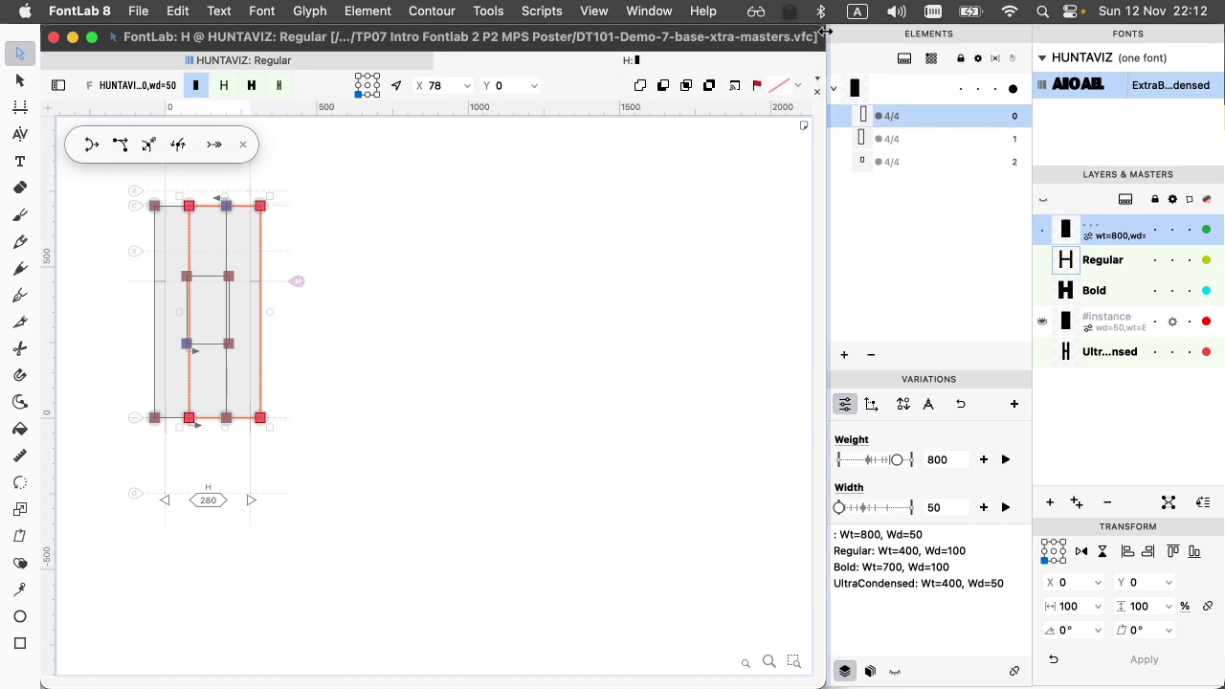
pyautogui.moveTo(825, 32); pyautogui.dragTo(942, 26)
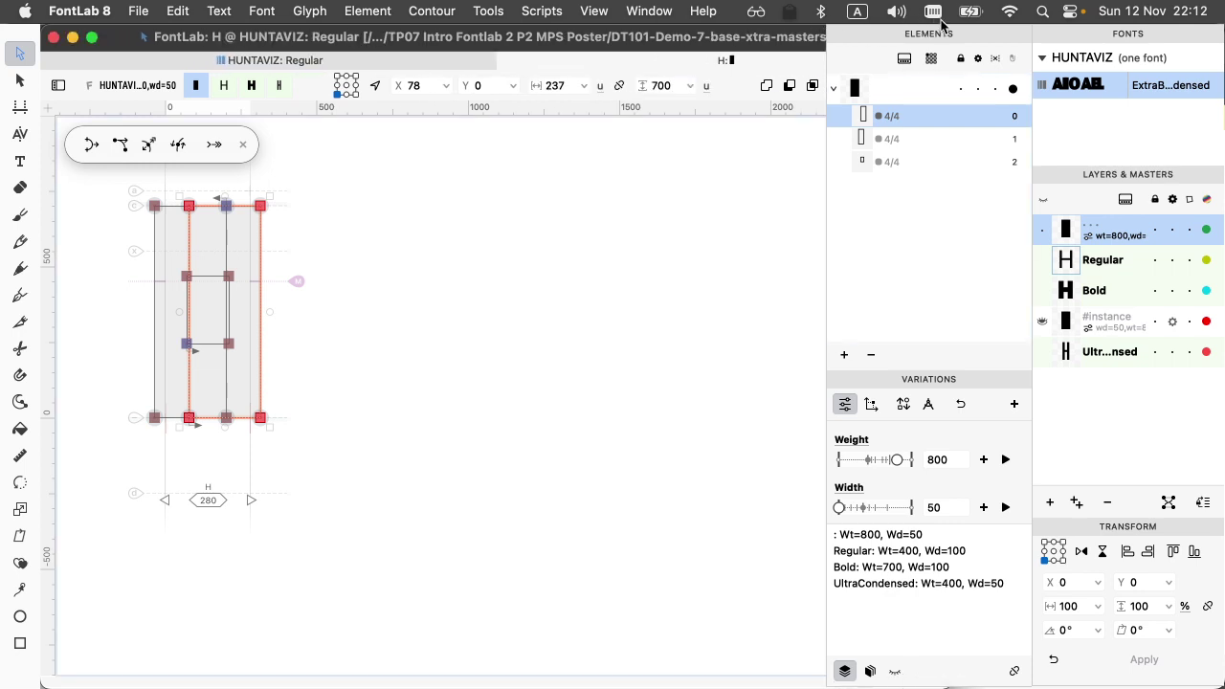
pyautogui.click(567, 85)
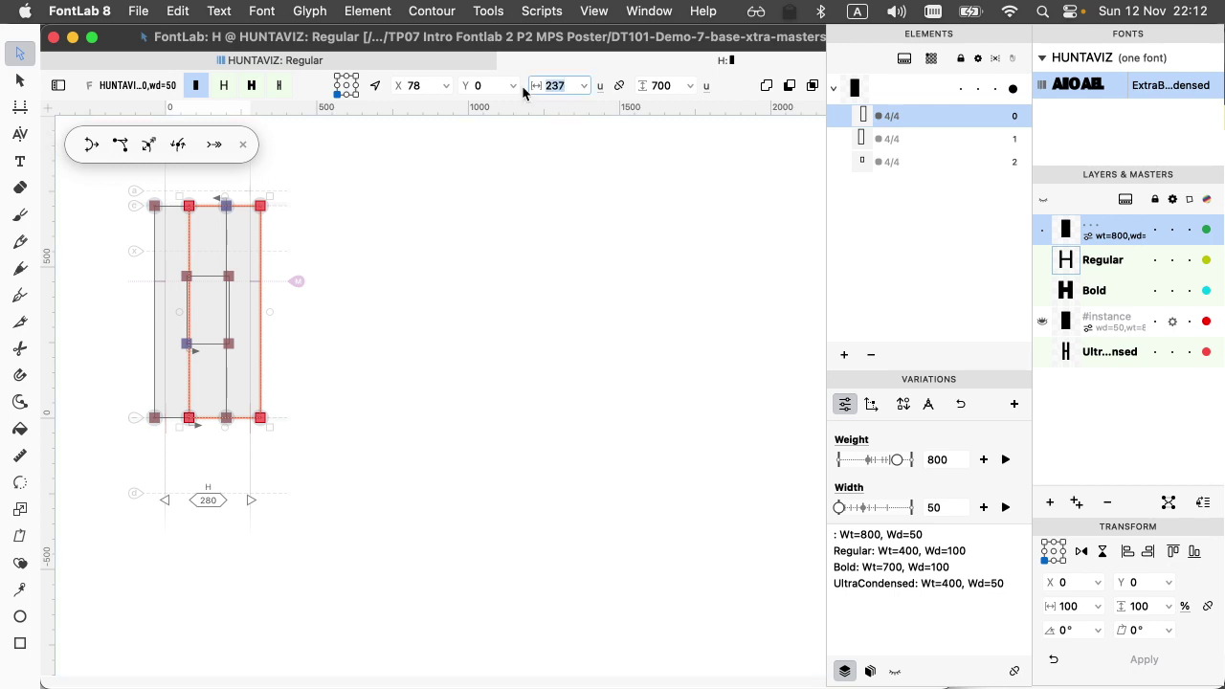
pyautogui.write('240')
pyautogui.press('Tab')
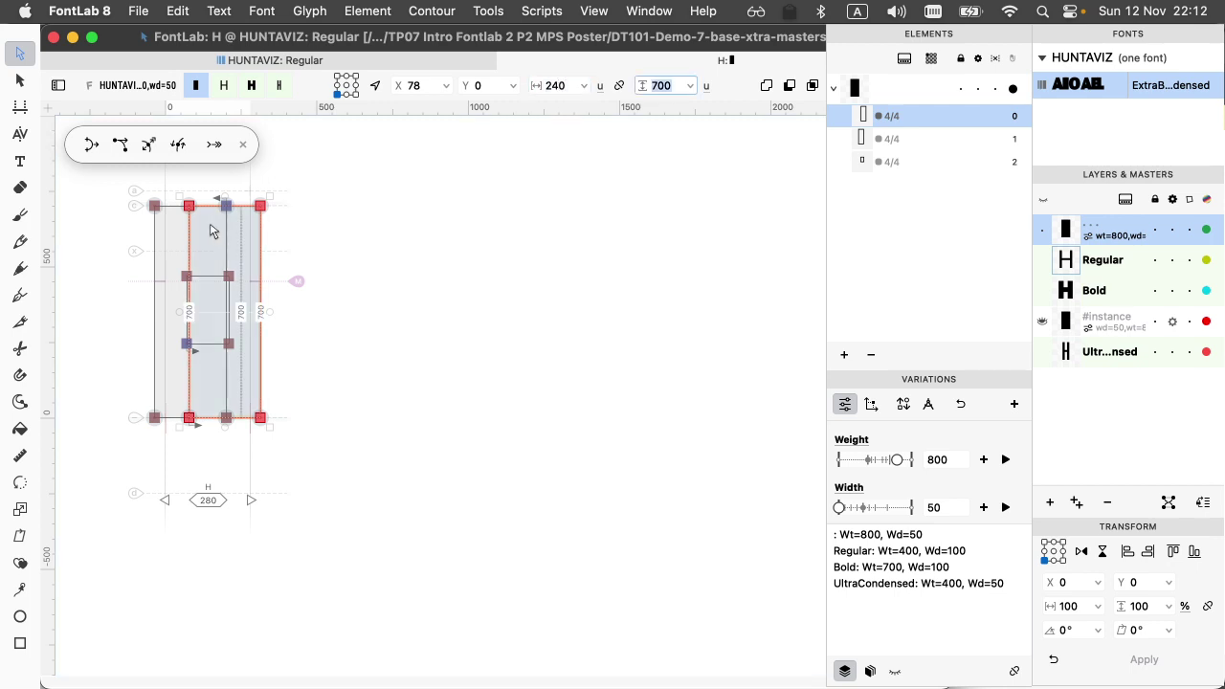
# - Set the width of the H's other stem contour, starting at X -35, to 240
pyautogui.click(177, 208)
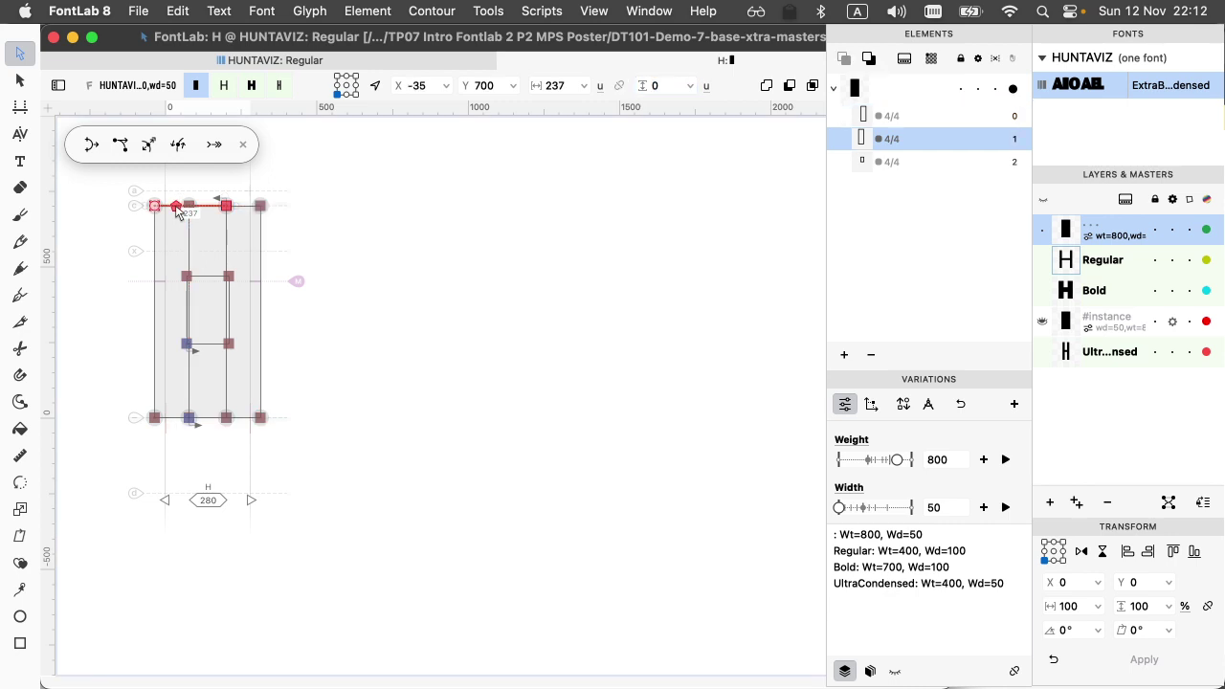
pyautogui.doubleClick(154, 235)
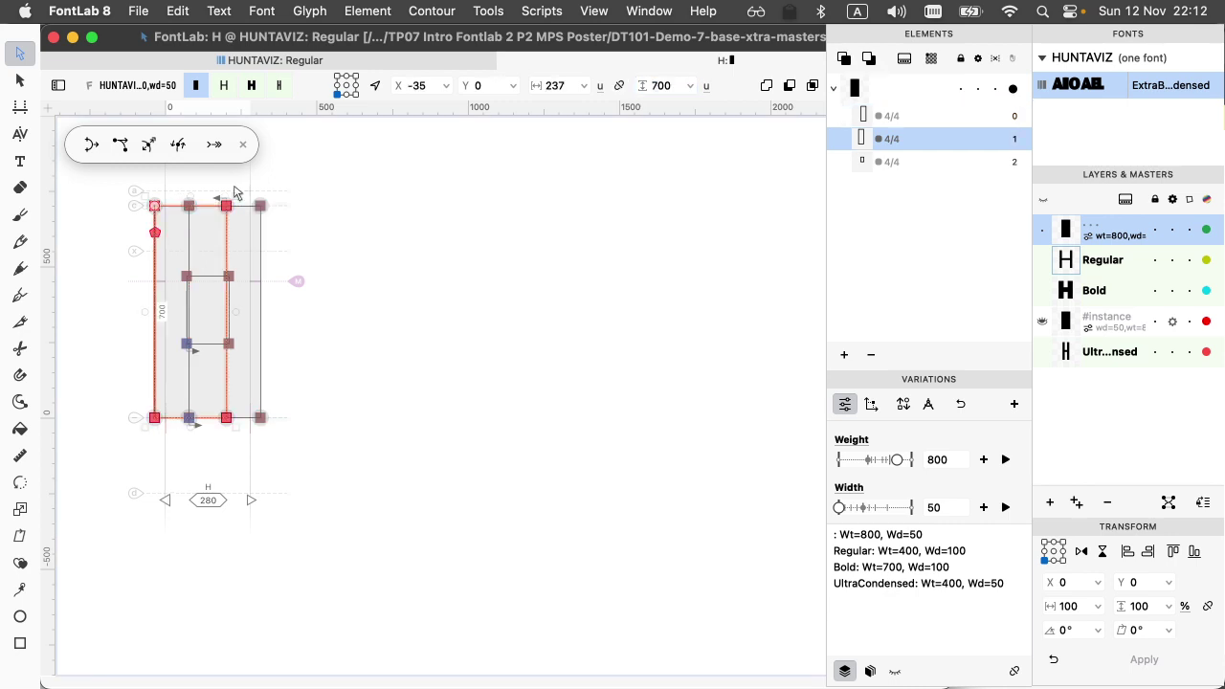
pyautogui.doubleClick(560, 85)
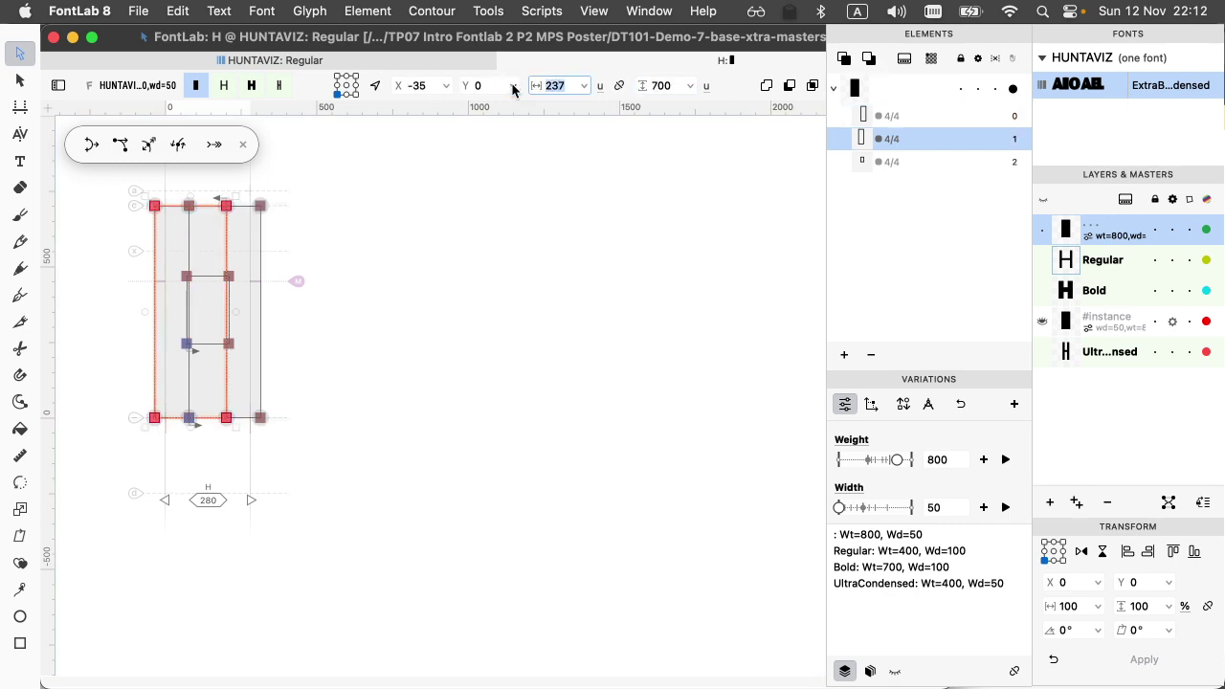
pyautogui.write('240')
pyautogui.press('Return')
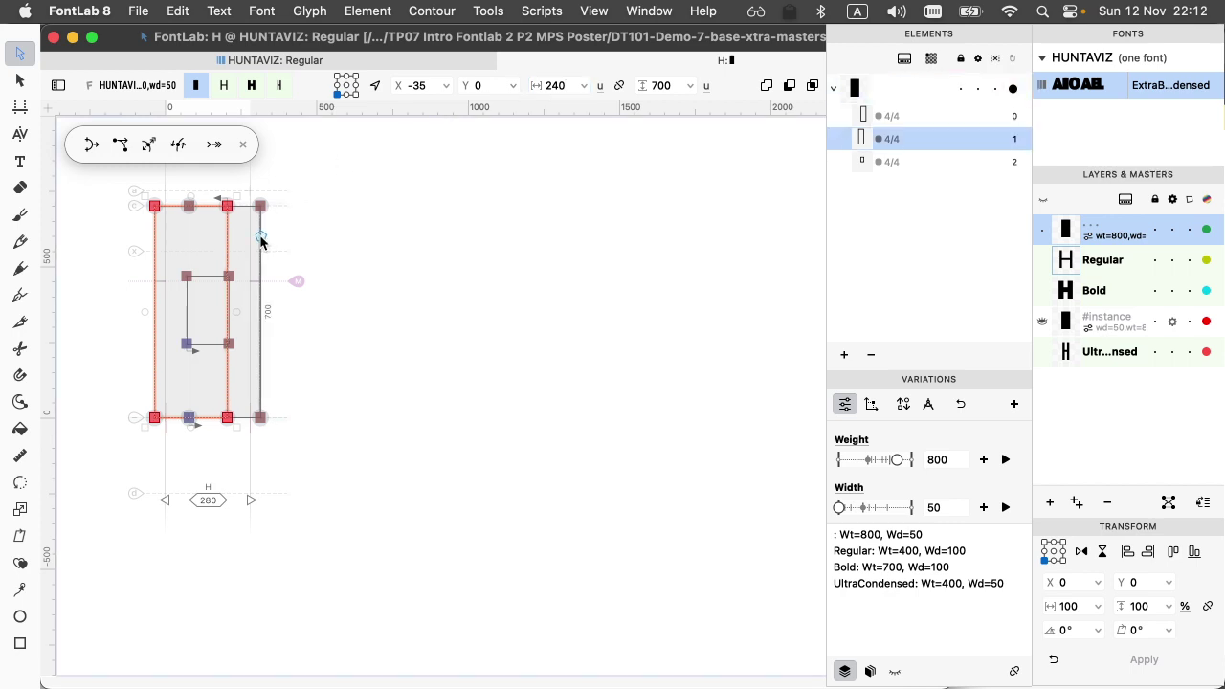
# - Move the H's second stem contour, starting at X 78, to X 205 so it sits flush against the first stem
pyautogui.click(260, 239)
pyautogui.click(189, 207)
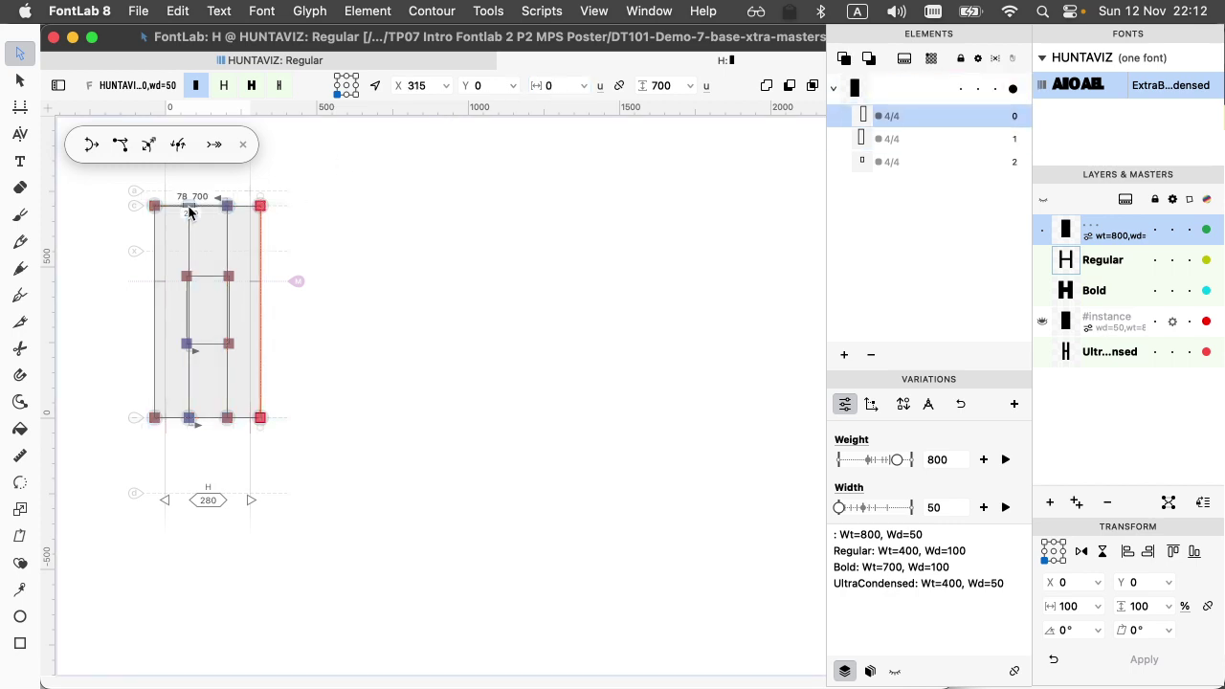
pyautogui.doubleClick(189, 209)
pyautogui.press('cmd+z')
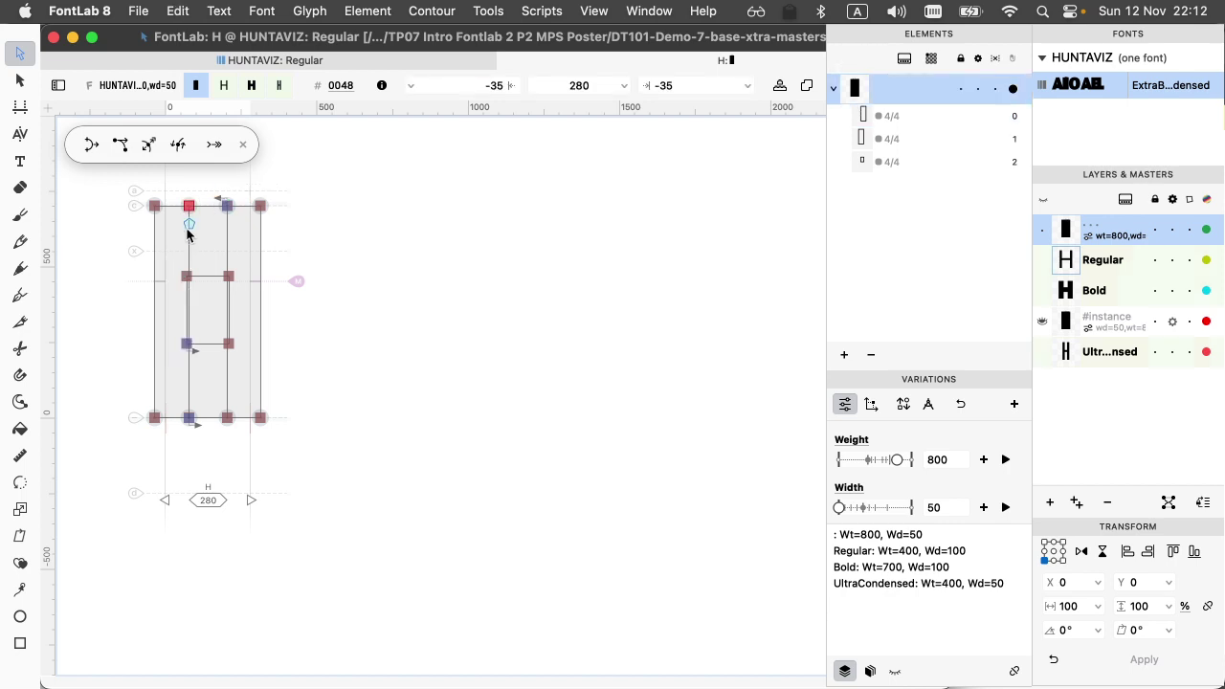
pyautogui.press('cmd+z')
pyautogui.moveTo(188, 207); pyautogui.dragTo(230, 210)
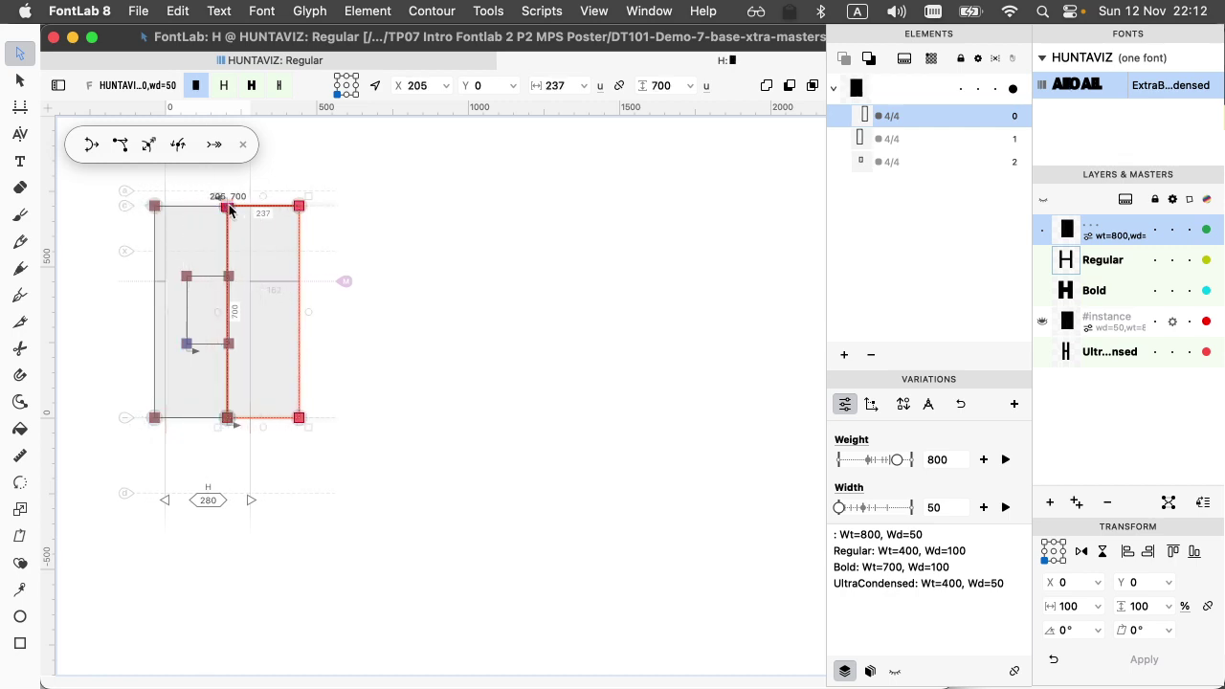
# - Nudge the second stem contour horizontally to X 445, keeping it on the baseline, to open a gap between the stems
pyautogui.hotkey('shift', 'Right')
pyautogui.hotkey('shift', 'Right')
pyautogui.hotkey('shift', 'Right')
pyautogui.hotkey('shift', 'Right')
pyautogui.hotkey('shift', 'Right')
pyautogui.hotkey('shift', 'Right')
pyautogui.hotkey('shift', 'Right')
pyautogui.hotkey('shift', 'Right')
pyautogui.hotkey('shift', 'Right')
pyautogui.hotkey('shift', 'Right')
pyautogui.hotkey('shift', 'Right')
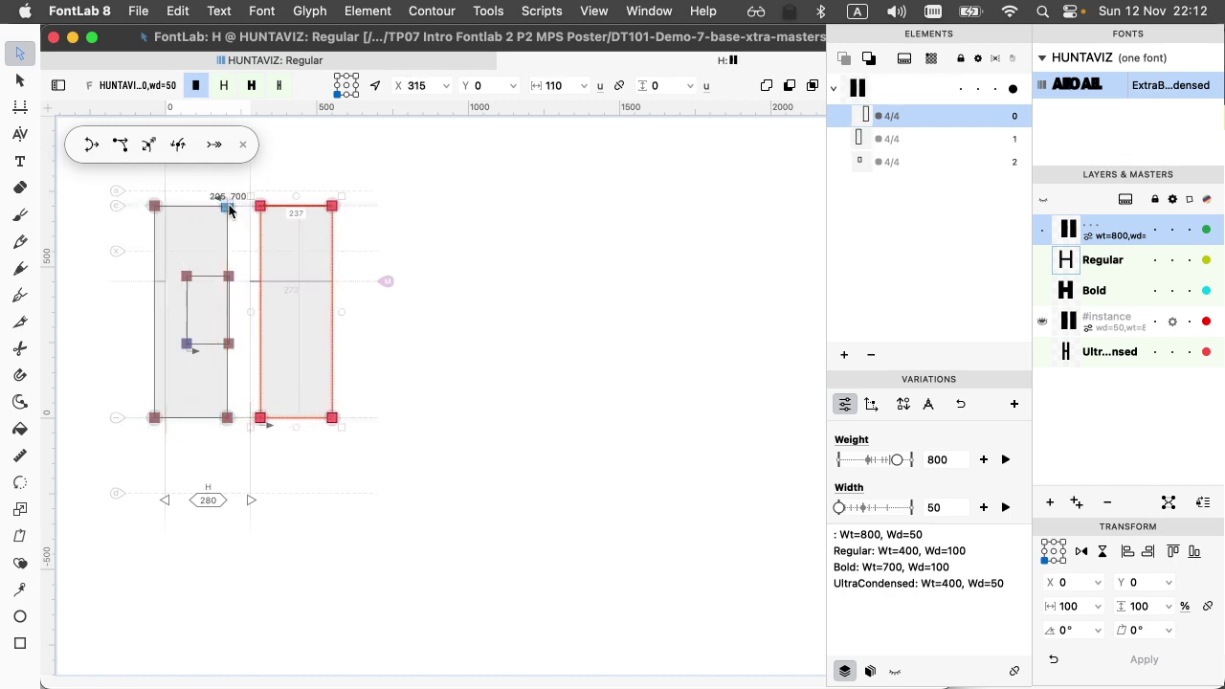
pyautogui.hotkey('shift', 'Right')
pyautogui.hotkey('shift', 'Right')
pyautogui.hotkey('shift', 'Right')
pyautogui.hotkey('shift', 'Right')
pyautogui.hotkey('shift', 'Right')
pyautogui.hotkey('shift', 'Right')
pyautogui.hotkey('shift', 'Right')
pyautogui.hotkey('shift', 'Right')
pyautogui.hotkey('shift', 'Right')
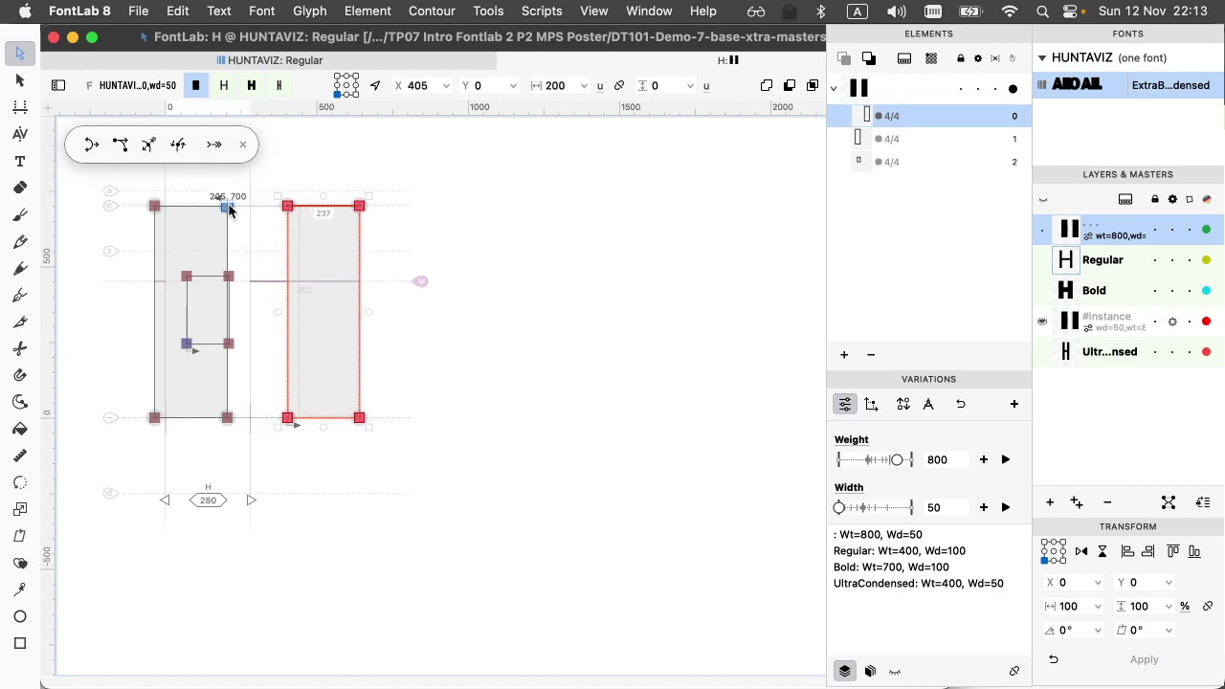
pyautogui.hotkey('shift', 'Right')
pyautogui.hotkey('shift', 'Right')
pyautogui.hotkey('shift', 'Right')
pyautogui.hotkey('shift', 'Right')
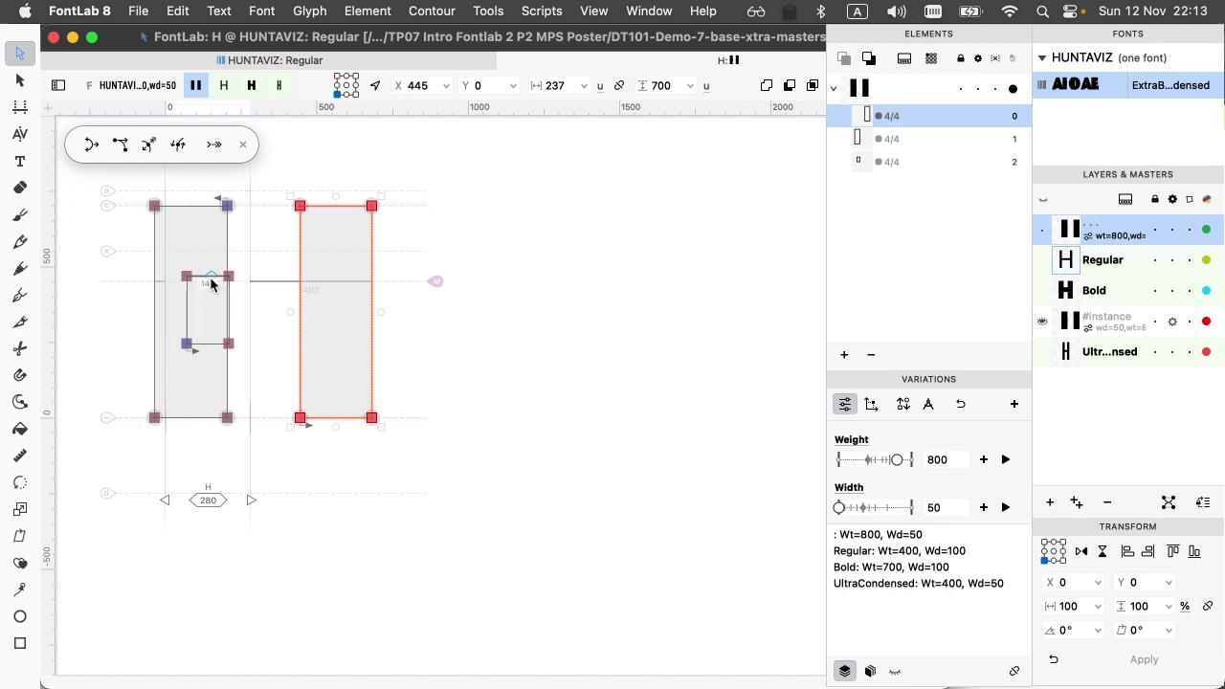
# - Stretch the H's crossbar contour to about 429 wide so that it overlaps the second stem
pyautogui.click(212, 278)
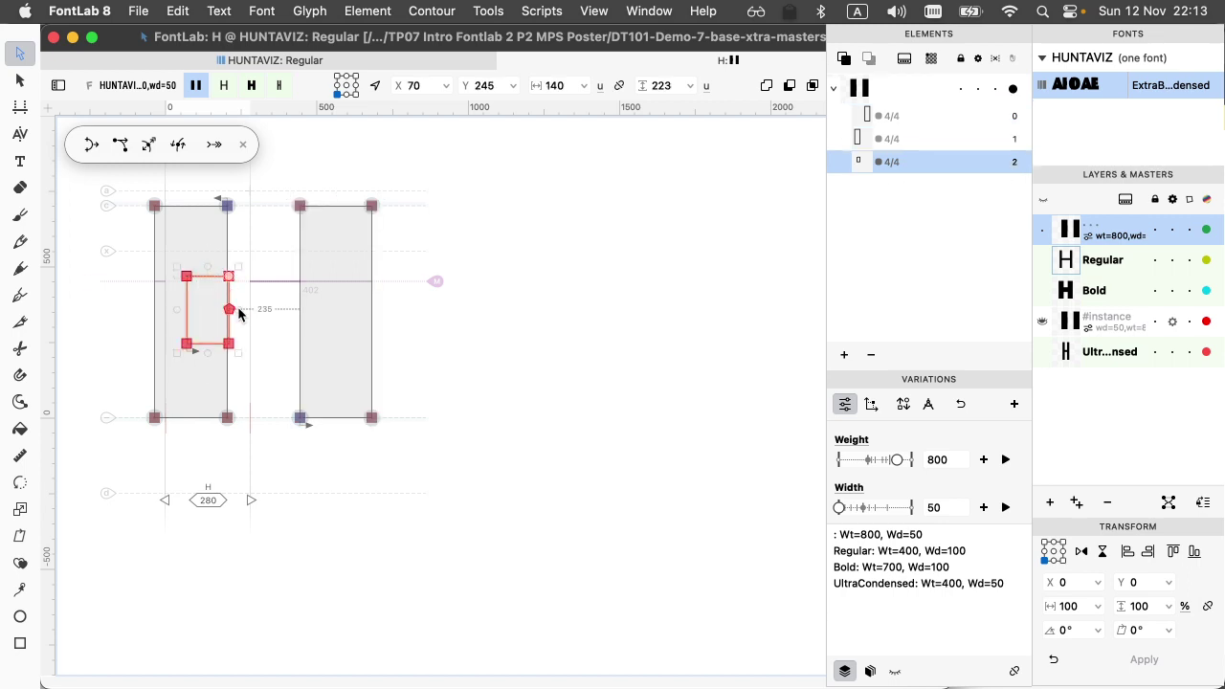
pyautogui.moveTo(238, 308); pyautogui.dragTo(309, 297)
pyautogui.press('super+z')
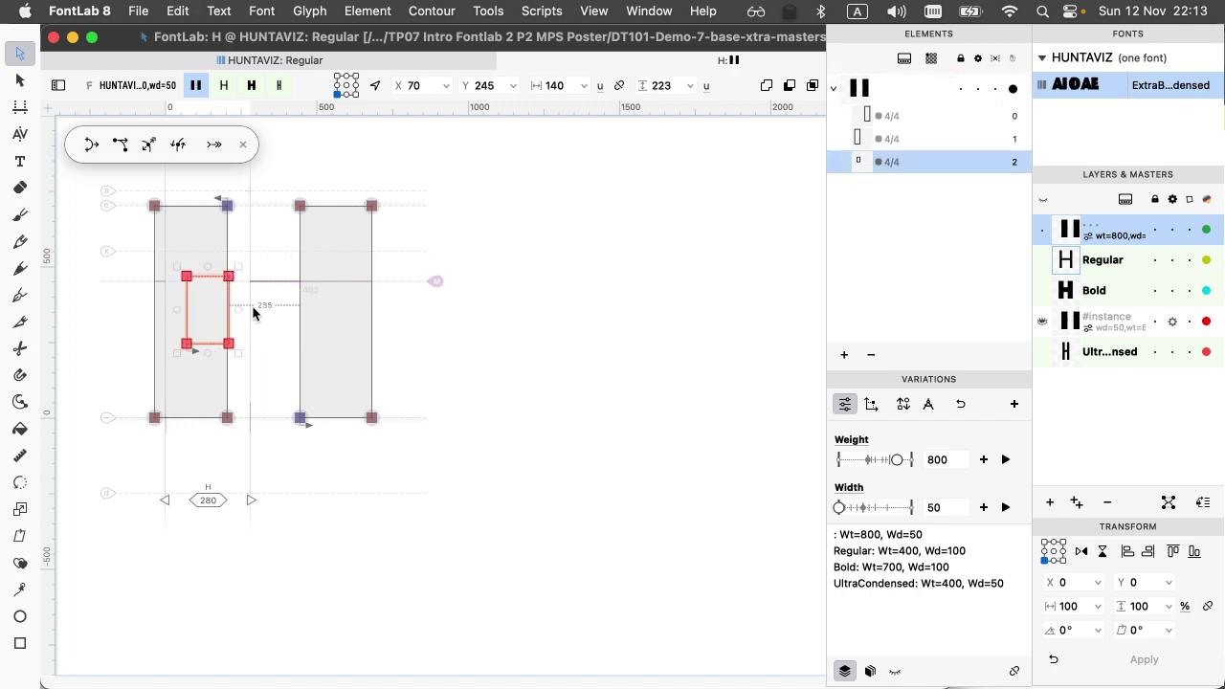
pyautogui.moveTo(248, 308); pyautogui.dragTo(327, 309)
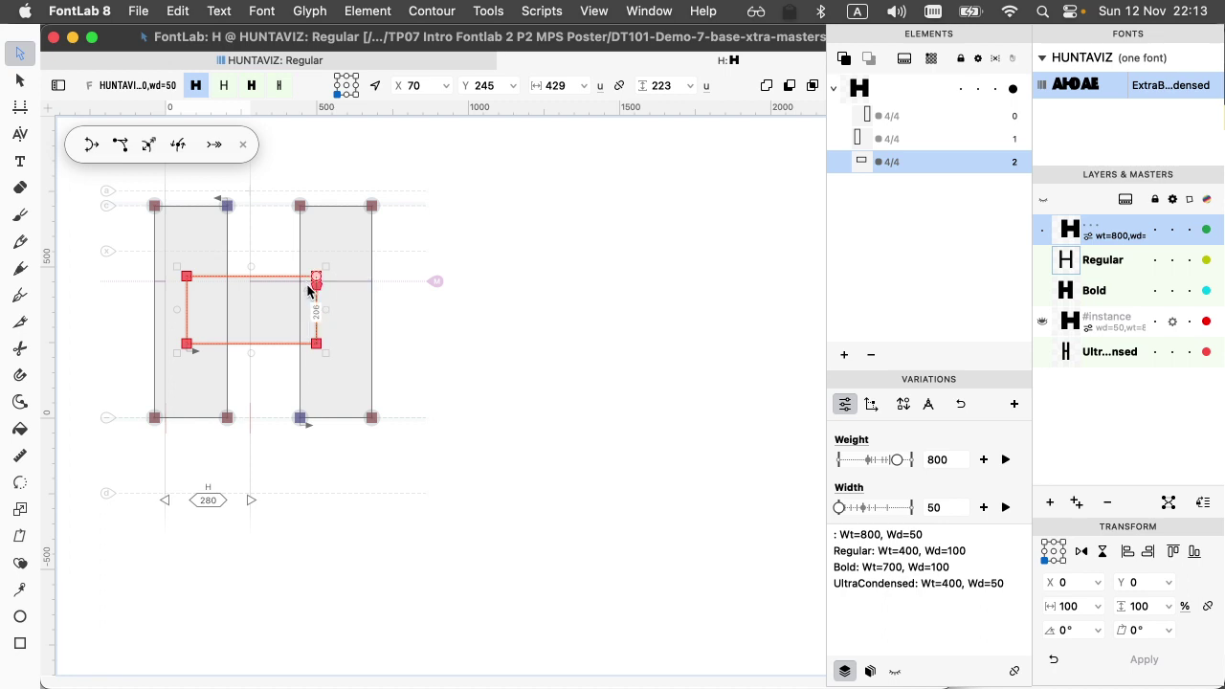
# - Select the whole second stem contour and move it closer to the first stem, to X 295
pyautogui.click(313, 207)
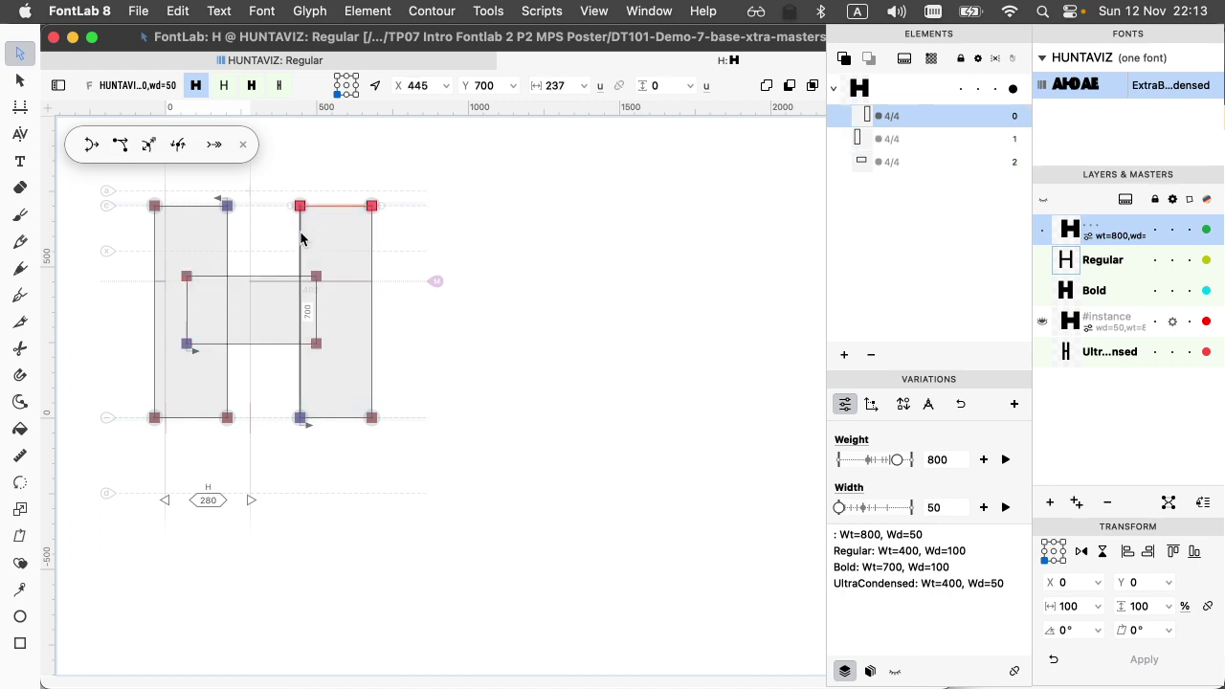
pyautogui.doubleClick(300, 235)
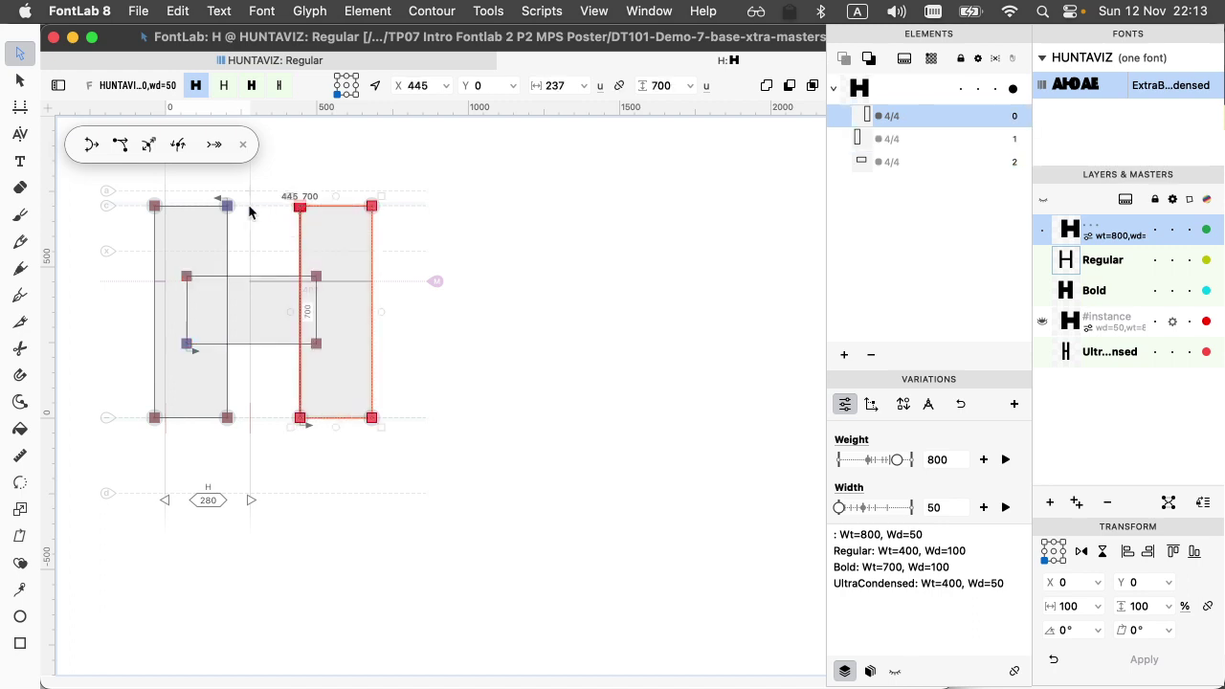
pyautogui.moveTo(300, 211); pyautogui.dragTo(256, 212)
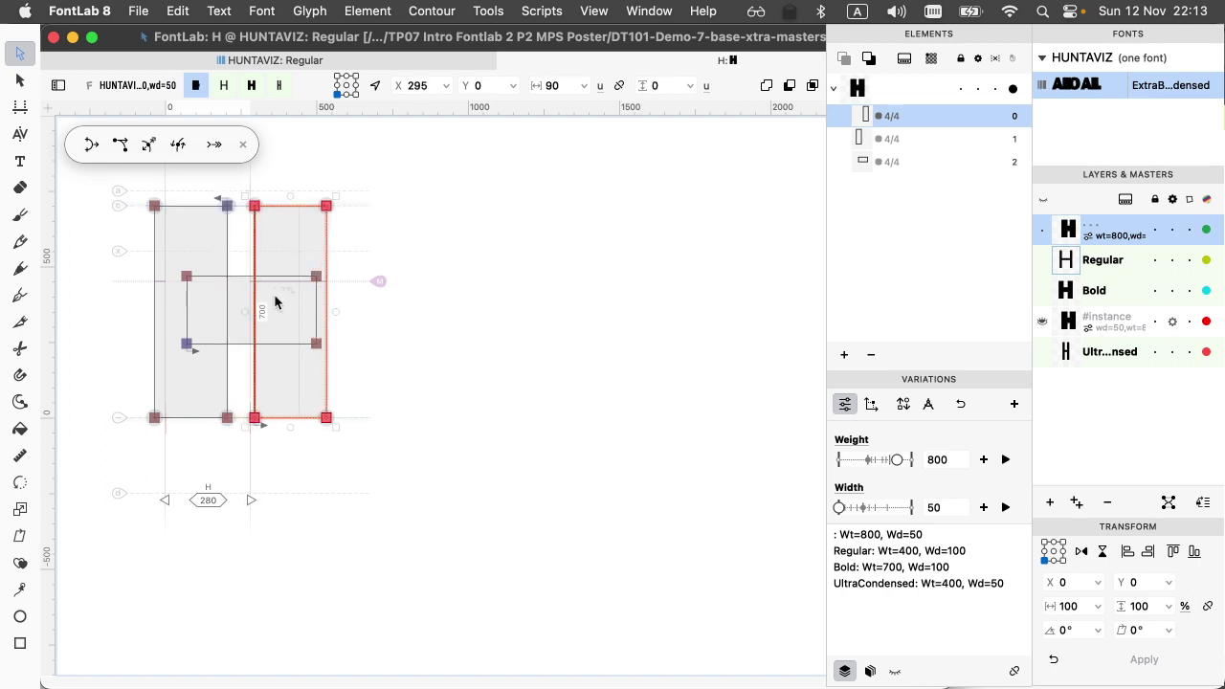
pyautogui.click(315, 306)
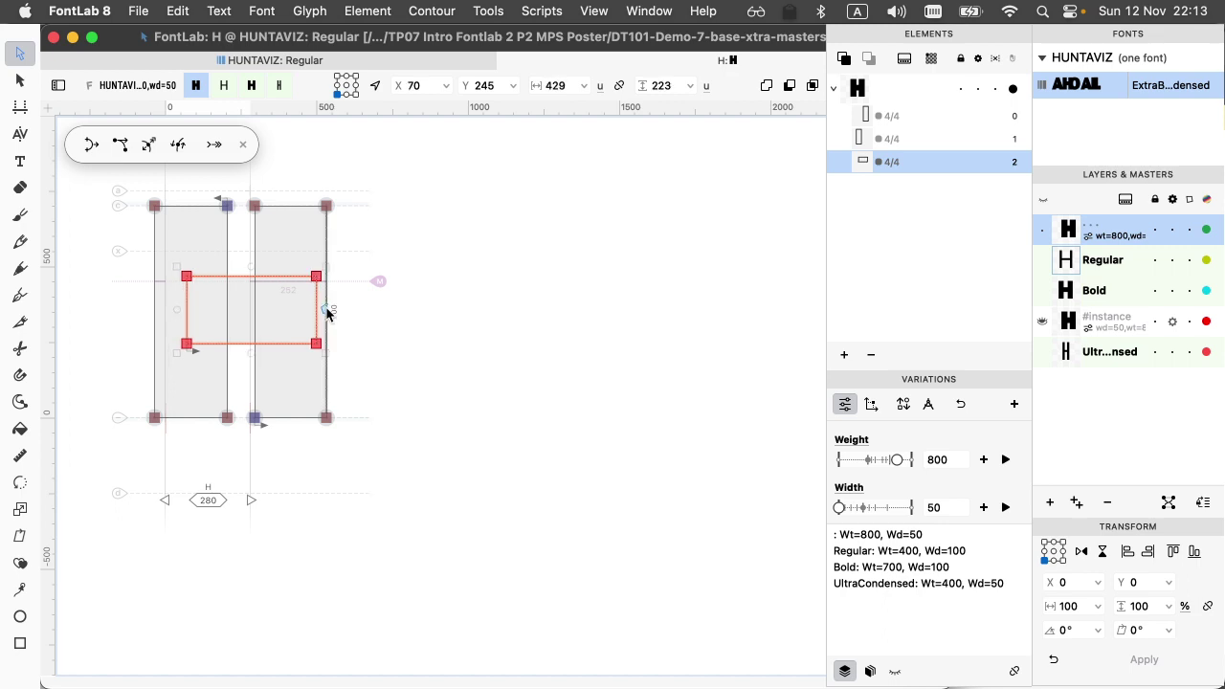
pyautogui.moveTo(327, 312); pyautogui.dragTo(284, 307)
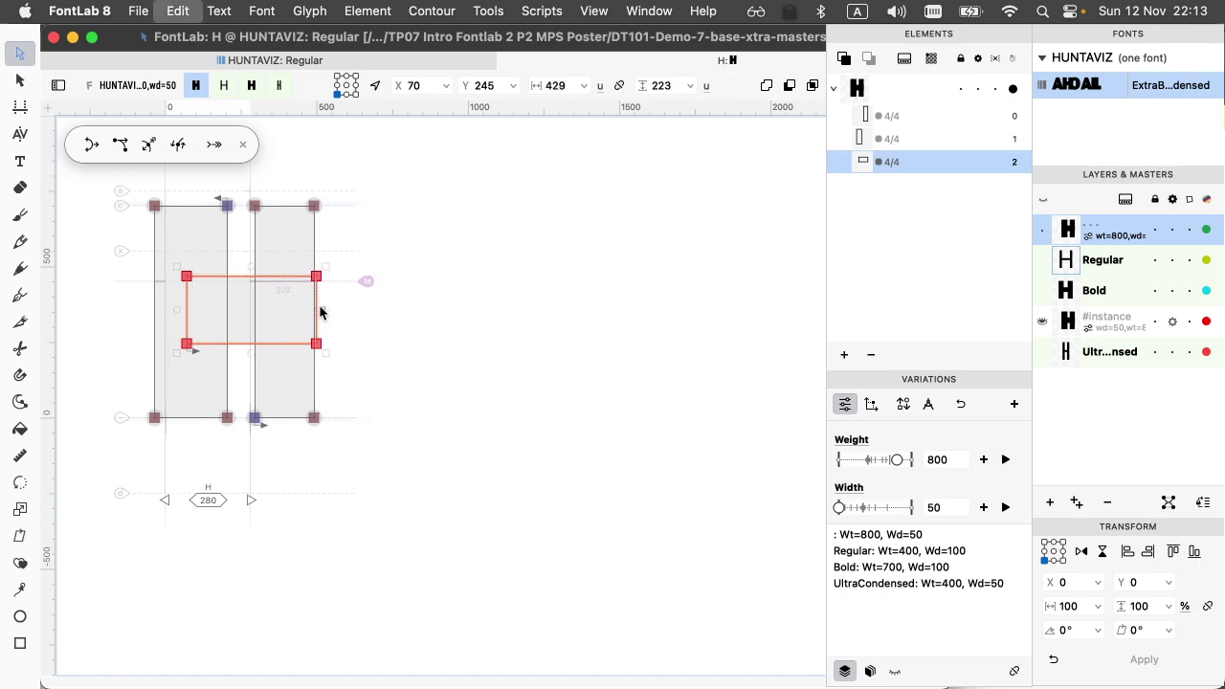
pyautogui.press('super+z')
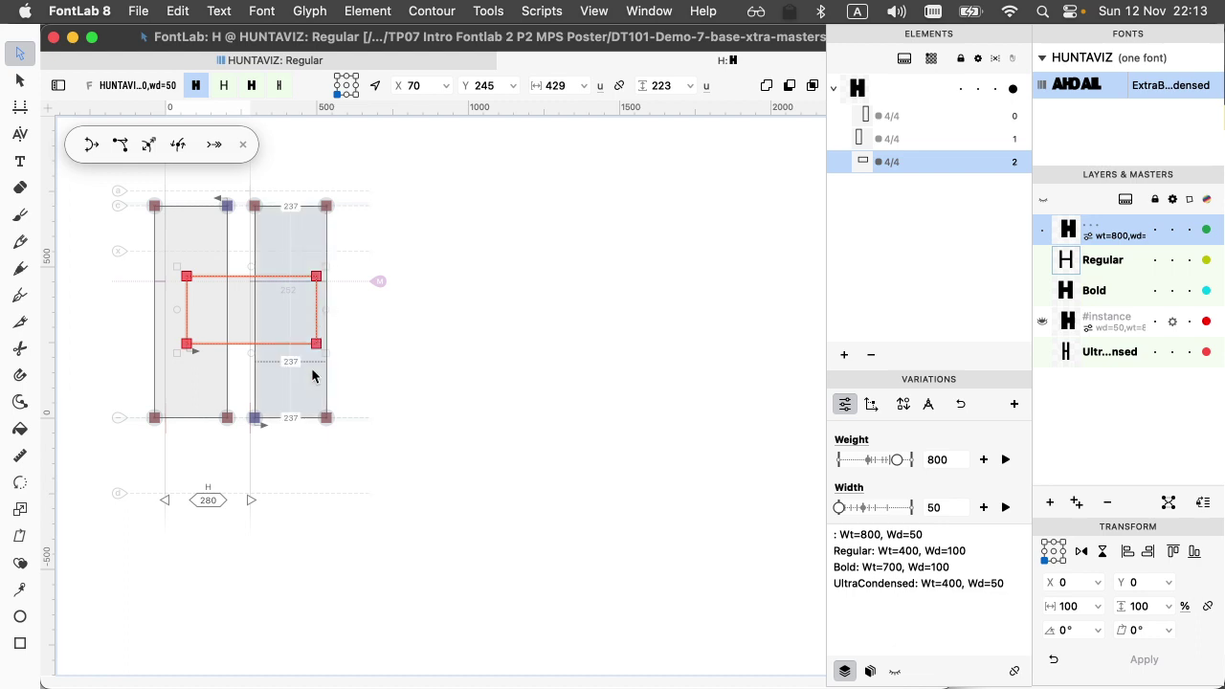
# - Shorten the crossbar by moving its end edge inside the second stem to X 419
pyautogui.click(316, 316)
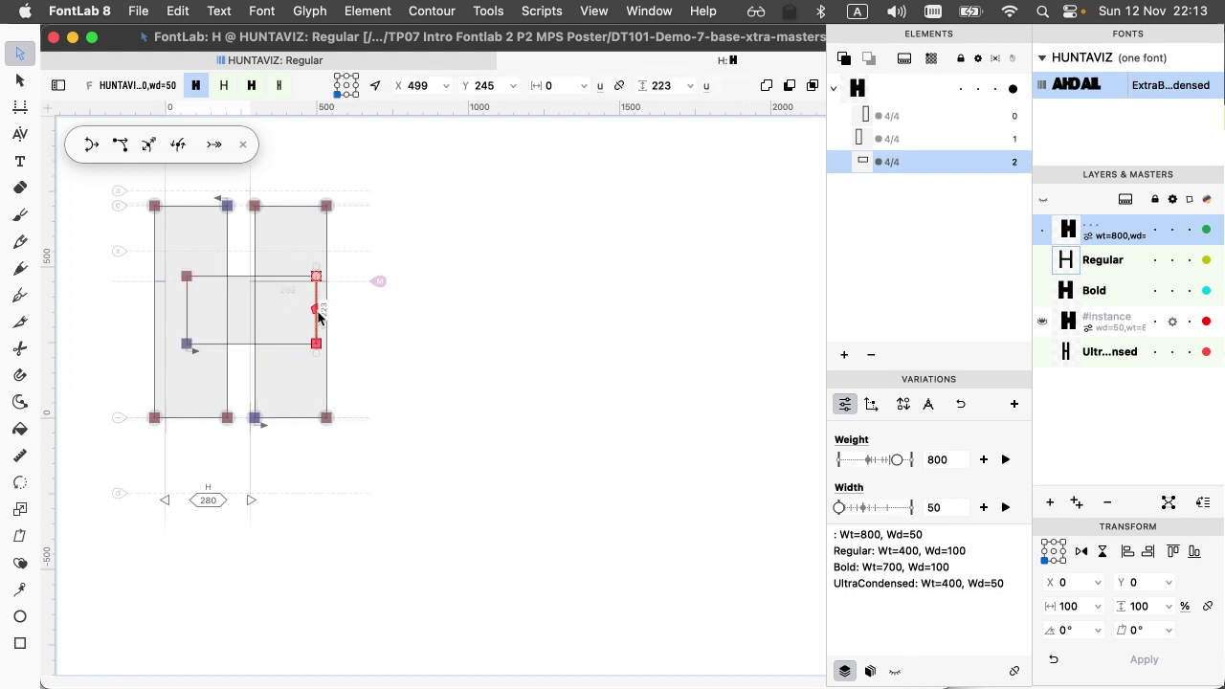
pyautogui.click(318, 319)
pyautogui.press('Left')
pyautogui.press('Left')
pyautogui.press('Left')
pyautogui.press('Left')
pyautogui.press('Left')
pyautogui.press('Left')
pyautogui.press('Left')
pyautogui.press('Left')
pyautogui.press('Left')
pyautogui.press('Left')
pyautogui.press('Left')
pyautogui.press('Left')
pyautogui.press('Left')
pyautogui.press('Left')
pyautogui.press('Left')
pyautogui.press('Left')
pyautogui.press('Left')
pyautogui.press('Left')
pyautogui.press('Left')
pyautogui.press('Left')
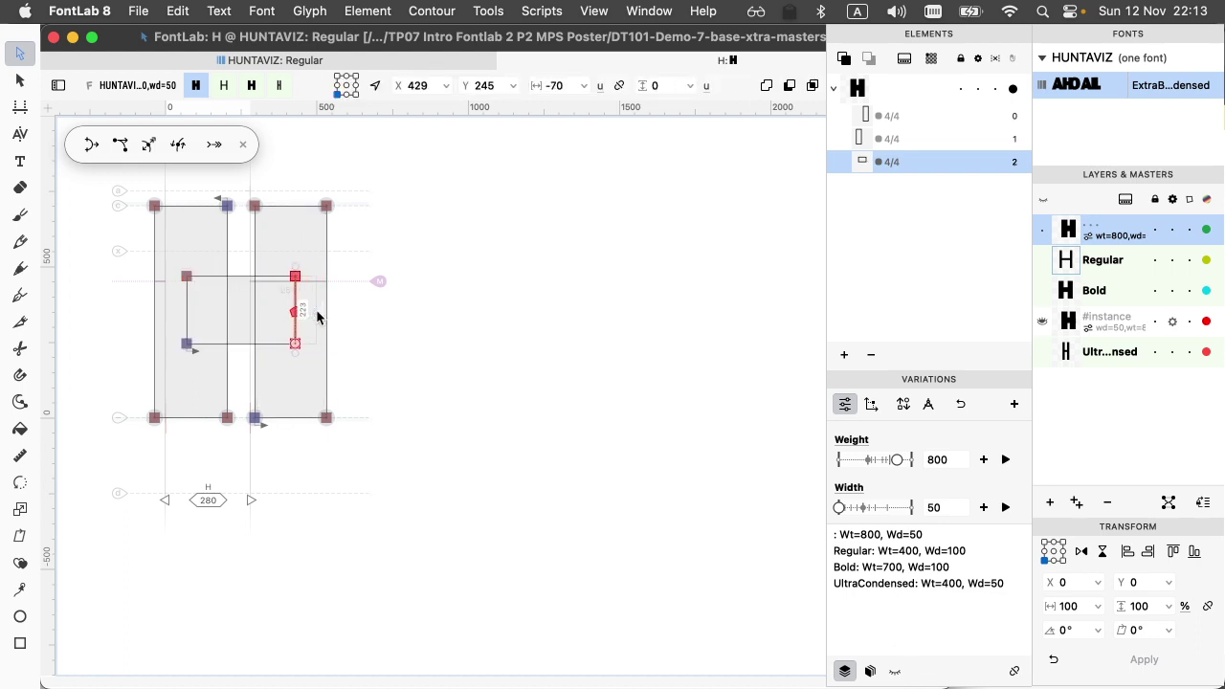
pyautogui.press('`')
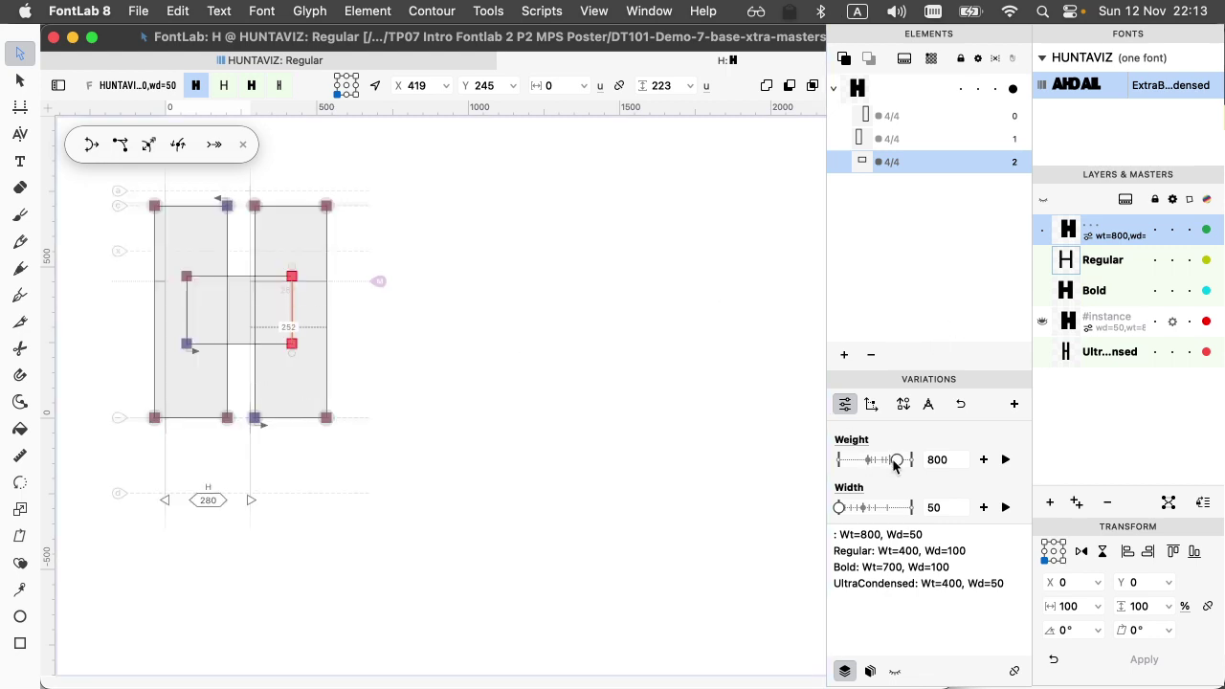
# - Preview the H in the #instance layer at Weight 415, with Width 94.4, and with Weight raised to 691
pyautogui.moveTo(877, 461); pyautogui.dragTo(869, 462)
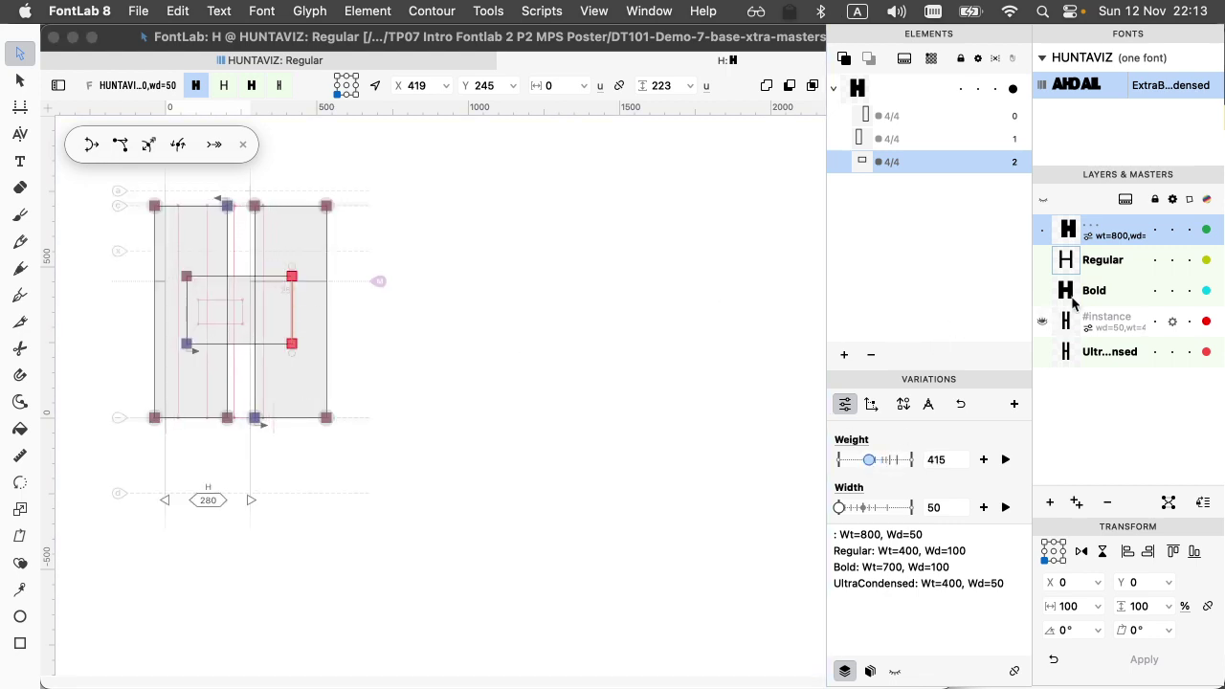
pyautogui.click(1095, 325)
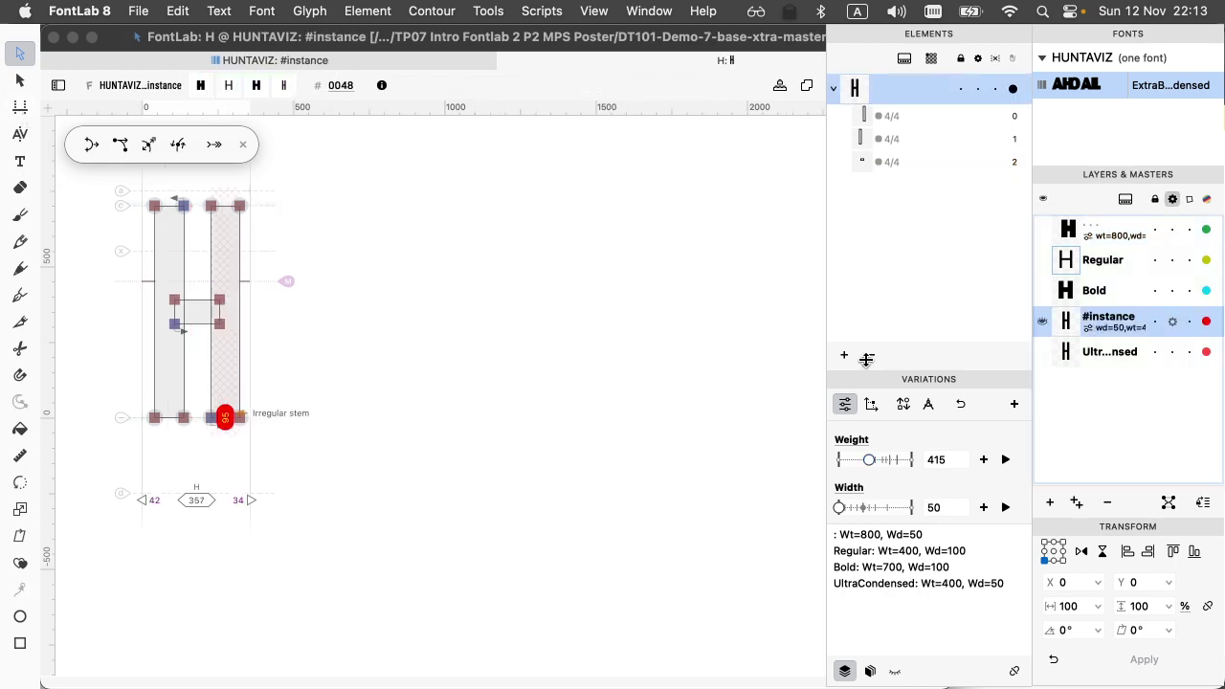
pyautogui.click(840, 508)
pyautogui.moveTo(840, 508); pyautogui.dragTo(860, 510)
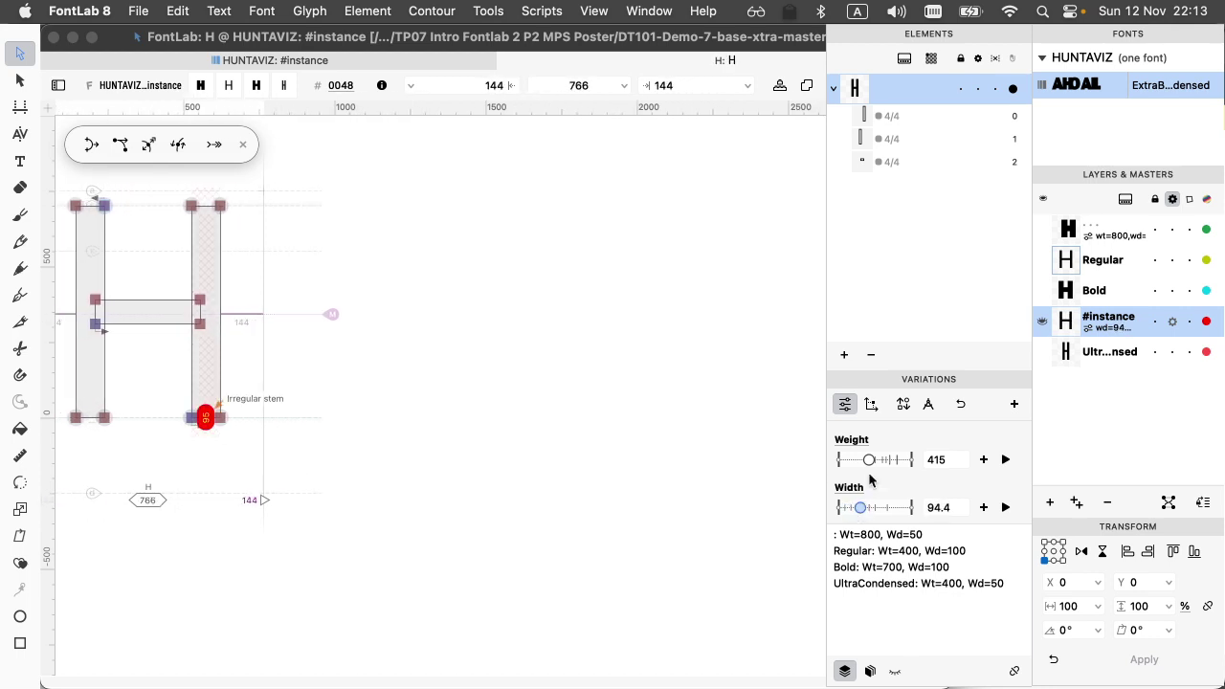
pyautogui.moveTo(867, 459)
pyautogui.mouseDown()
pyautogui.moveTo(902, 461)
pyautogui.moveTo(890, 462)
pyautogui.mouseUp()
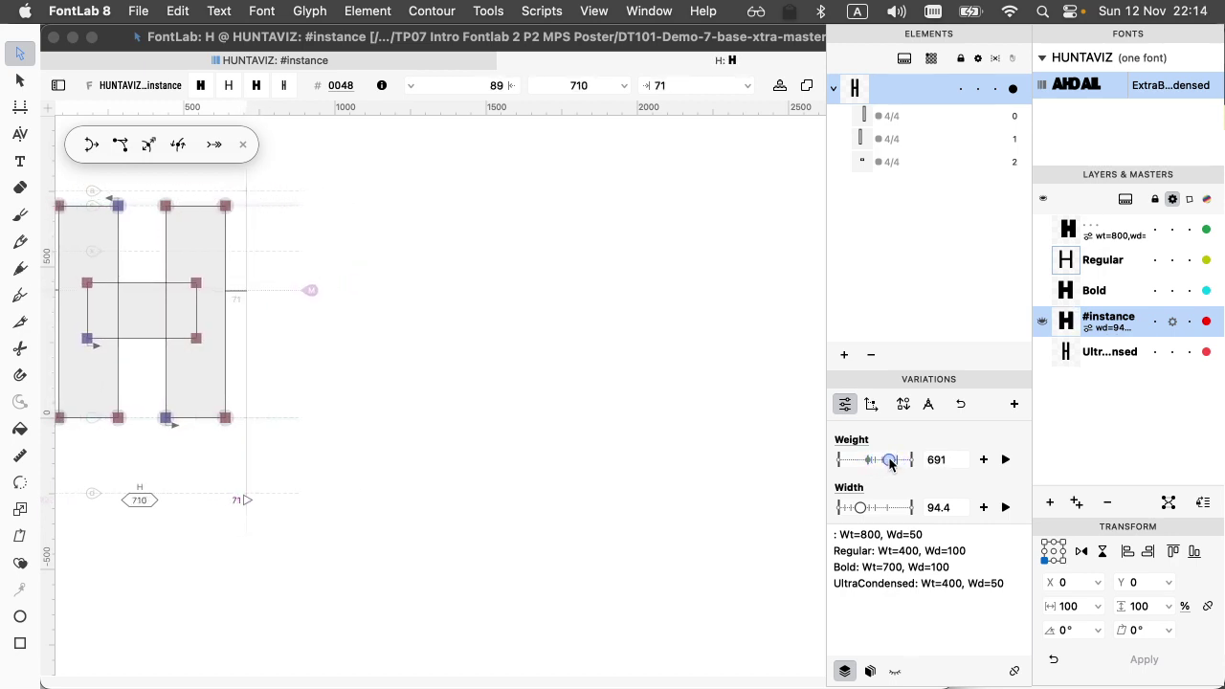
# - Examine the H on the Weight–Width map at wt628,wd70, at the wt800,wd50 and wt700,wd100 masters, and at wt663,wd63
pyautogui.click(871, 404)
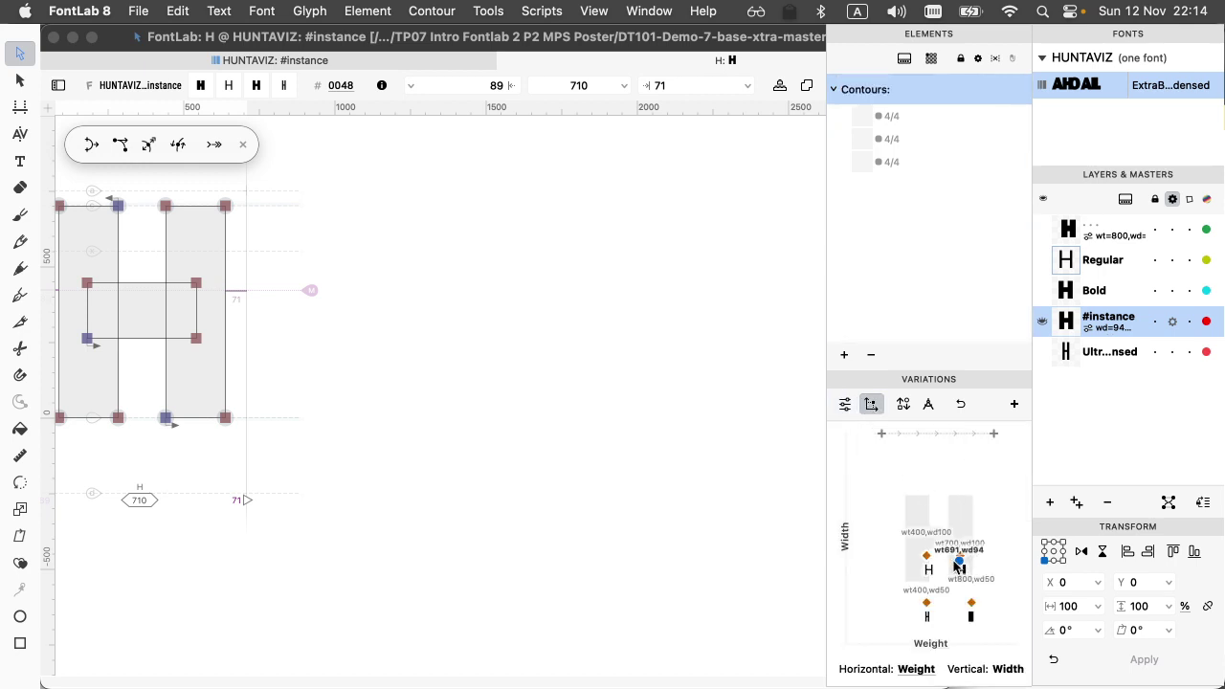
pyautogui.moveTo(960, 565)
pyautogui.mouseDown()
pyautogui.moveTo(945, 574)
pyautogui.moveTo(952, 581)
pyautogui.mouseUp()
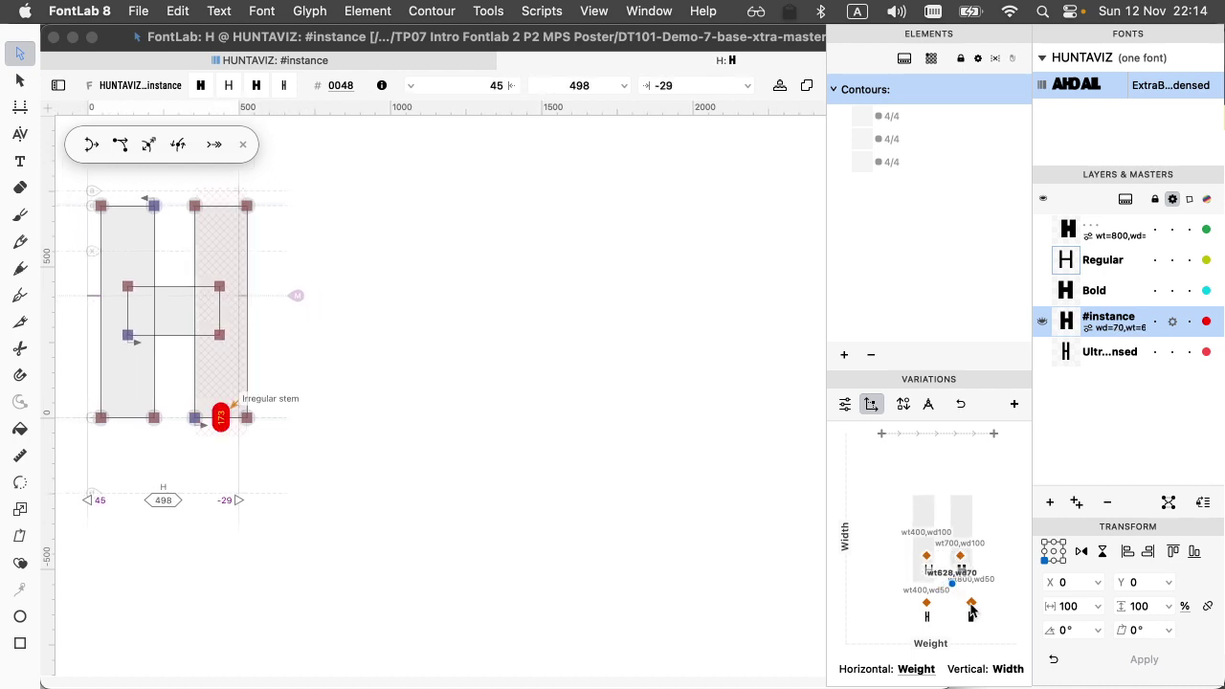
pyautogui.click(972, 604)
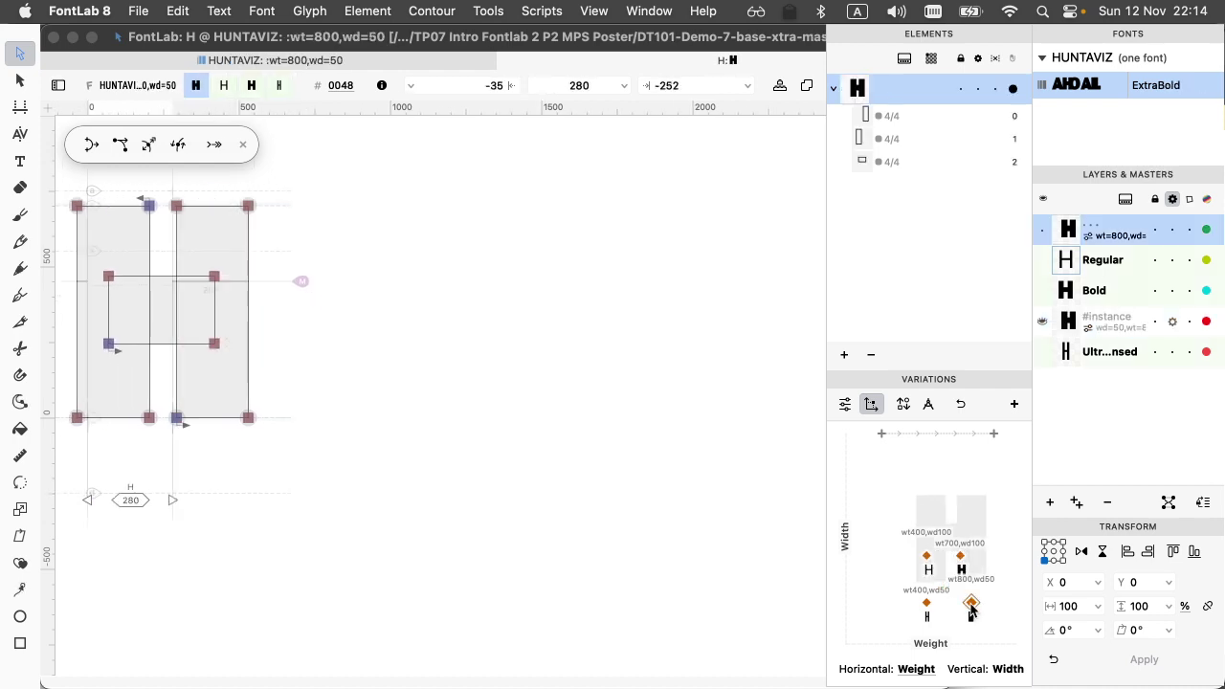
pyautogui.click(961, 557)
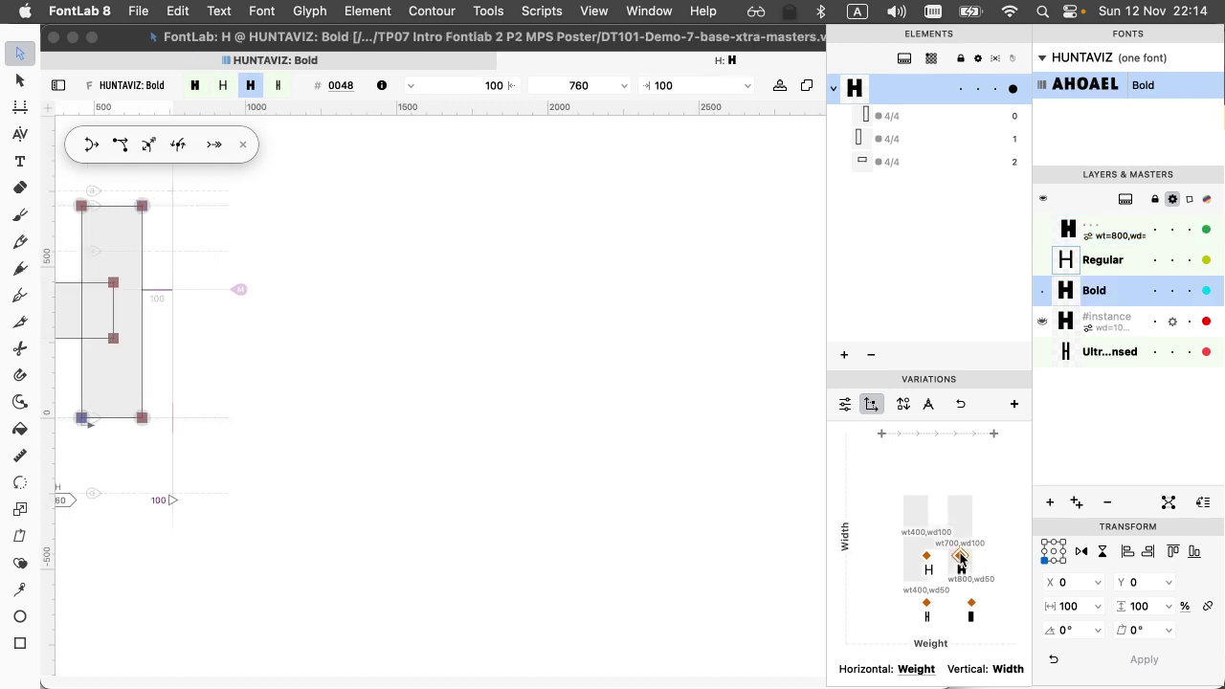
pyautogui.click(970, 607)
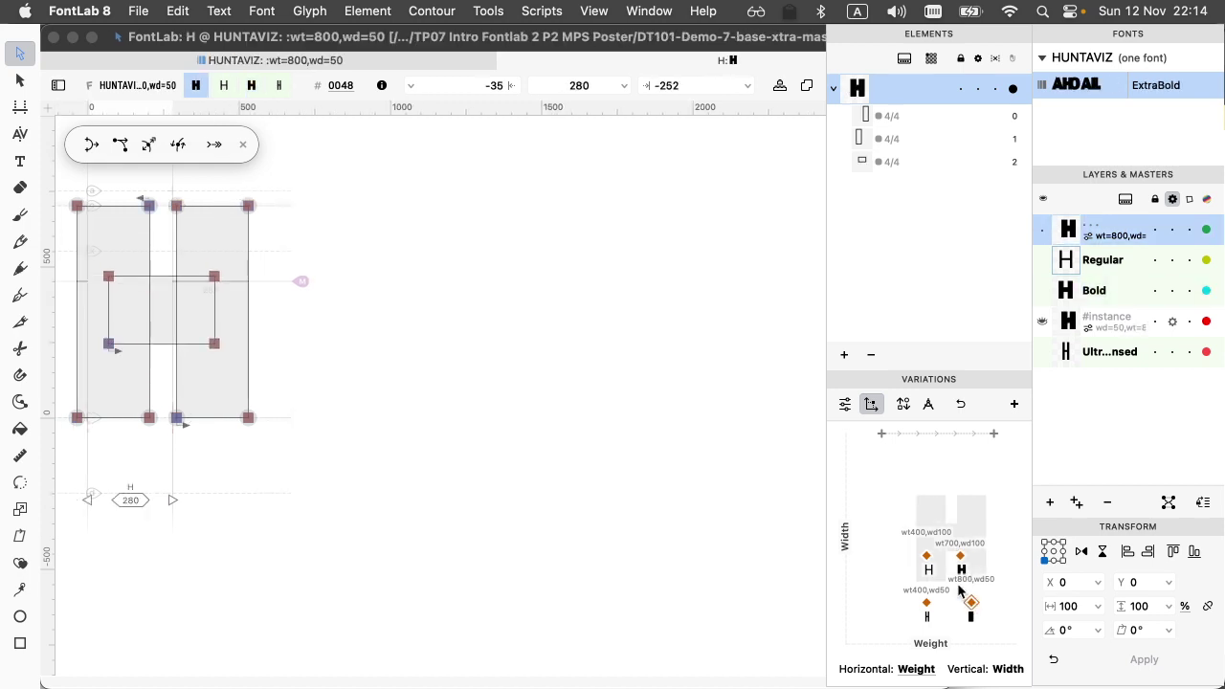
pyautogui.moveTo(971, 602)
pyautogui.mouseDown()
pyautogui.moveTo(947, 575)
pyautogui.moveTo(930, 597)
pyautogui.moveTo(957, 582)
pyautogui.moveTo(961, 566)
pyautogui.moveTo(946, 567)
pyautogui.moveTo(933, 580)
pyautogui.moveTo(956, 594)
pyautogui.mouseUp()
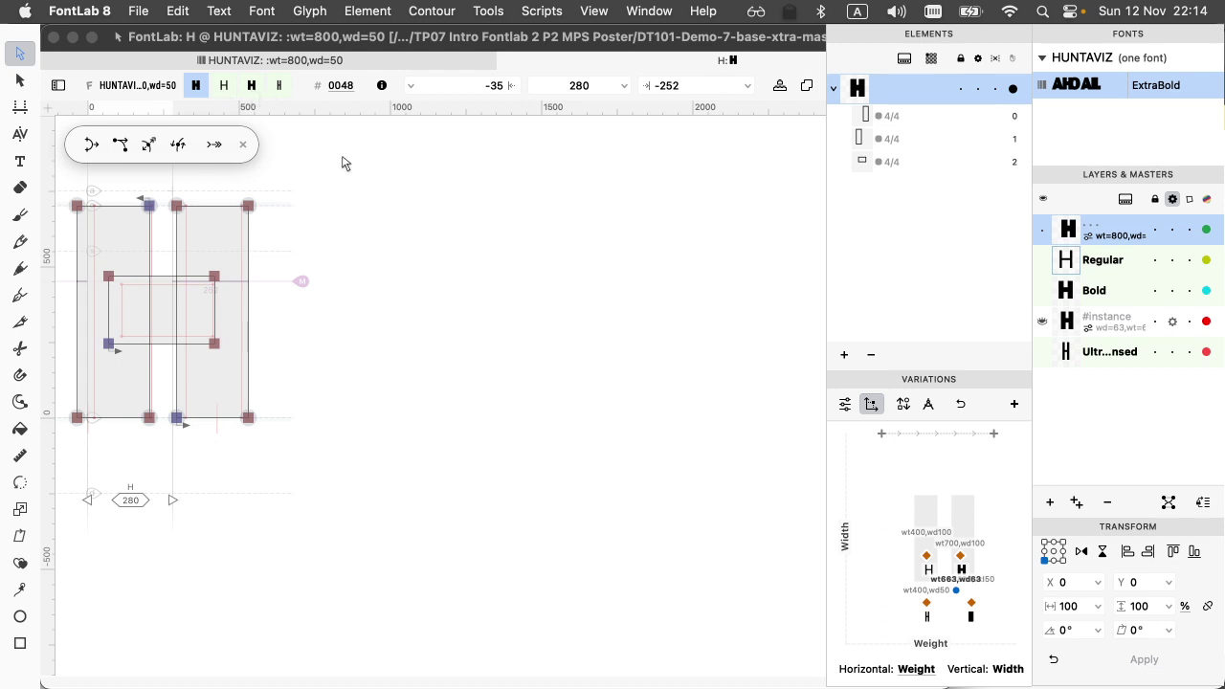
# - Save the font and set the :wt=800,wd=50 master's wt location to 700 in Font Info, applying the change
pyautogui.press('super+s')
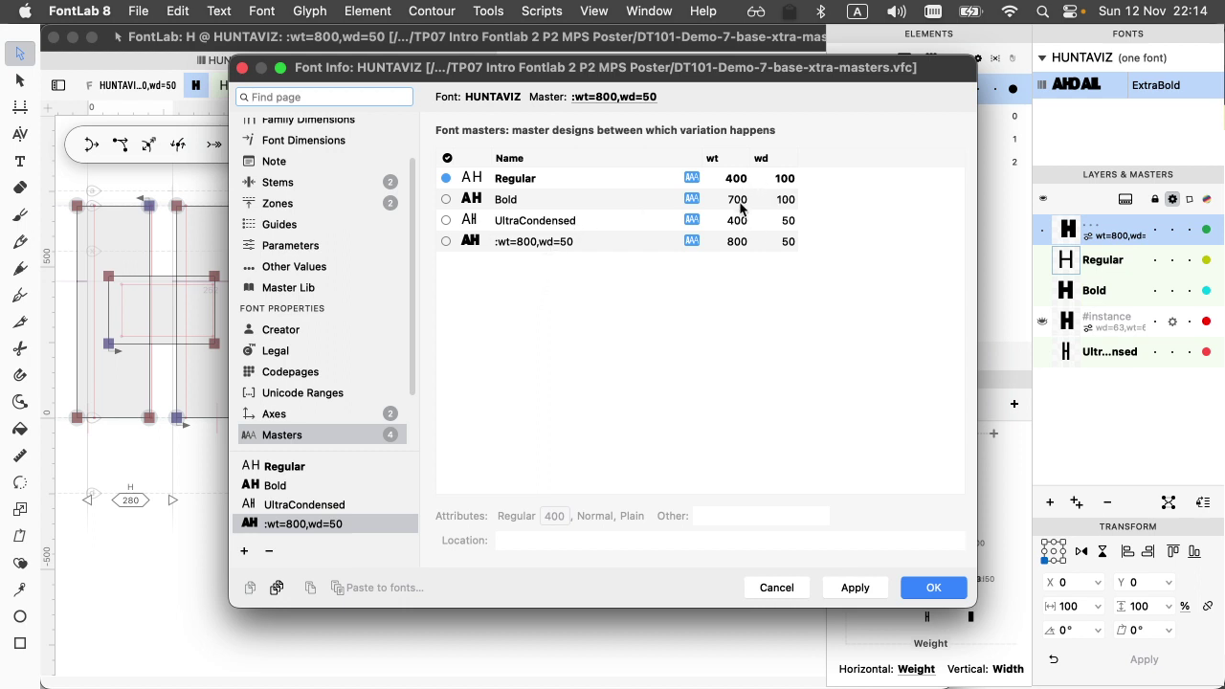
pyautogui.doubleClick(736, 239)
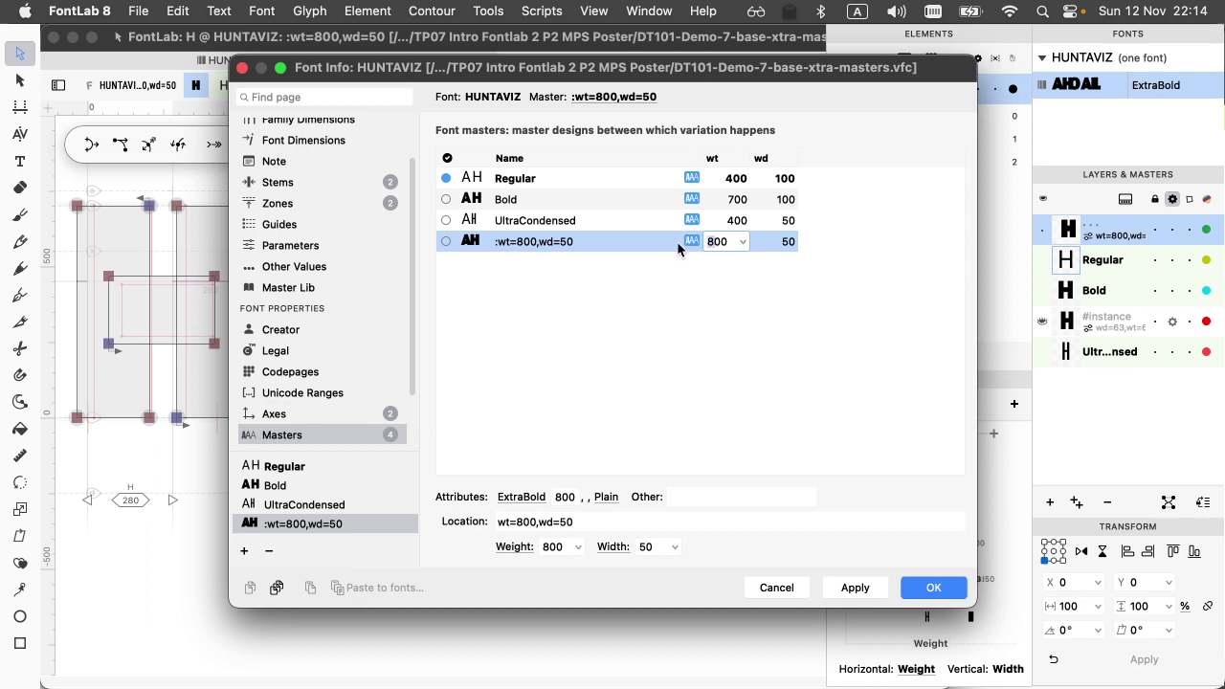
pyautogui.write('700')
pyautogui.press('Return')
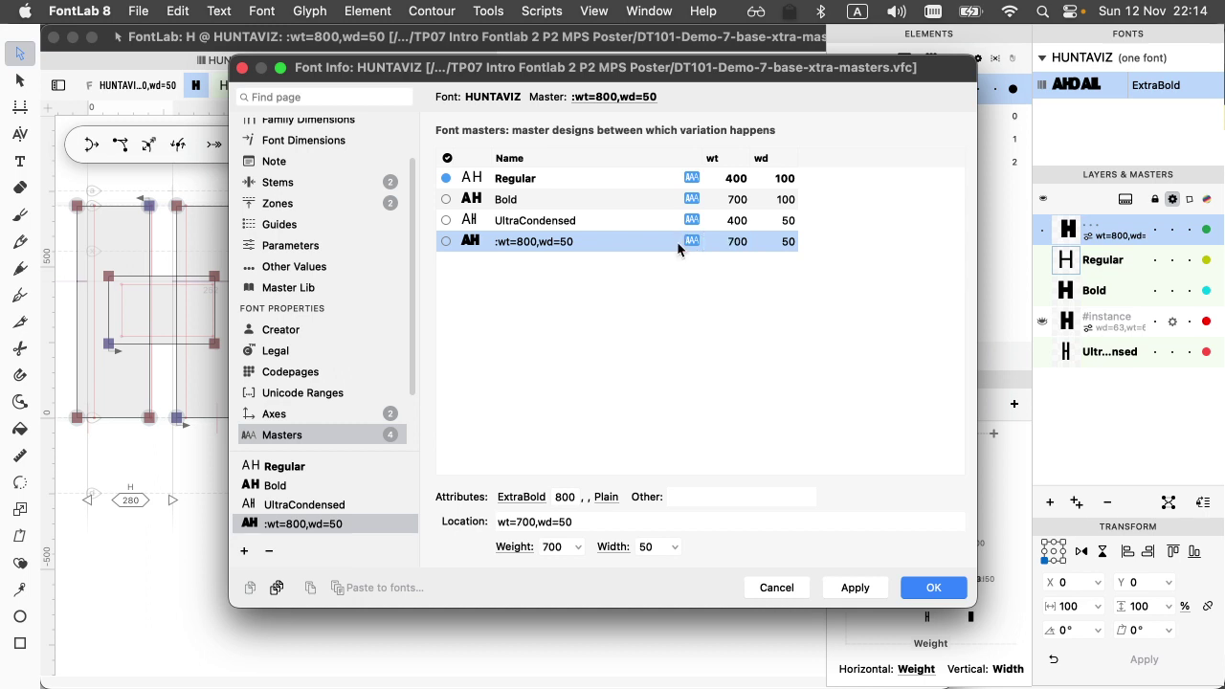
pyautogui.click(565, 498)
pyautogui.click(855, 587)
pyautogui.click(914, 587)
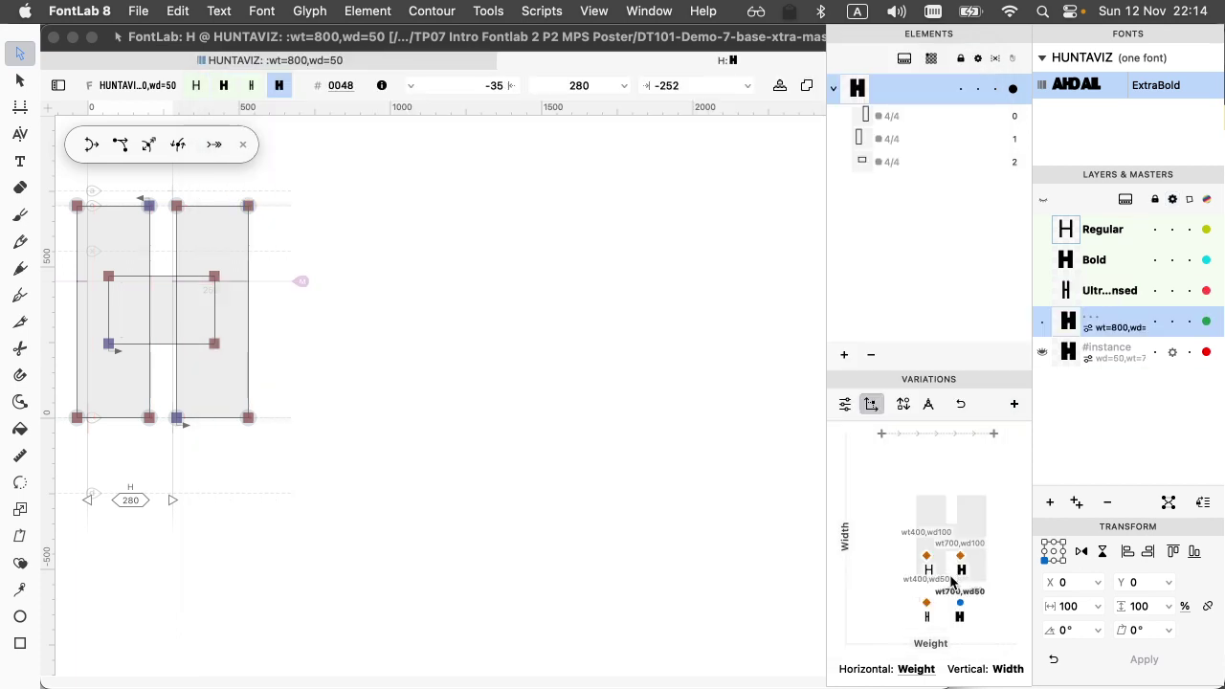
# - Preview the H on the variation map at wt577,wd63, return to the wt700,wd50 master, and show the Weight and Width sliders
pyautogui.moveTo(953, 580)
pyautogui.mouseDown()
pyautogui.moveTo(937, 580)
pyautogui.moveTo(957, 566)
pyautogui.moveTo(935, 574)
pyautogui.moveTo(947, 595)
pyautogui.mouseUp()
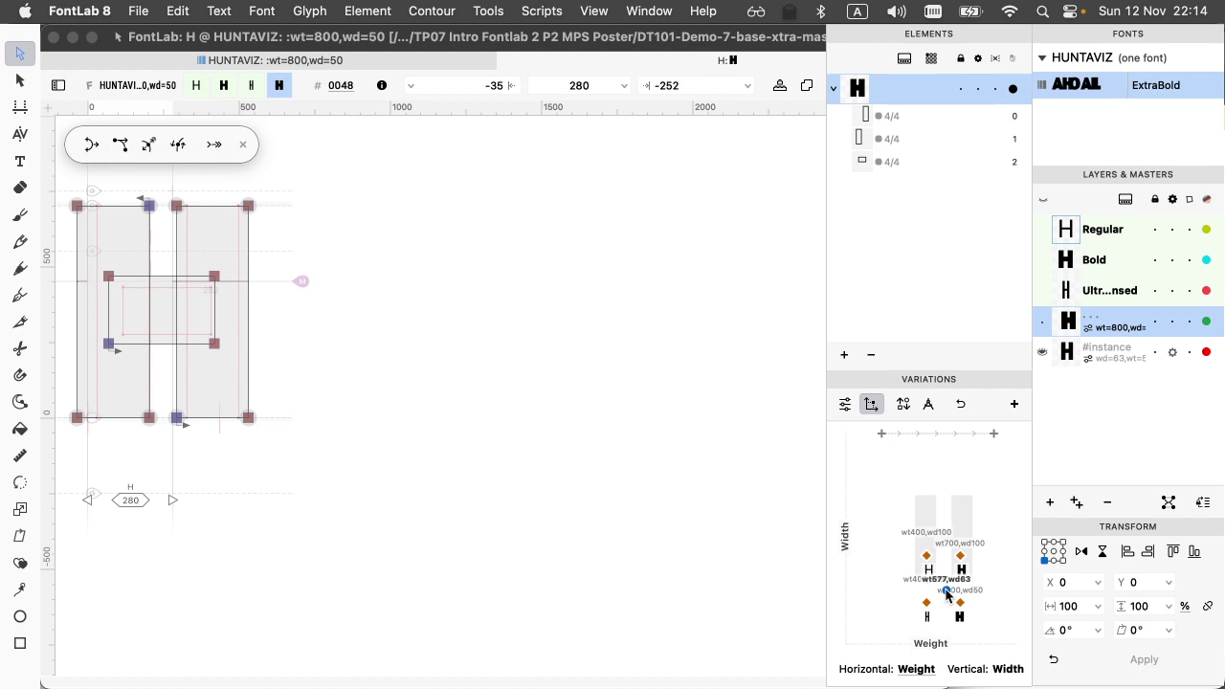
pyautogui.moveTo(946, 595); pyautogui.dragTo(959, 603)
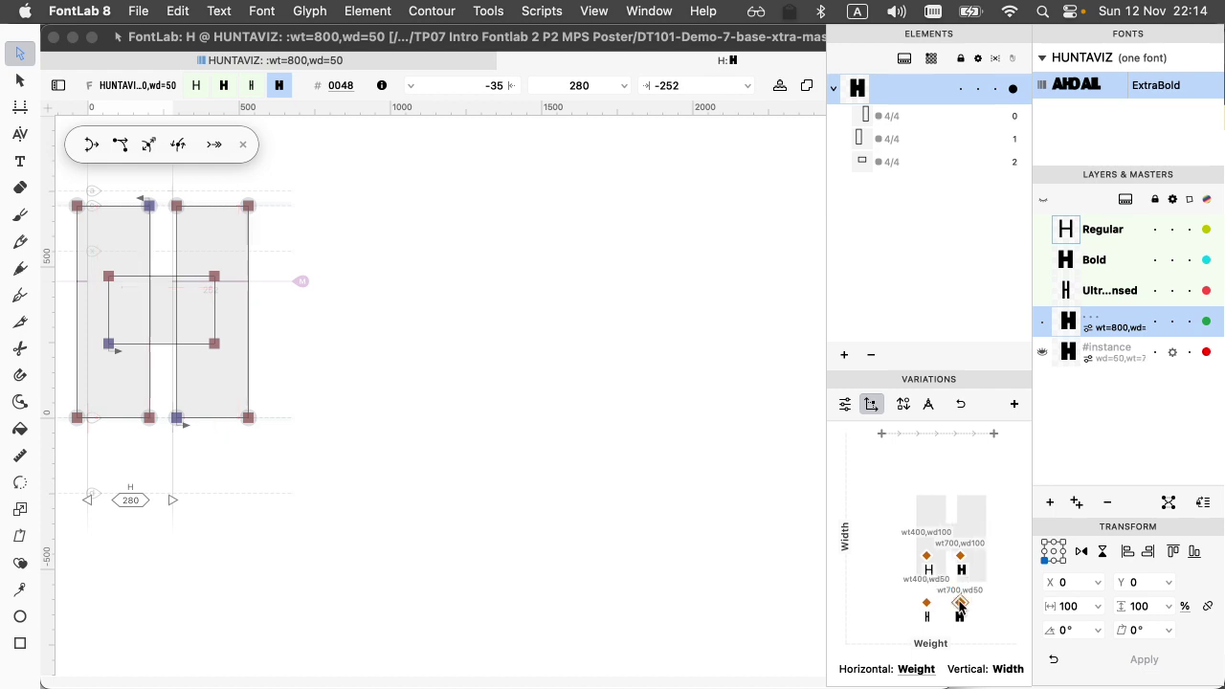
pyautogui.click(845, 404)
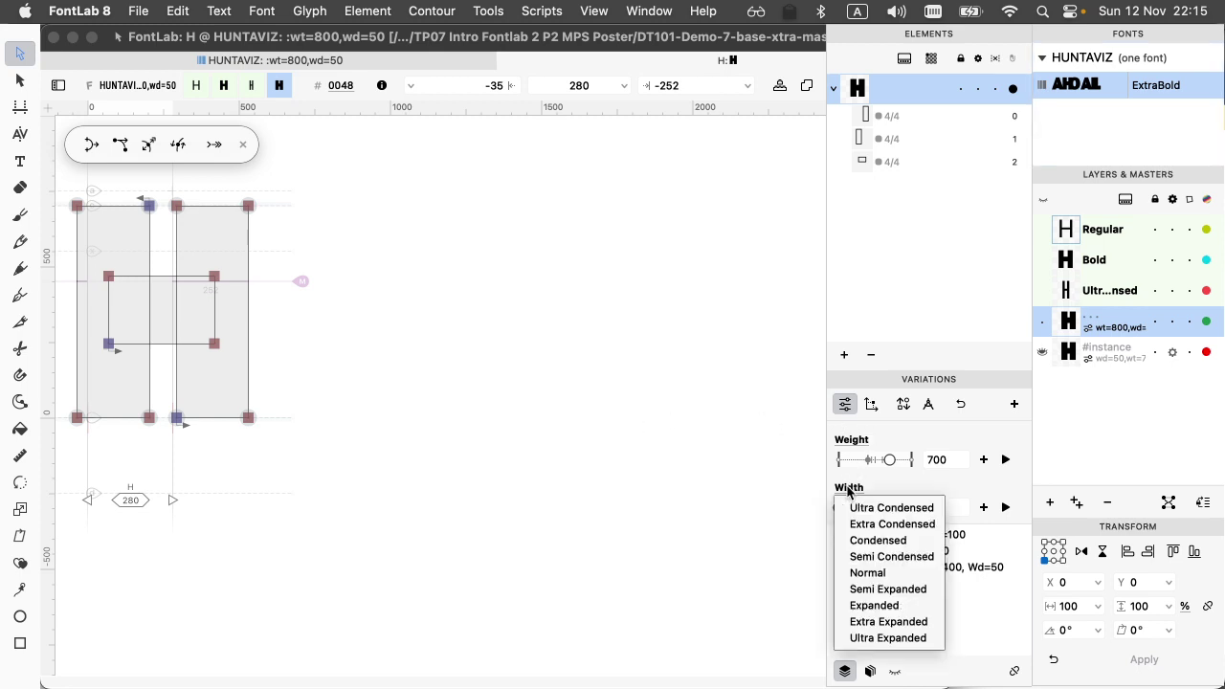
# - Preview the H instance at Normal width, with the Weight axis switched to Regular
pyautogui.click(862, 572)
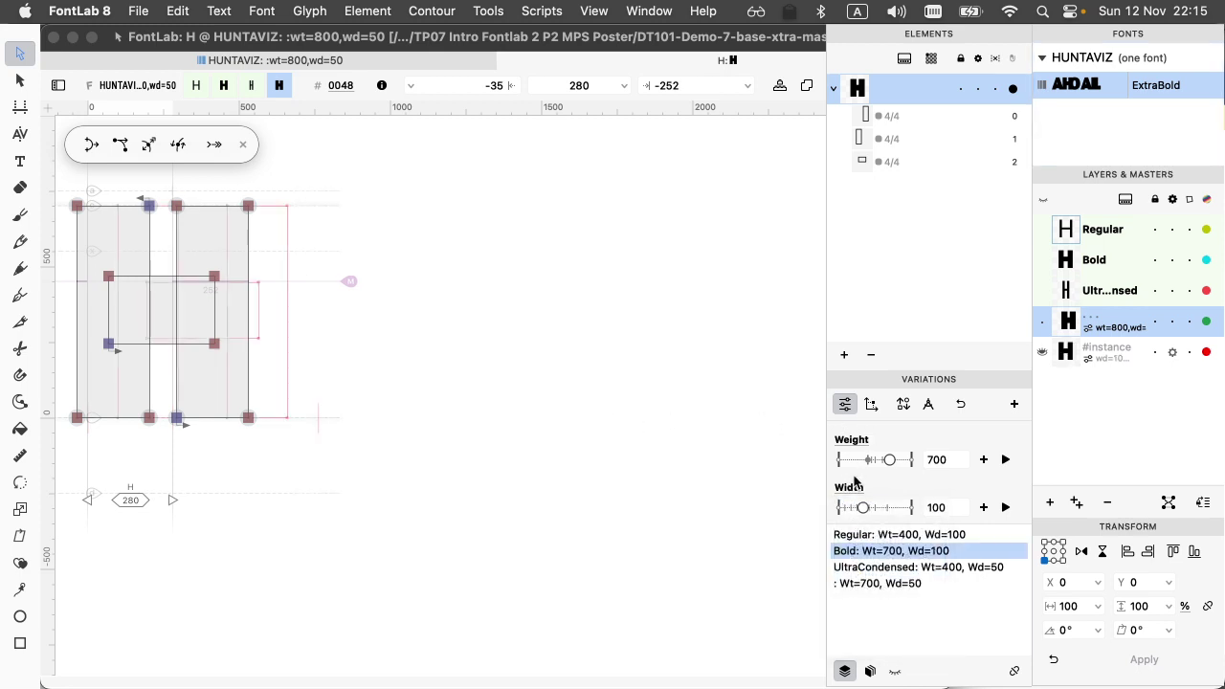
pyautogui.click(852, 442)
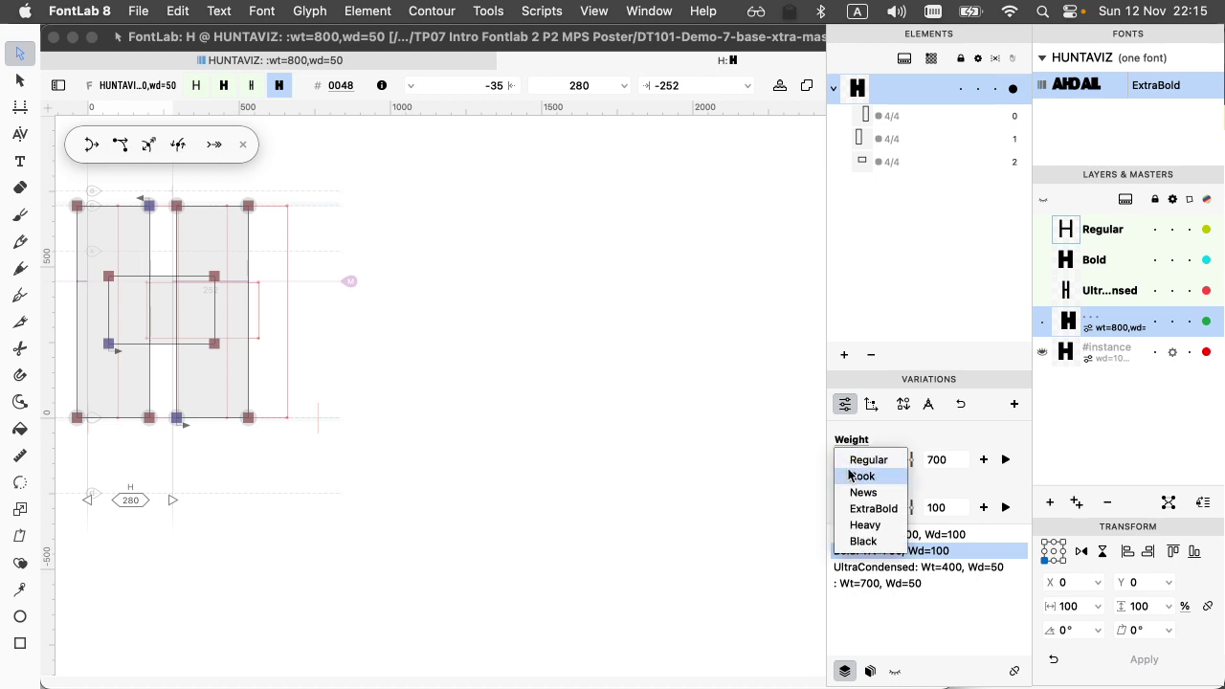
pyautogui.click(861, 460)
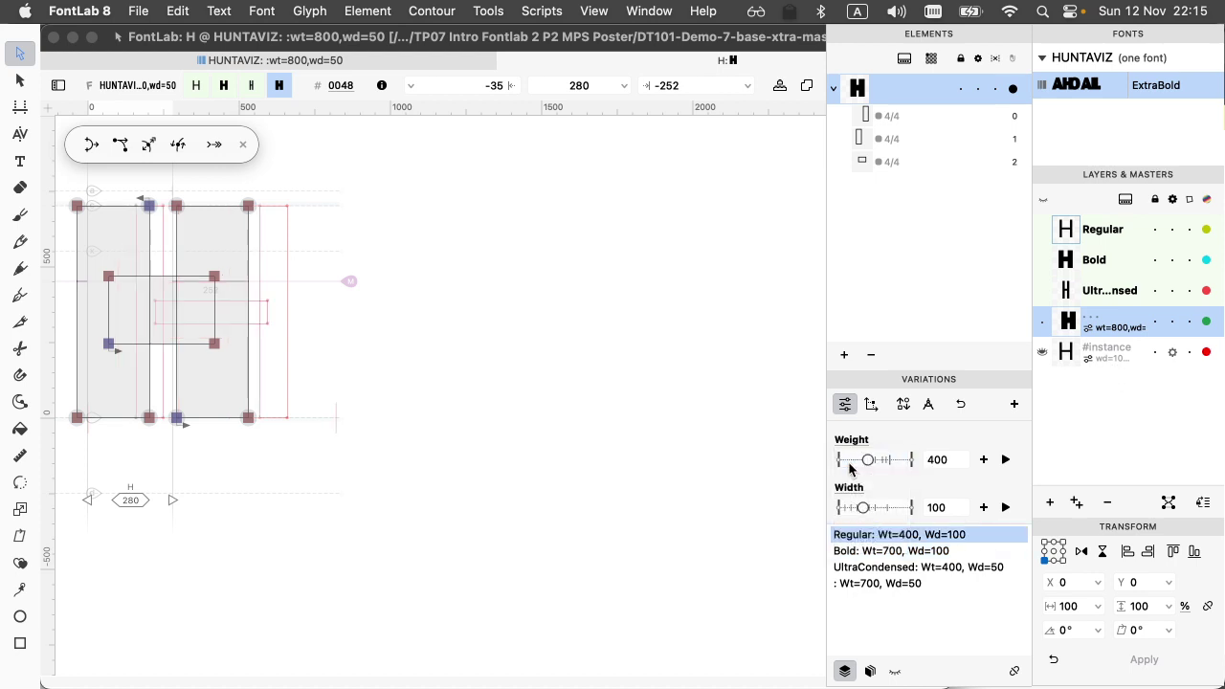
# - Examine the H in the Regular, Bold, UltraCondensed and :wt=800,wd=50 masters, previewing the Regular one filled
pyautogui.click(1105, 233)
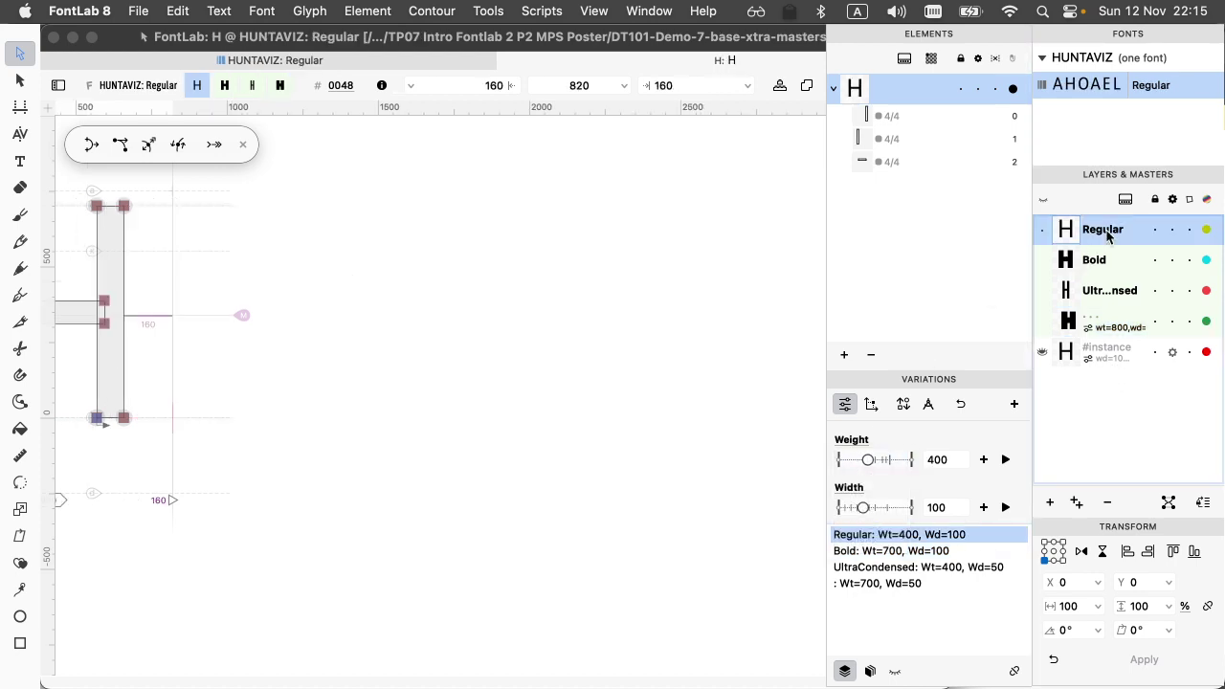
pyautogui.click(542, 271)
pyautogui.press('space')
pyautogui.moveTo(358, 270); pyautogui.dragTo(866, 269)
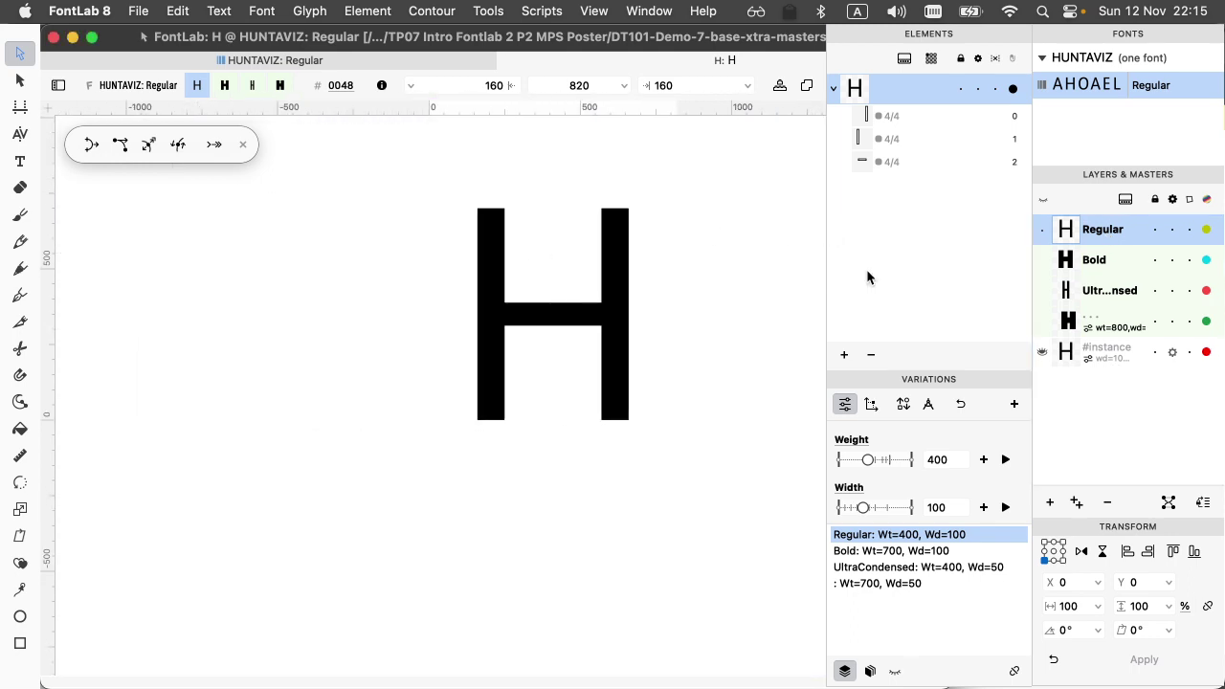
pyautogui.click(1110, 261)
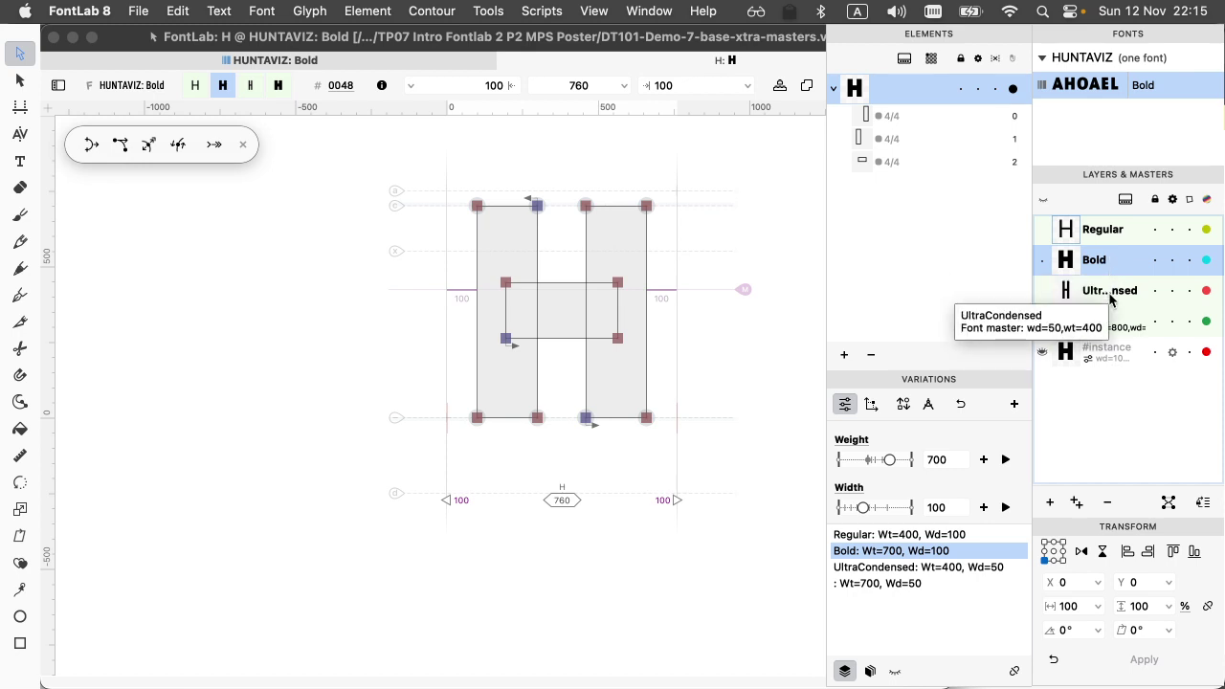
pyautogui.click(1110, 291)
pyautogui.click(1108, 322)
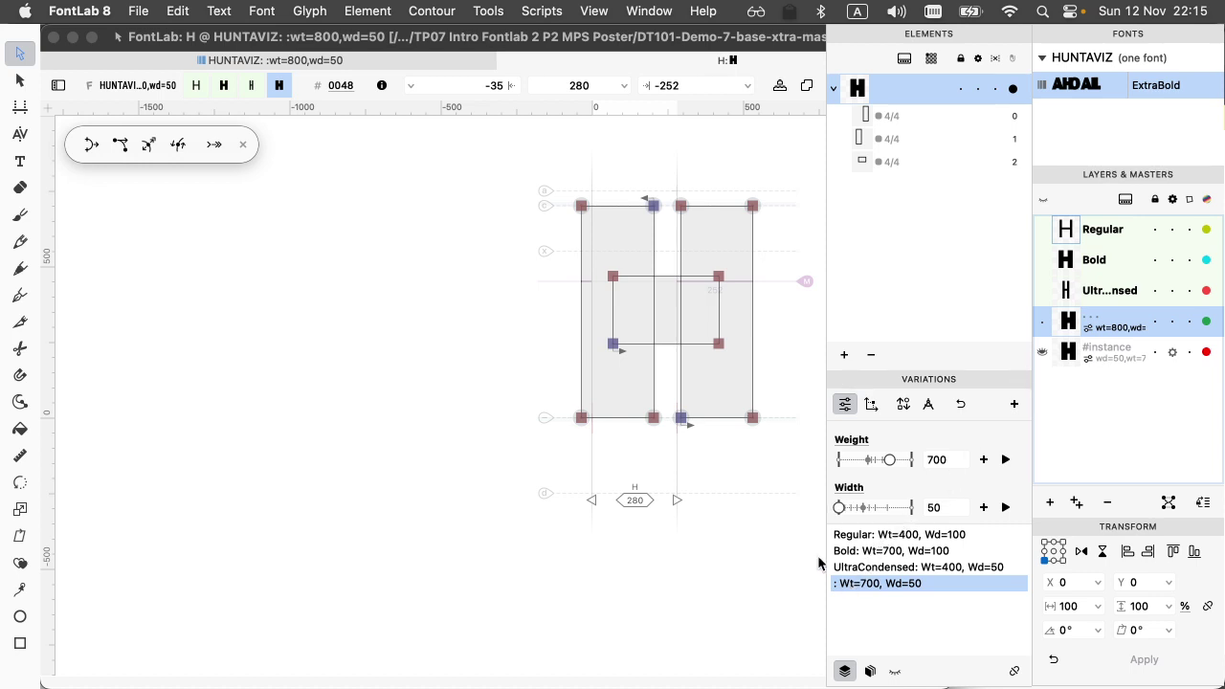
# - Save the font and, in Font Info, rename the :wt=800,wd=50 master to "Ultra Condensed Bold" and UltraCondensed to "Ultra Condensed"
pyautogui.press('super+s')
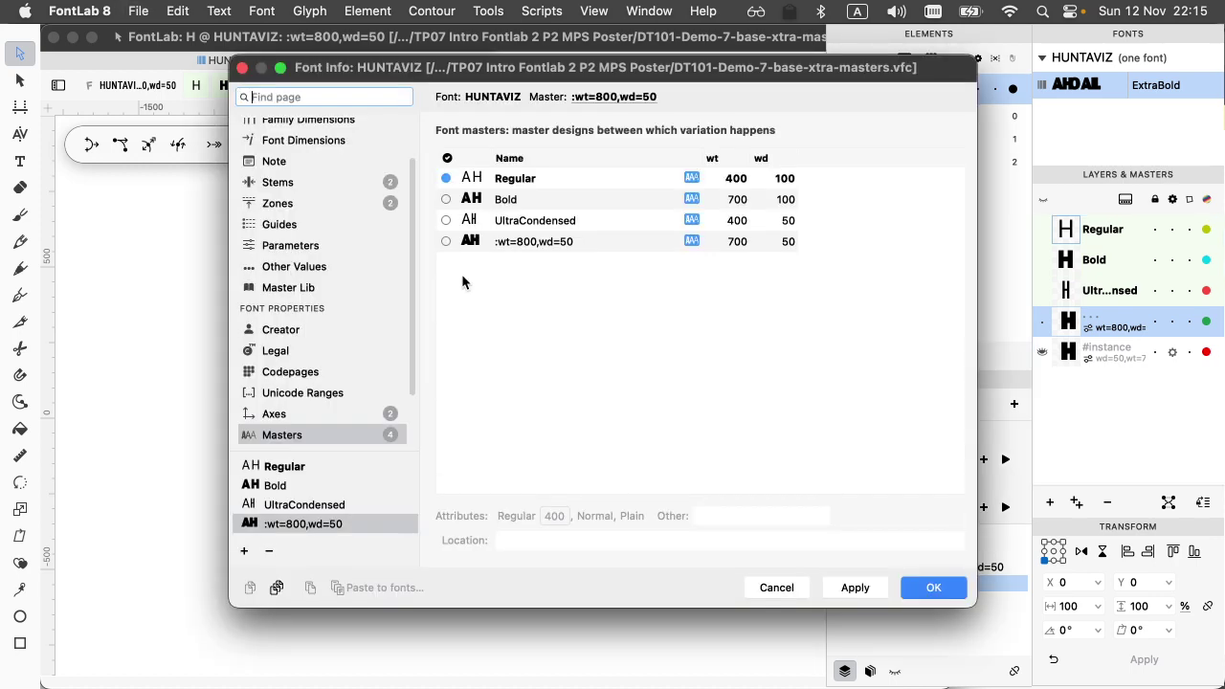
pyautogui.click(516, 243)
pyautogui.write('Ultra Condens')
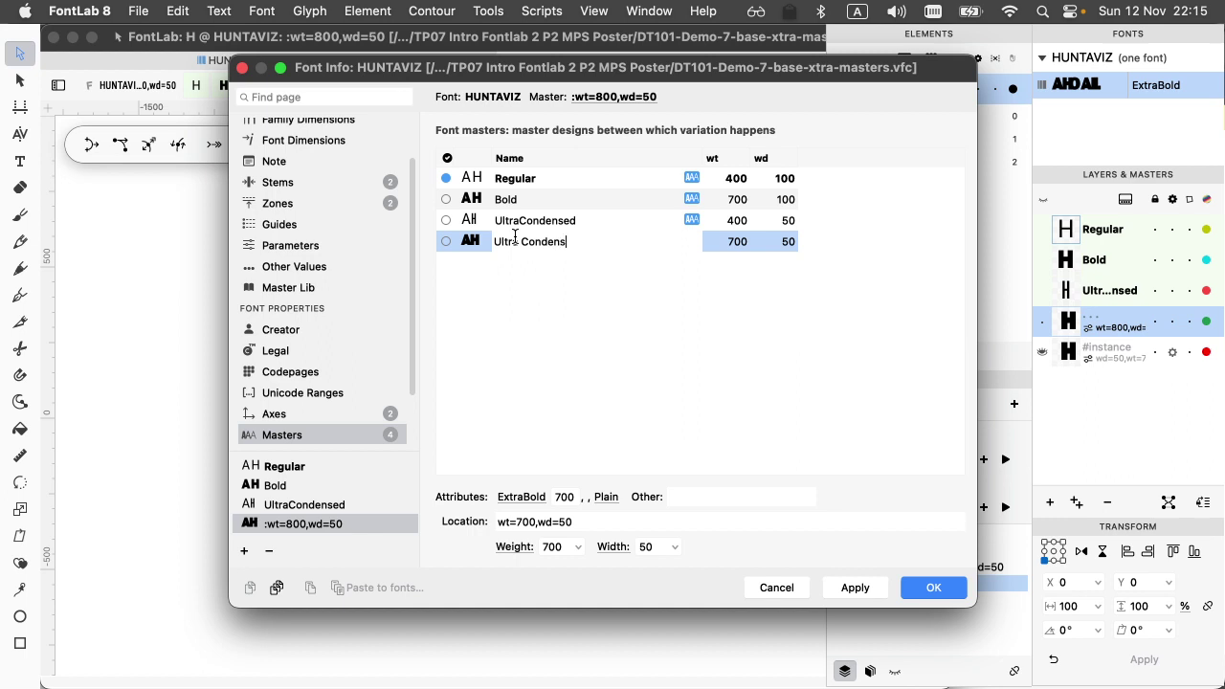
pyautogui.write('ed Bold')
pyautogui.press('Return')
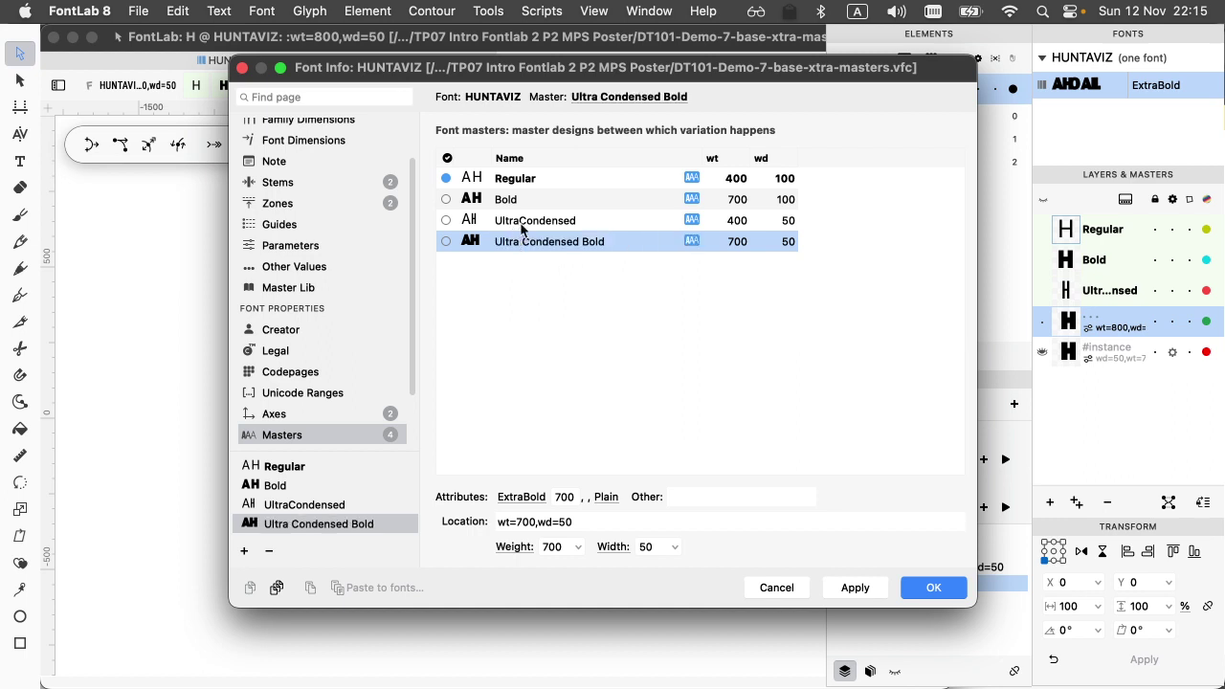
pyautogui.click(521, 222)
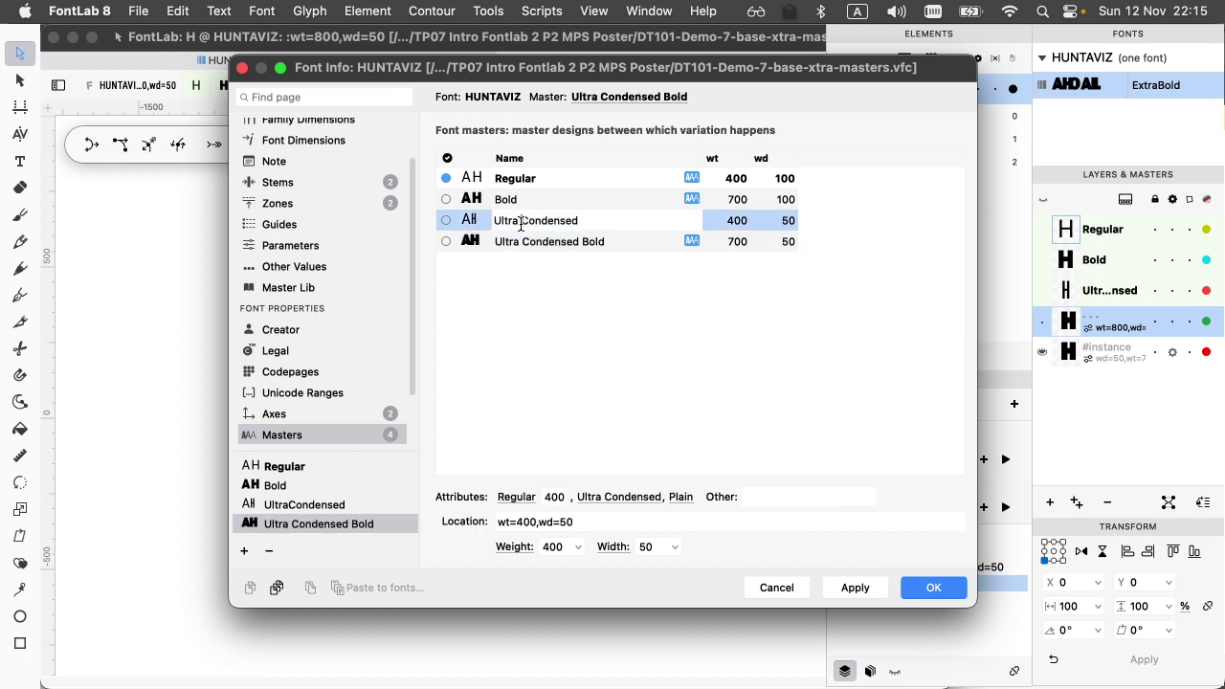
pyautogui.press('Return')
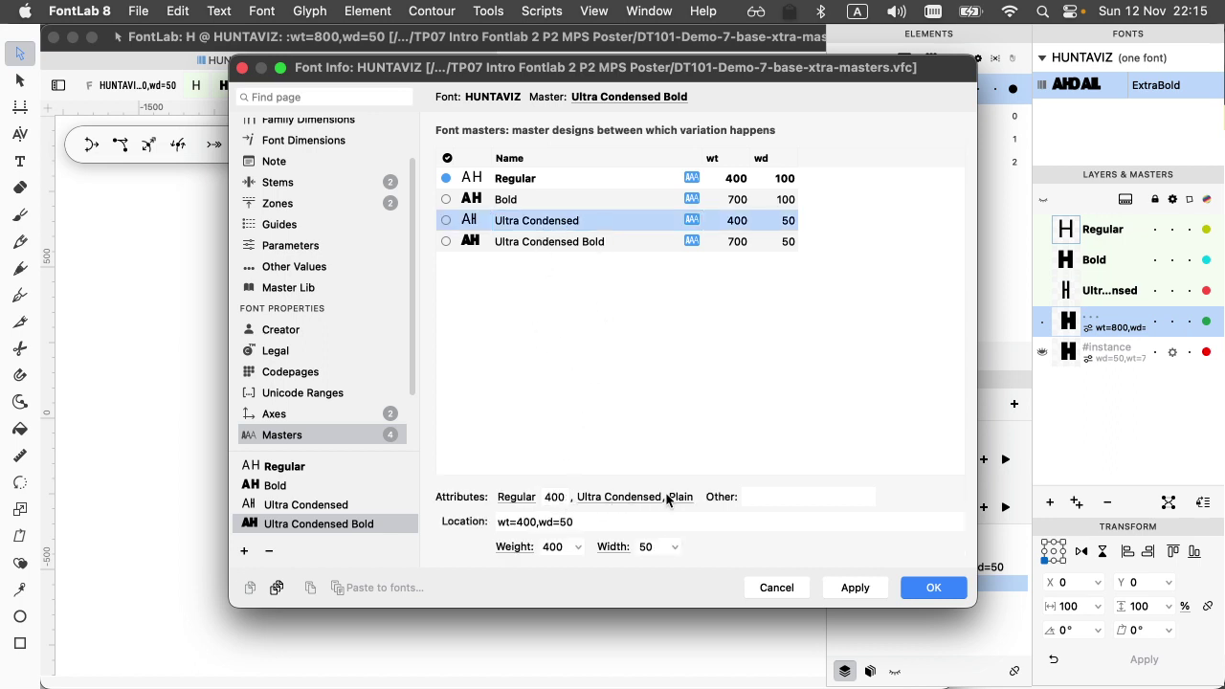
# - Set the Ultra Condensed Bold master's weight attribute to Bold and its slope to Plain
pyautogui.click(573, 245)
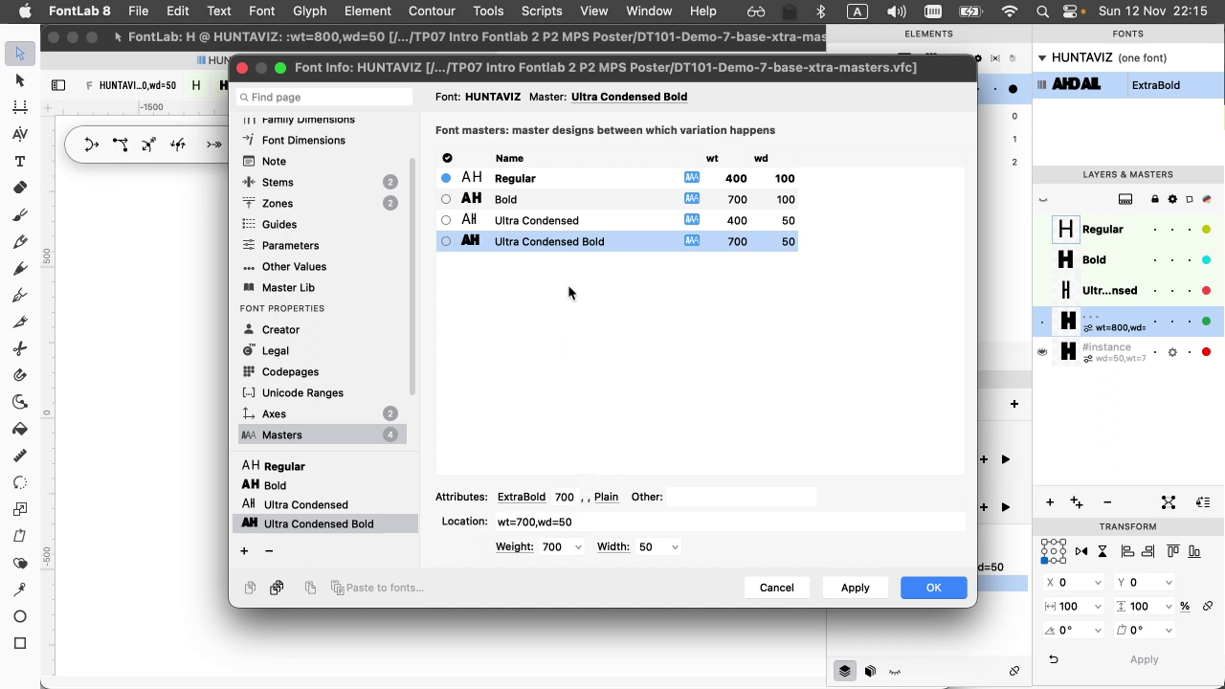
pyautogui.click(531, 499)
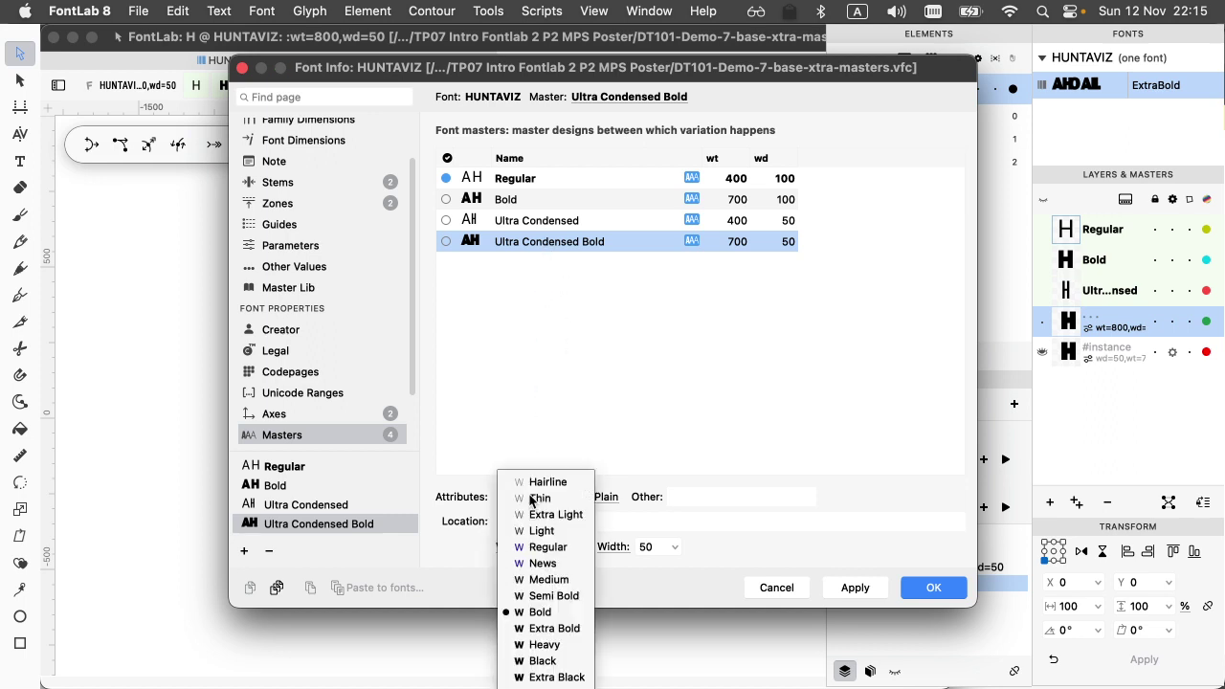
pyautogui.click(536, 612)
pyautogui.click(580, 496)
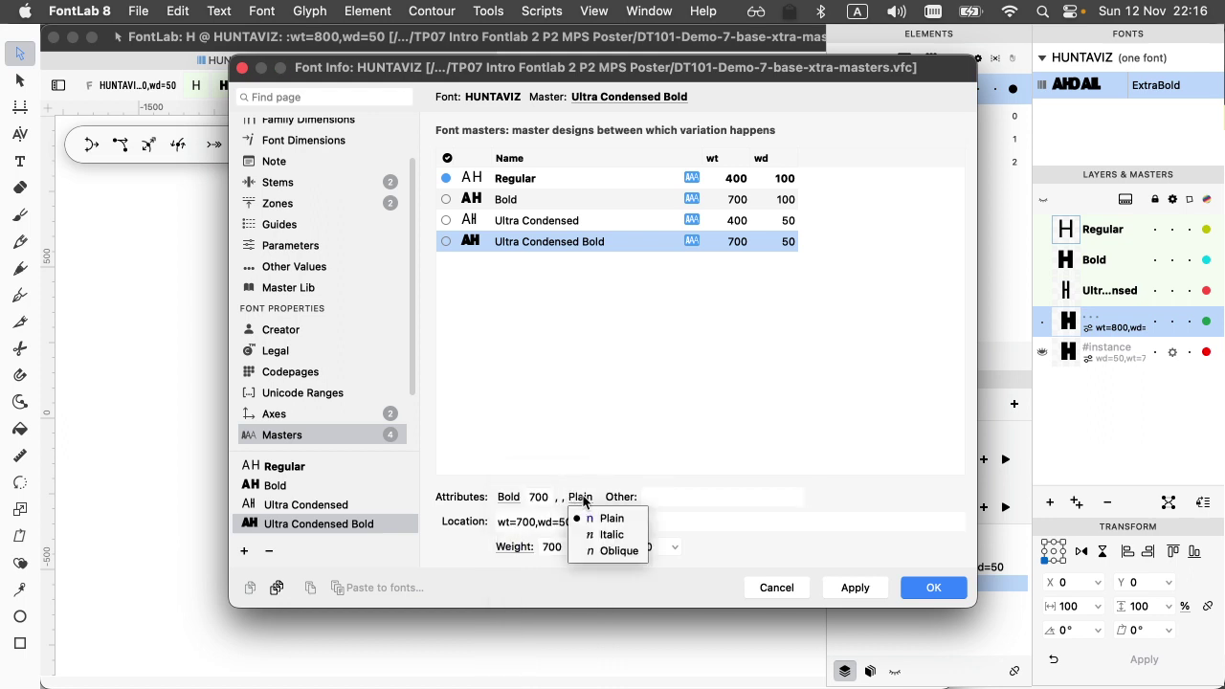
pyautogui.click(589, 520)
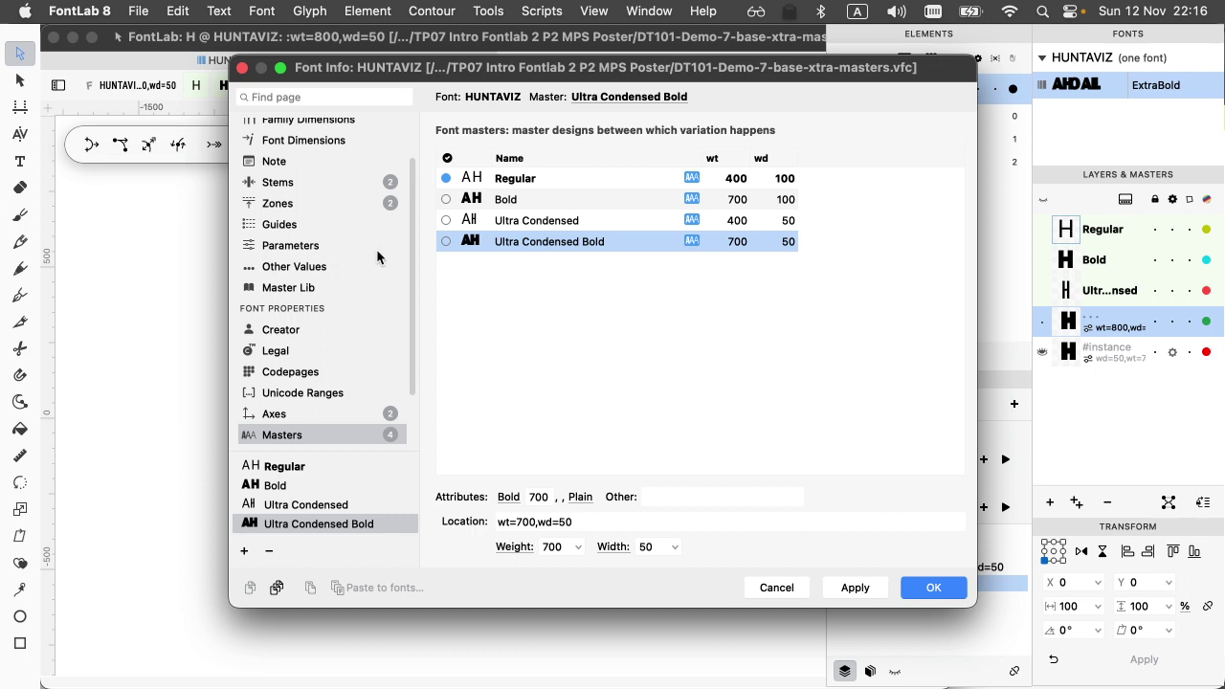
# - Review the names and weight, width and slope classes of the Regular, Bold and Ultra Condensed masters in Font Info
pyautogui.scroll(2, 310, 158)
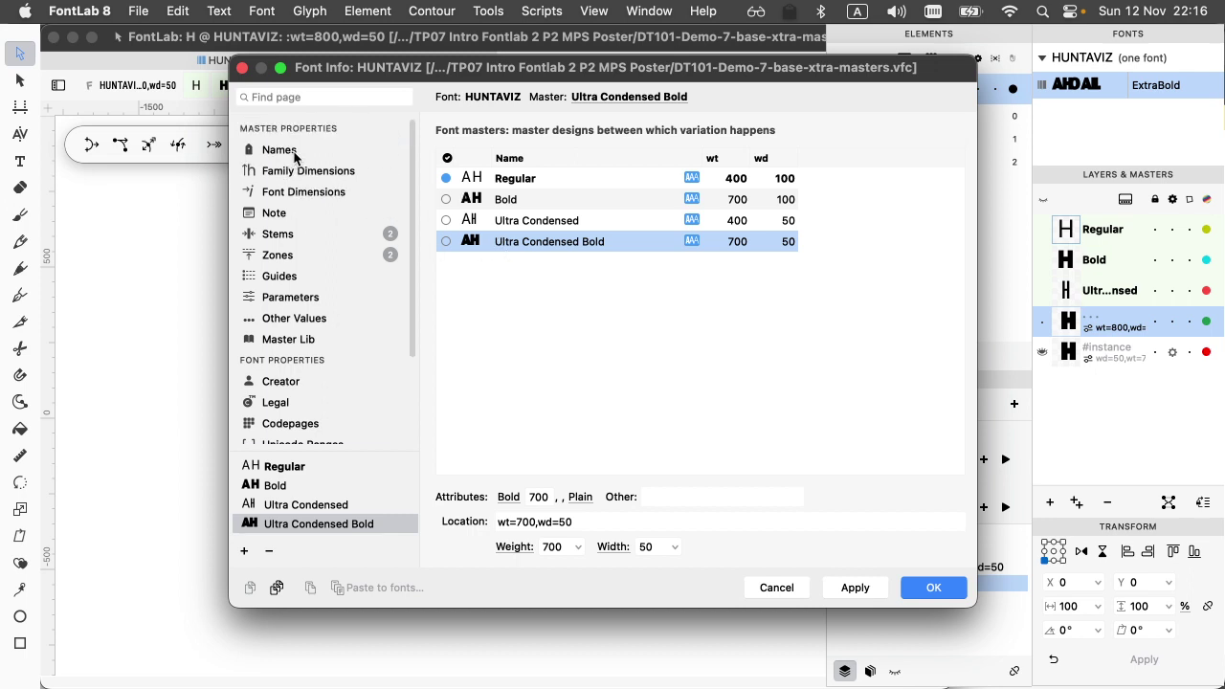
pyautogui.click(281, 150)
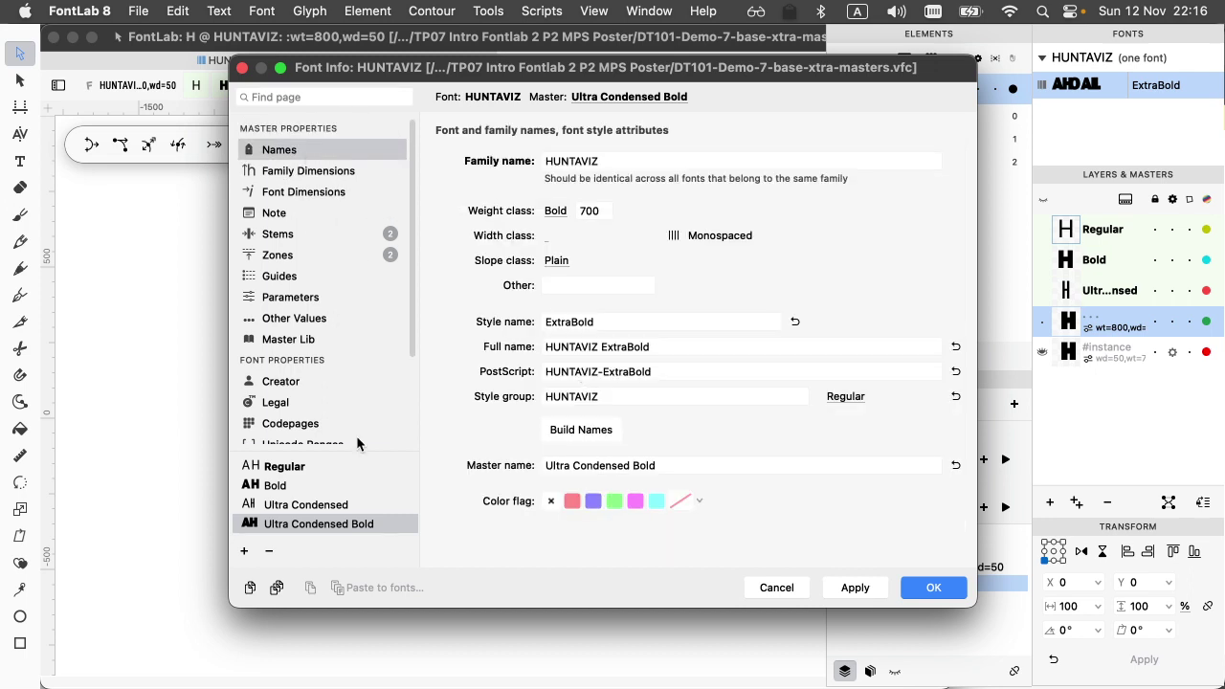
pyautogui.click(300, 471)
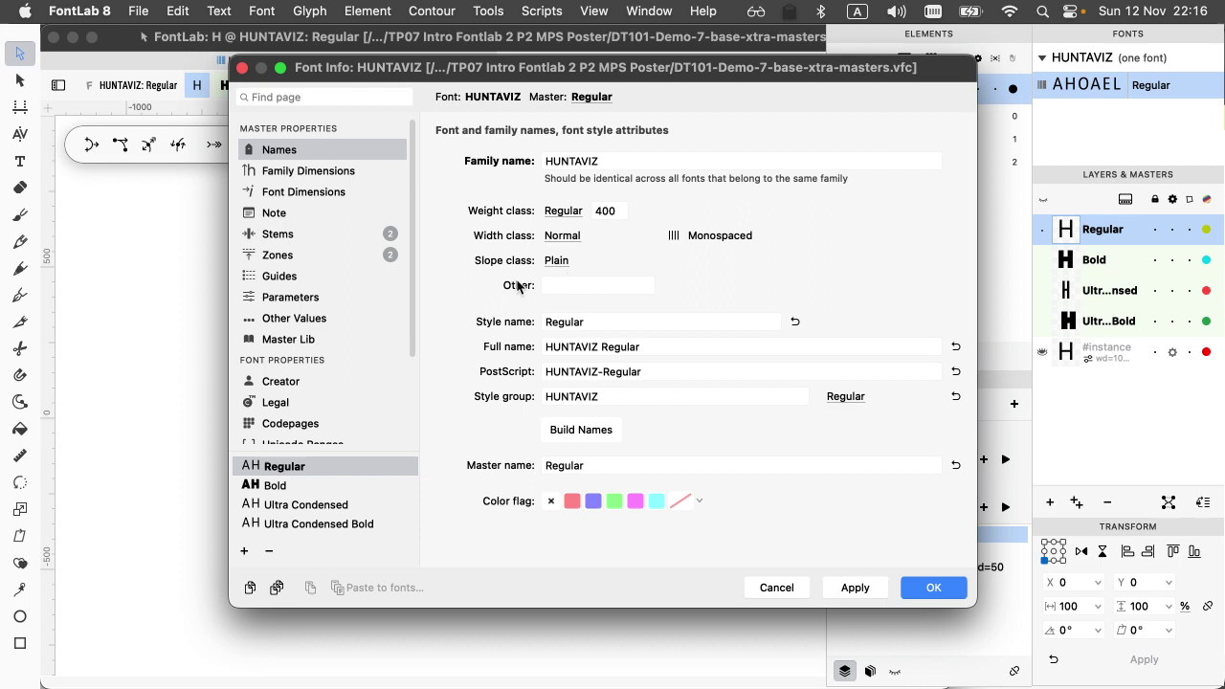
pyautogui.click(293, 486)
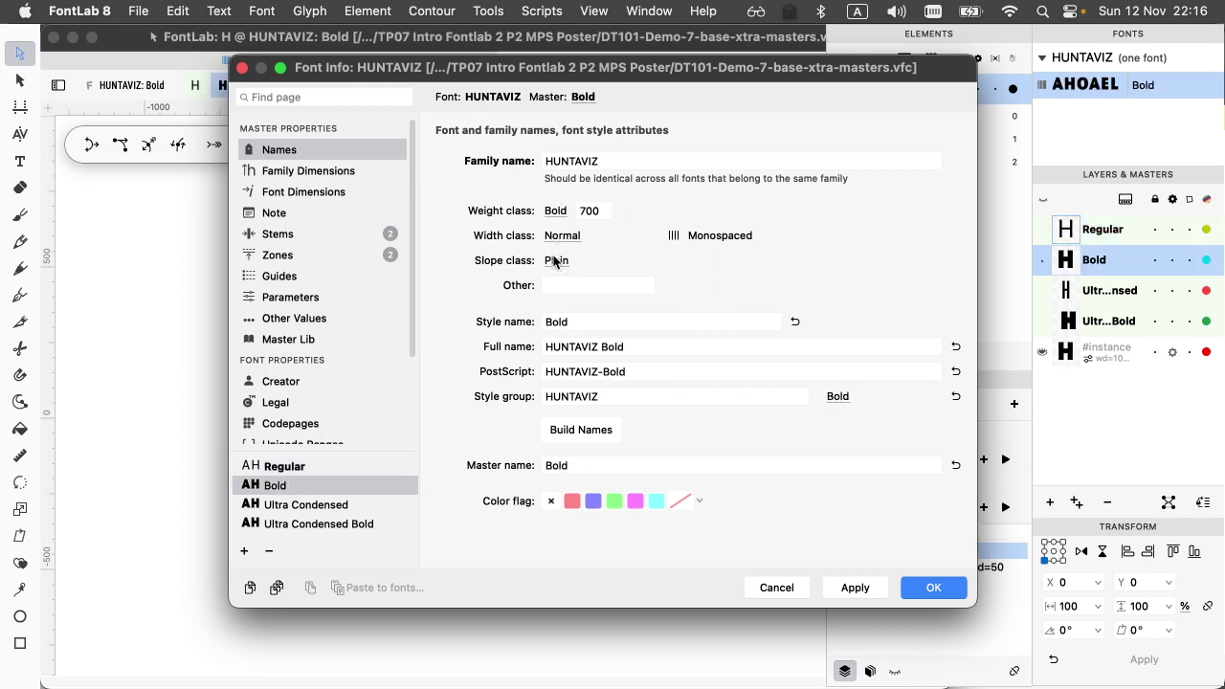
pyautogui.click(275, 507)
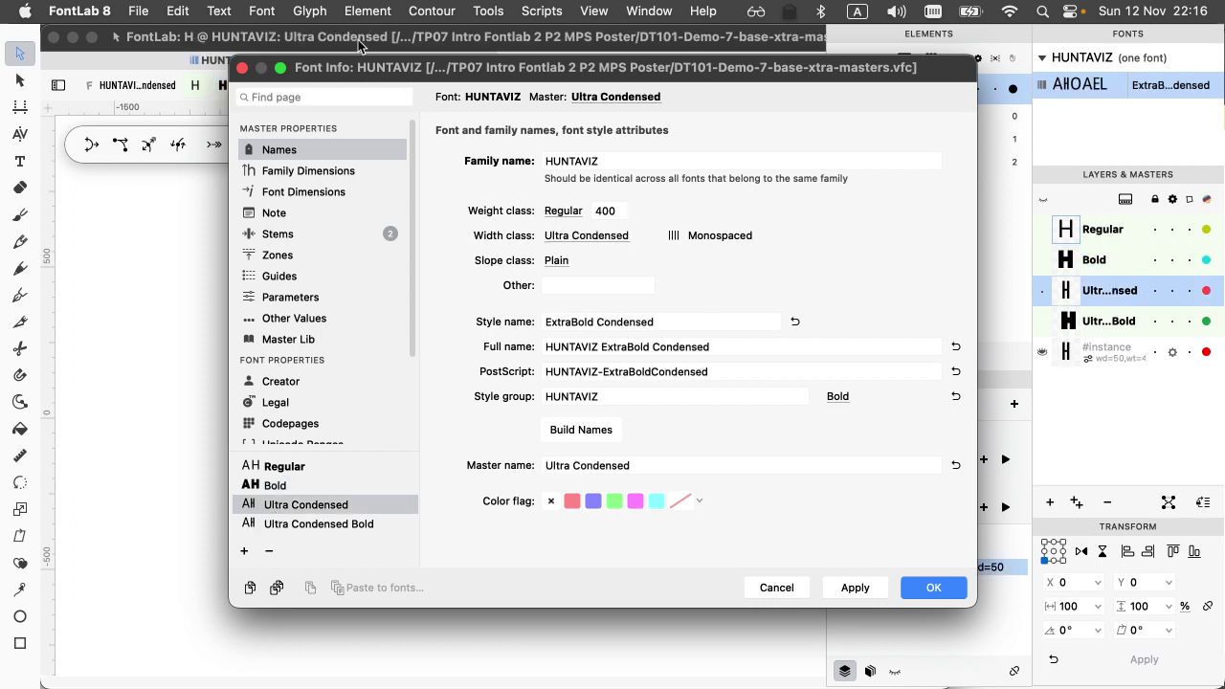
pyautogui.moveTo(342, 75); pyautogui.dragTo(330, 75)
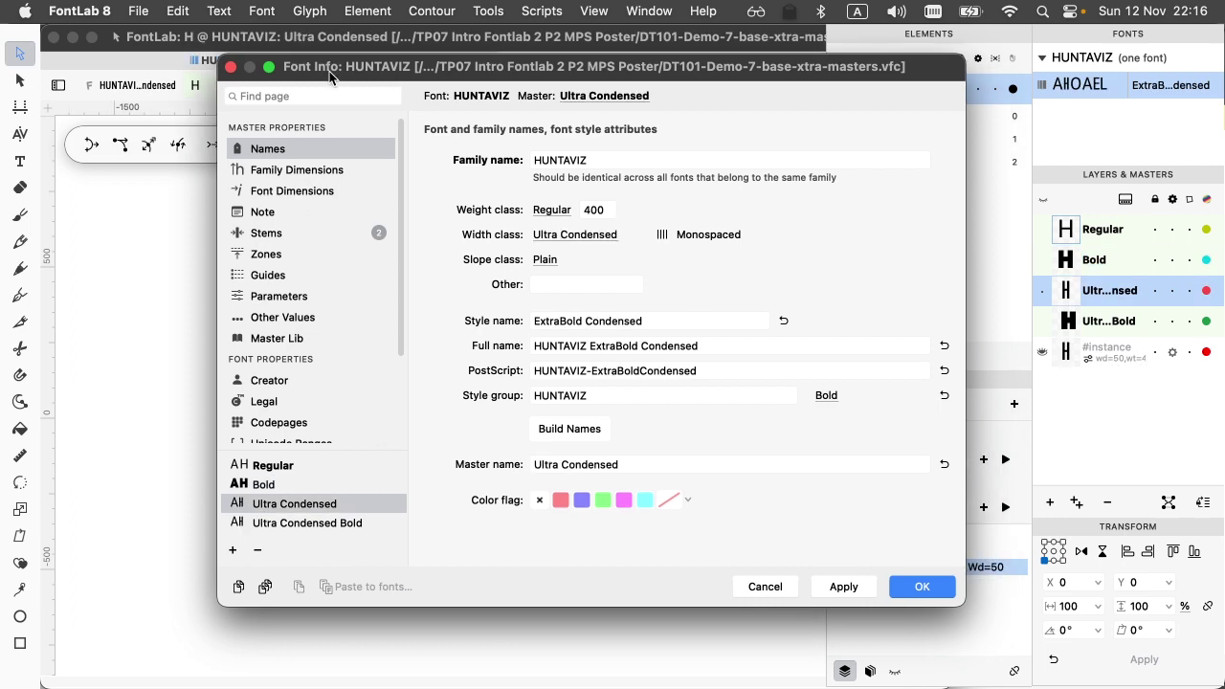
# - Set both condensed masters' width class to Ultra Condensed, pick Bold as Ultra Condensed Bold's weight class, and apply
pyautogui.click(559, 236)
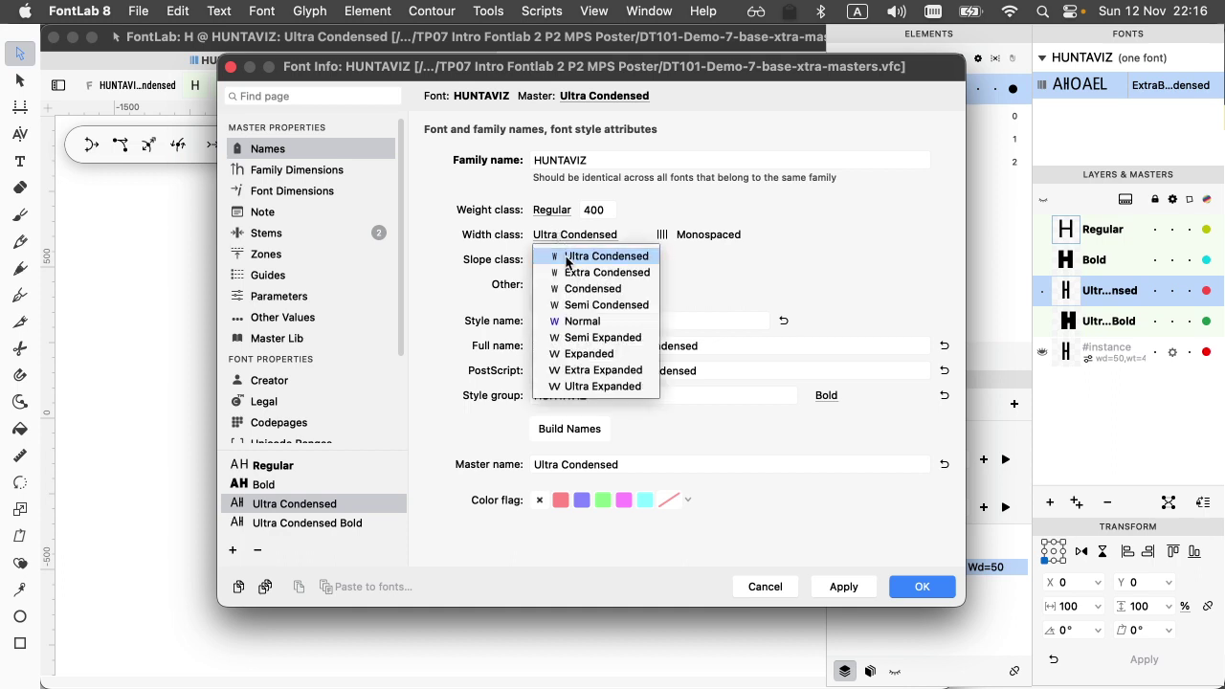
pyautogui.click(578, 255)
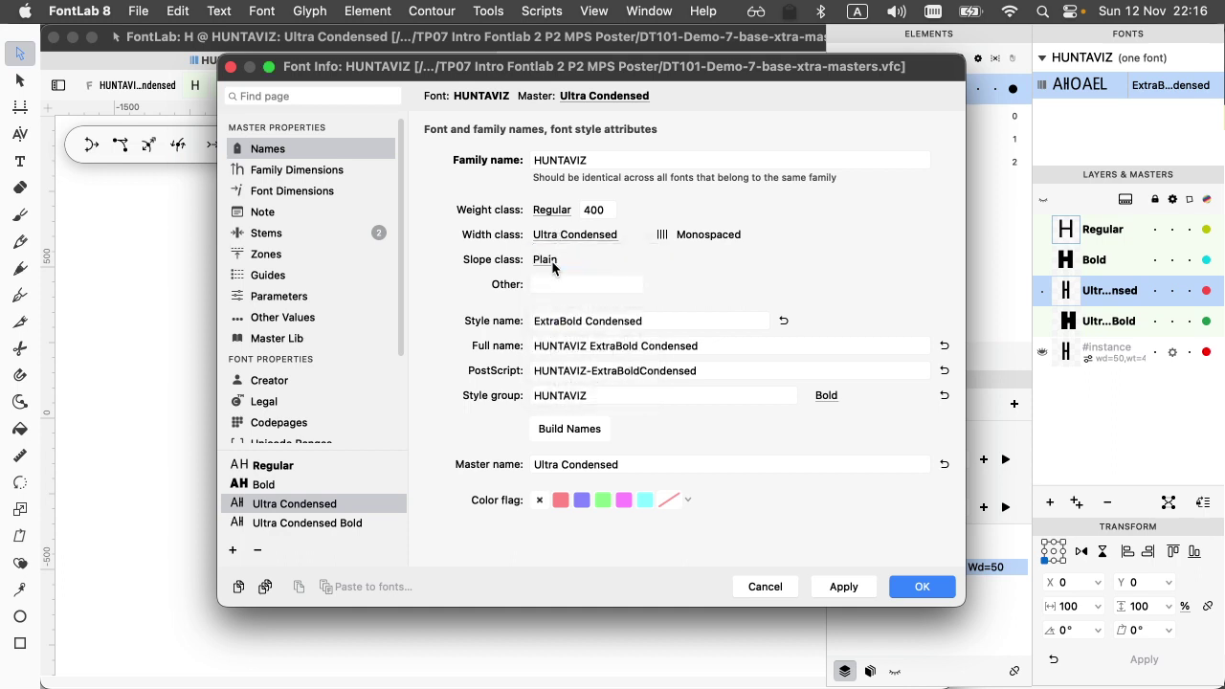
pyautogui.click(335, 523)
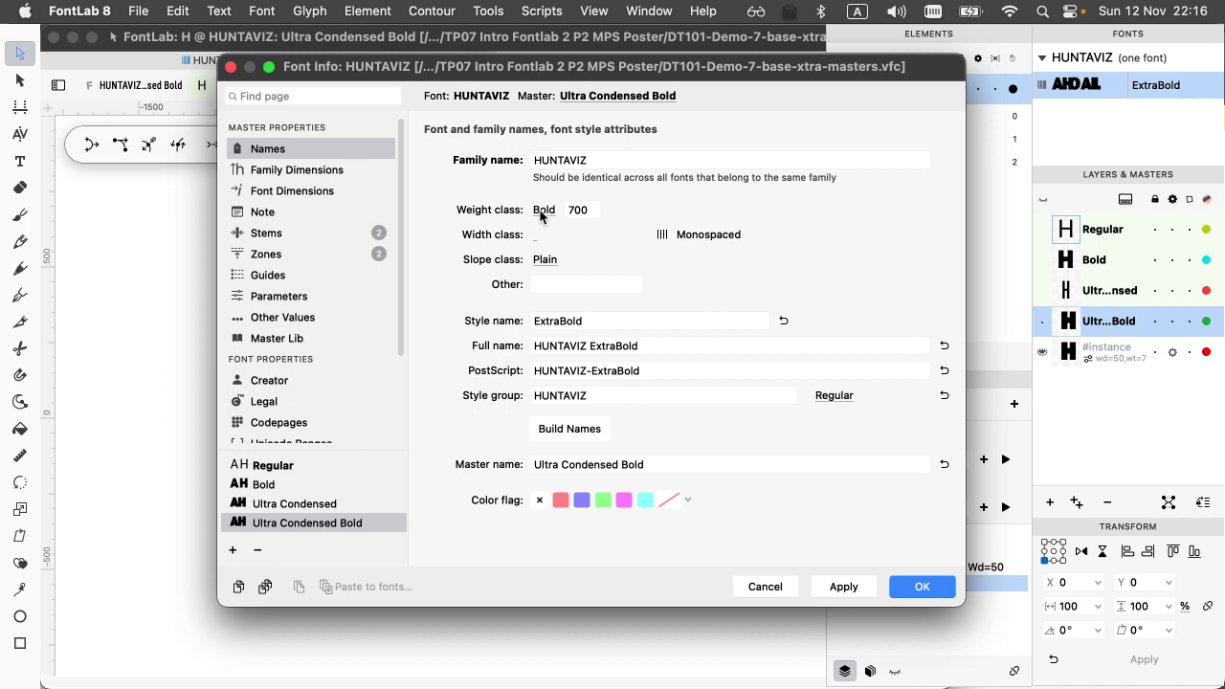
pyautogui.click(541, 217)
pyautogui.click(561, 358)
pyautogui.click(536, 234)
pyautogui.click(571, 257)
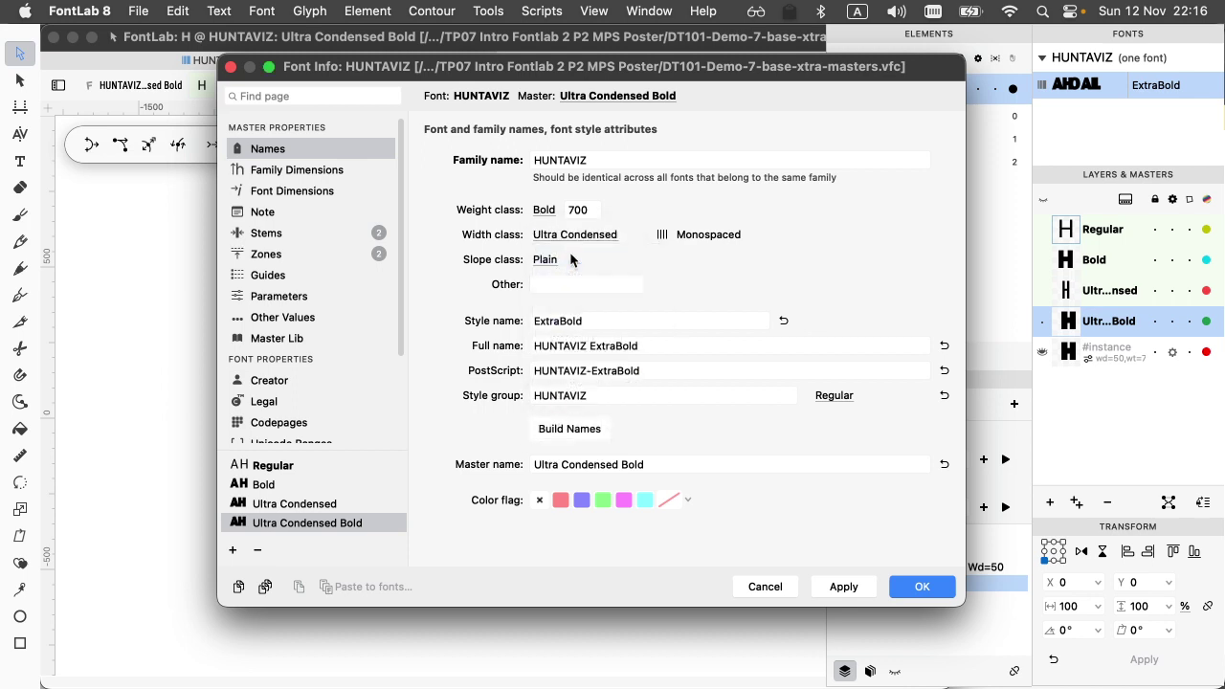
pyautogui.click(841, 585)
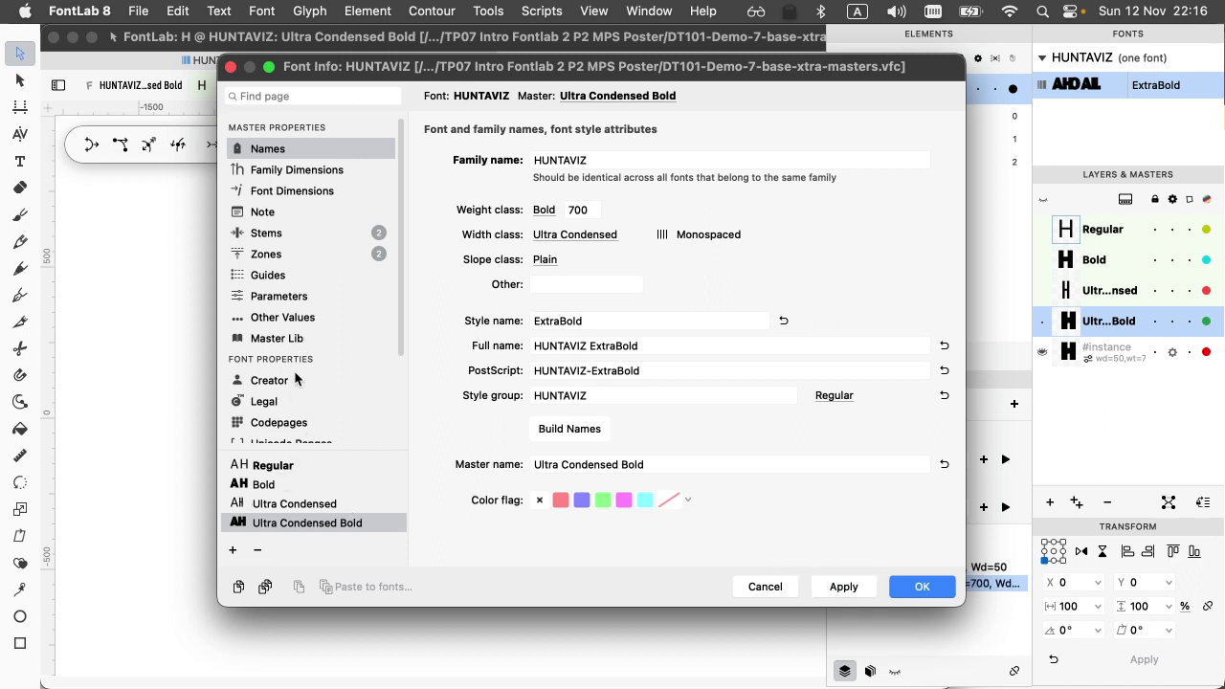
# - Check the attributes and axis locations of all four masters, then apply the settings and close Font Info
pyautogui.scroll(-5, 293, 371)
pyautogui.click(280, 348)
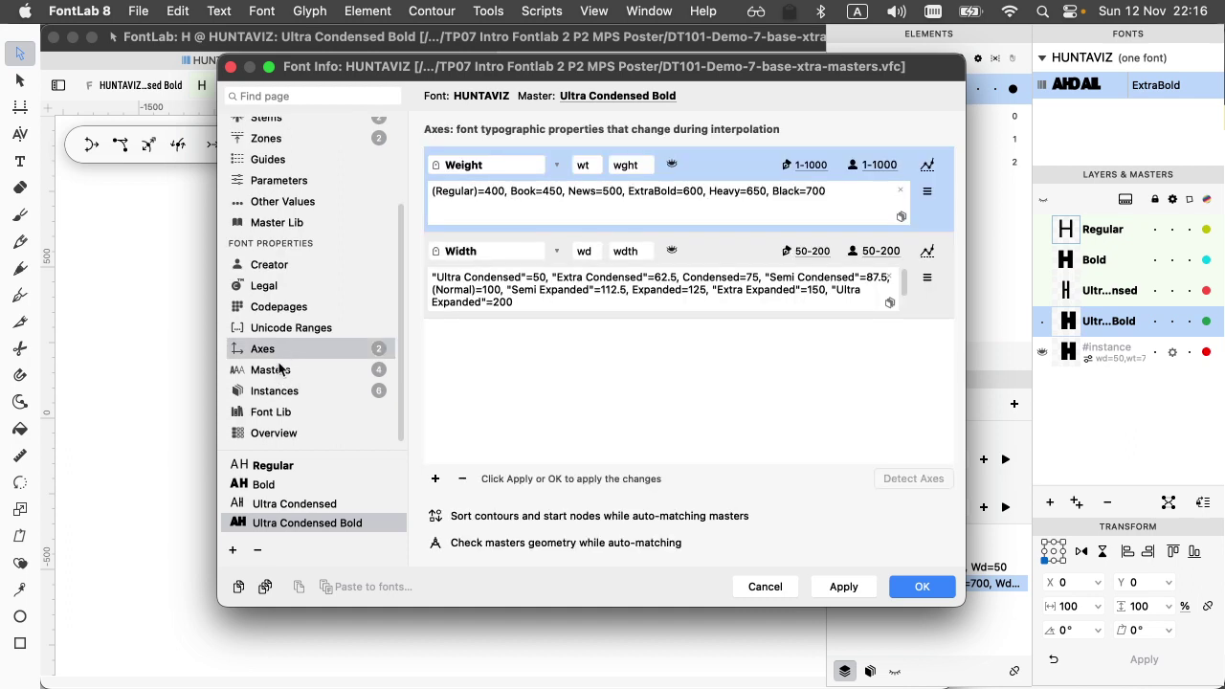
pyautogui.click(279, 371)
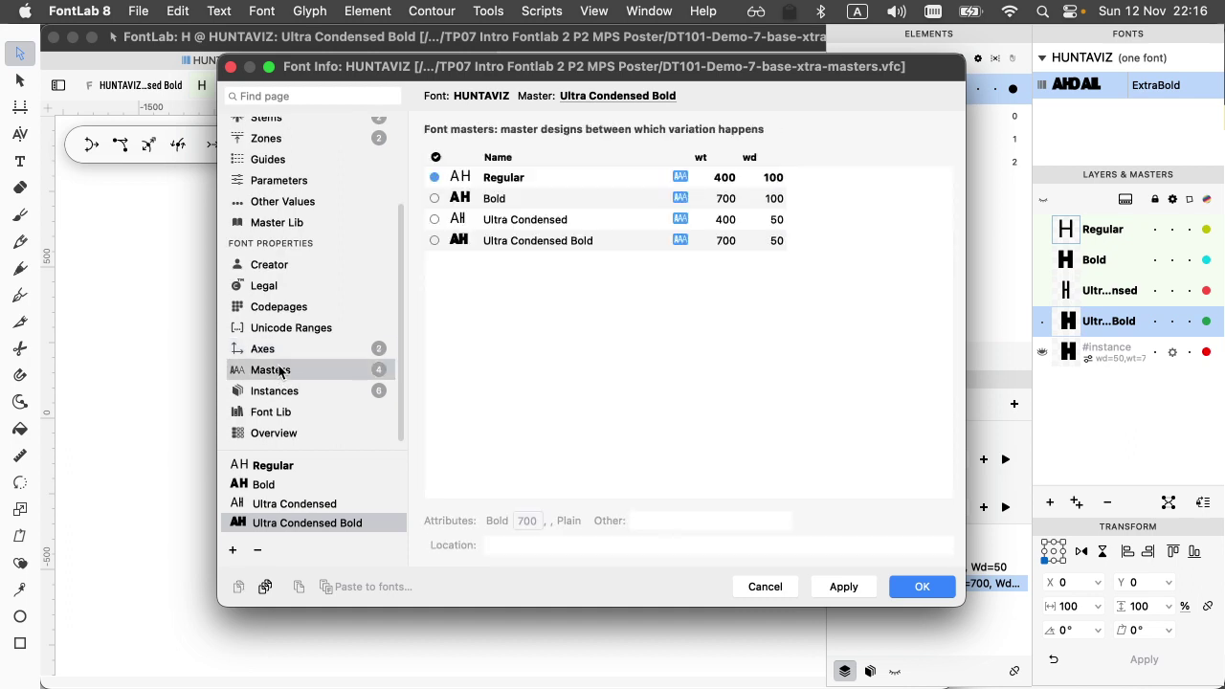
pyautogui.click(548, 178)
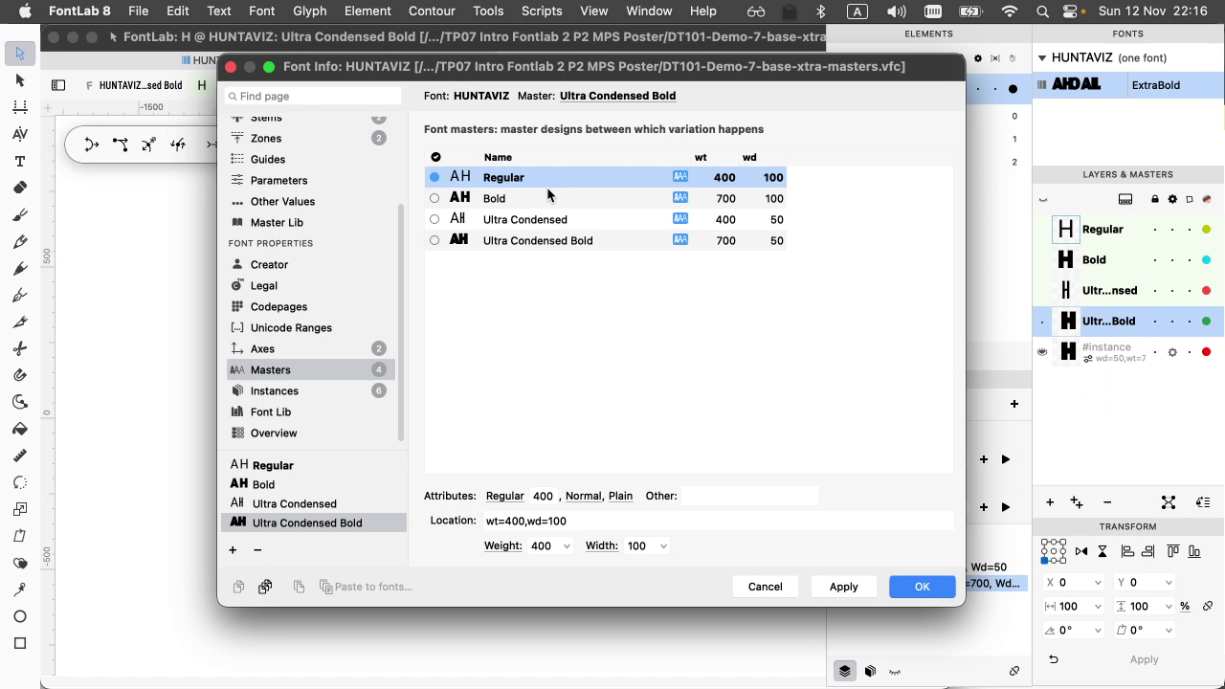
pyautogui.click(546, 191)
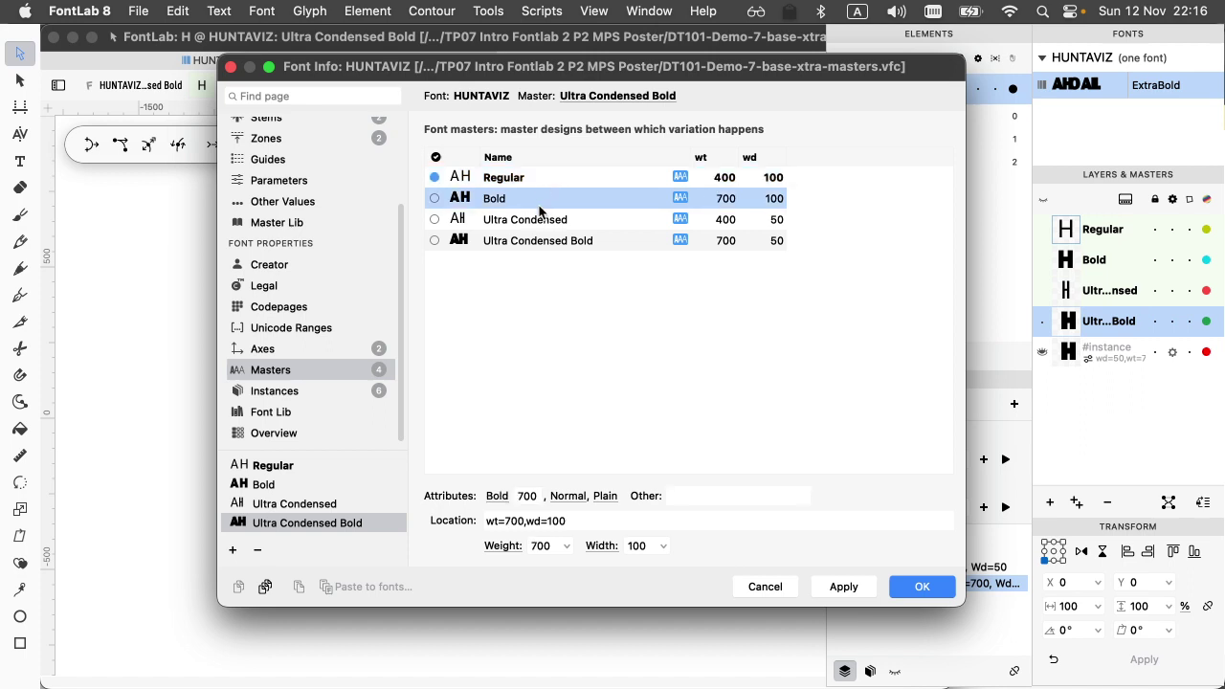
pyautogui.click(537, 220)
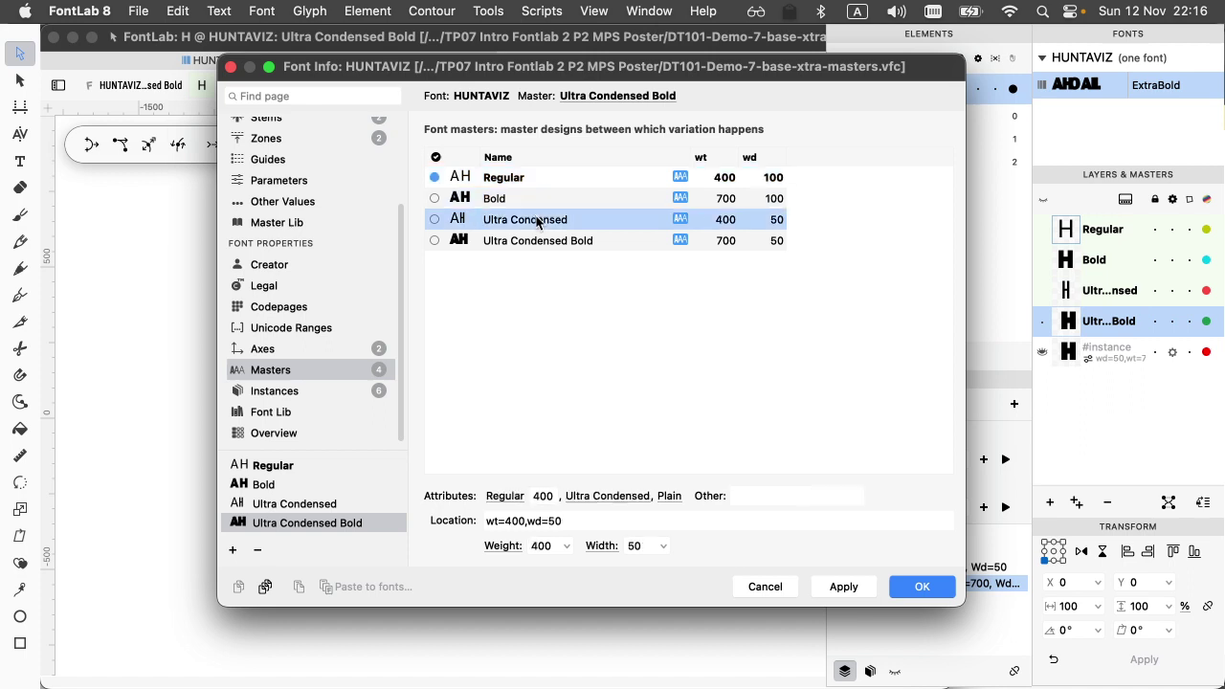
pyautogui.click(536, 242)
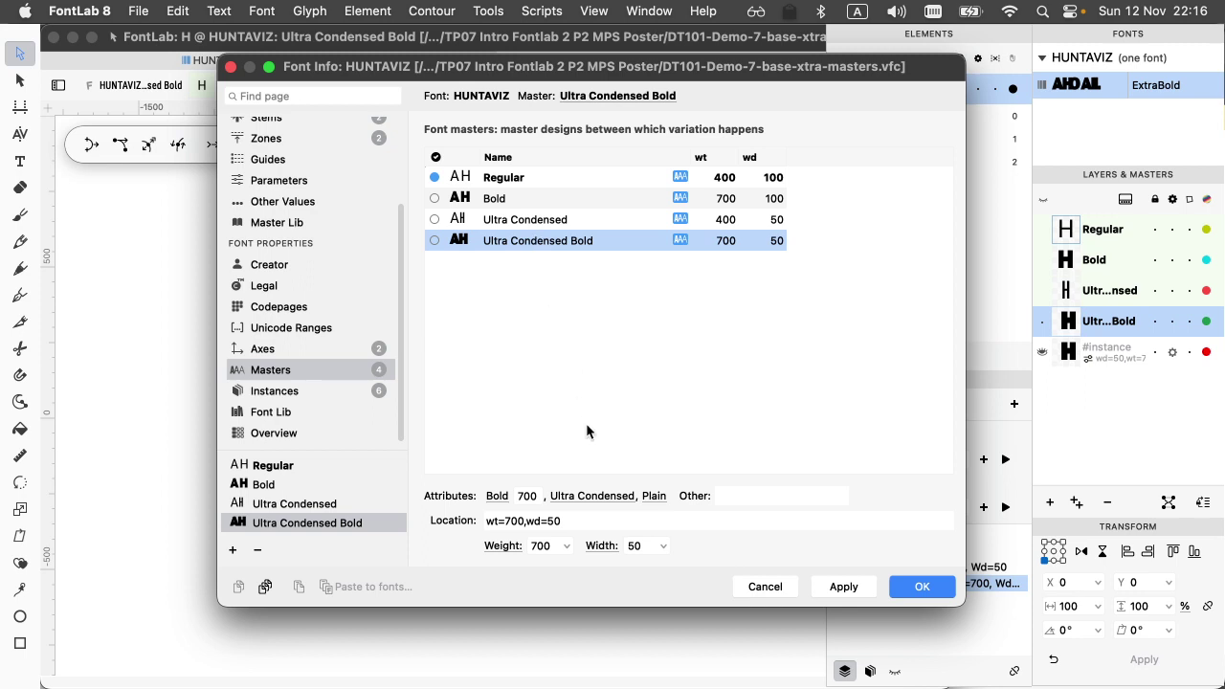
pyautogui.click(843, 586)
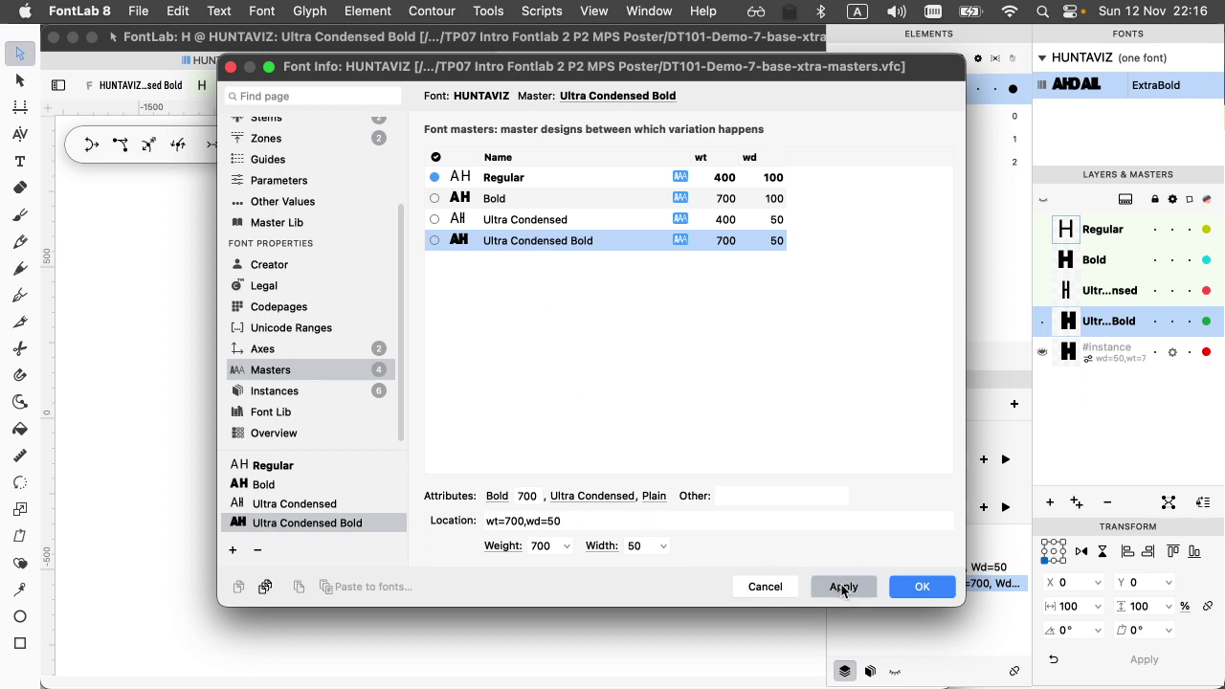
pyautogui.click(918, 587)
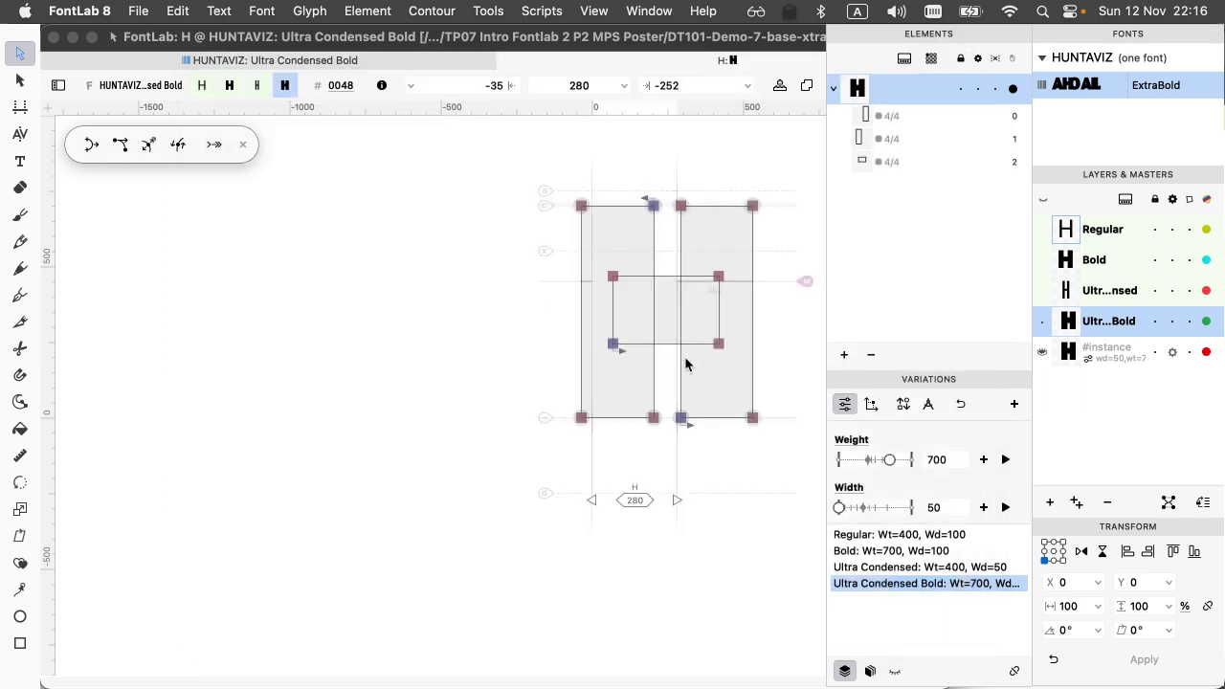
# - Export the font as Variable TT, open its export folder and load DT101-Demo-7-base-xtra-masters-VF.ttf into Font Gauntlet
pyautogui.press('super+e')
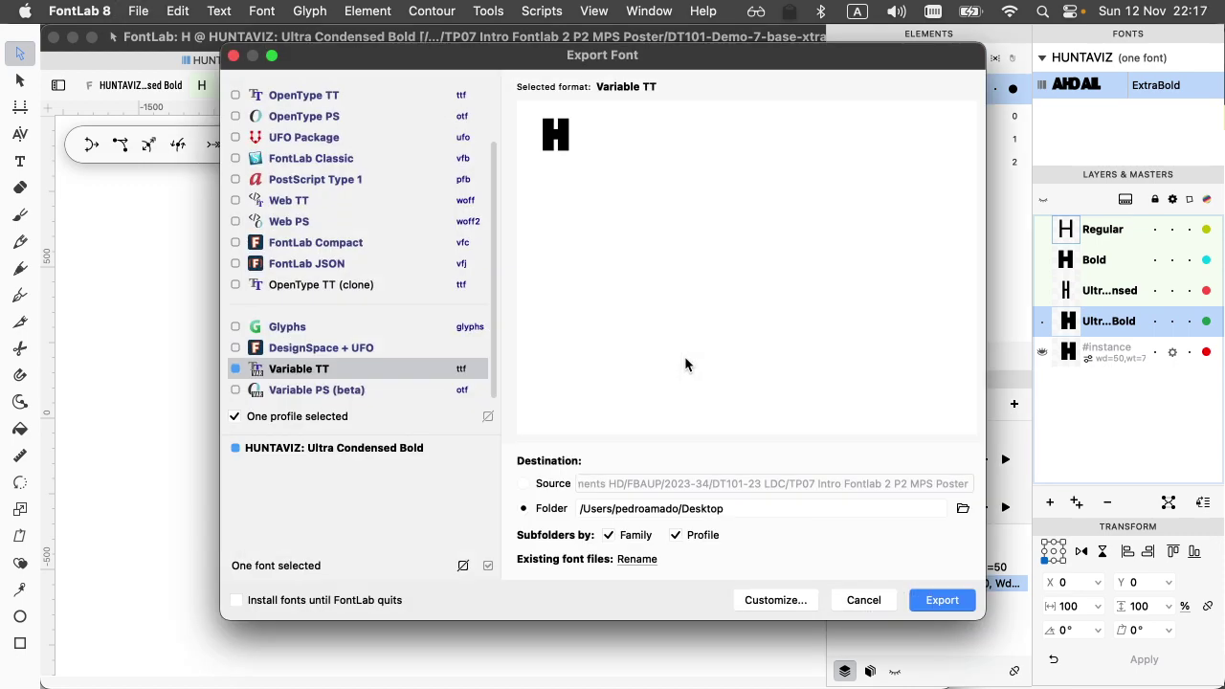
pyautogui.press('Return')
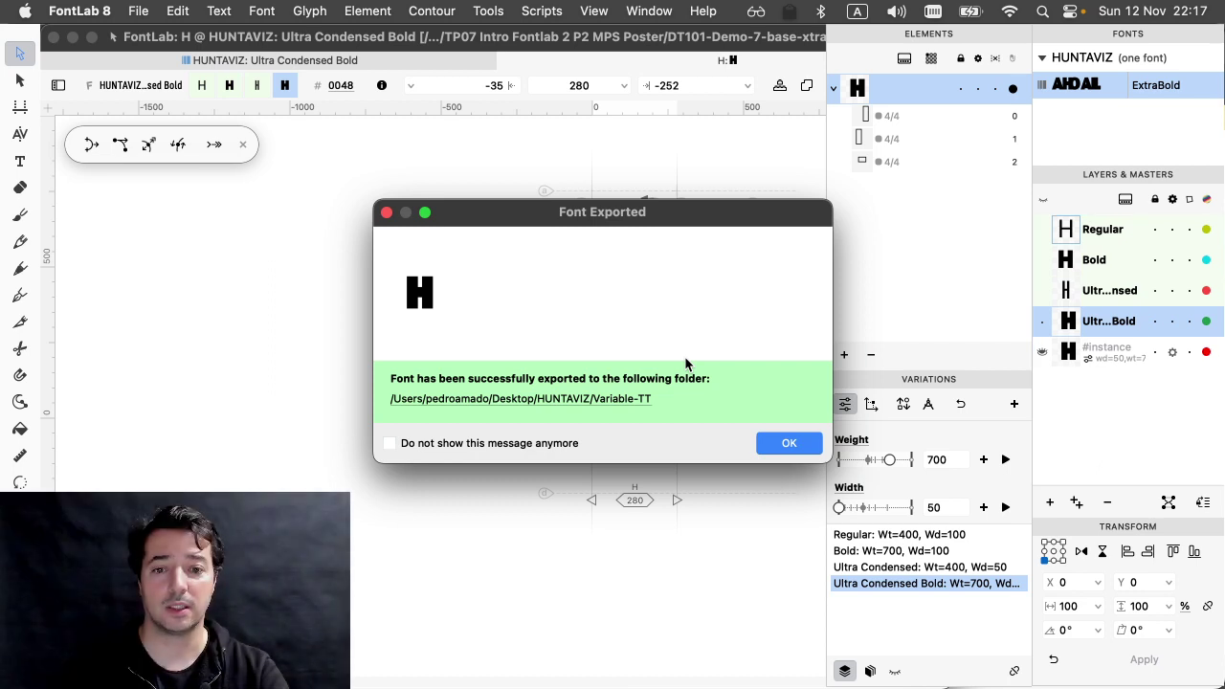
pyautogui.click(646, 399)
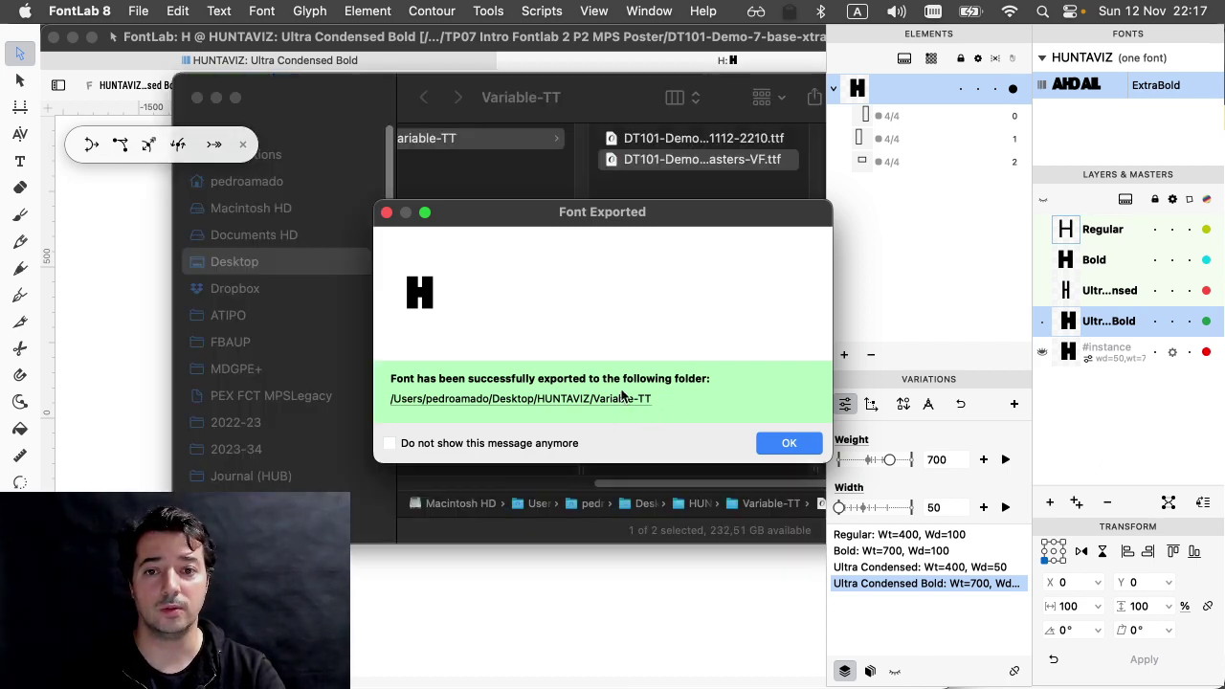
pyautogui.click(649, 110)
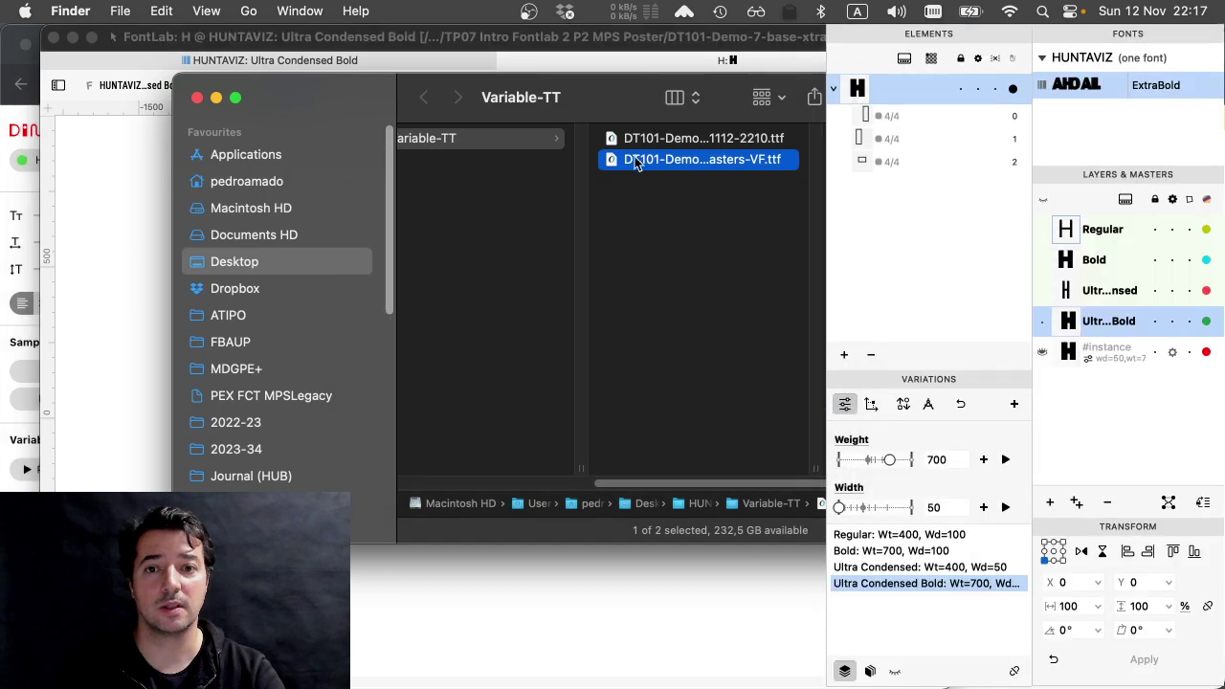
pyautogui.moveTo(634, 158); pyautogui.dragTo(545, 229)
pyautogui.press('super+Tab')
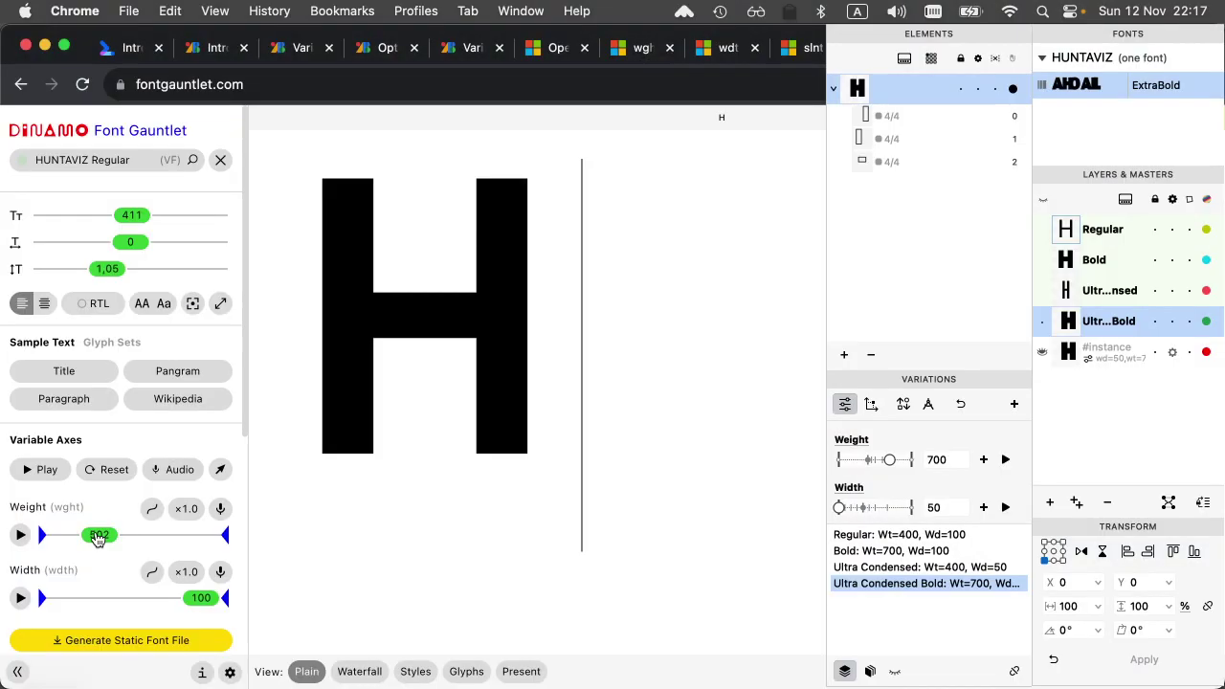
# - Preview the H in Font Gauntlet at Weight 900 and Width 50
pyautogui.moveTo(99, 541); pyautogui.dragTo(212, 544)
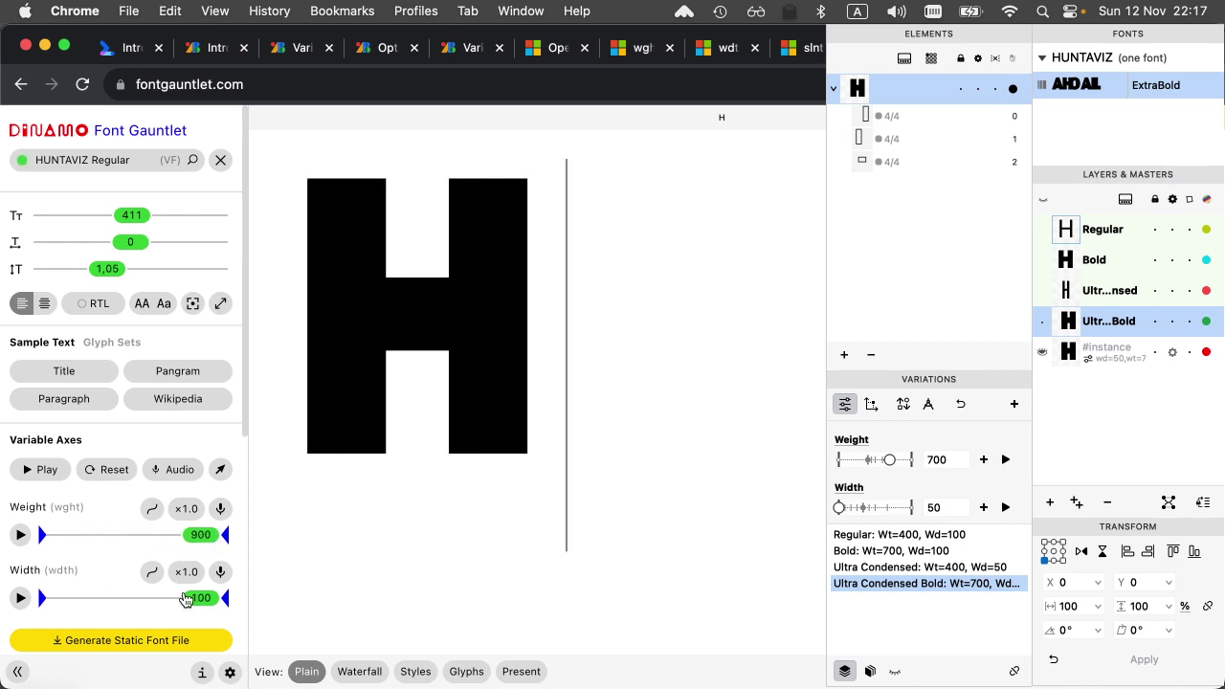
pyautogui.moveTo(198, 599); pyautogui.dragTo(66, 601)
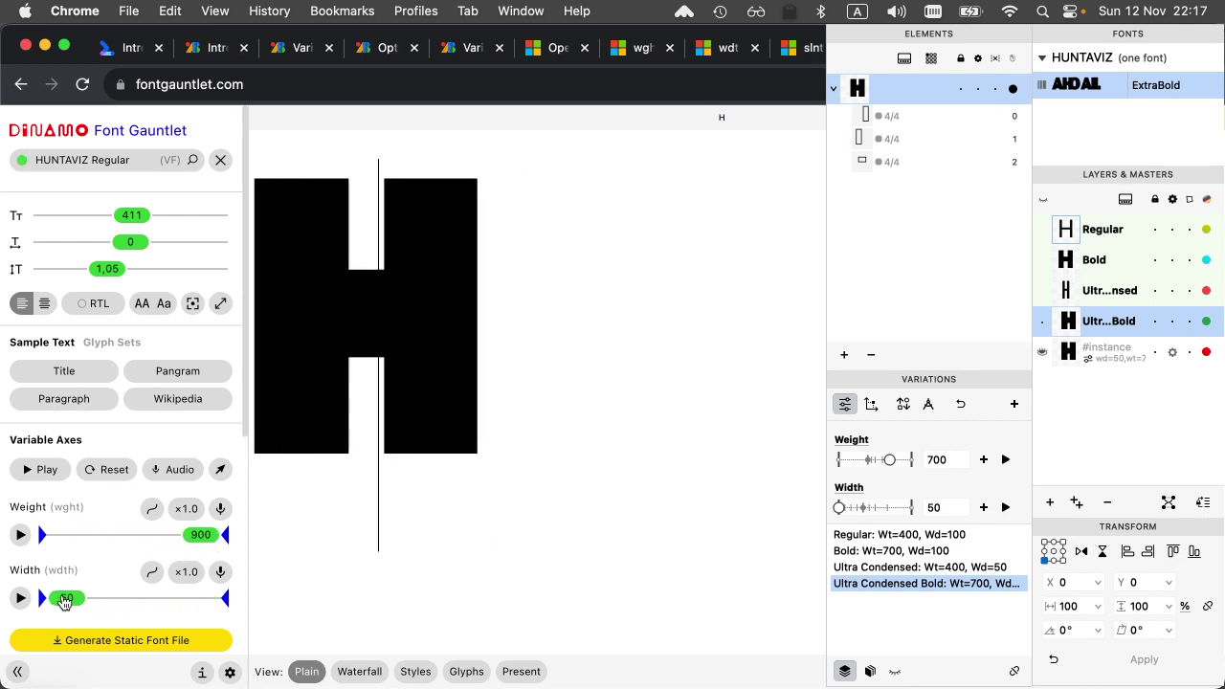
pyautogui.moveTo(200, 535)
pyautogui.mouseDown()
pyautogui.moveTo(69, 545)
pyautogui.moveTo(222, 544)
pyautogui.mouseUp()
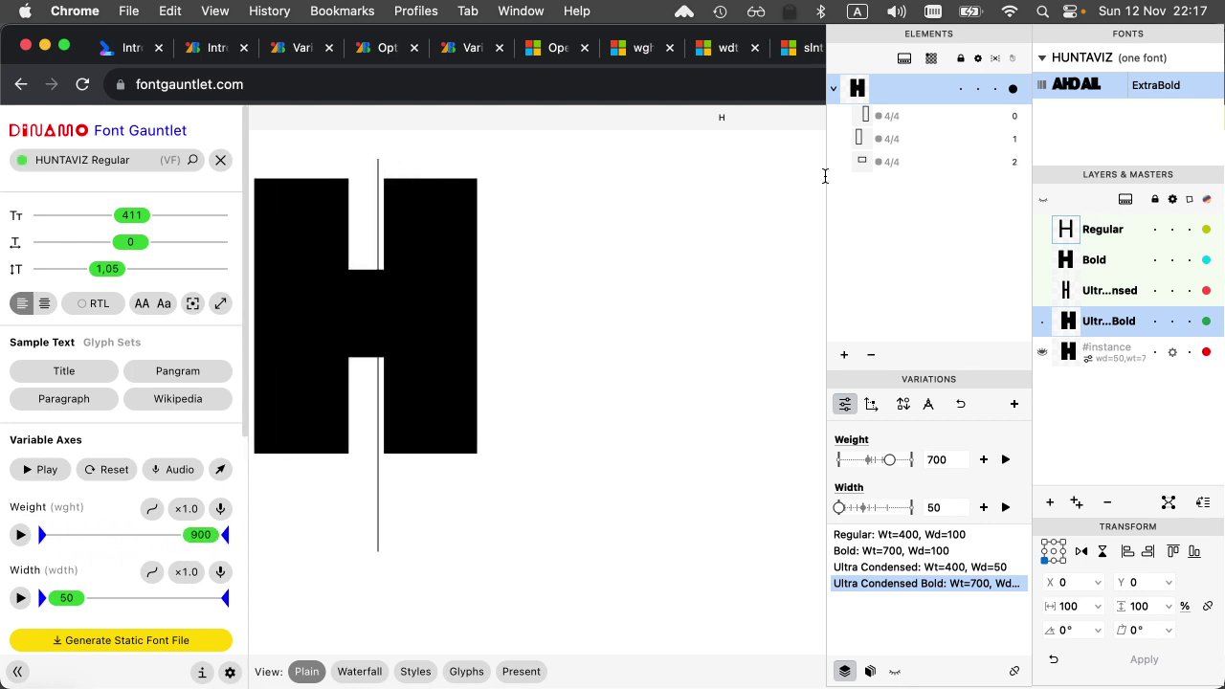
# - Return to FontLab and examine the Bold master's H against the Font Gauntlet preview, checking its stem thickness
pyautogui.click(1093, 320)
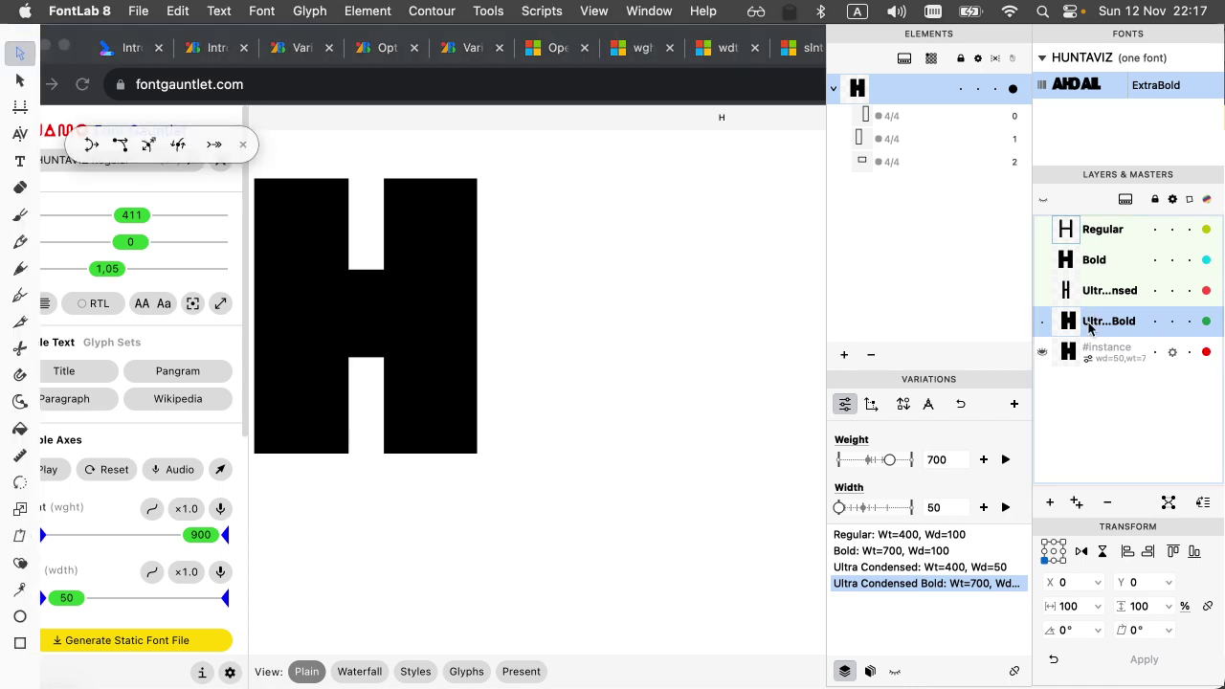
pyautogui.doubleClick(1109, 264)
pyautogui.click(1131, 259)
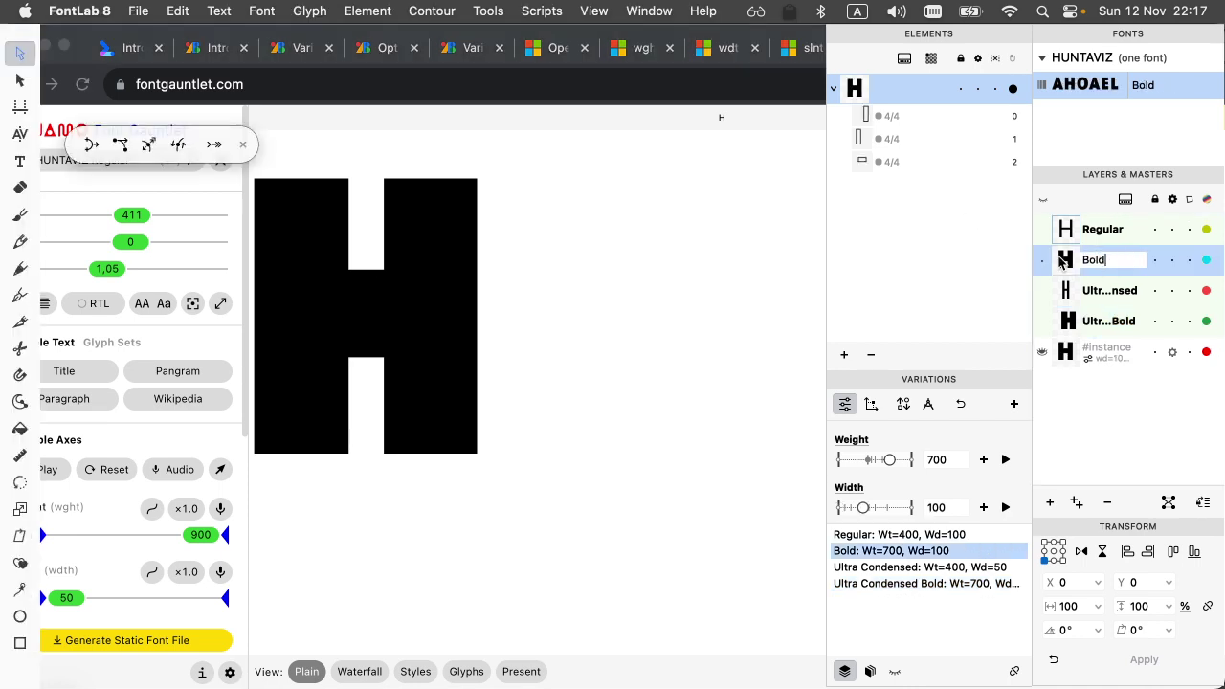
pyautogui.press('Return')
pyautogui.click(716, 213)
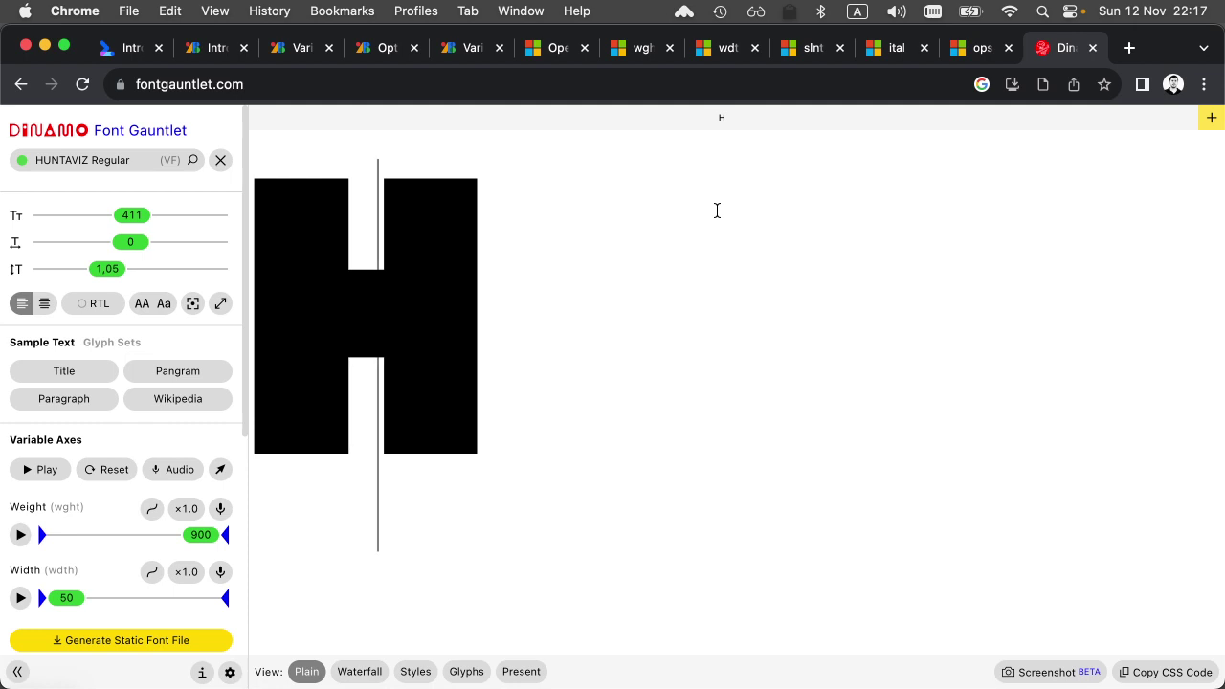
pyautogui.press('super+Tab')
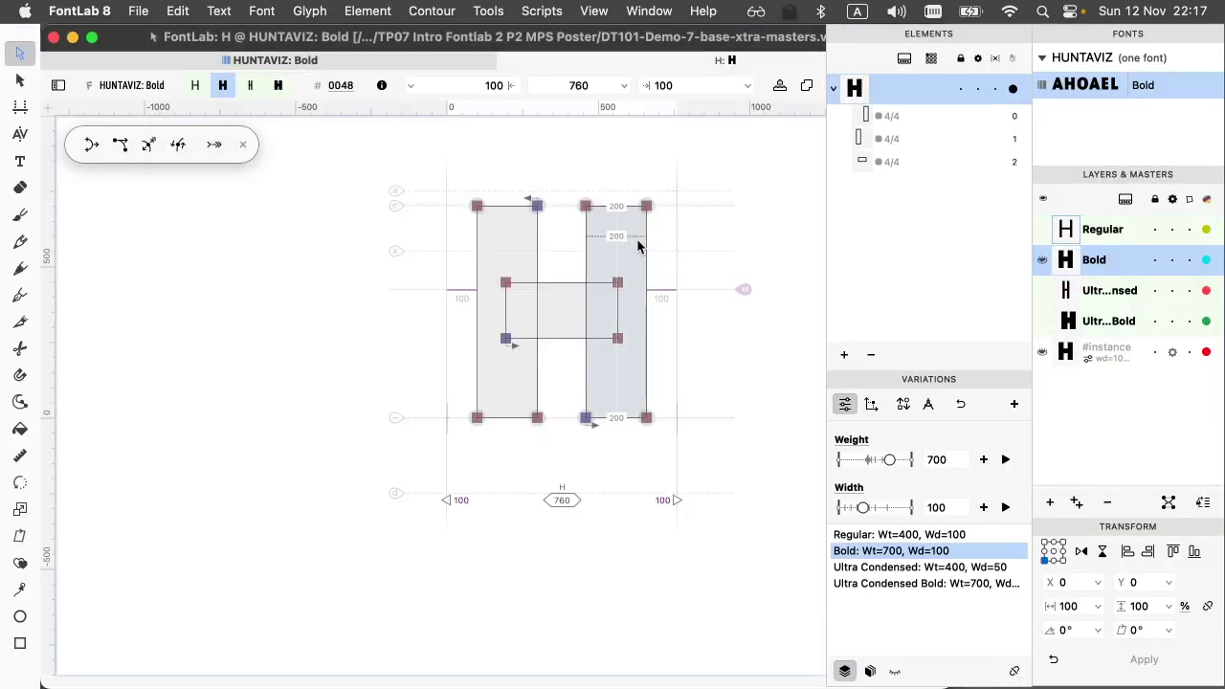
# - In the Ultra Condensed Bold master, move the outer edge of the H's right stem to X 495, making the stem 200 units wide
pyautogui.click(1105, 323)
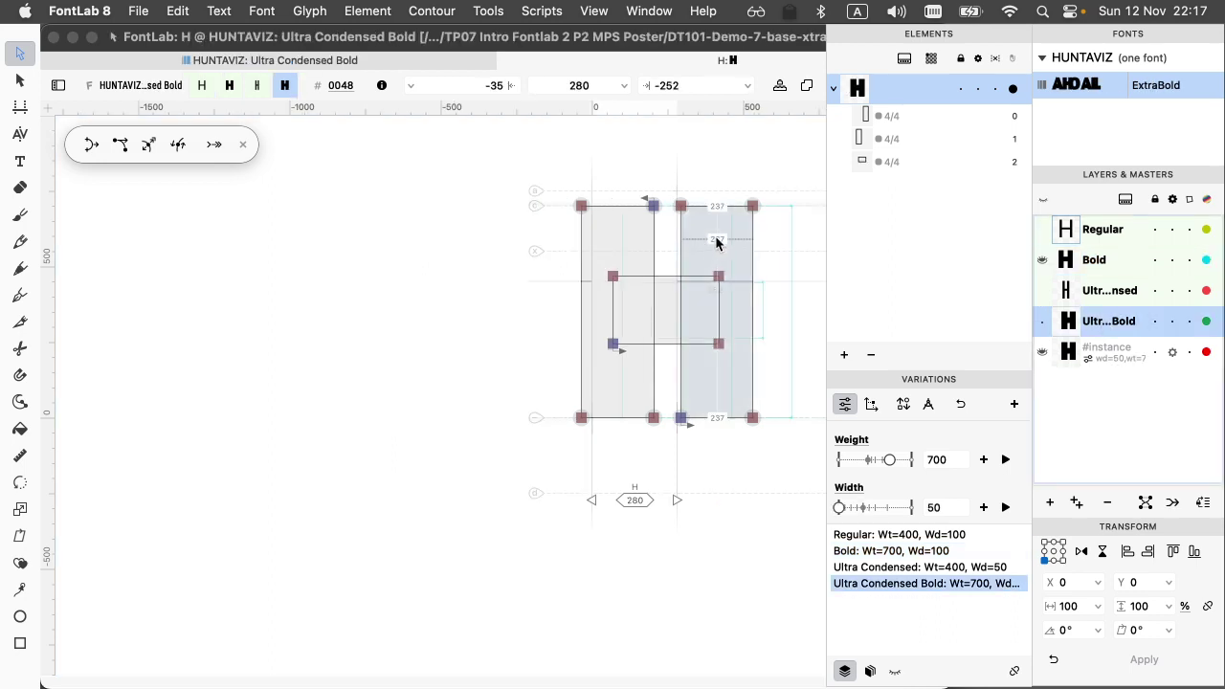
pyautogui.click(756, 235)
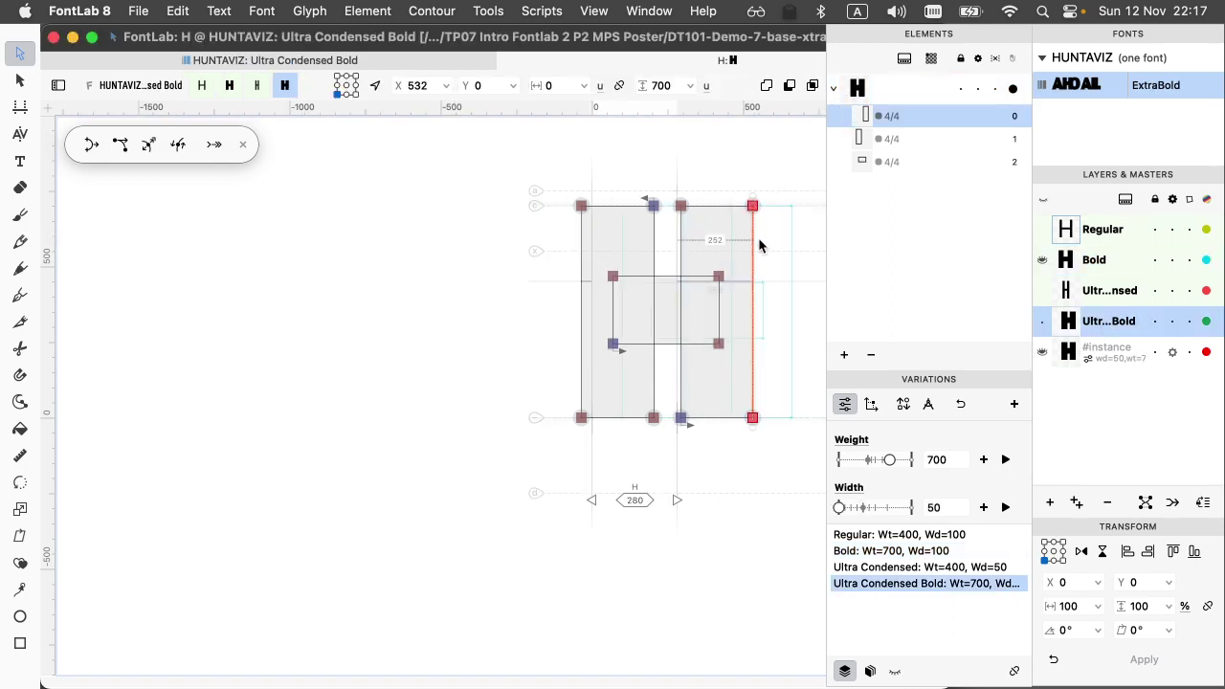
pyautogui.hotkey('shift', 'Left')
pyautogui.hotkey('shift', 'Left')
pyautogui.hotkey('shift', 'Left')
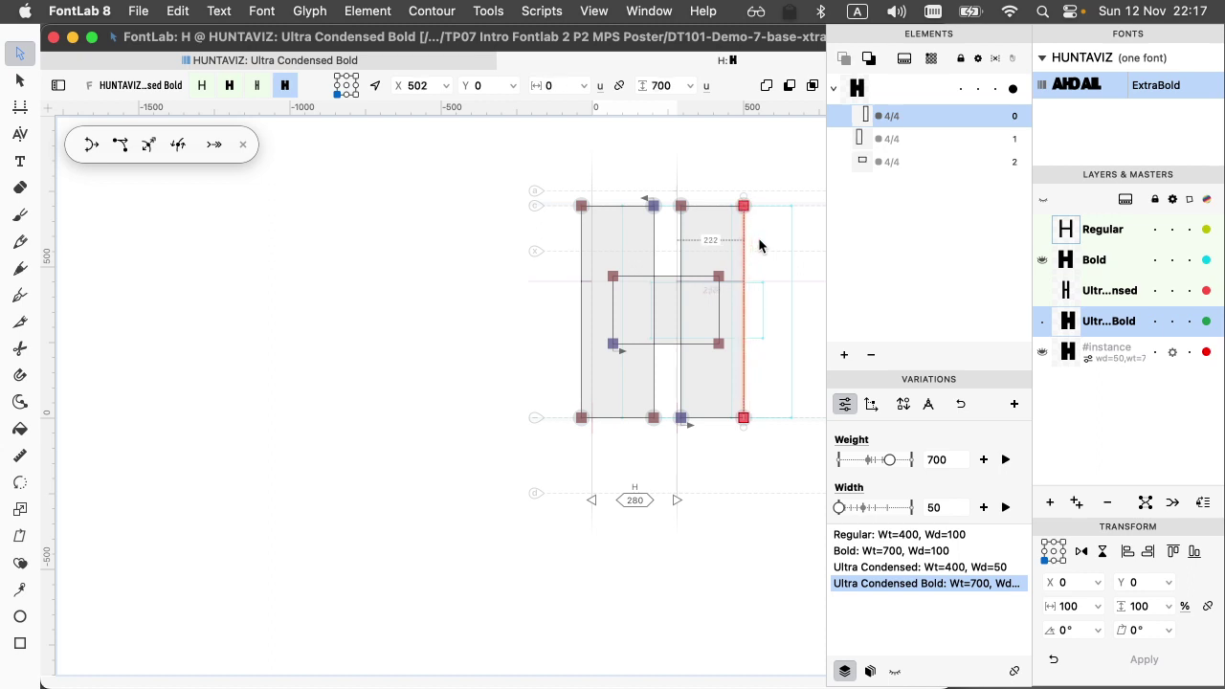
pyautogui.press('Left')
pyautogui.press('Left')
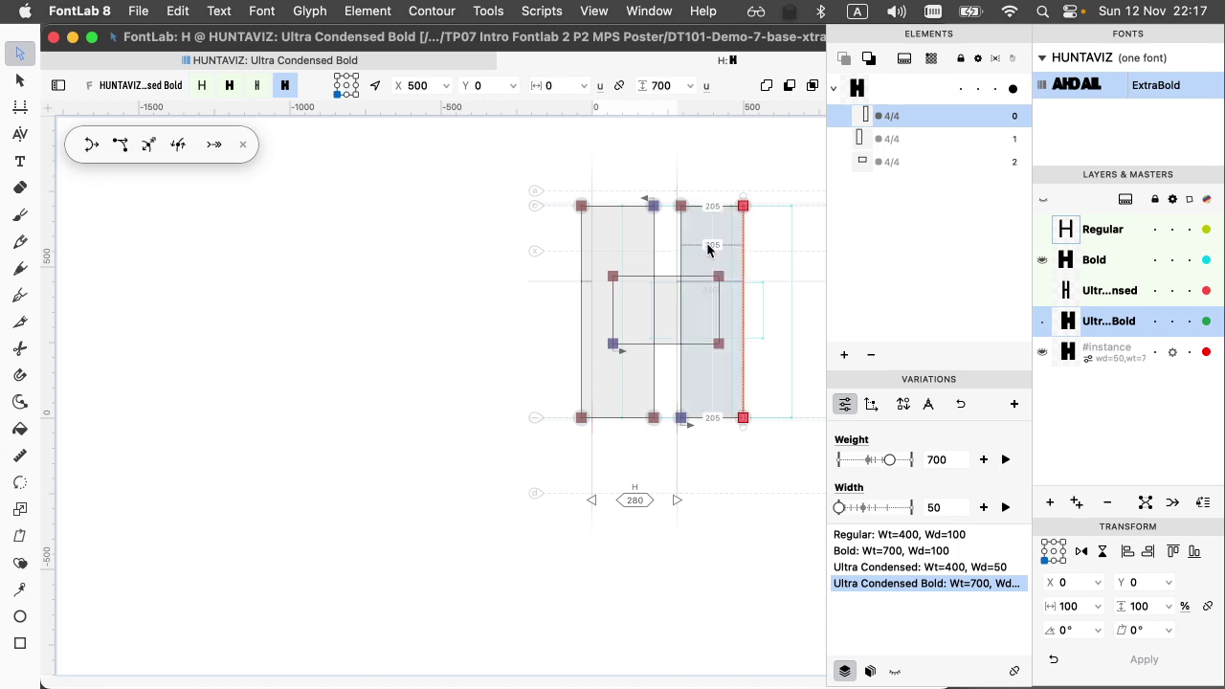
pyautogui.press('Left')
pyautogui.press('Left')
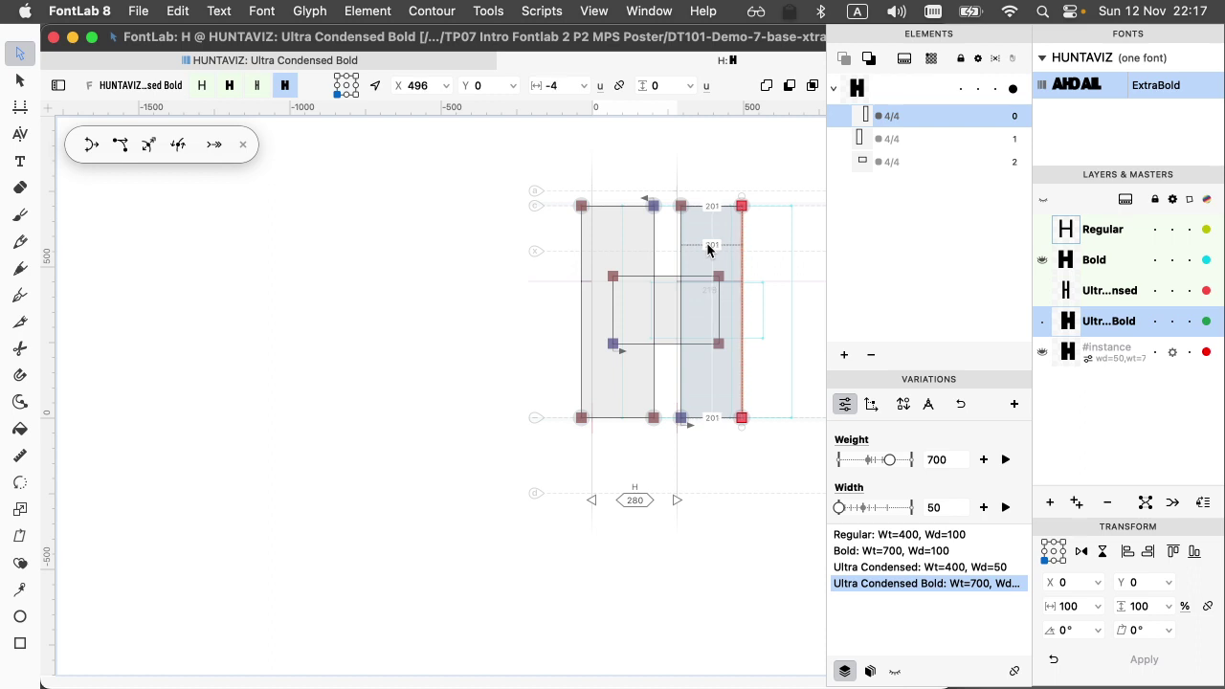
pyautogui.click(613, 246)
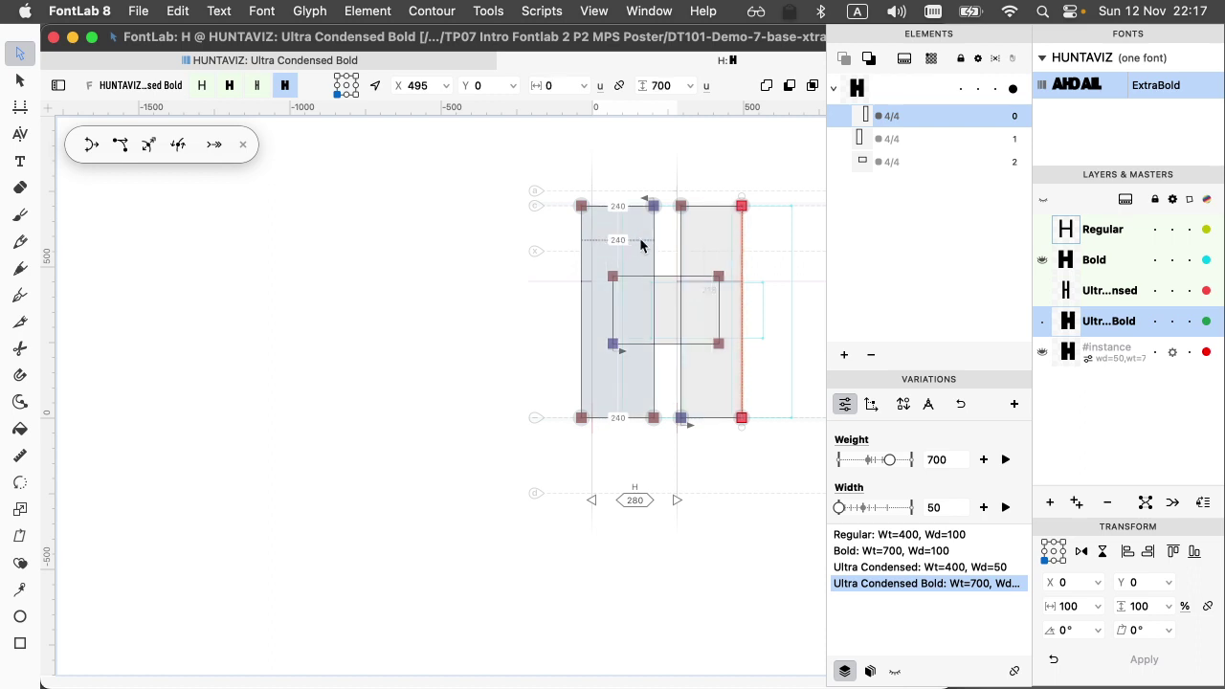
# - Move the outer edge of the H's left stem to X 5, making the stem 200 units wide
pyautogui.click(580, 248)
pyautogui.moveTo(580, 252); pyautogui.dragTo(591, 249)
pyautogui.hotkey('shift', 'Right')
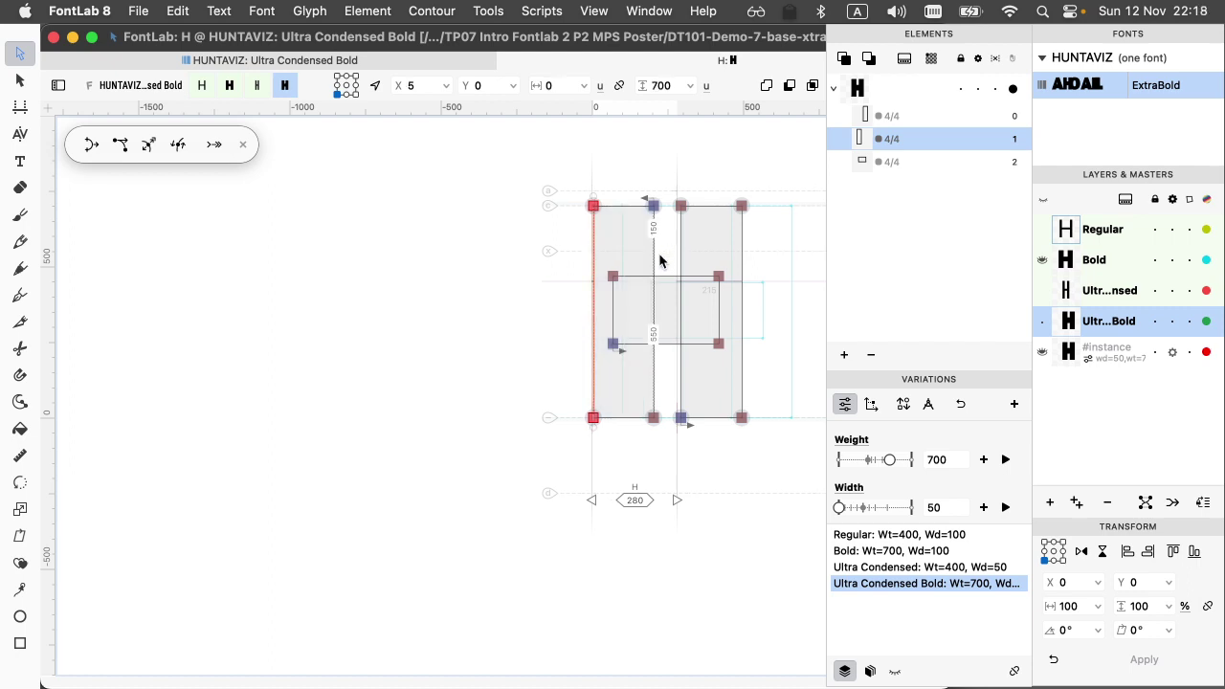
# - Select the whole H and set its left and right sidebearings to the linked value =45
pyautogui.press('super+a')
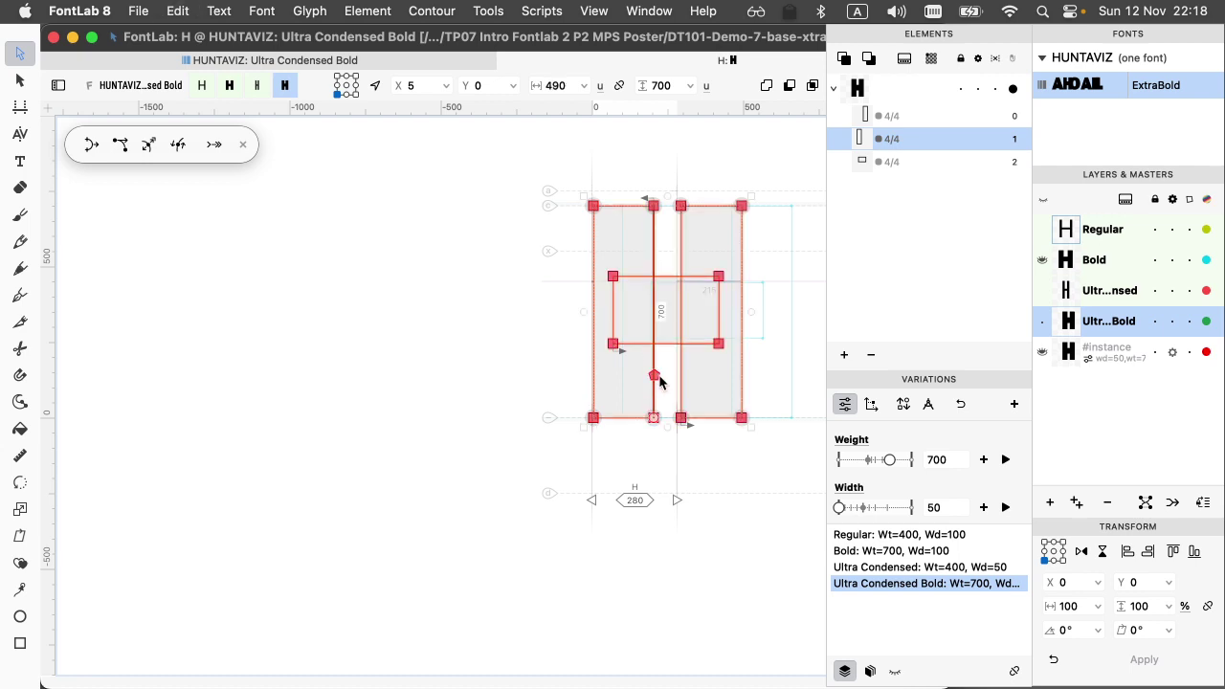
pyautogui.scroll(3, 597, 507)
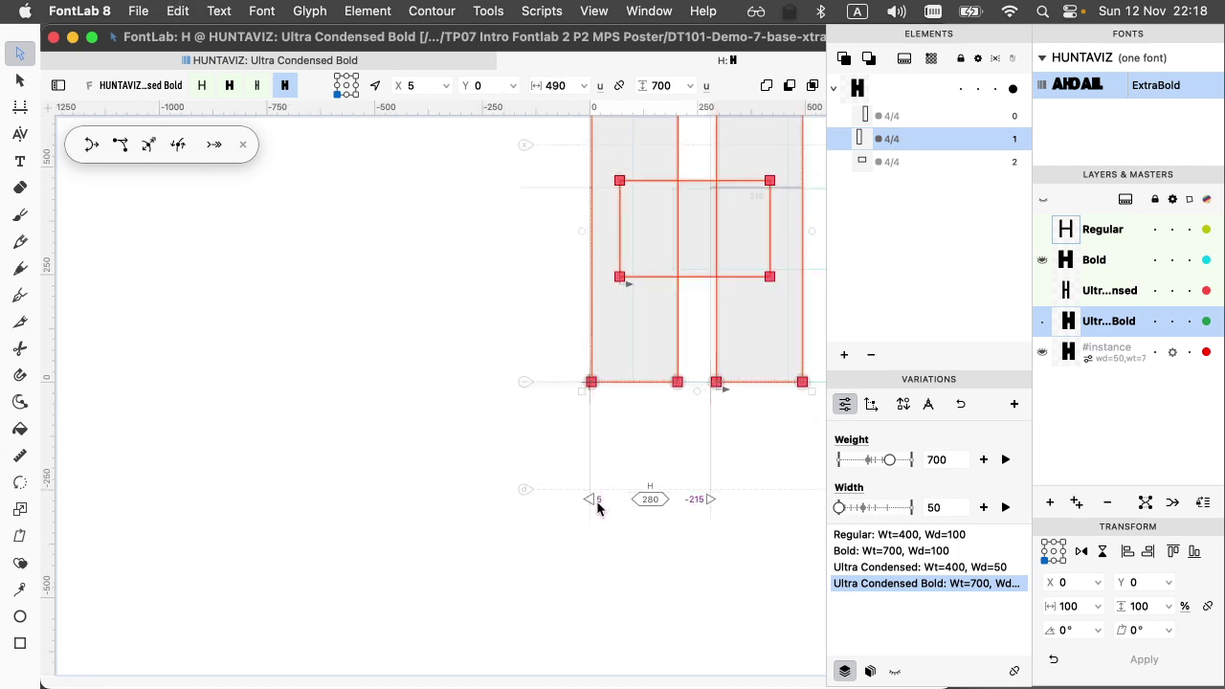
pyautogui.hscroll(3, 689, 361)
pyautogui.hscroll(-2, 520, 424)
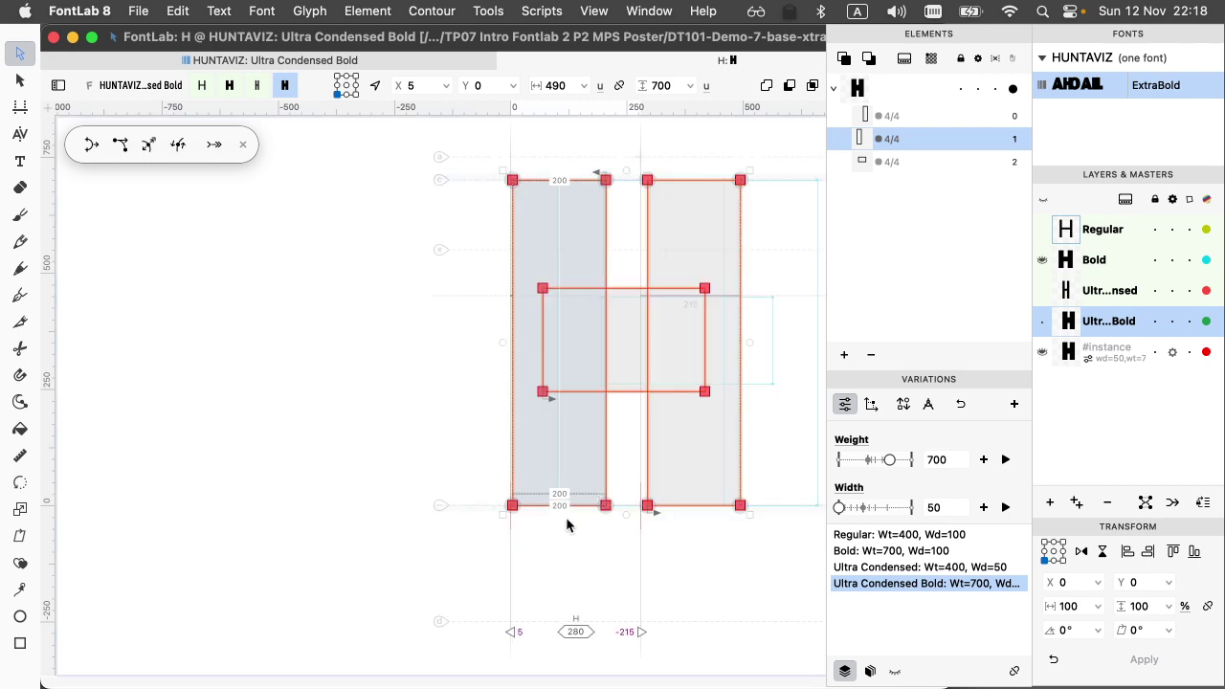
pyautogui.click(518, 633)
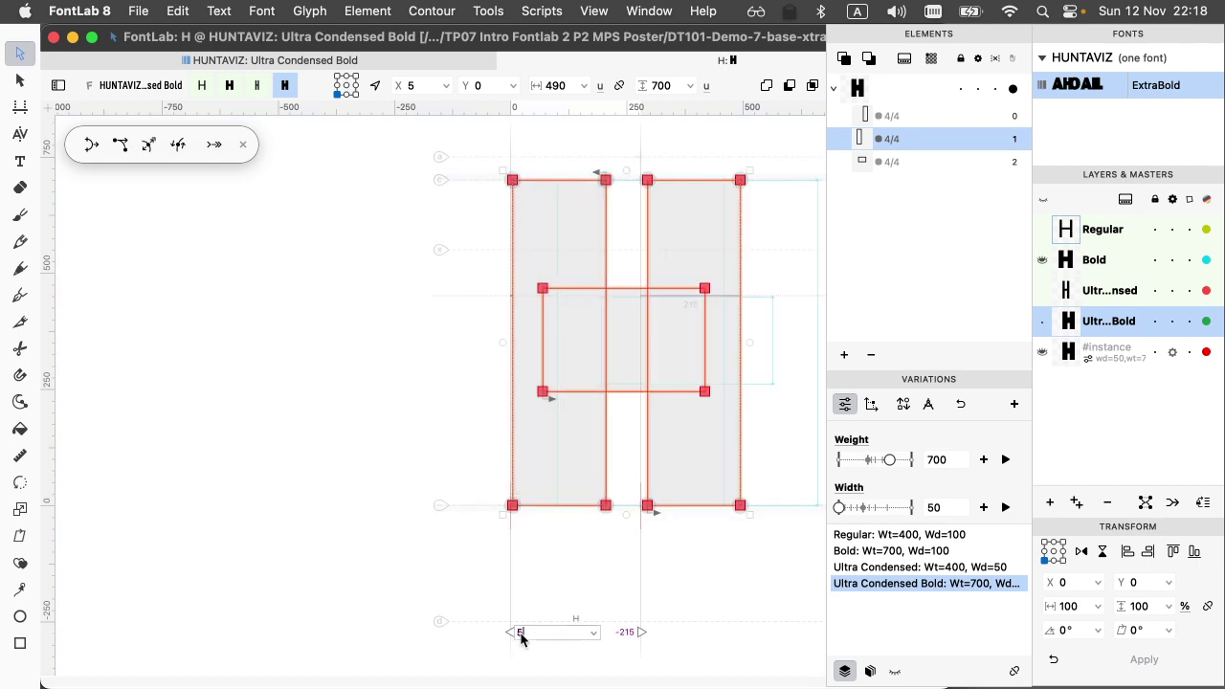
pyautogui.write('=45')
pyautogui.press('Return')
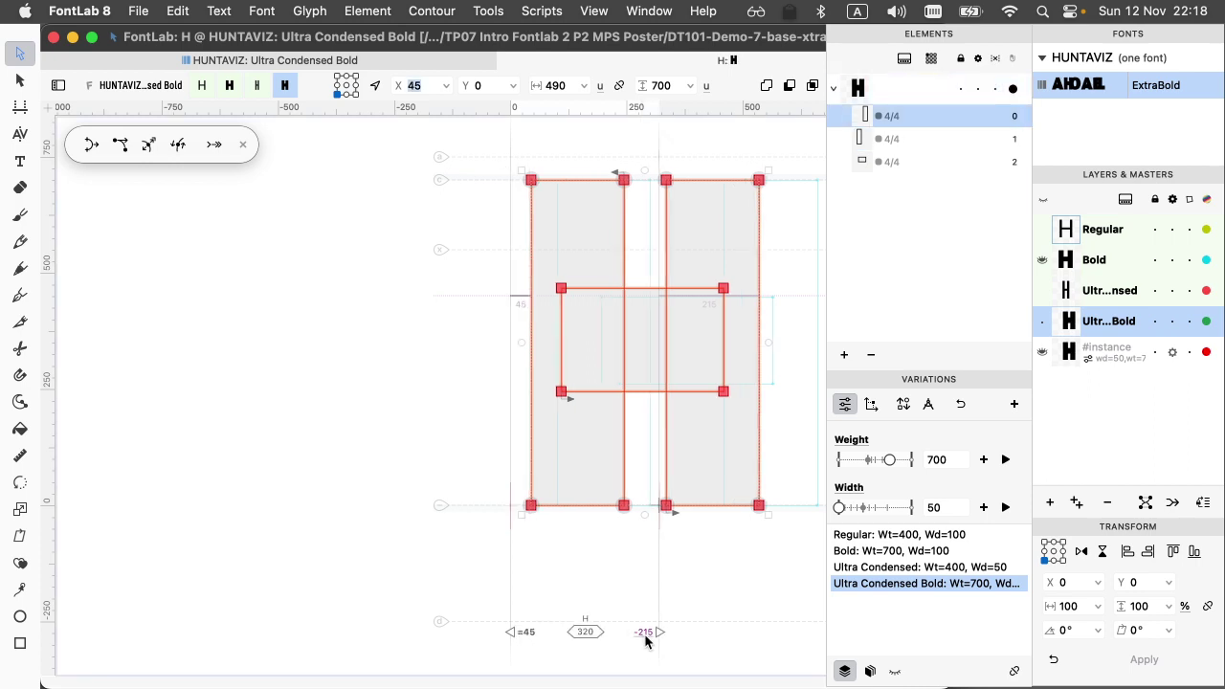
pyautogui.click(644, 635)
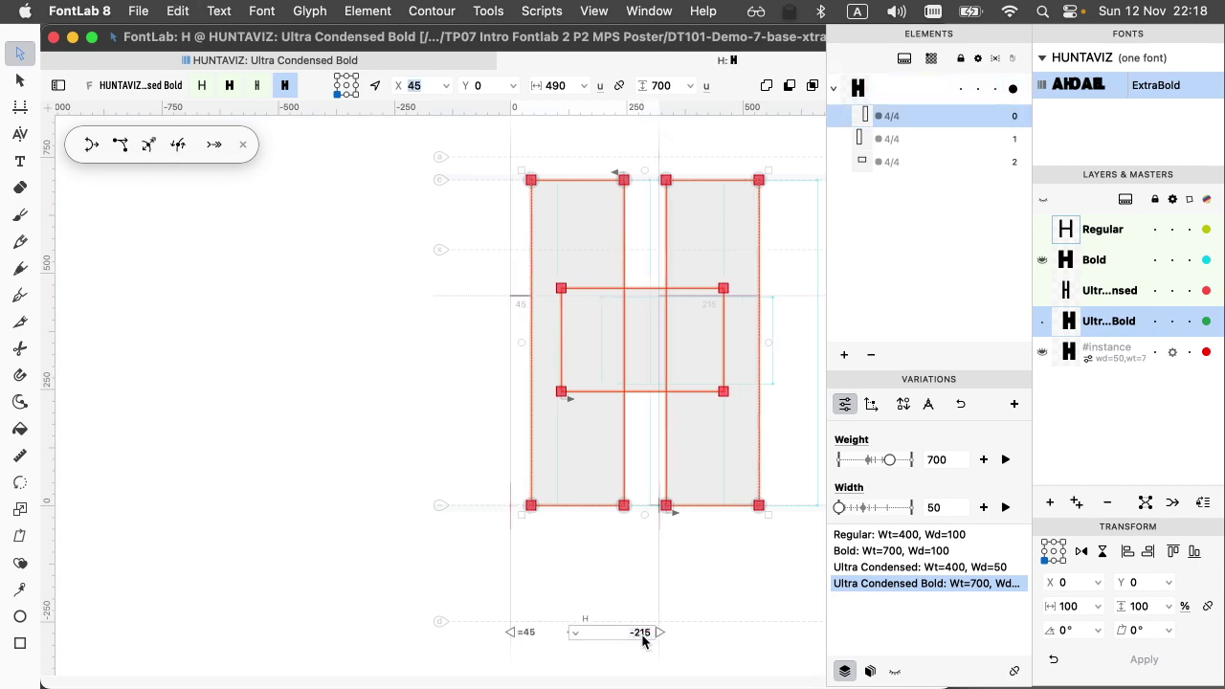
pyautogui.write('=45')
pyautogui.press('Return')
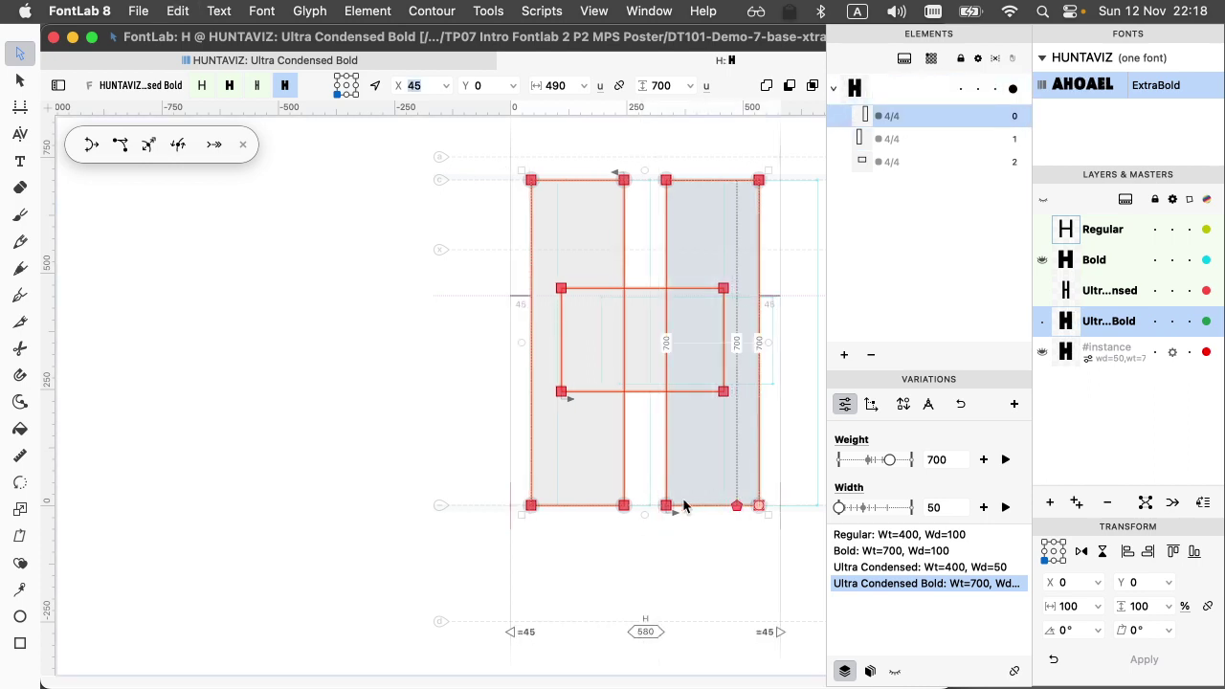
# - Test the linked sidebearings by moving the right stem's outer edge to X 565 and back to 535, and preview the filled H
pyautogui.click(757, 352)
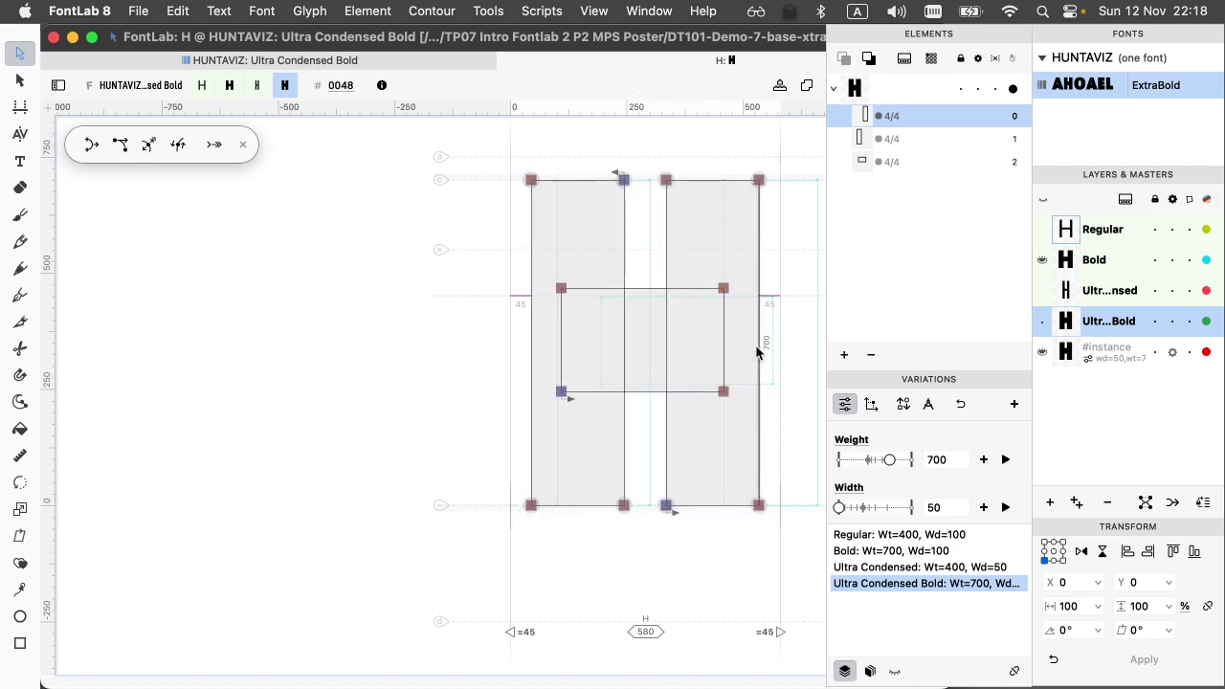
pyautogui.hotkey('shift', 'Right')
pyautogui.hotkey('shift', 'Right')
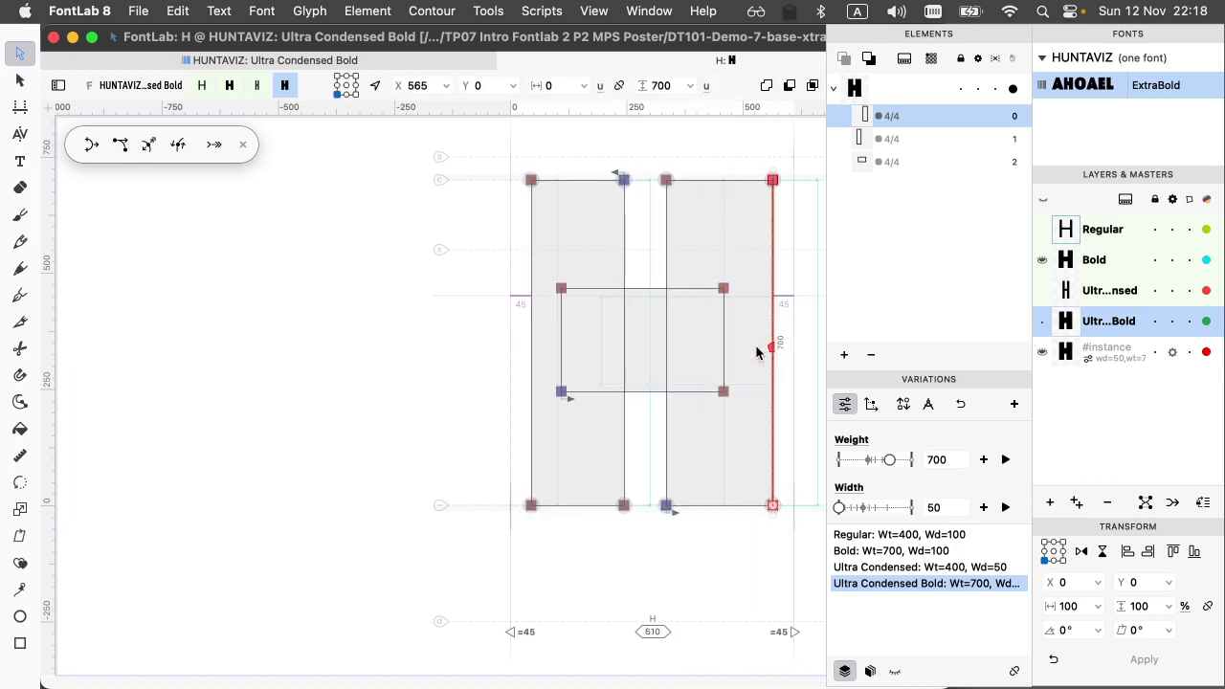
pyautogui.hotkey('shift', 'Left')
pyautogui.hotkey('shift', 'Left')
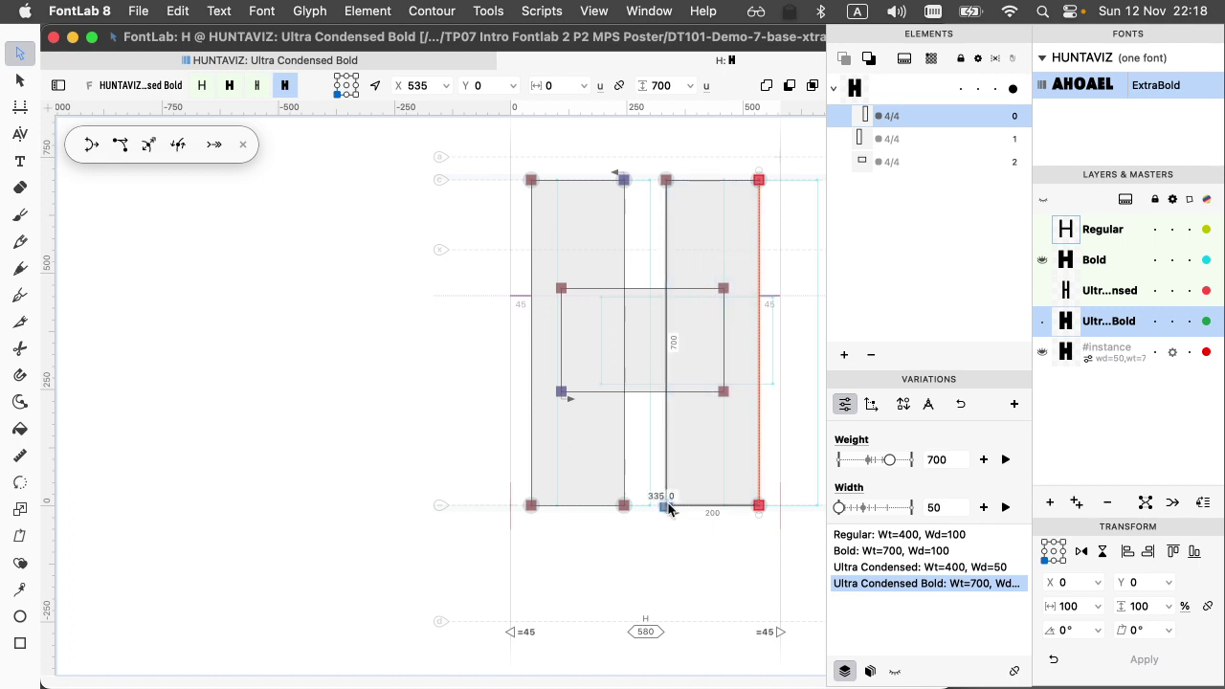
pyautogui.press('`')
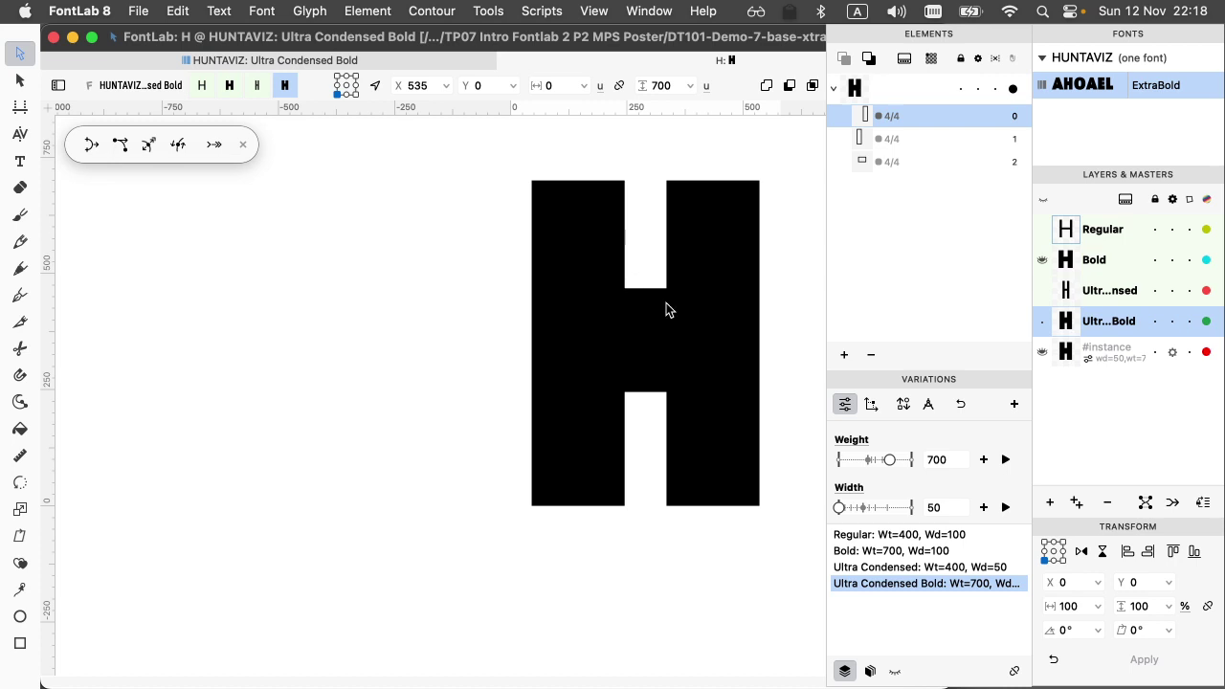
pyautogui.press('`')
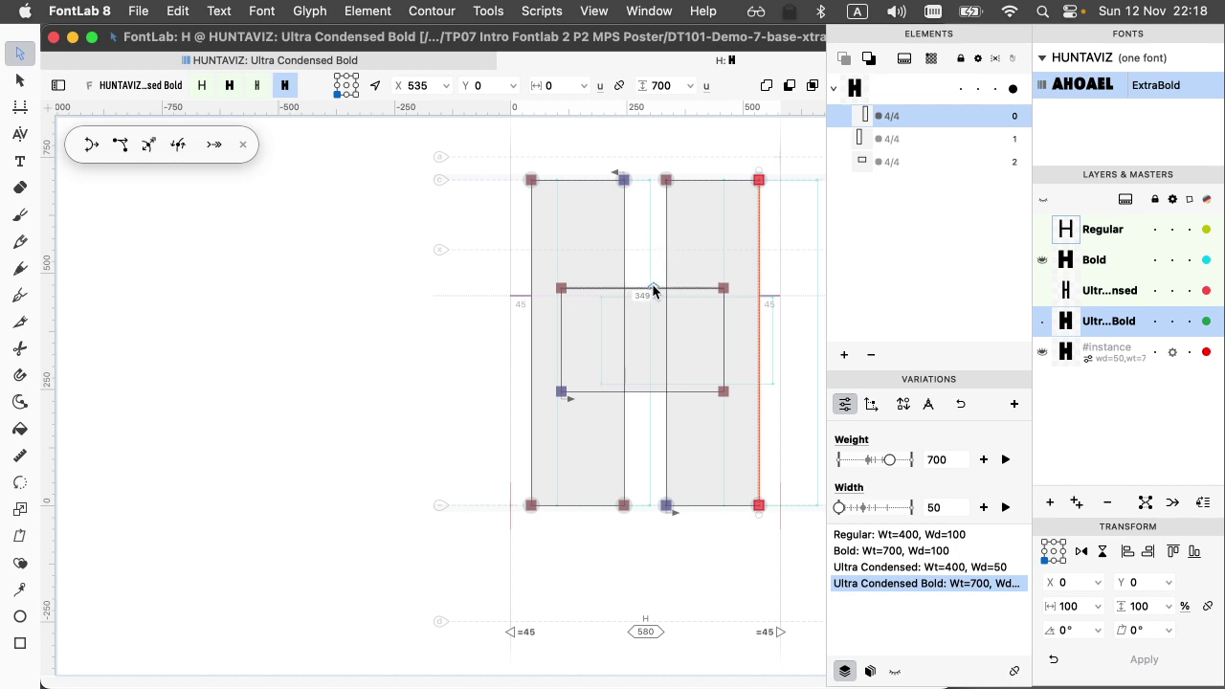
# - Export the revised font as Variable TT and load DT101-Demo-7-base-xtra-masters-VF.ttf from the export folder into Font Gauntlet
pyautogui.press('super+e')
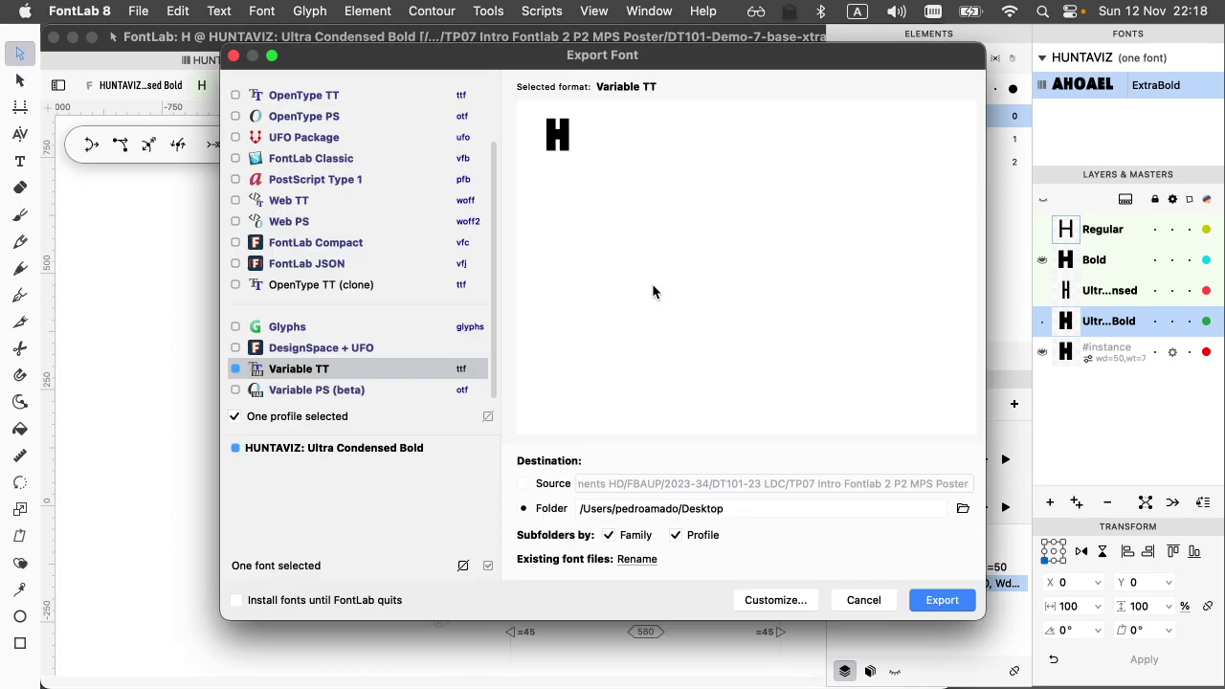
pyautogui.press('Return')
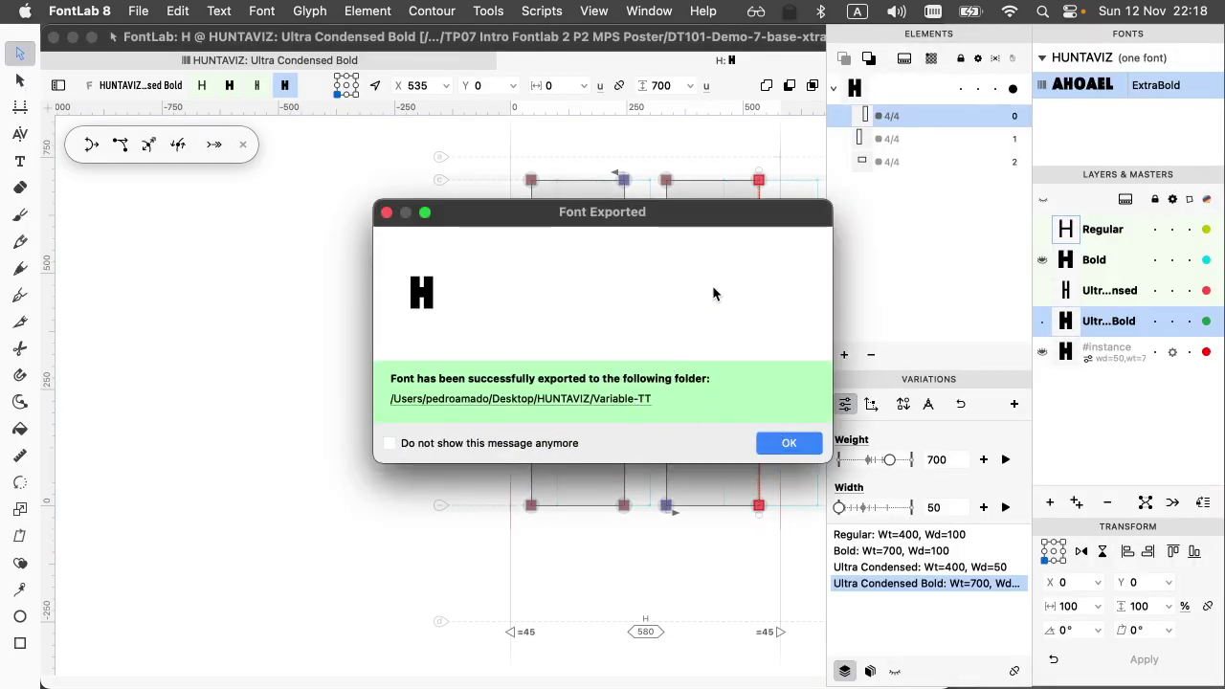
pyautogui.click(679, 187)
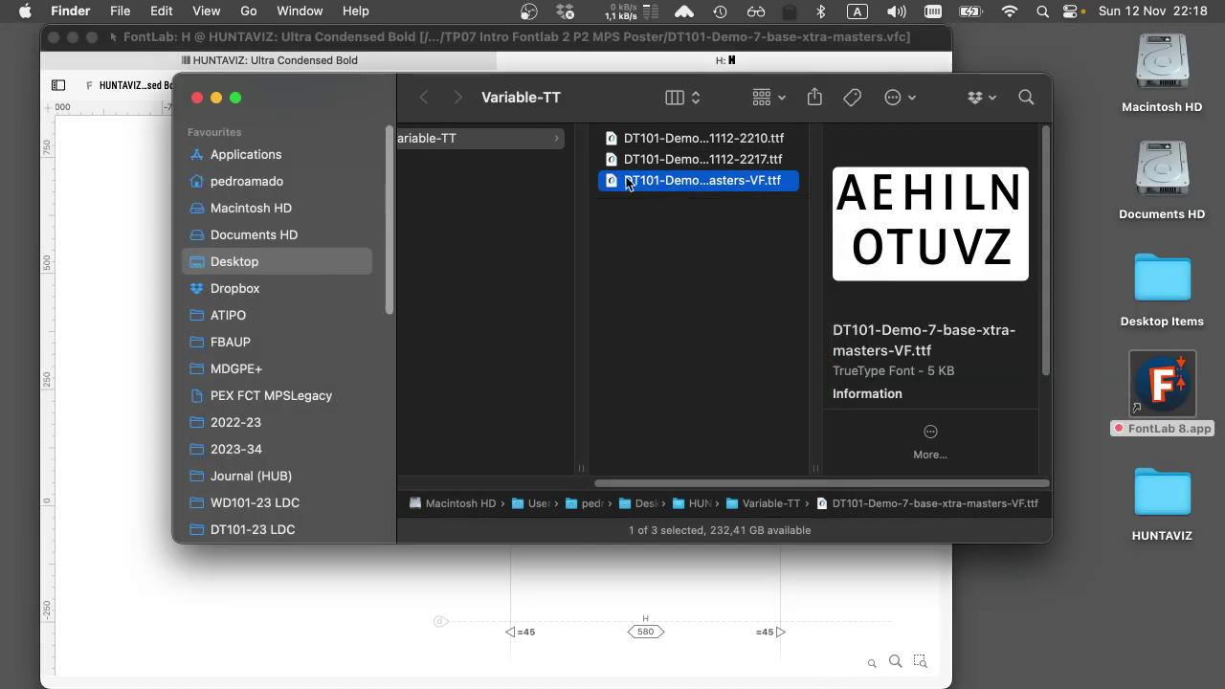
pyautogui.moveTo(626, 182); pyautogui.dragTo(556, 245)
# - Preview the revised H in Font Gauntlet at Weight 375 and Width 54
pyautogui.moveTo(122, 535); pyautogui.dragTo(66, 536)
pyautogui.moveTo(197, 598); pyautogui.dragTo(78, 599)
pyautogui.write('t')
pyautogui.press('BackSpace')
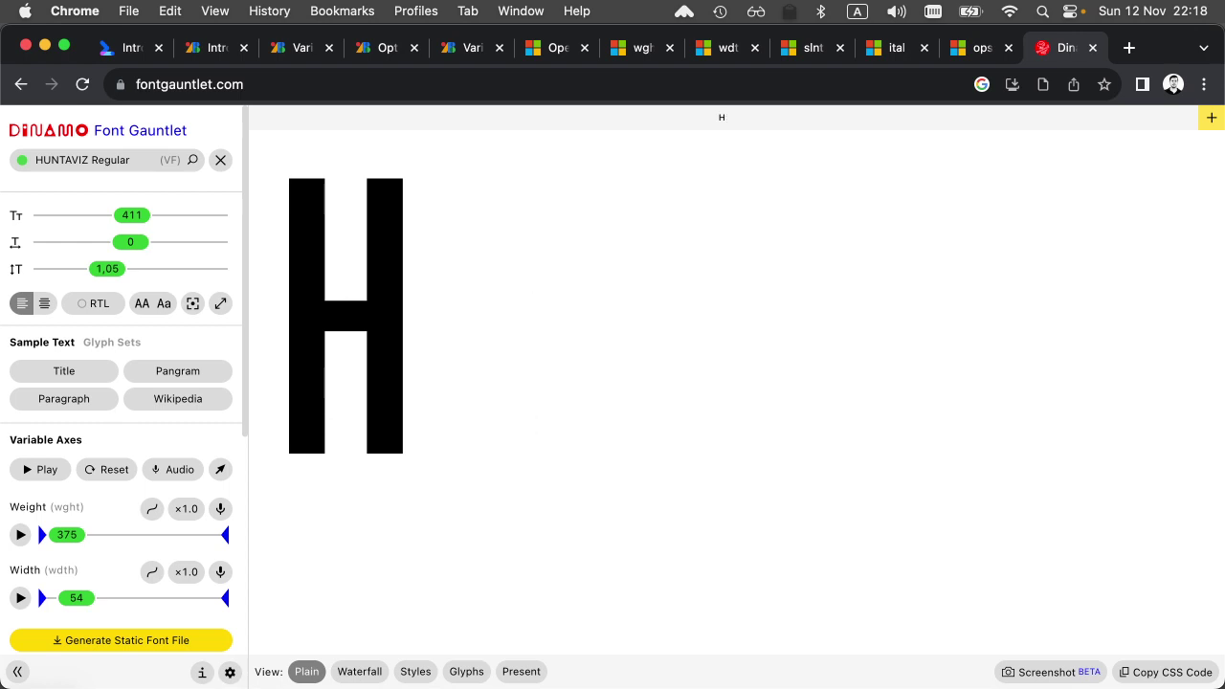
# - Extend the sample text to HHHH and preview it at Weight 765 and Width 57
pyautogui.write('HHH')
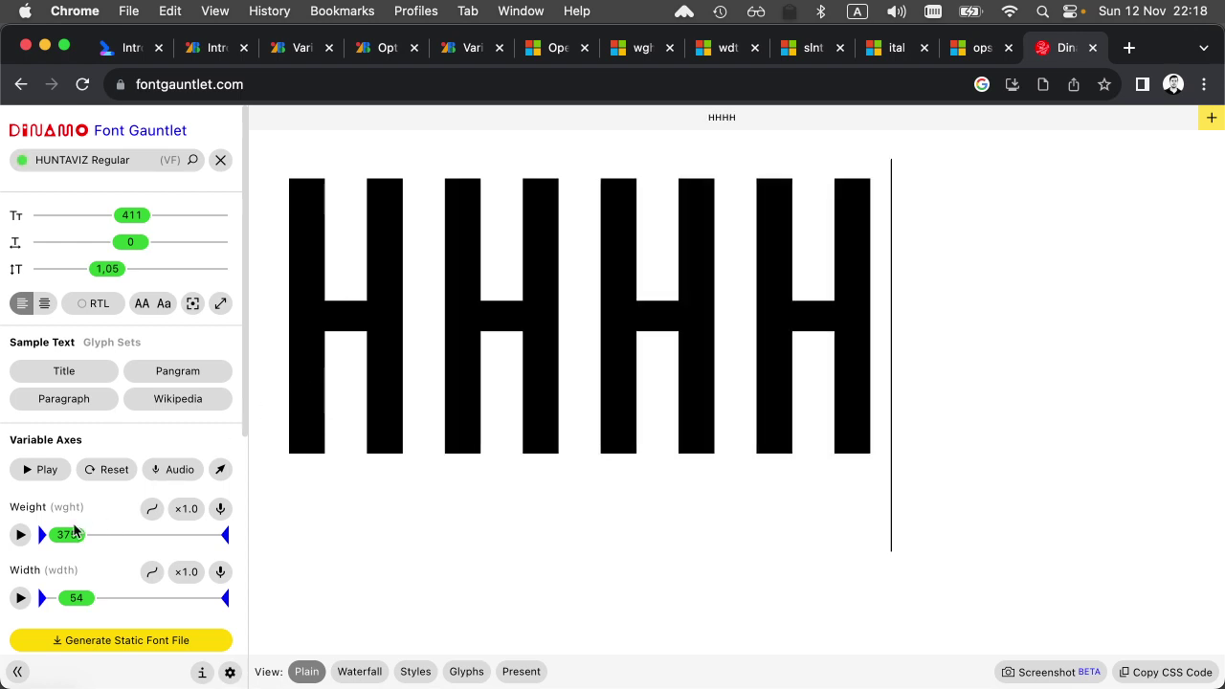
pyautogui.moveTo(67, 536); pyautogui.dragTo(166, 536)
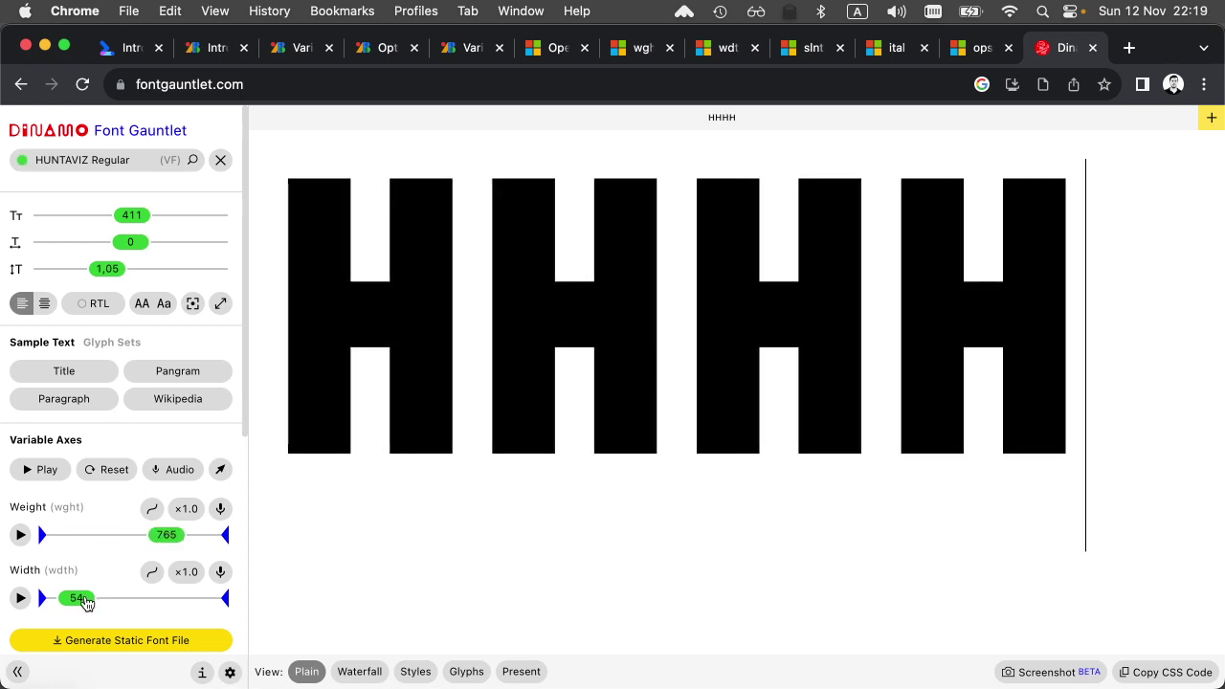
pyautogui.moveTo(77, 598)
pyautogui.mouseDown()
pyautogui.moveTo(199, 598)
pyautogui.moveTo(86, 598)
pyautogui.mouseUp()
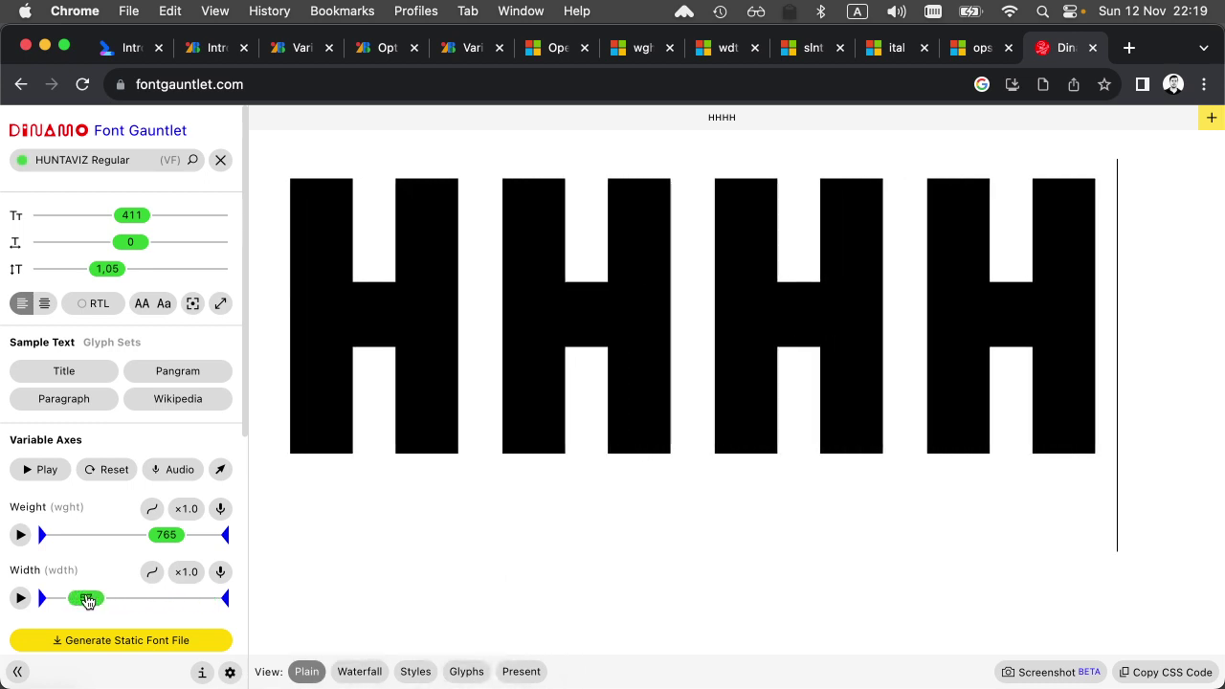
# - Animate the Weight and Width axes together, trying Weight speeds from ×2.0 to ×0.5, and stop both animations
pyautogui.click(187, 509)
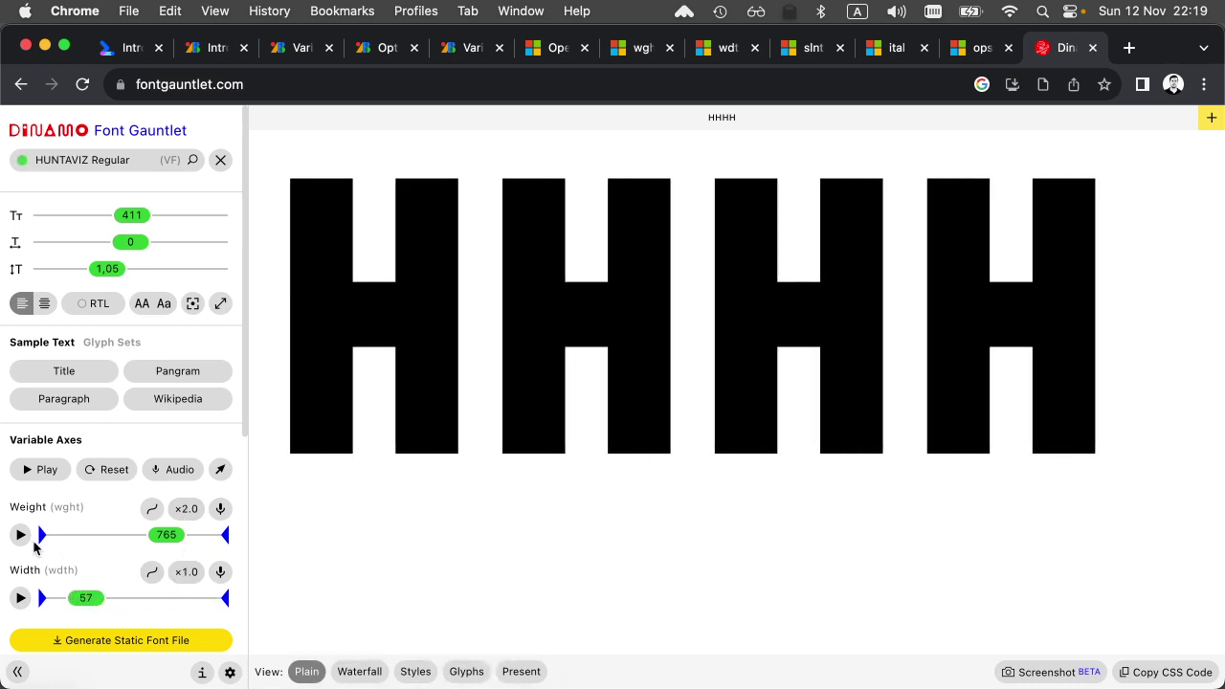
pyautogui.click(20, 534)
pyautogui.click(20, 598)
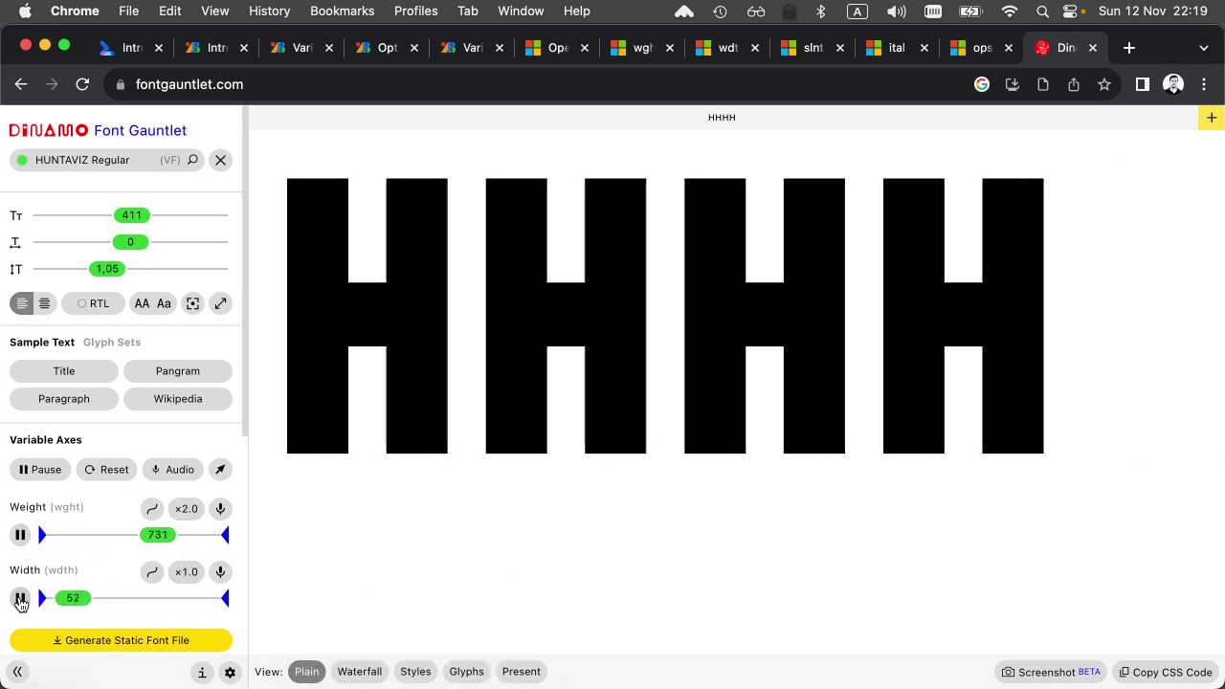
pyautogui.click(185, 509)
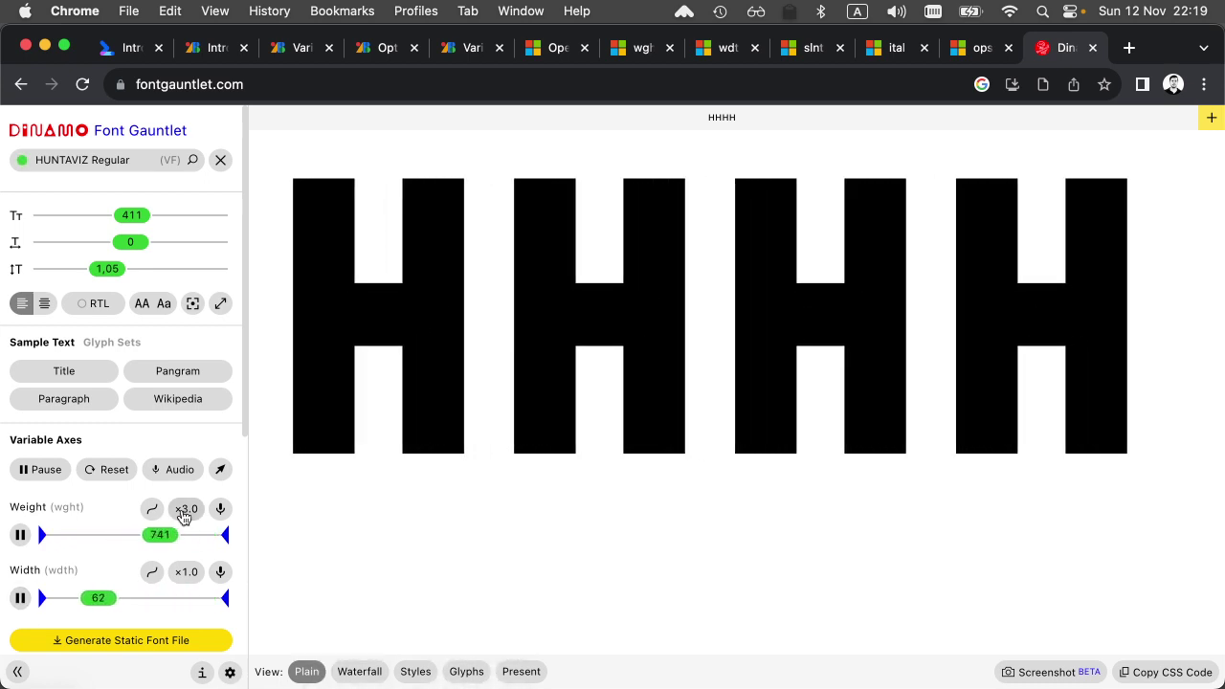
pyautogui.click(186, 509)
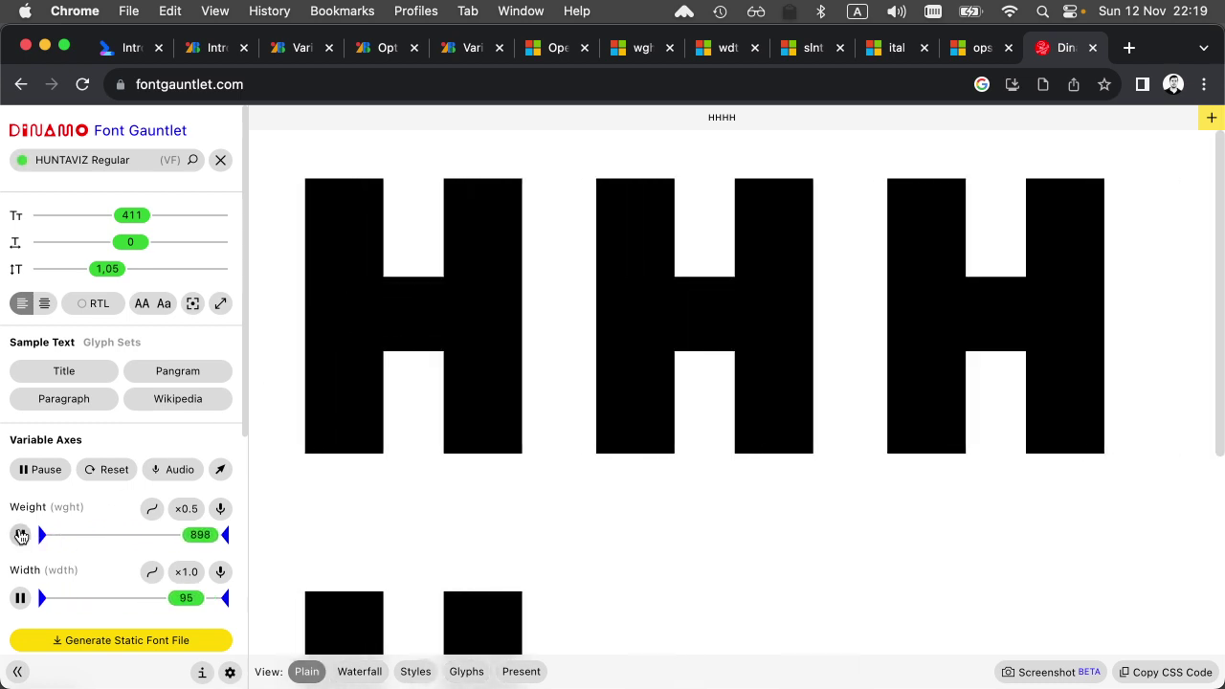
pyautogui.click(21, 535)
pyautogui.click(19, 598)
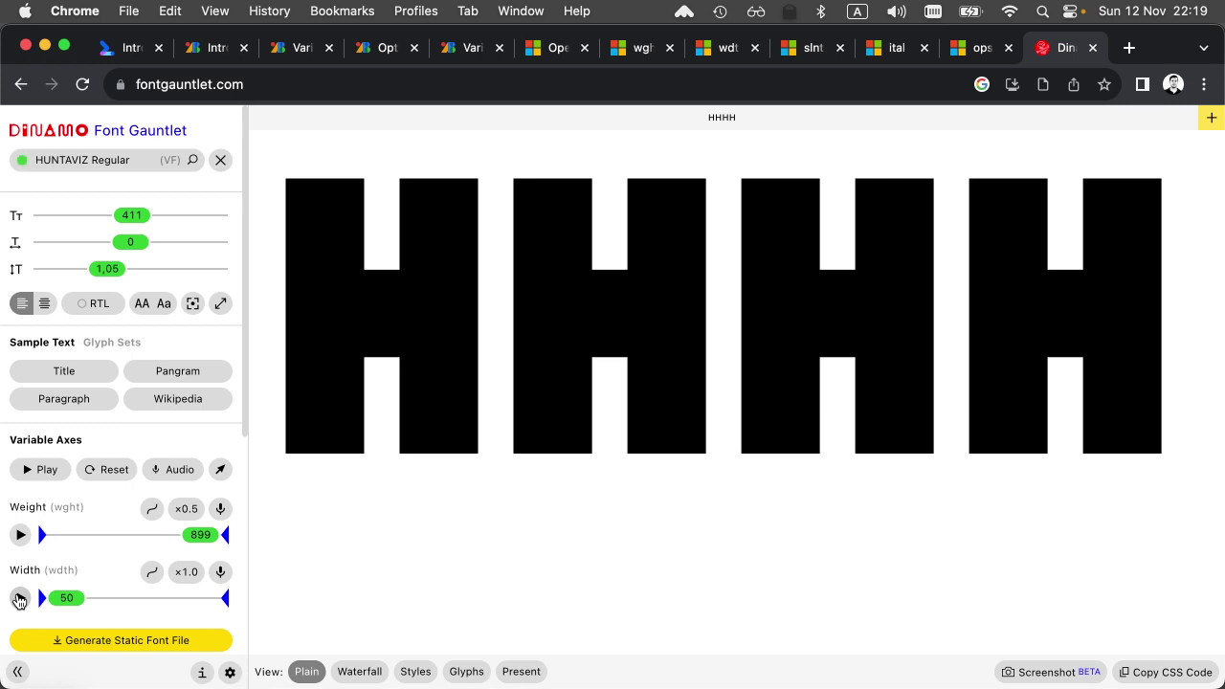
# - Switch to FontLab and review the Regular and Ultra Condensed Bold masters in the font info
pyautogui.press('super+Tab')
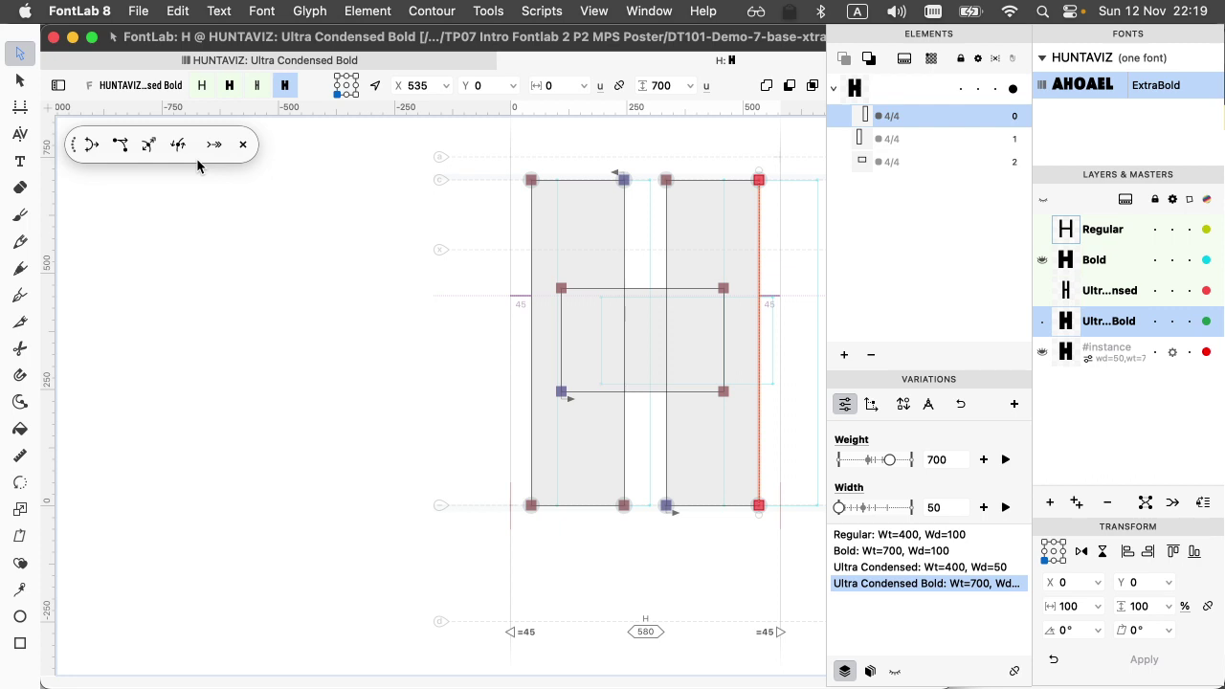
pyautogui.click(139, 10)
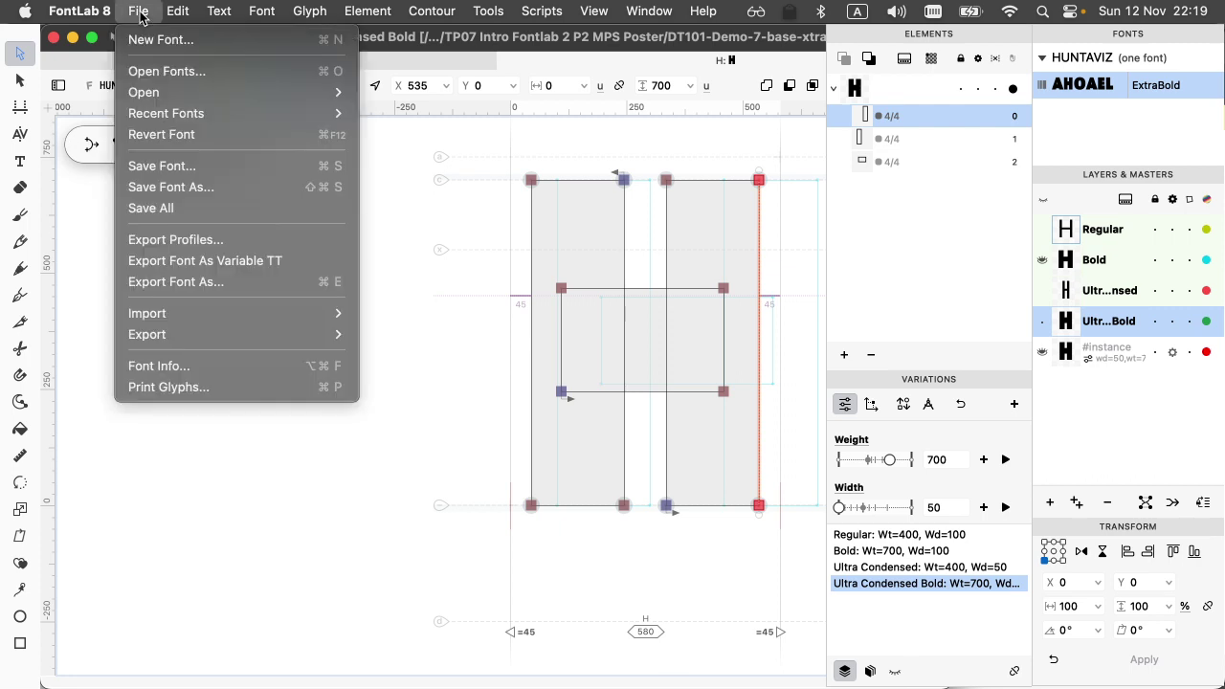
pyautogui.click(391, 418)
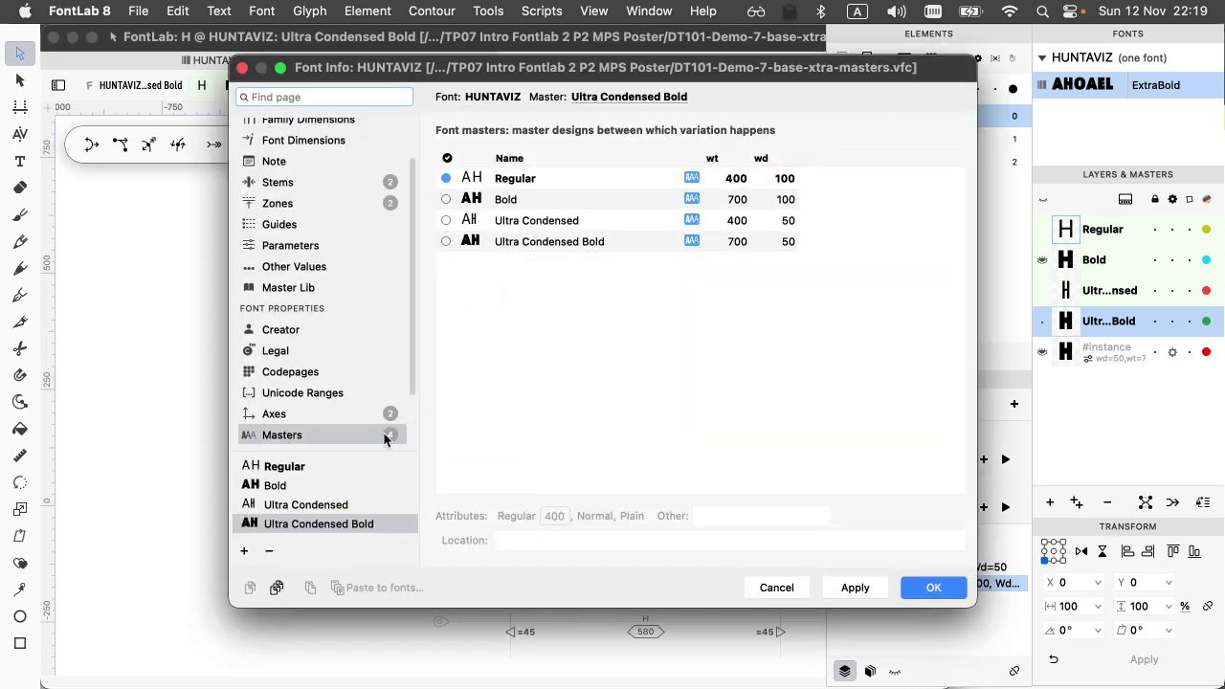
pyautogui.click(296, 474)
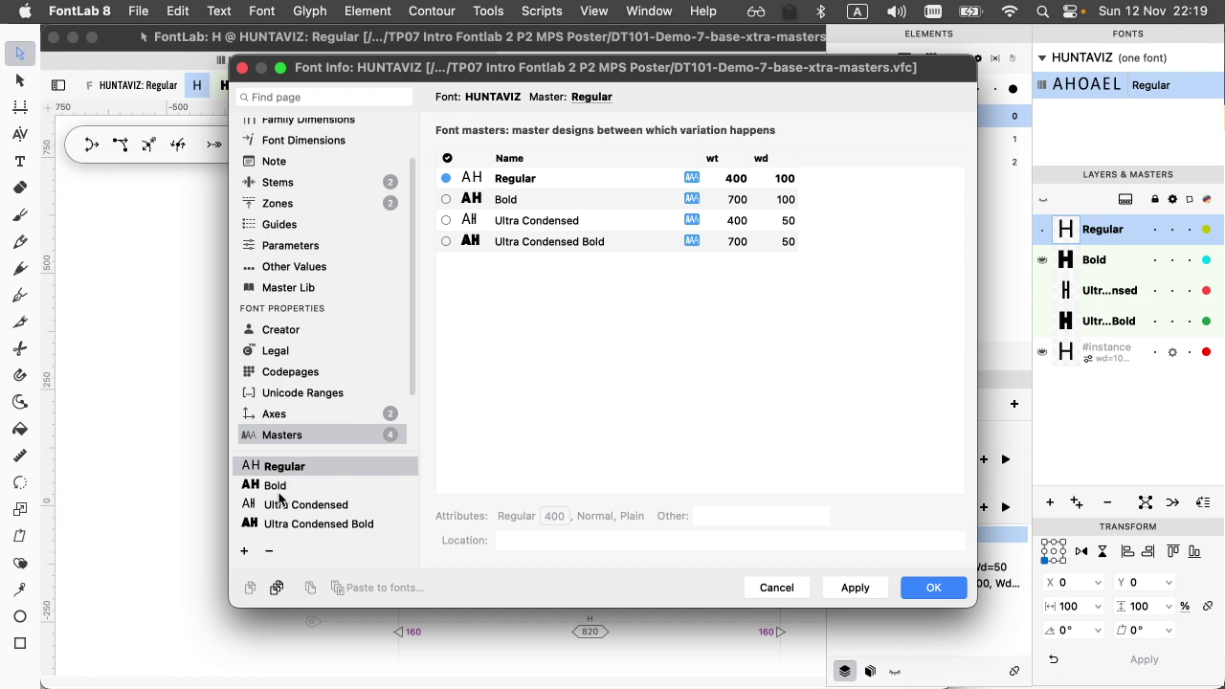
pyautogui.click(276, 526)
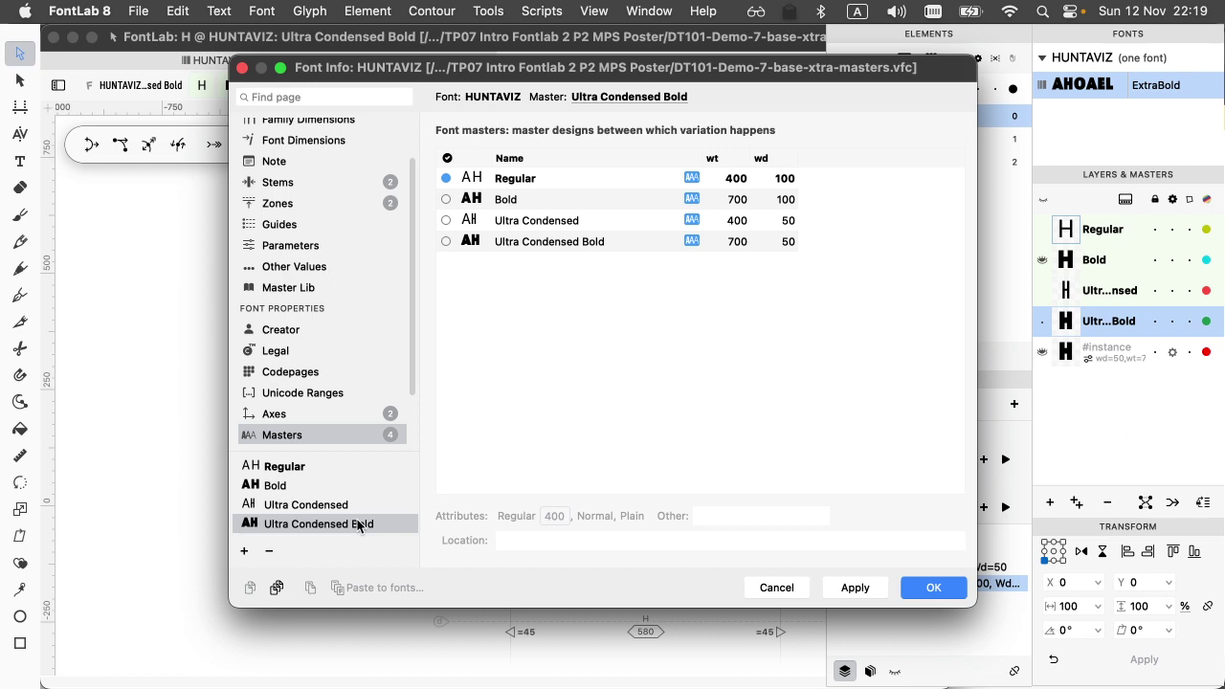
# - Add an Optical Size axis to the font with its default named positions and apply it
pyautogui.click(346, 414)
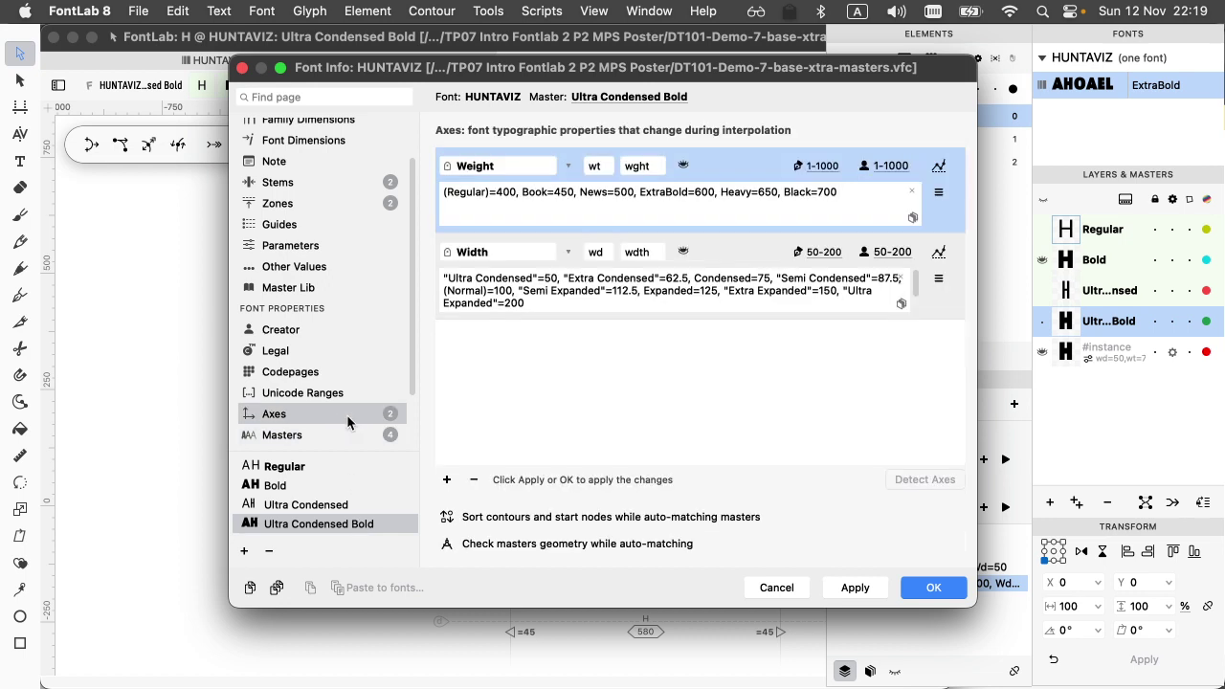
pyautogui.click(446, 480)
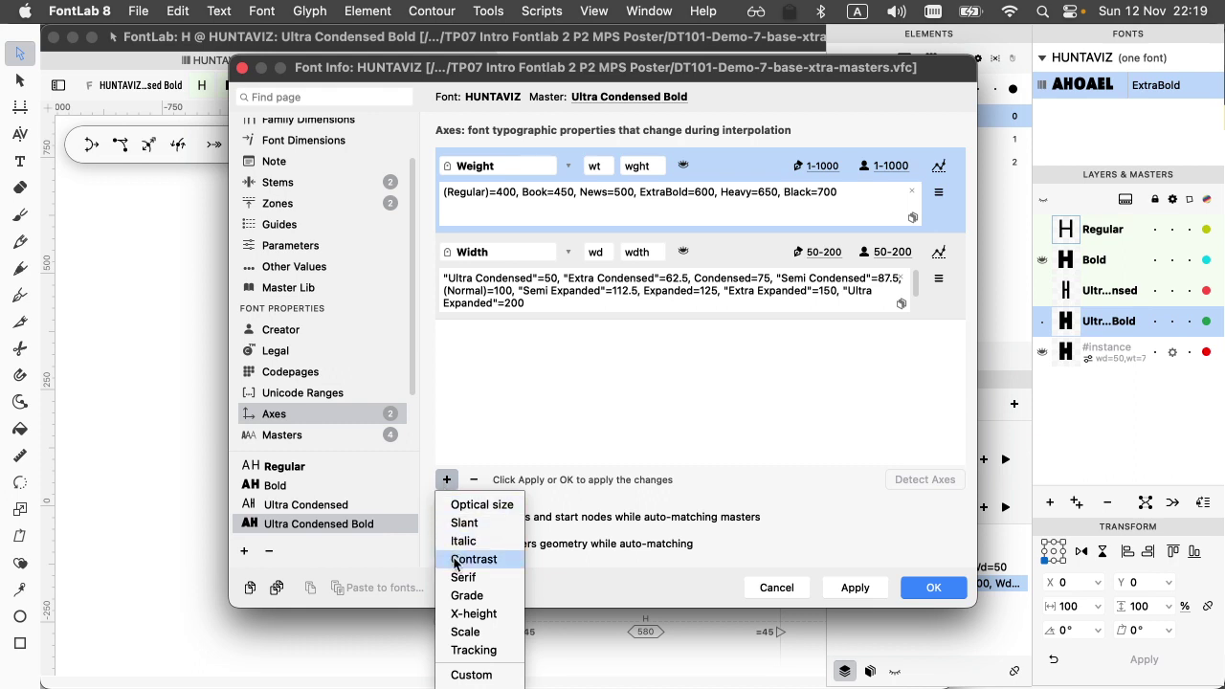
pyautogui.click(463, 507)
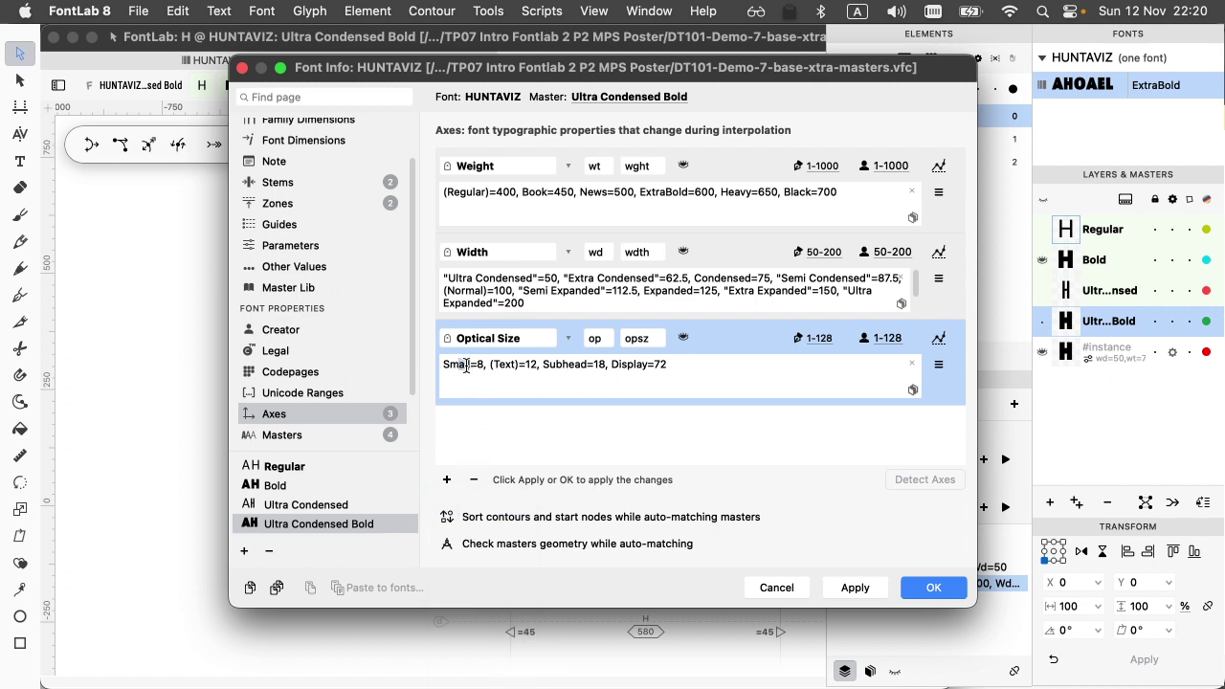
pyautogui.moveTo(464, 364); pyautogui.dragTo(706, 368)
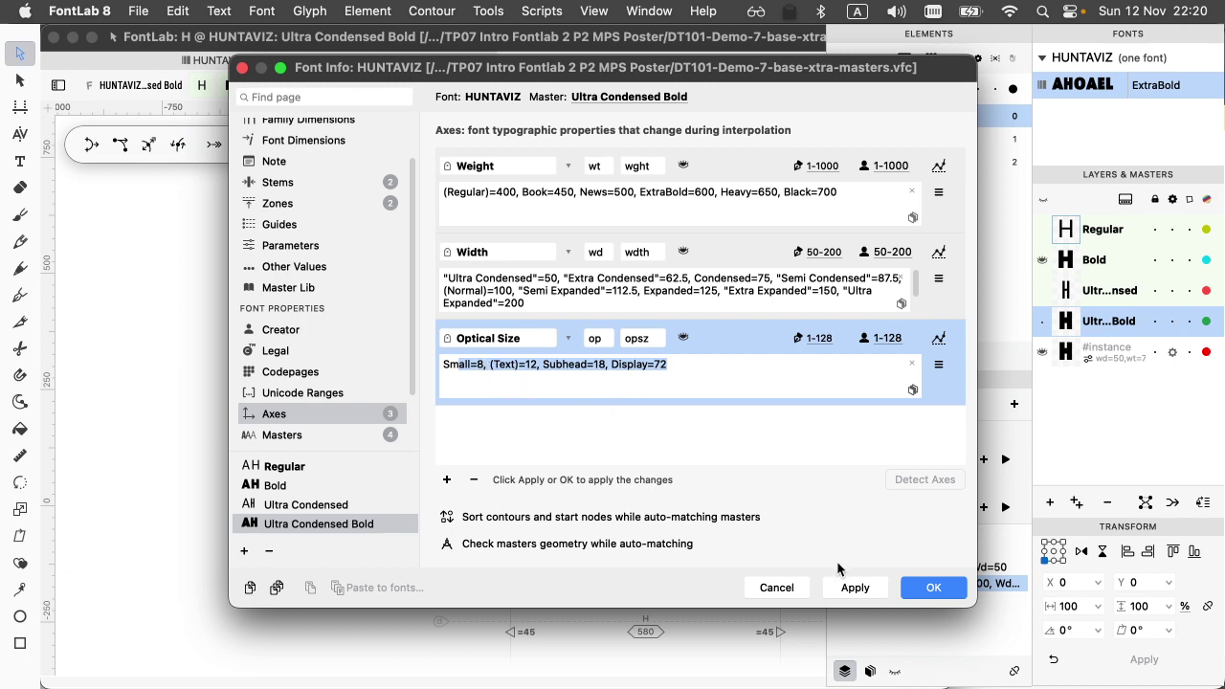
pyautogui.click(854, 586)
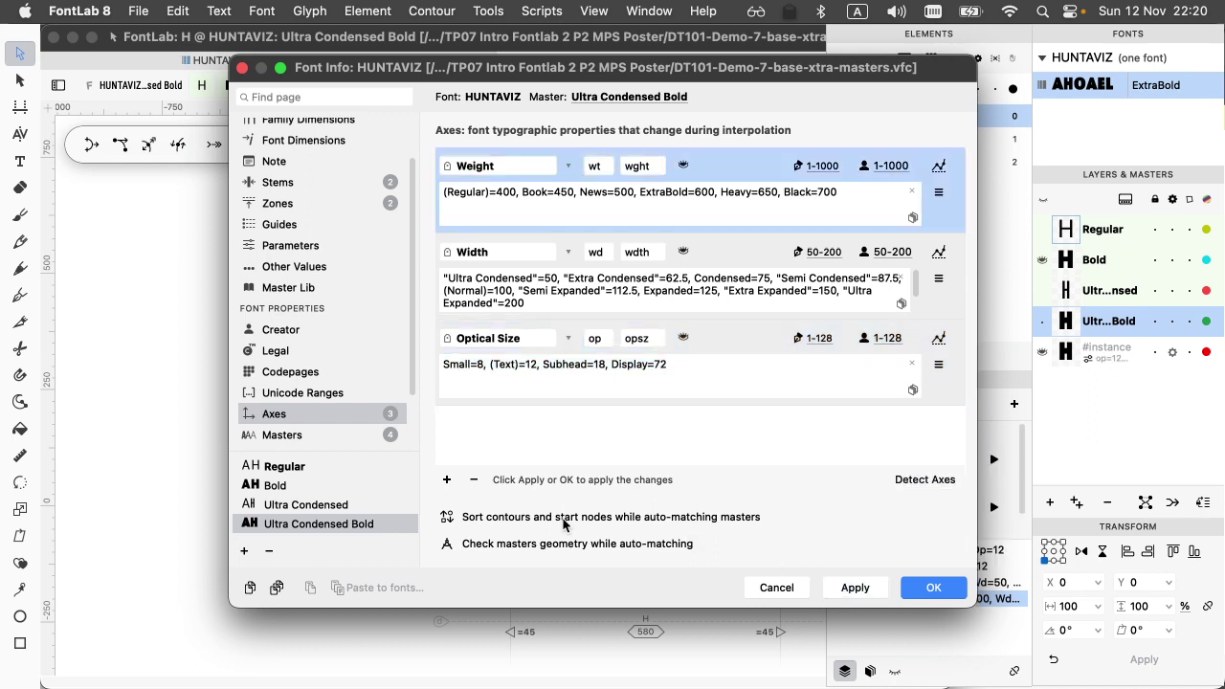
# - Duplicate the Ultra Condensed Bold master with its glyph layers as Ultra Condensed Bold Display
pyautogui.click(282, 434)
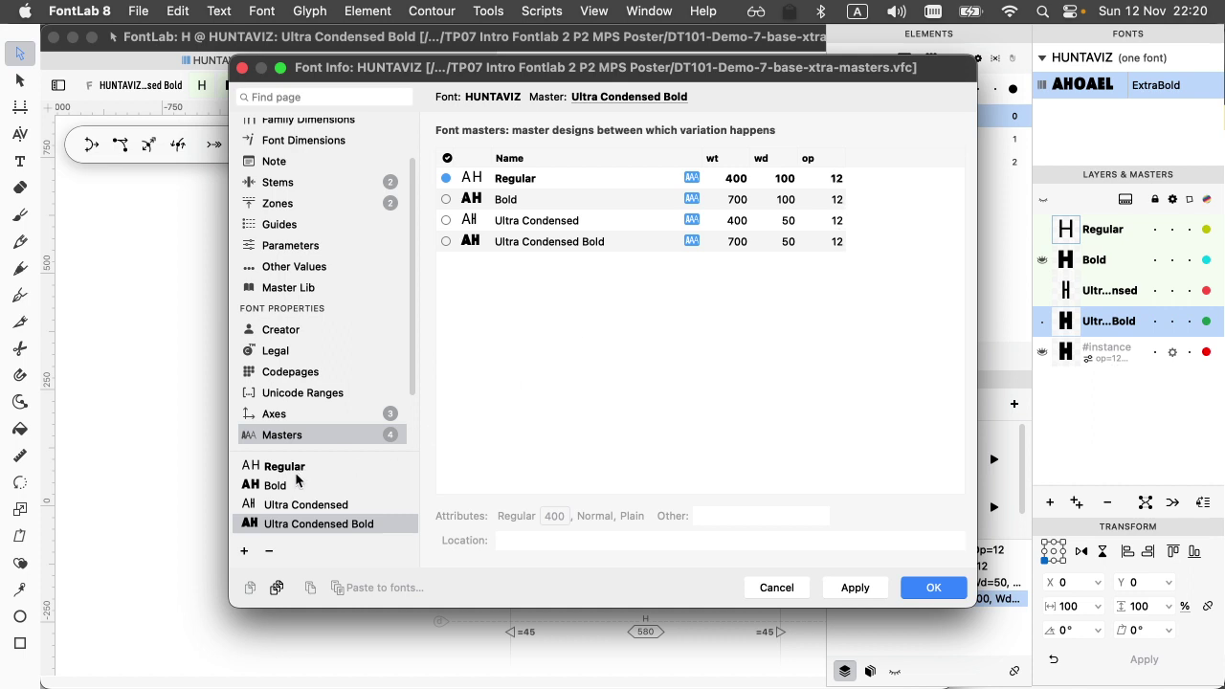
pyautogui.click(300, 416)
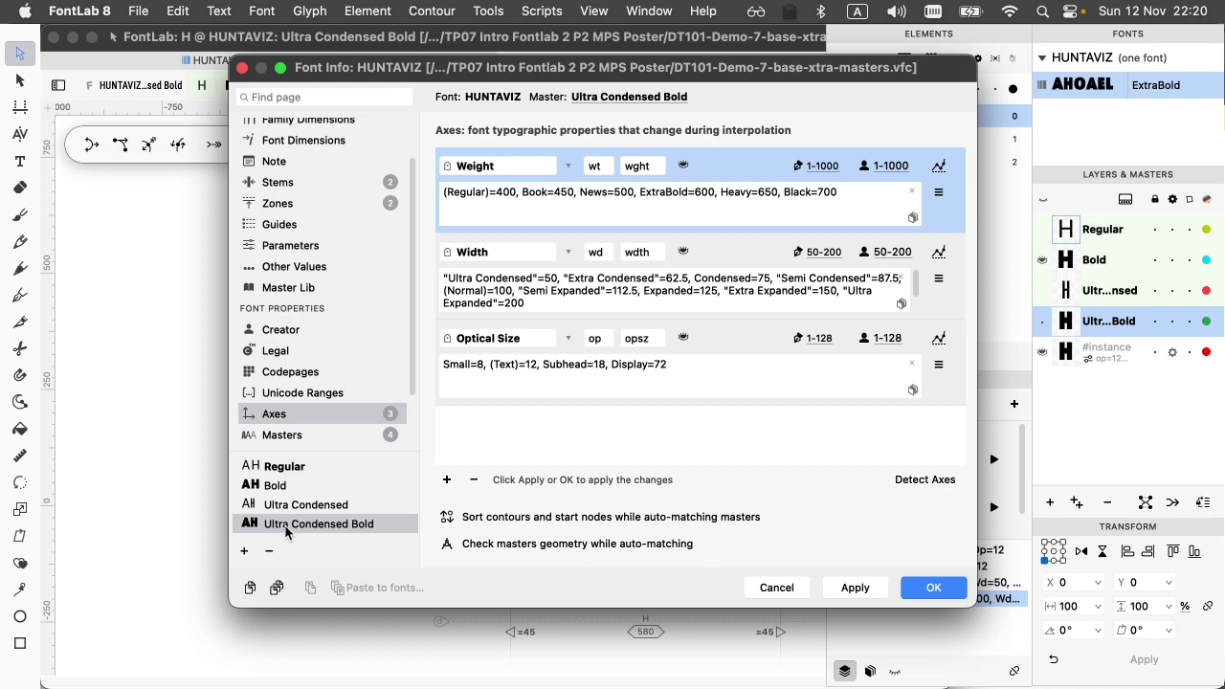
pyautogui.click(245, 552)
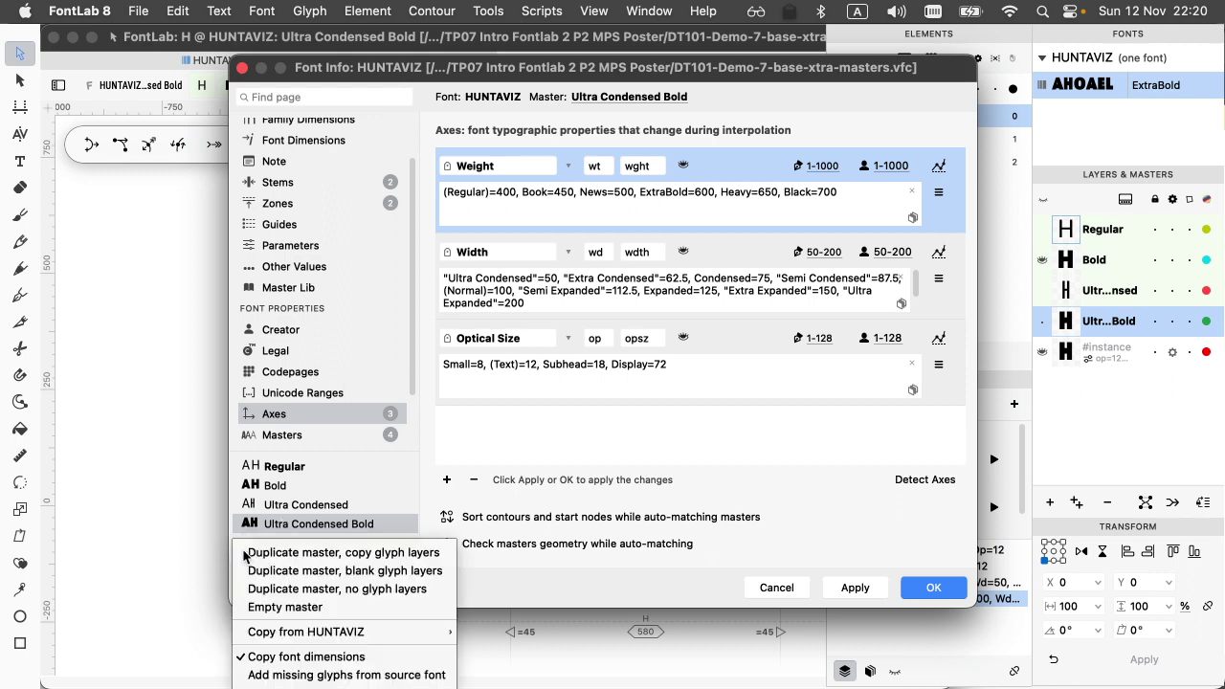
pyautogui.click(265, 550)
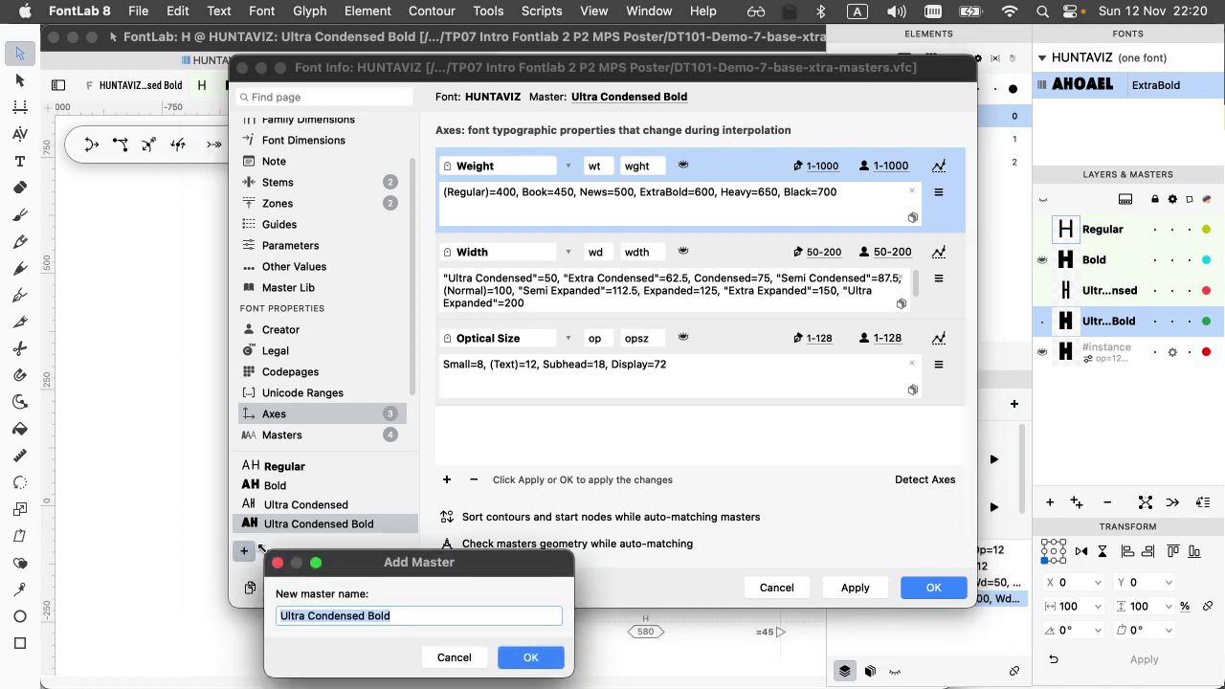
pyautogui.moveTo(342, 567); pyautogui.dragTo(517, 315)
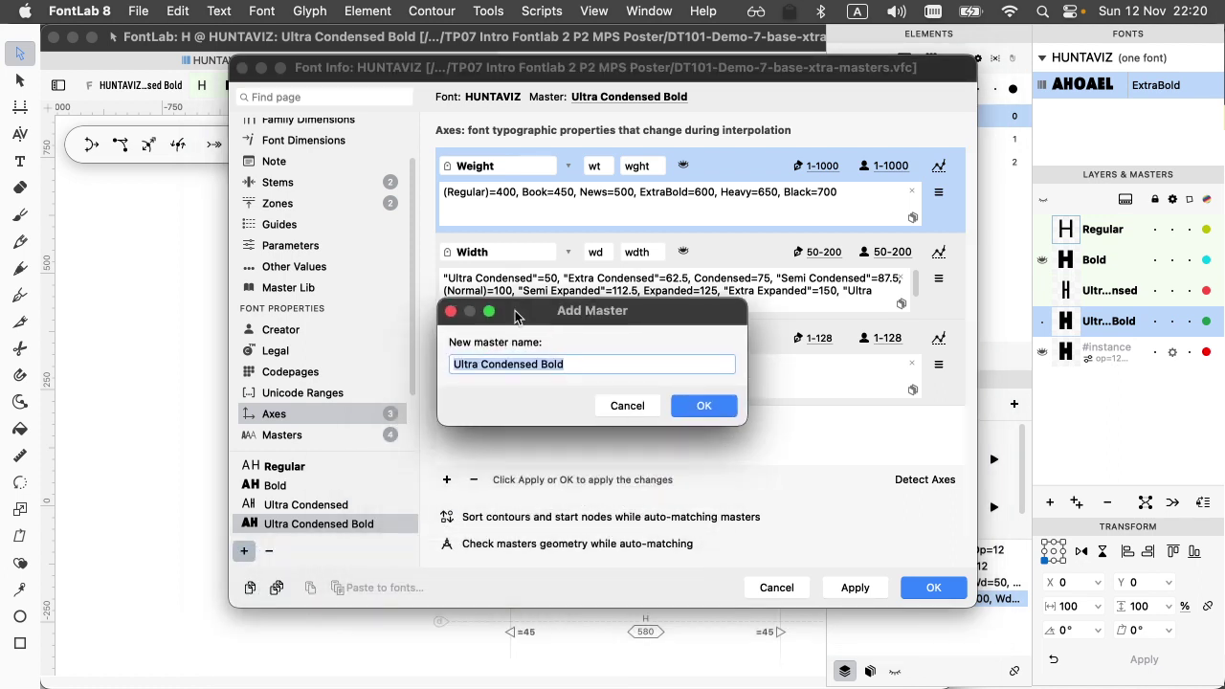
pyautogui.click(598, 361)
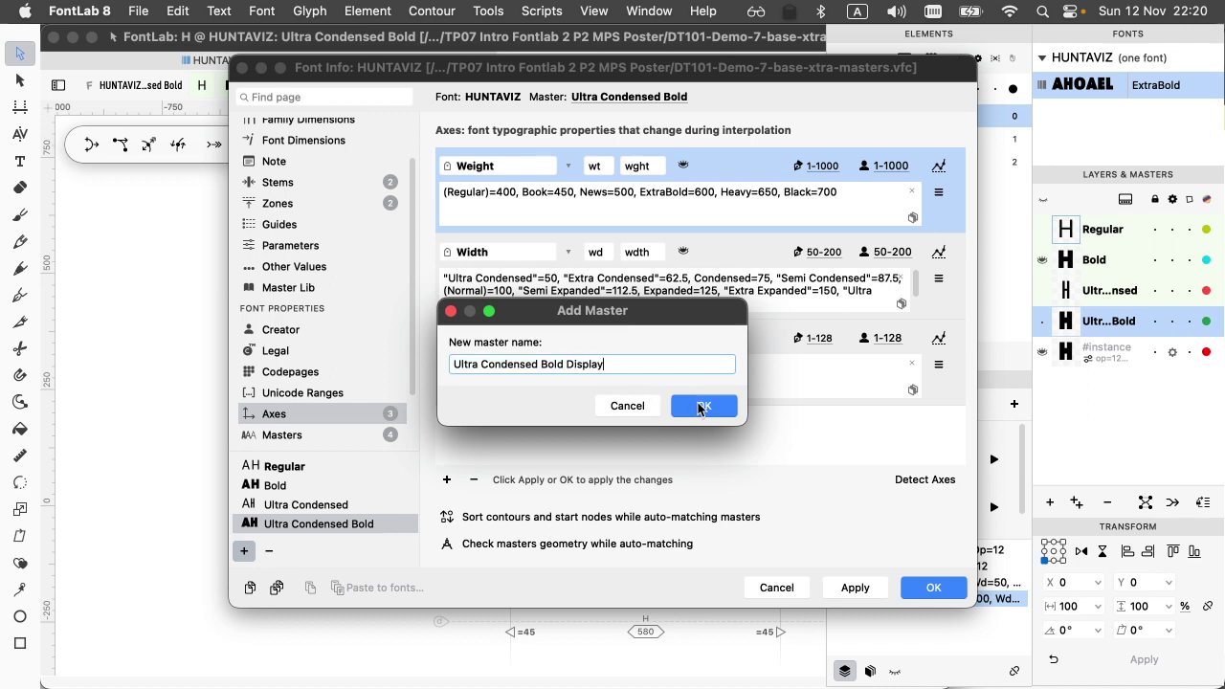
pyautogui.click(702, 406)
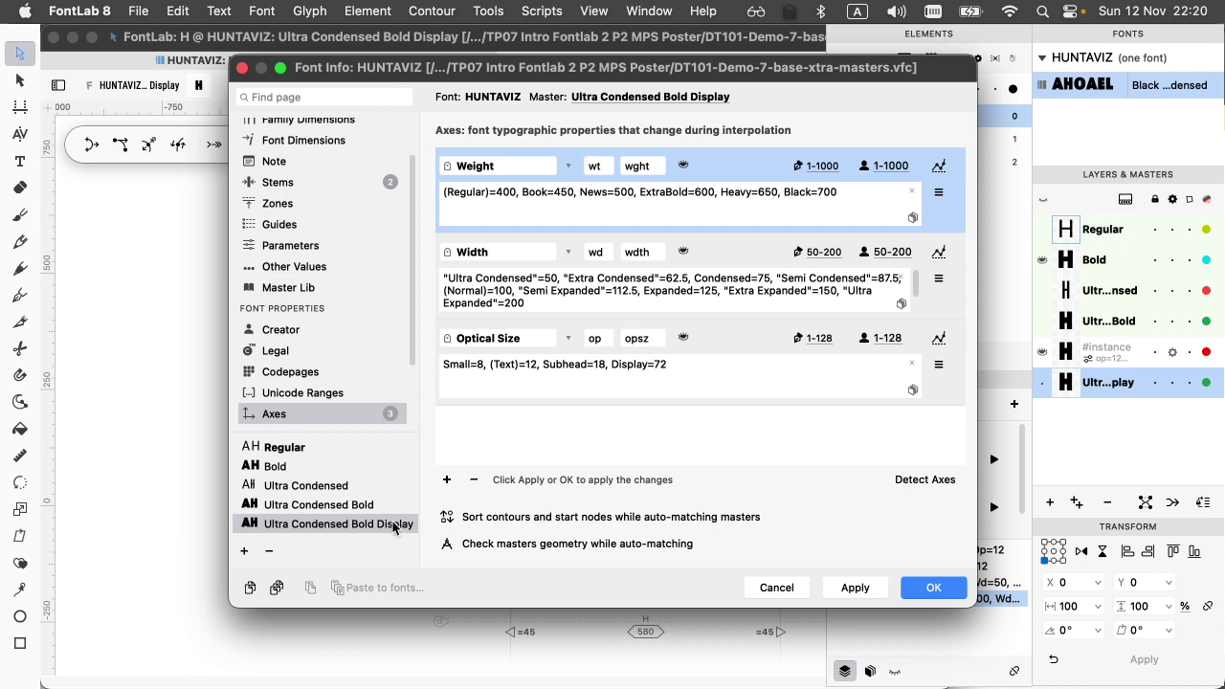
# - Set the Ultra Condensed Bold Display master's Optical Size to 72, apply the change and close the font info
pyautogui.scroll(-3, 356, 416)
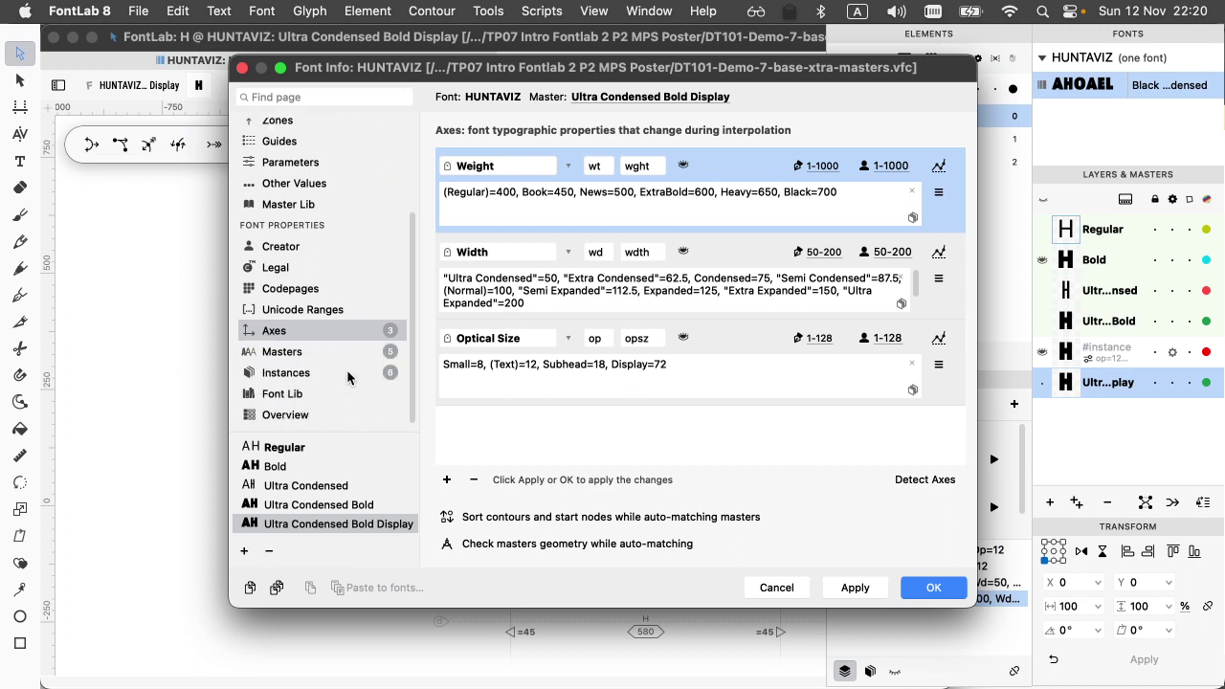
pyautogui.click(341, 352)
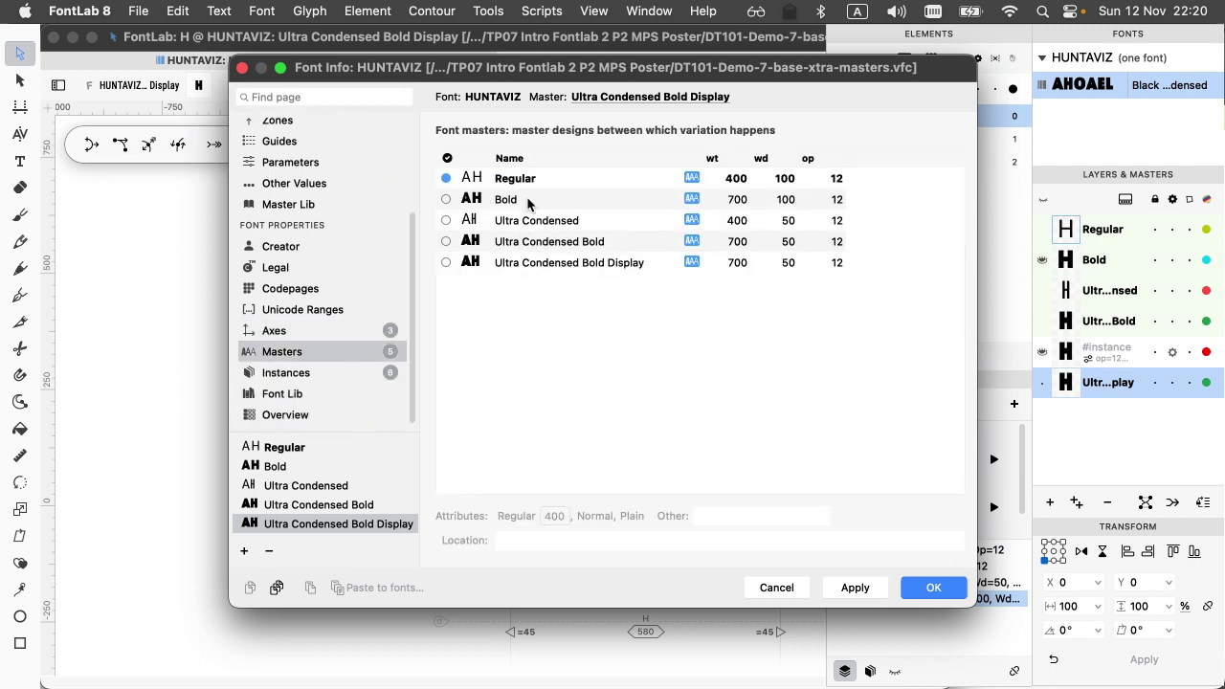
pyautogui.click(564, 272)
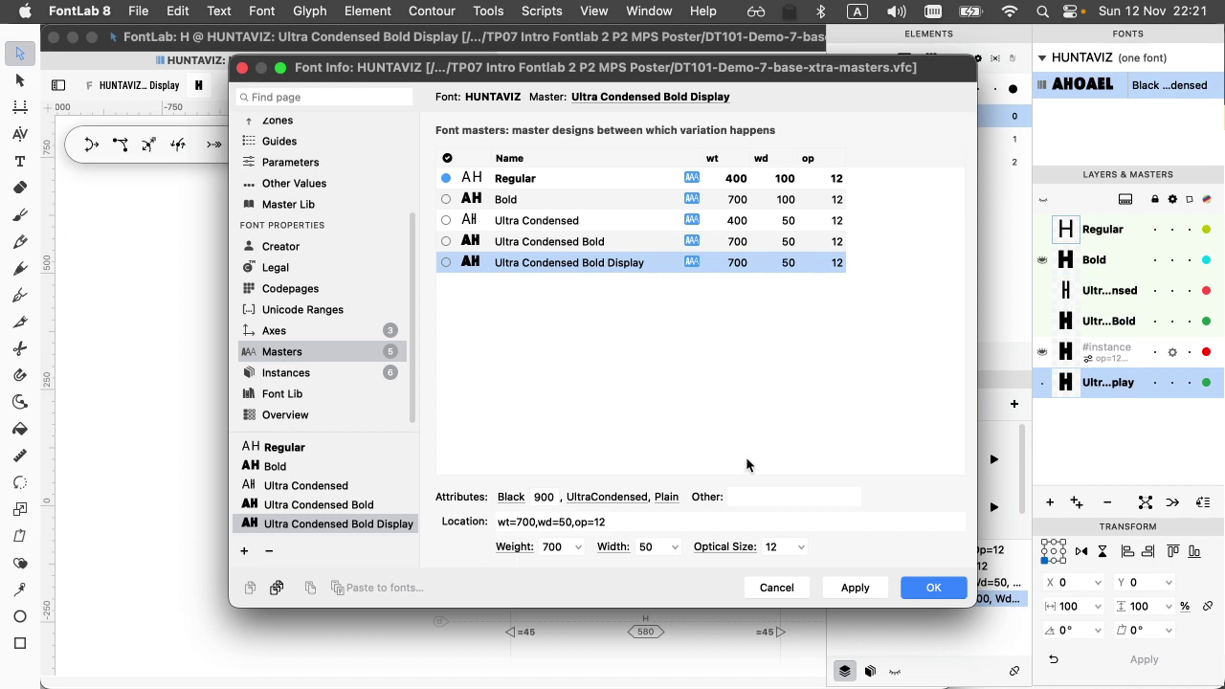
pyautogui.click(800, 548)
pyautogui.moveTo(809, 571); pyautogui.dragTo(895, 572)
pyautogui.click(775, 547)
pyautogui.press('BackSpace')
pyautogui.press('BackSpace')
pyautogui.write('72')
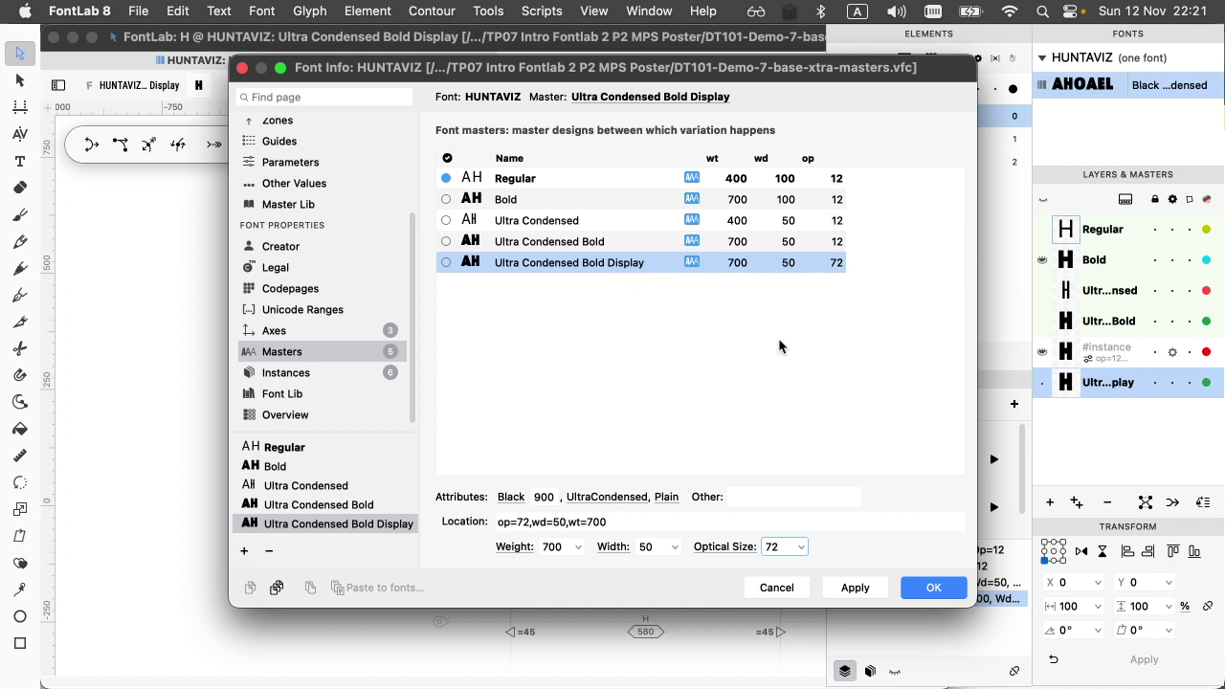
pyautogui.click(855, 588)
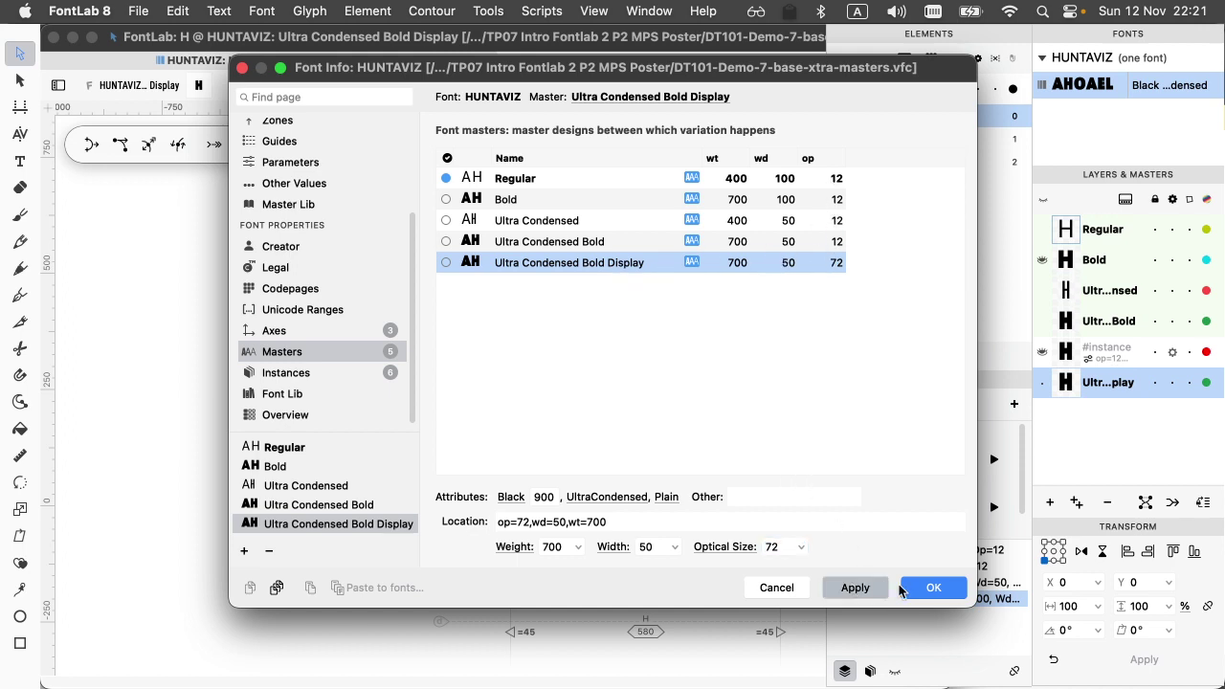
pyautogui.click(739, 267)
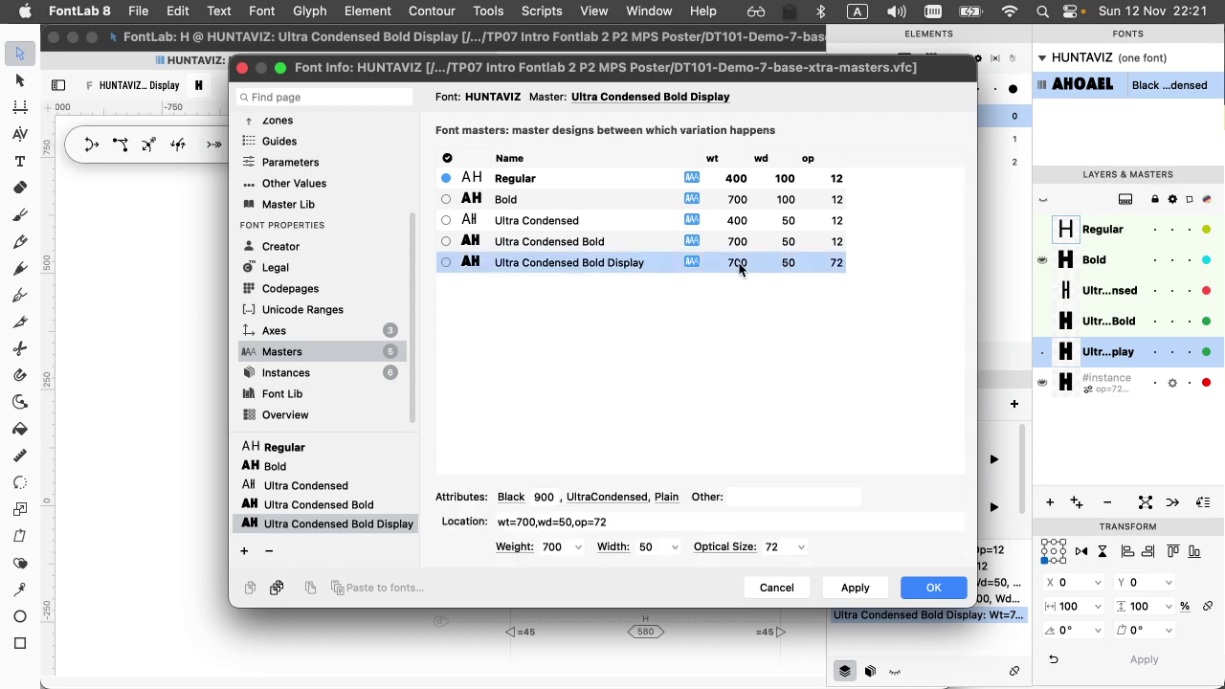
pyautogui.click(924, 586)
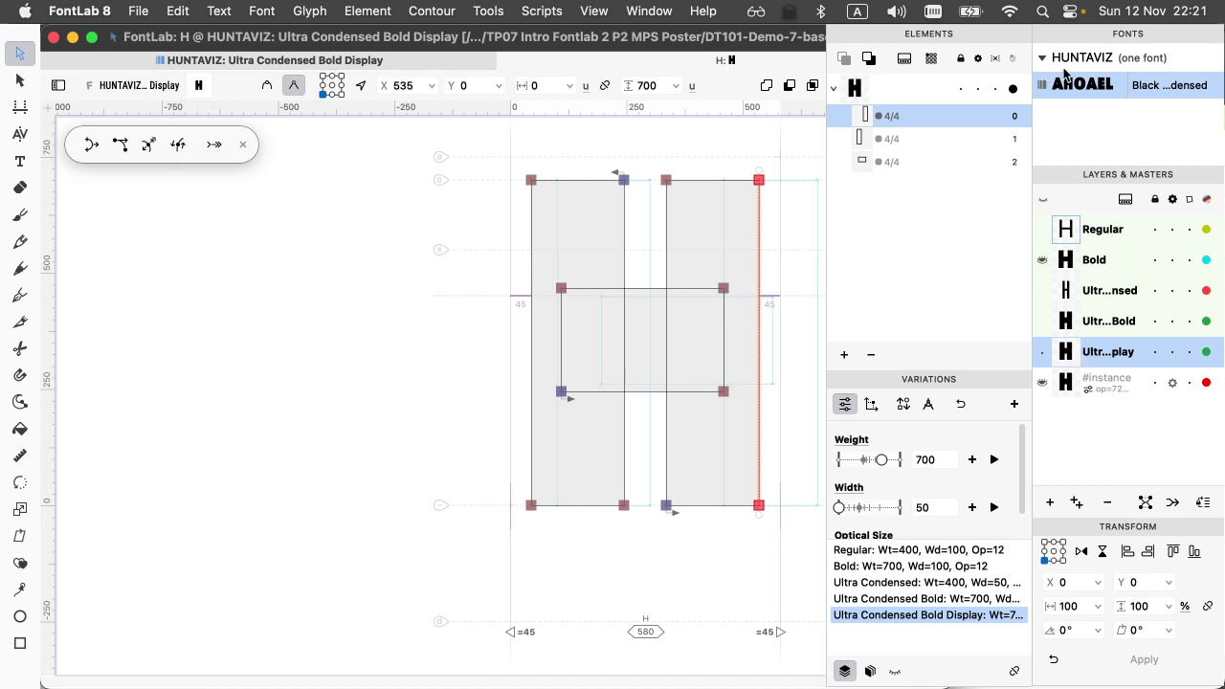
# - Show the Ultra Condensed layer, widen the layer list, and make Ultra Condensed Bold Display active with the H's nodes deselected
pyautogui.click(1036, 292)
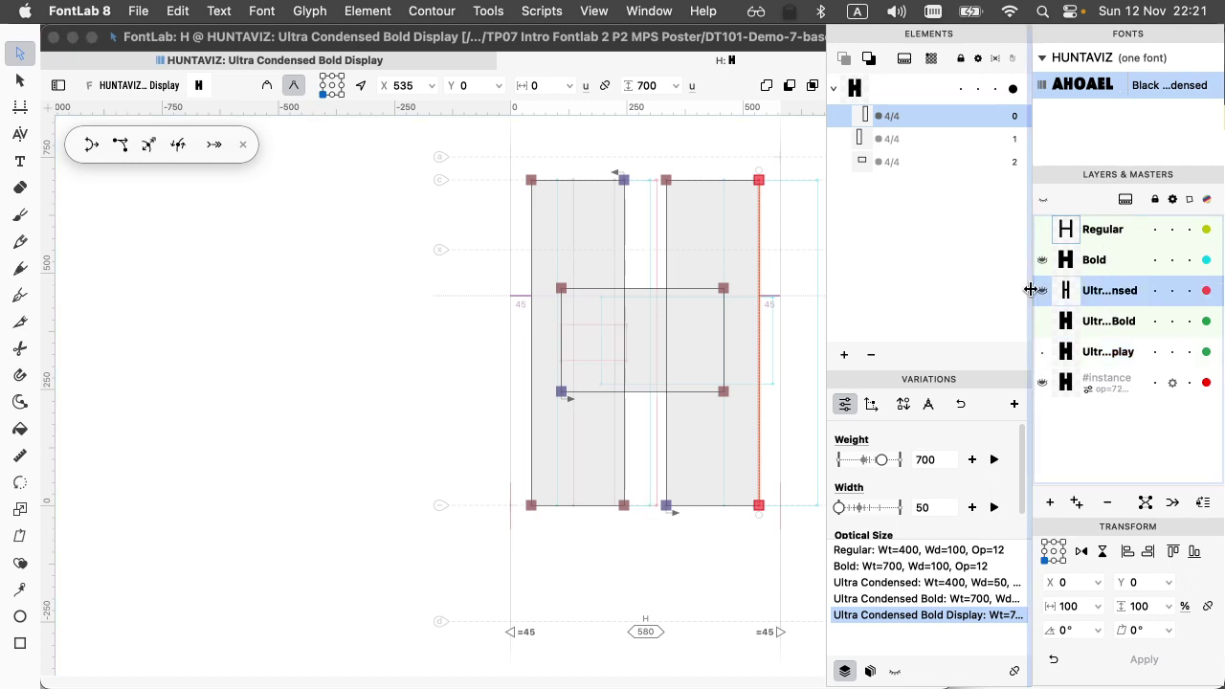
pyautogui.moveTo(1016, 289); pyautogui.dragTo(1004, 294)
pyautogui.click(1090, 353)
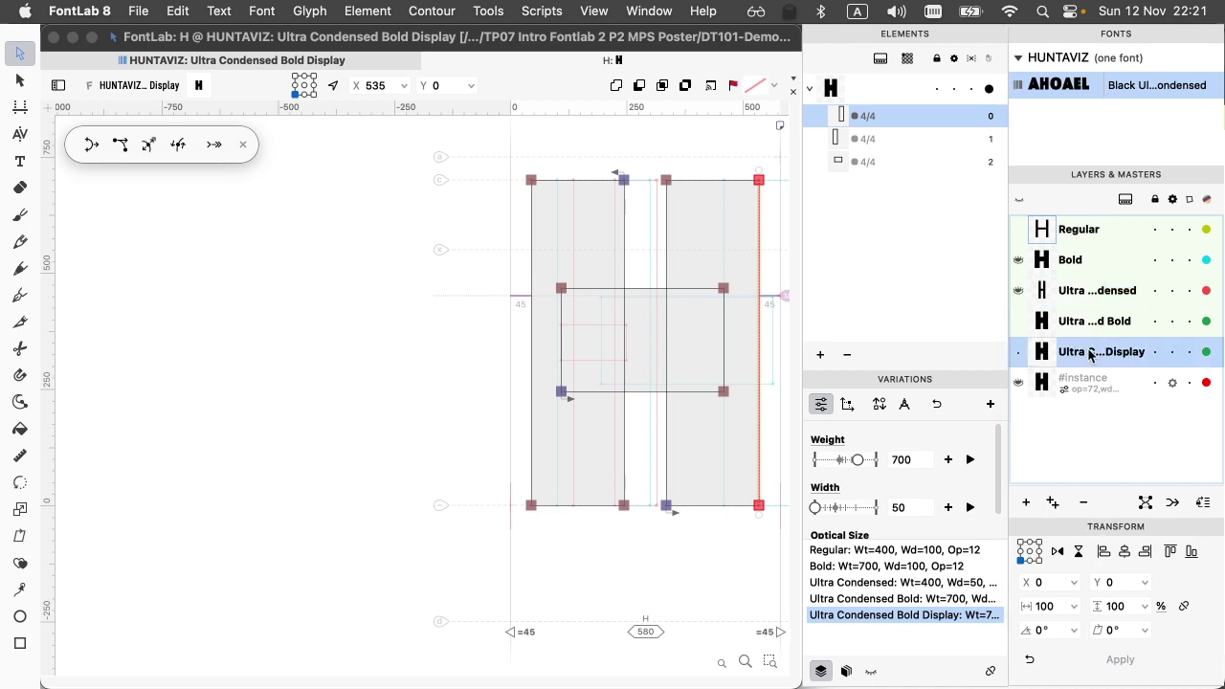
pyautogui.click(470, 241)
pyautogui.press('space')
pyautogui.hscroll(5, 410, 259)
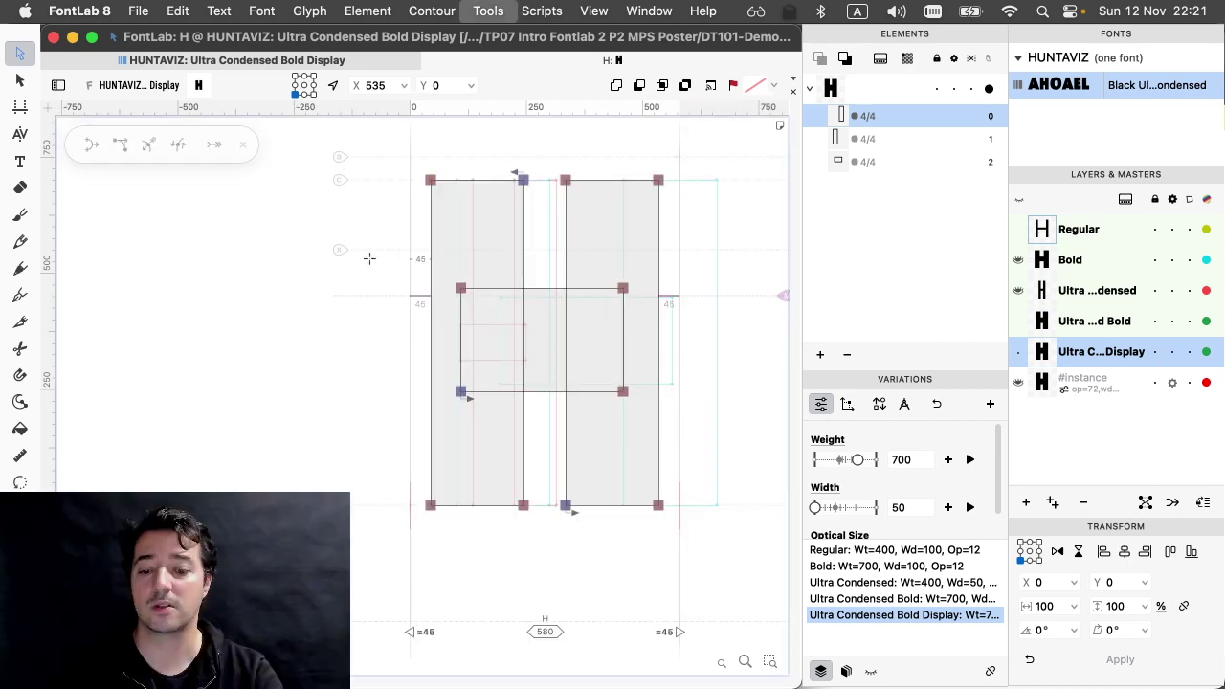
# - Thin the H's crossbar symmetrically about its centre so its lower edge sits at about Y 283
pyautogui.press('e')
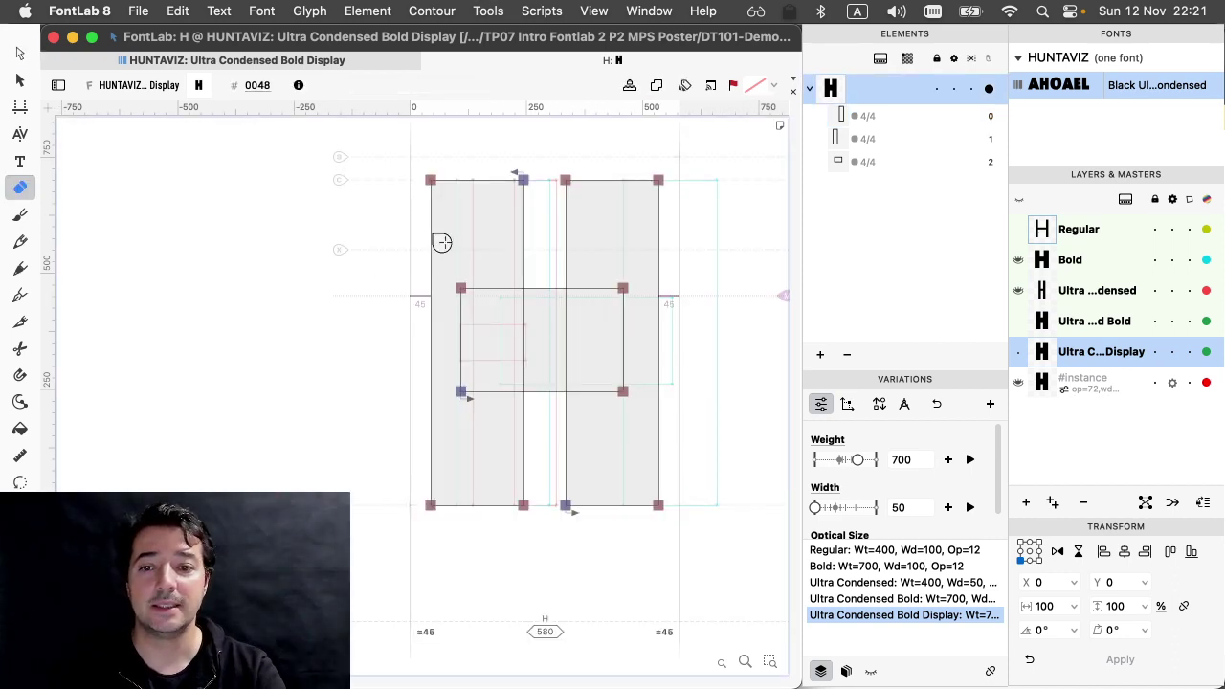
pyautogui.click(20, 54)
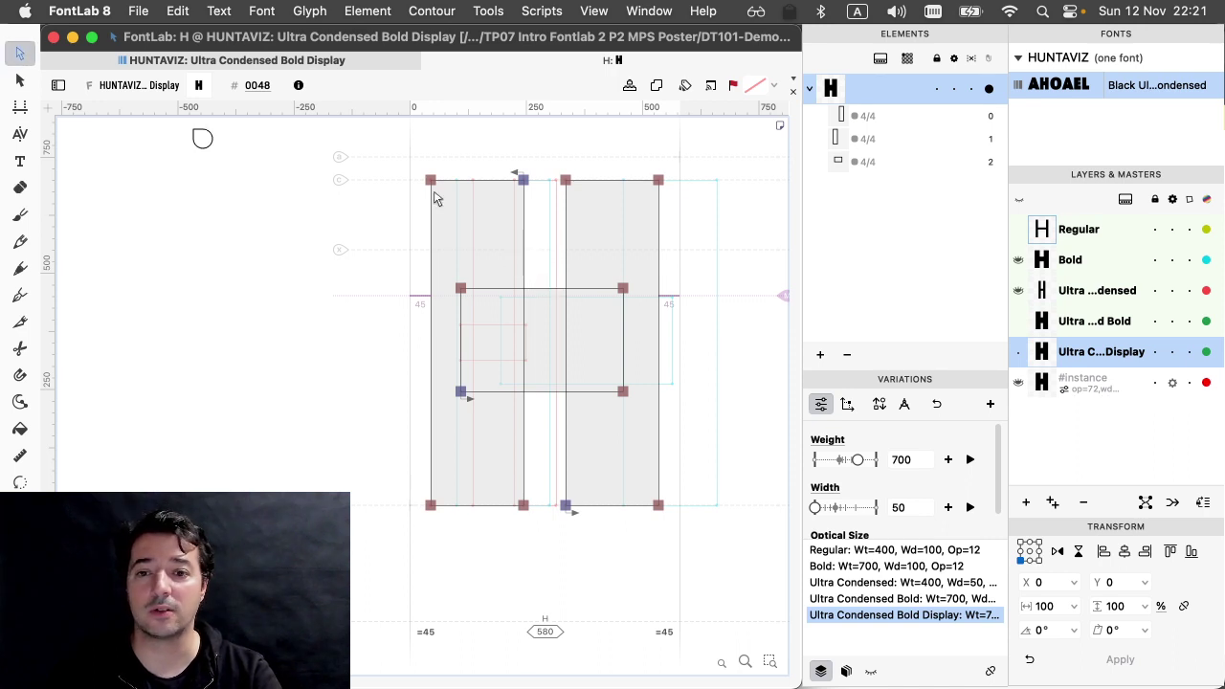
pyautogui.click(543, 289)
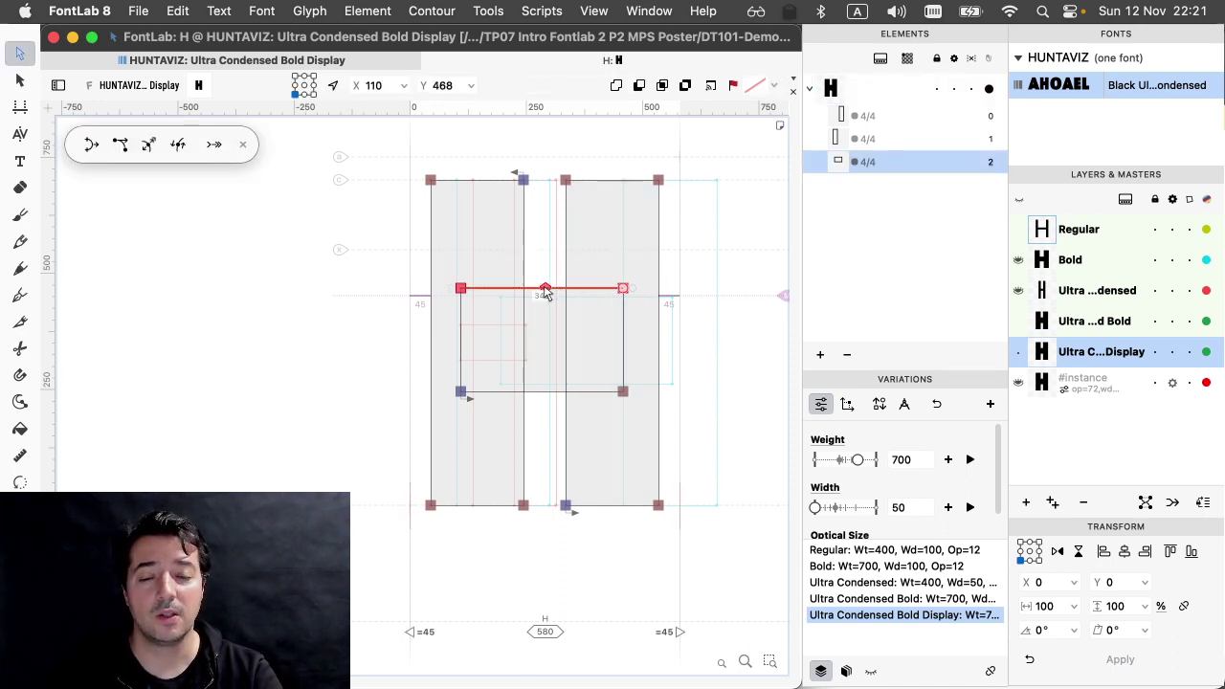
pyautogui.doubleClick(552, 393)
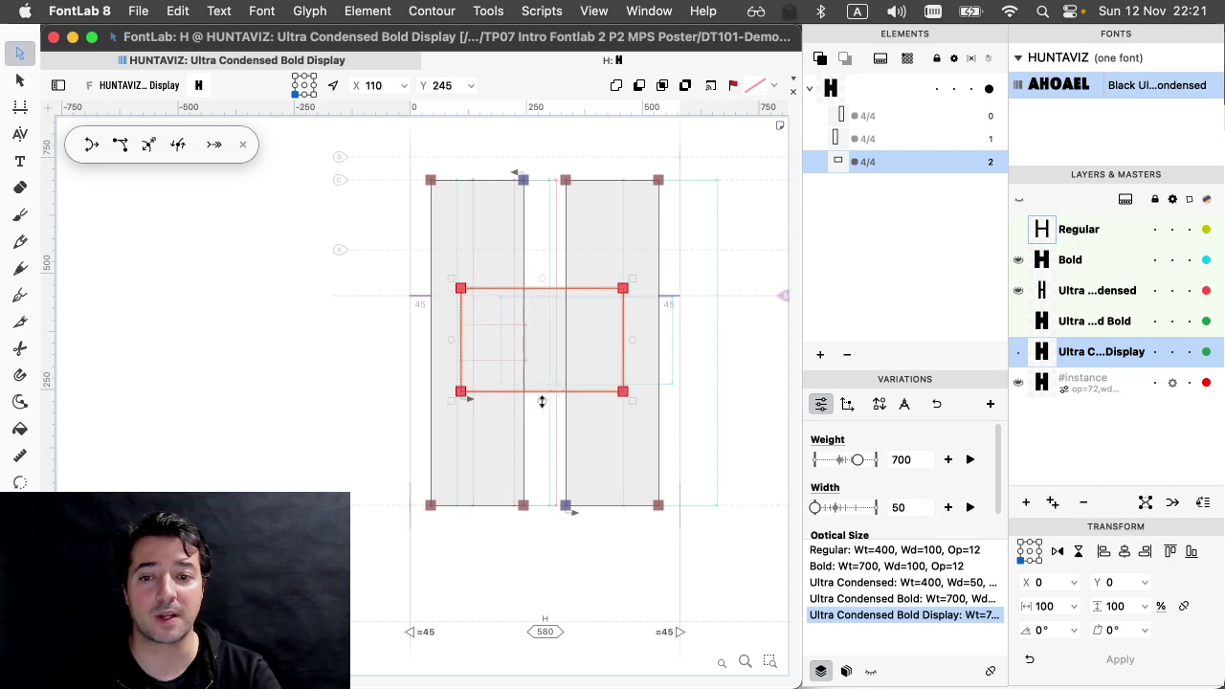
pyautogui.moveTo(542, 402); pyautogui.dragTo(541, 380)
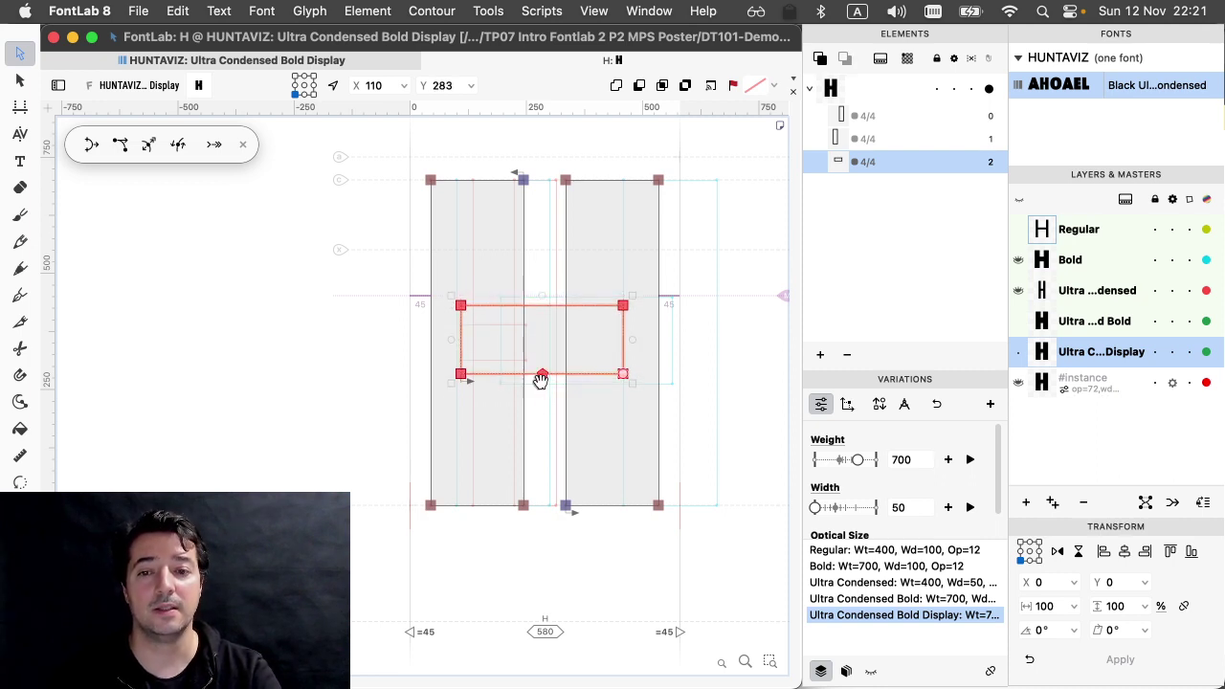
pyautogui.press('space')
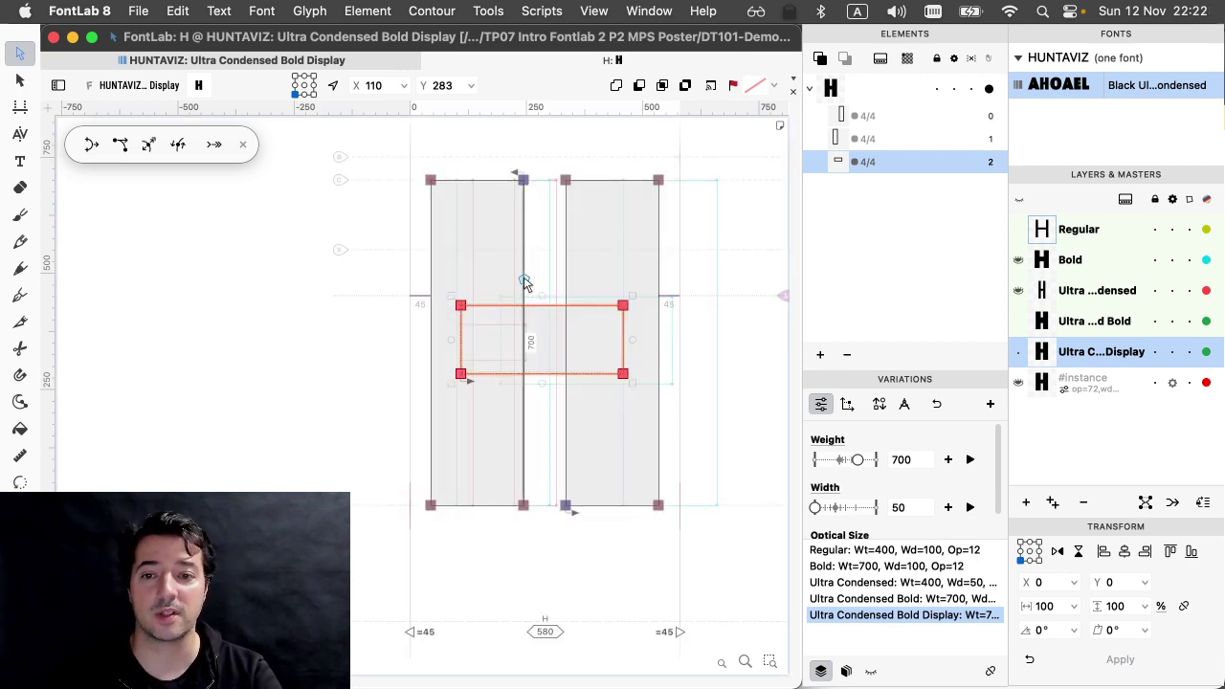
# - Turn the inner edge of the H's left stem into a curve, try the Flat curve fix, and undo that fix
pyautogui.keyDown('alt'); pyautogui.click(523, 277); pyautogui.keyUp('alt')
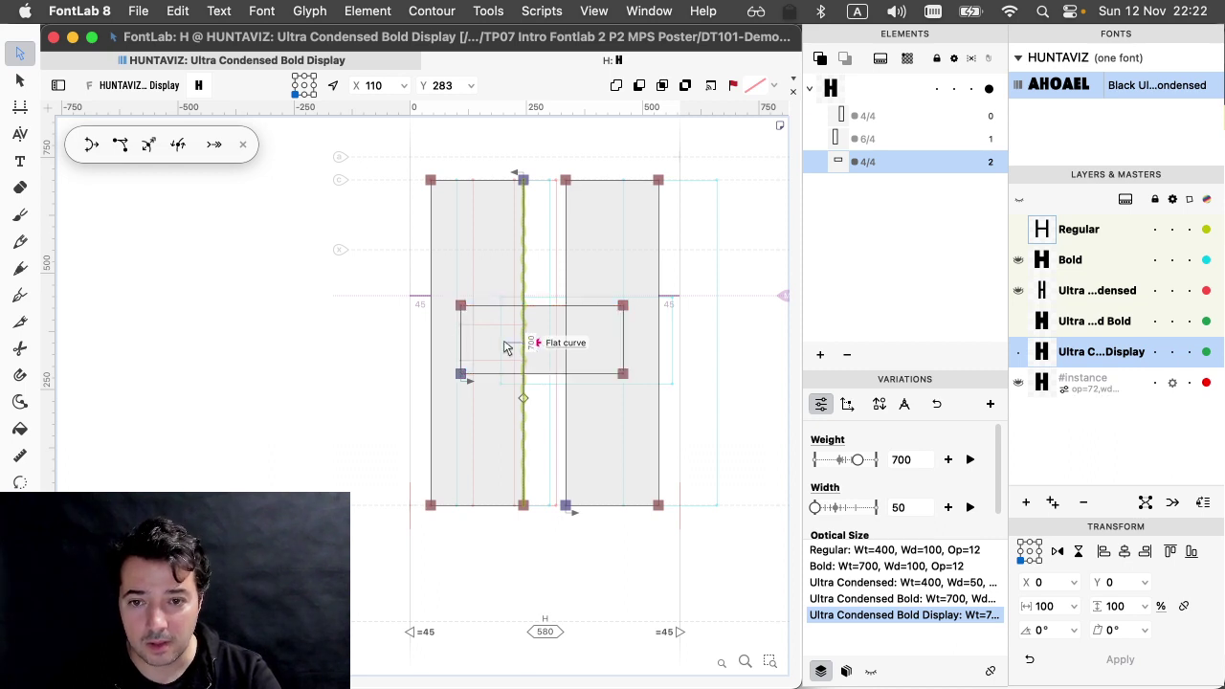
pyautogui.click(558, 347)
pyautogui.click(553, 322)
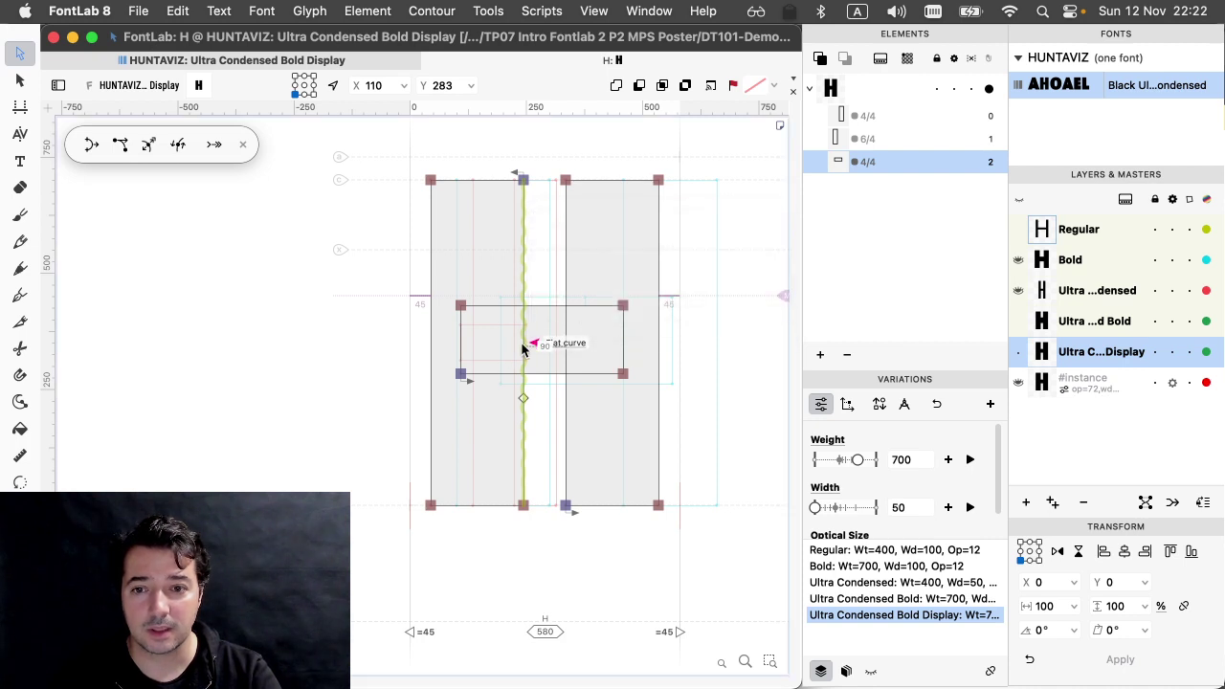
pyautogui.click(524, 345)
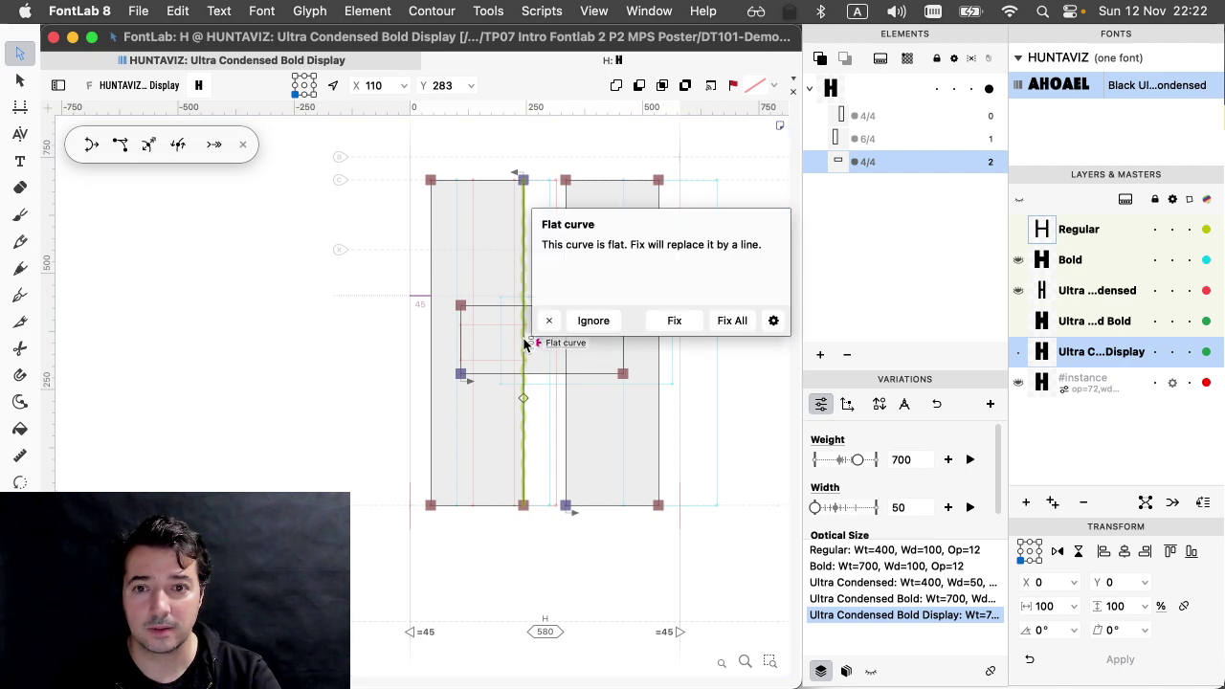
pyautogui.click(674, 321)
pyautogui.press('super+z')
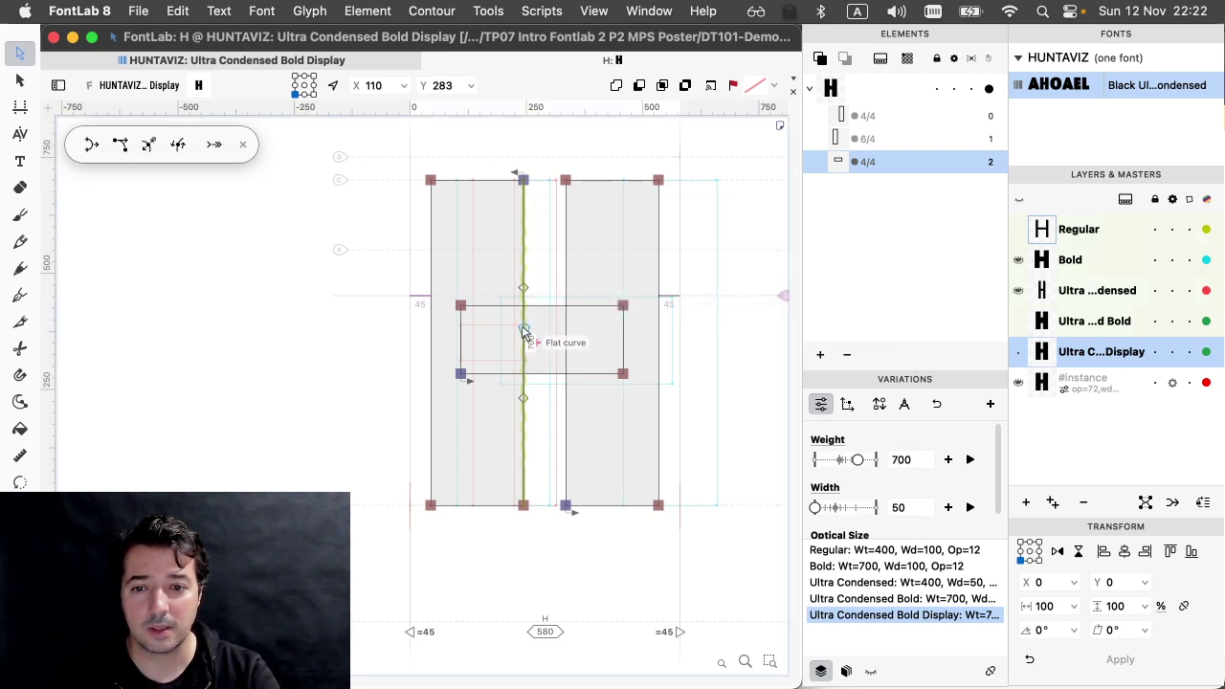
# - Bend the left stem's inner edge slightly into the stem, and curve its outer edge slightly inward as well
pyautogui.moveTo(525, 330); pyautogui.dragTo(432, 338)
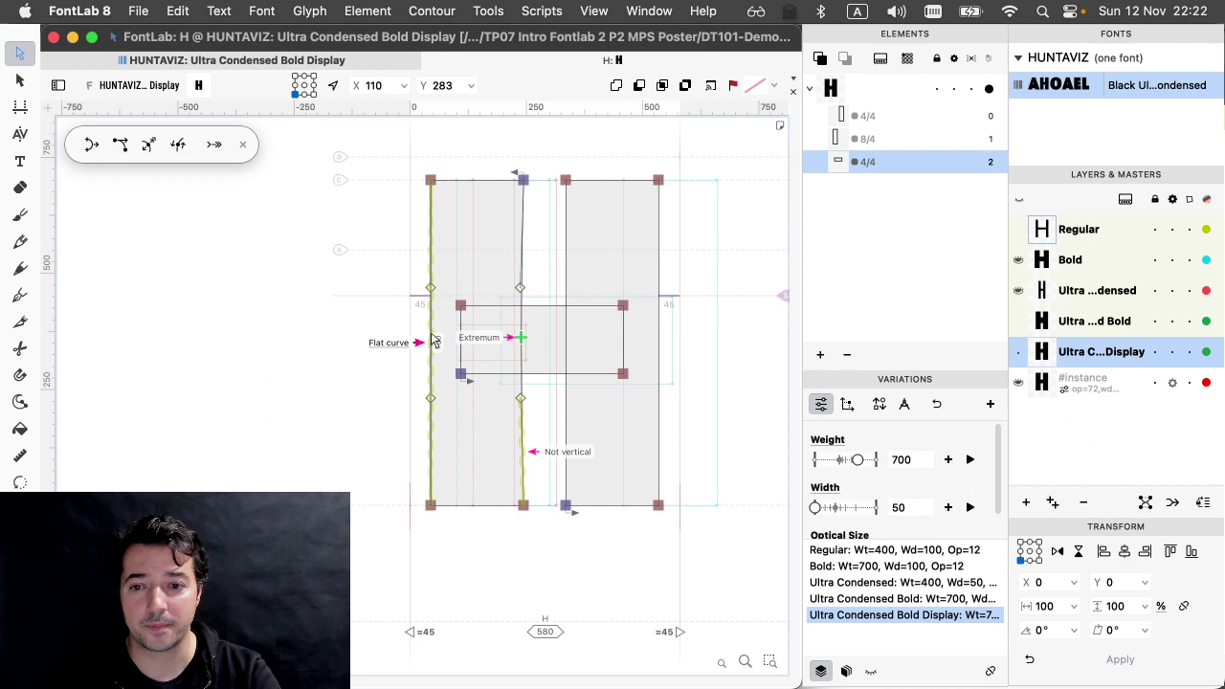
pyautogui.press('super+z')
pyautogui.press('super+z')
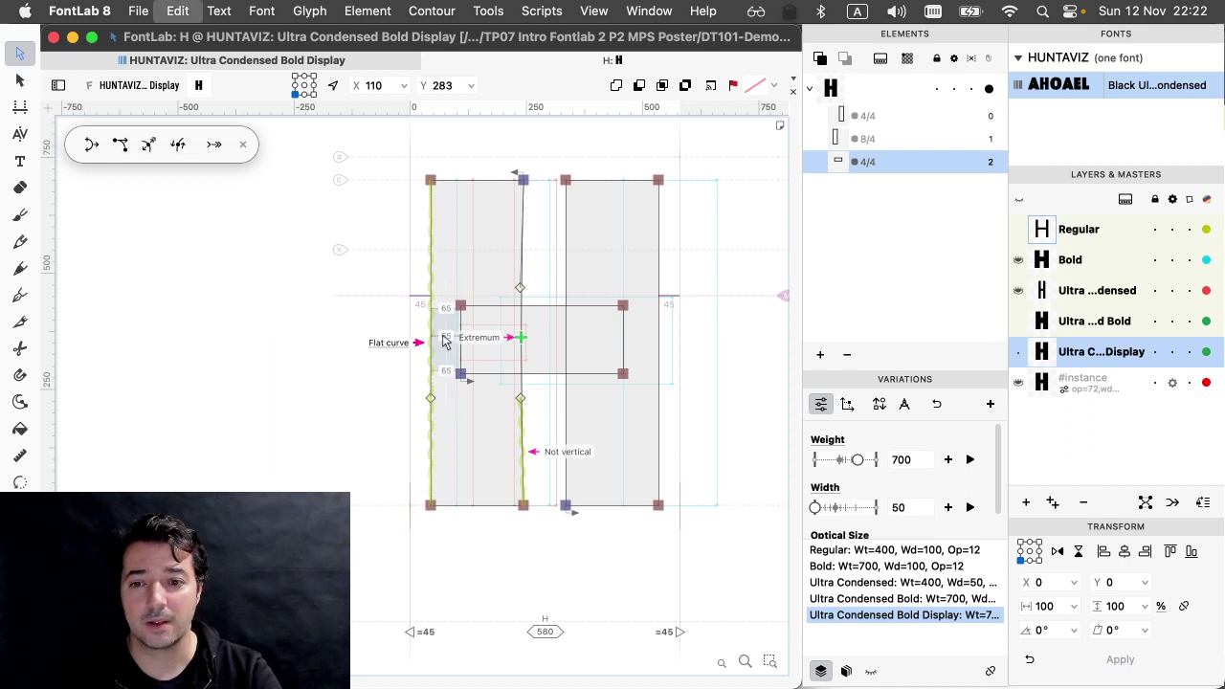
pyautogui.press('super+z')
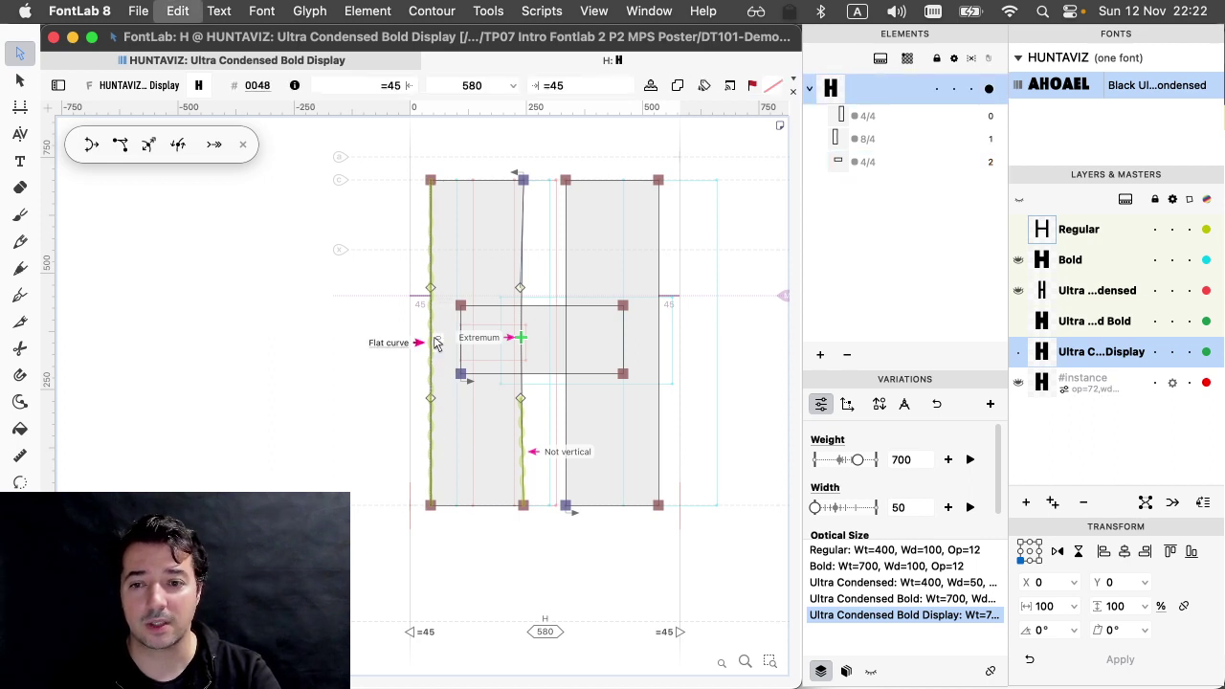
pyautogui.press('super+shift+z')
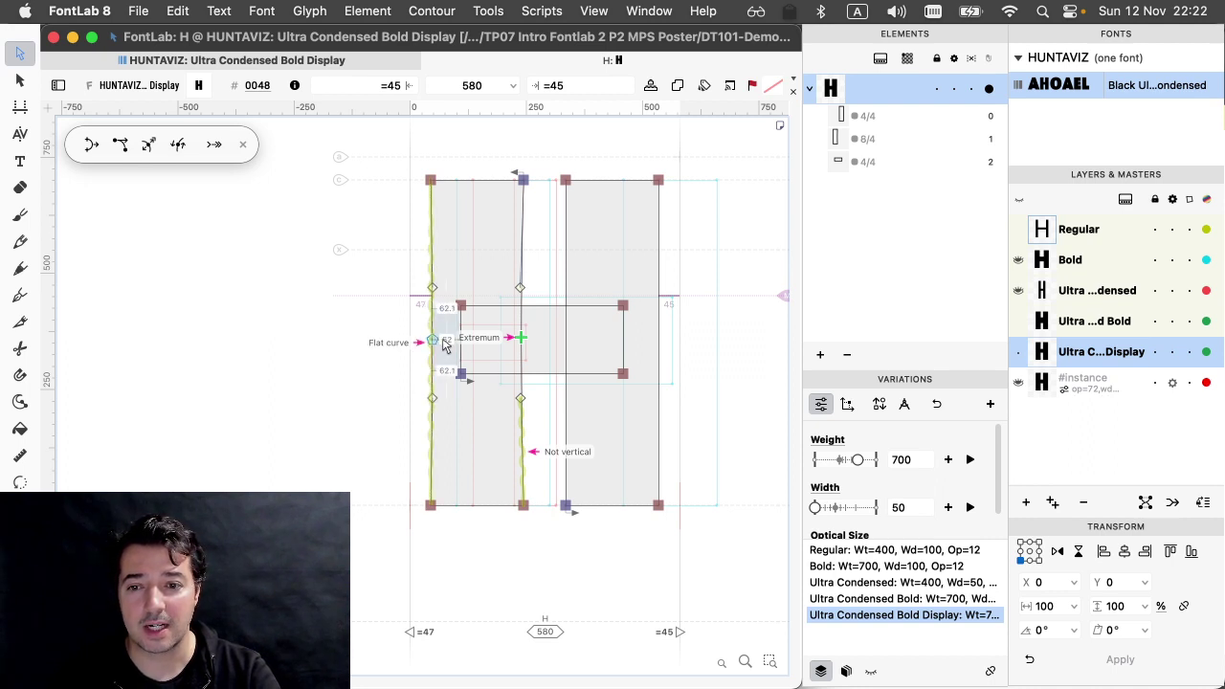
pyautogui.press('super+shift+z')
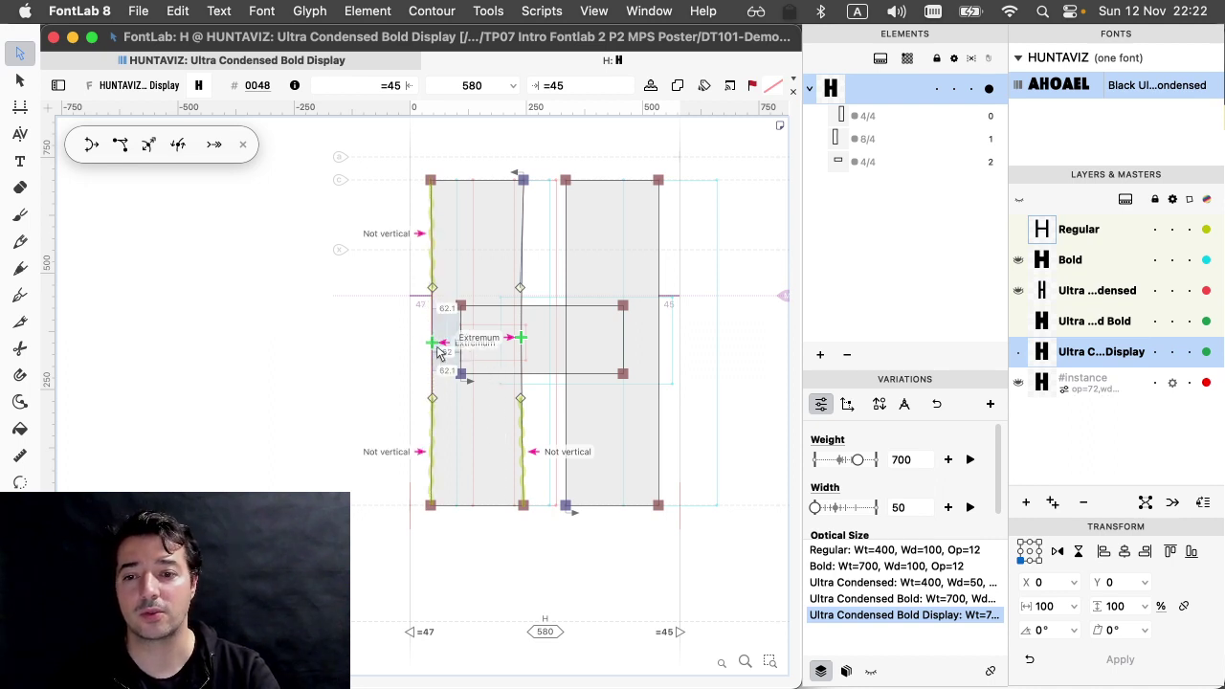
# - Insert a node at the extremum of the left stem's inner edge, try Fix All on the extremum issues, and undo Fix All
pyautogui.click(478, 341)
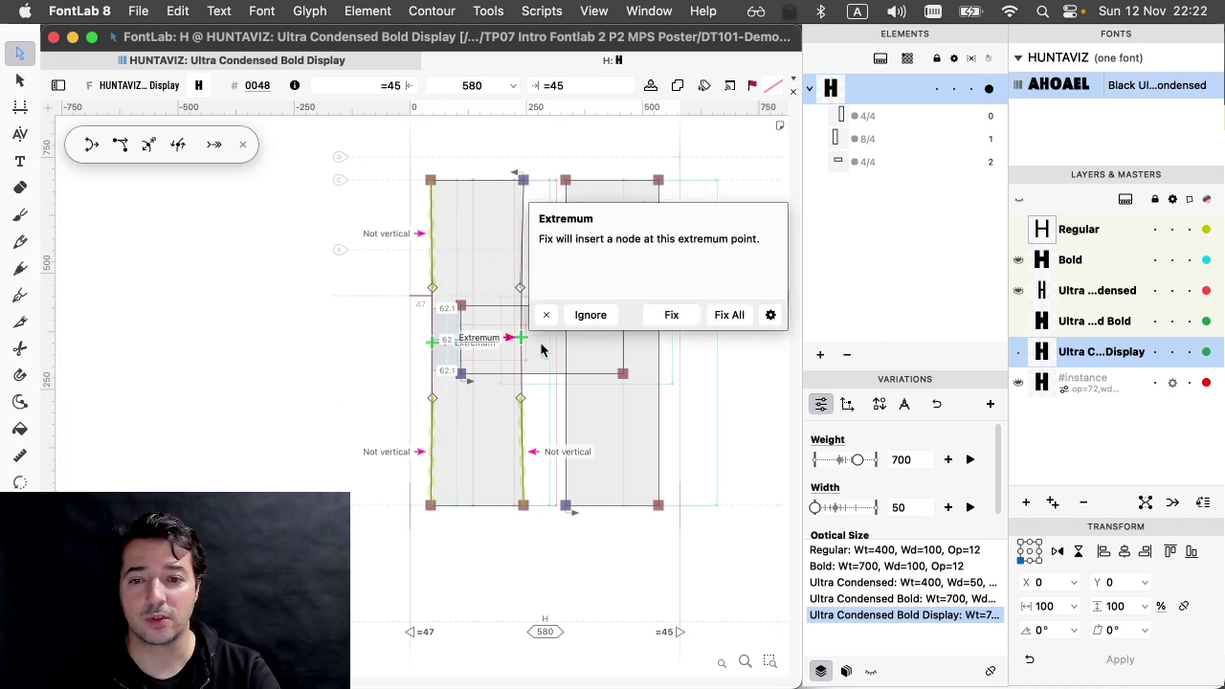
pyautogui.click(672, 315)
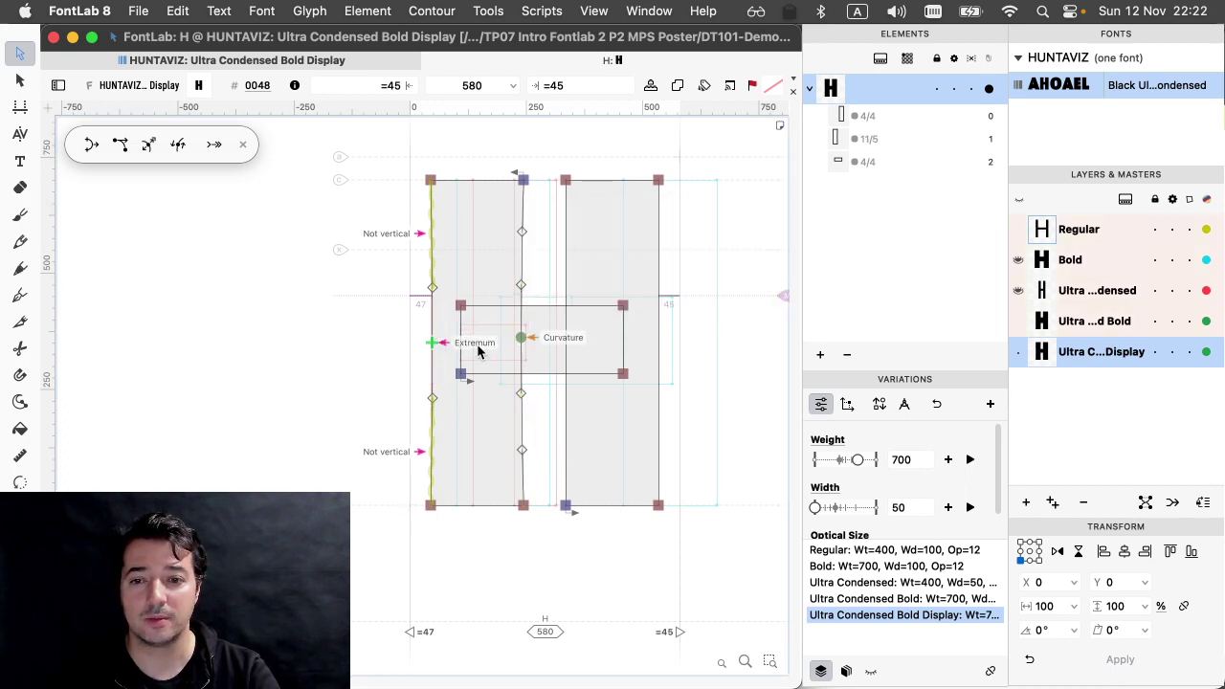
pyautogui.click(475, 342)
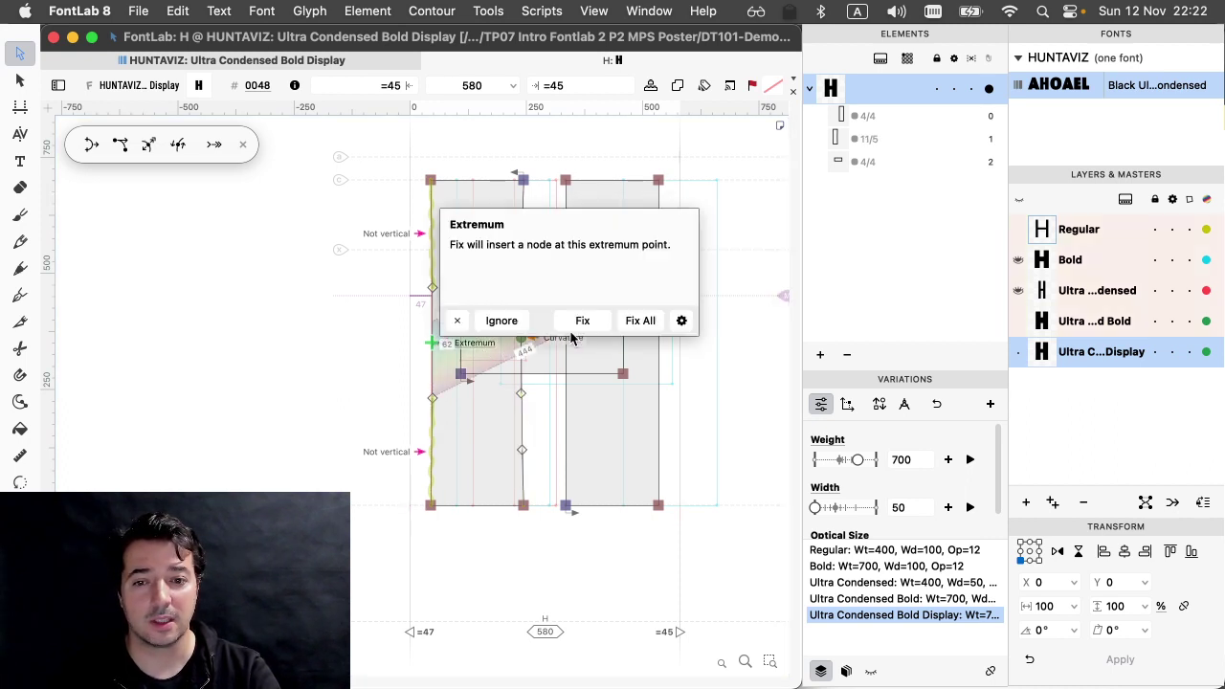
pyautogui.click(632, 321)
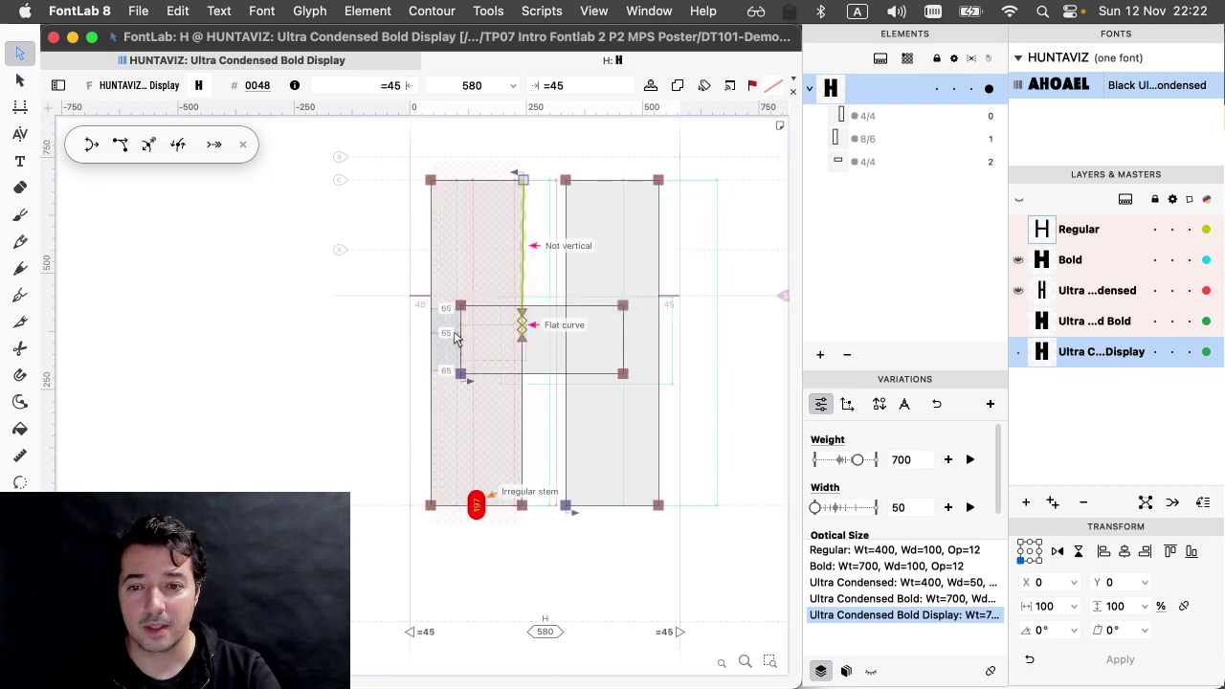
pyautogui.scroll(2, 454, 331)
pyautogui.press('super+z')
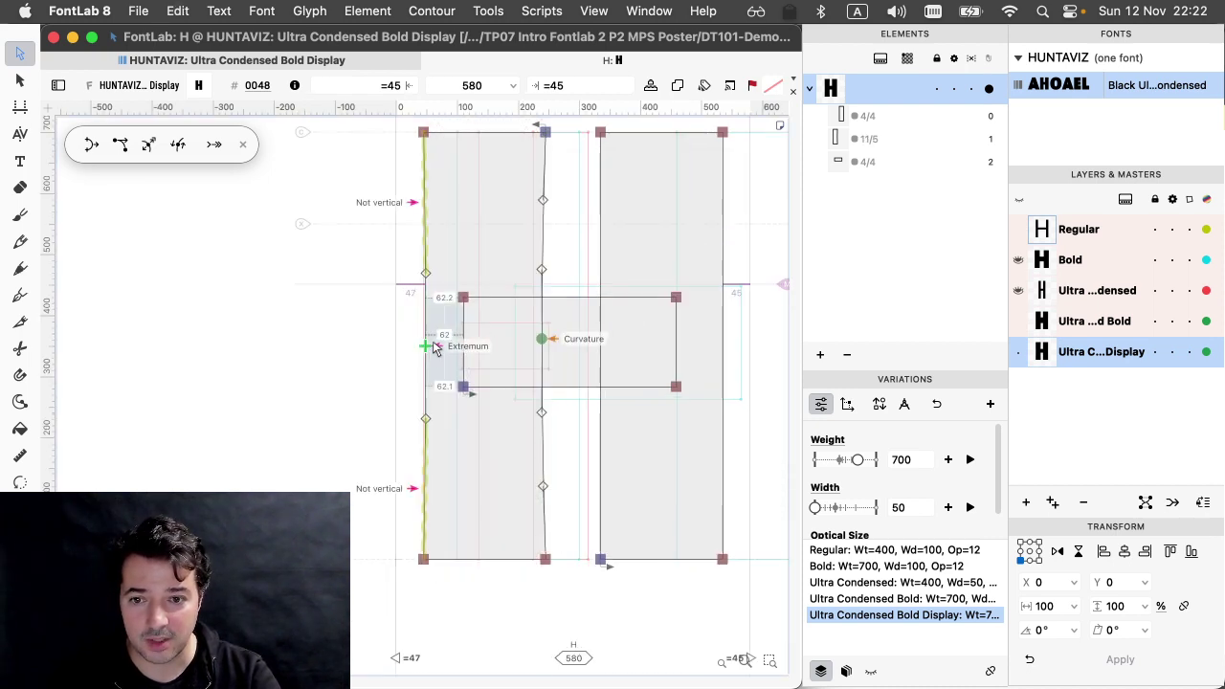
# - Insert a node at the extremum of the left stem's outer edge and move it to X 51
pyautogui.click(453, 353)
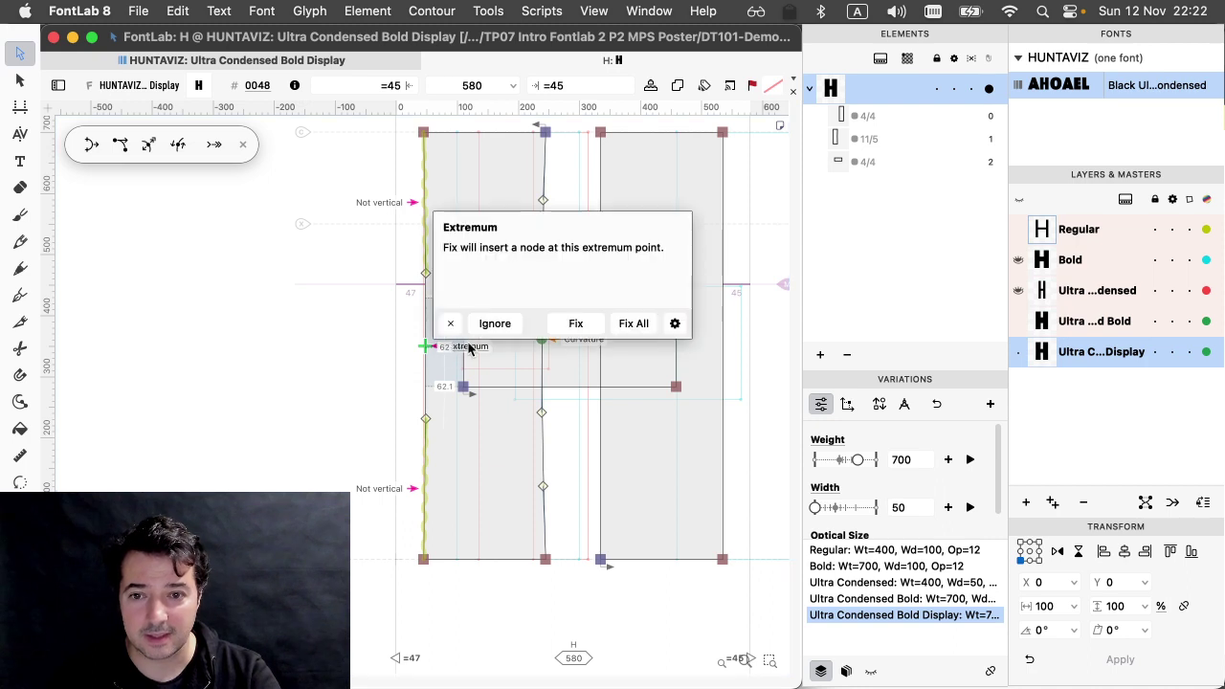
pyautogui.click(574, 325)
pyautogui.click(427, 347)
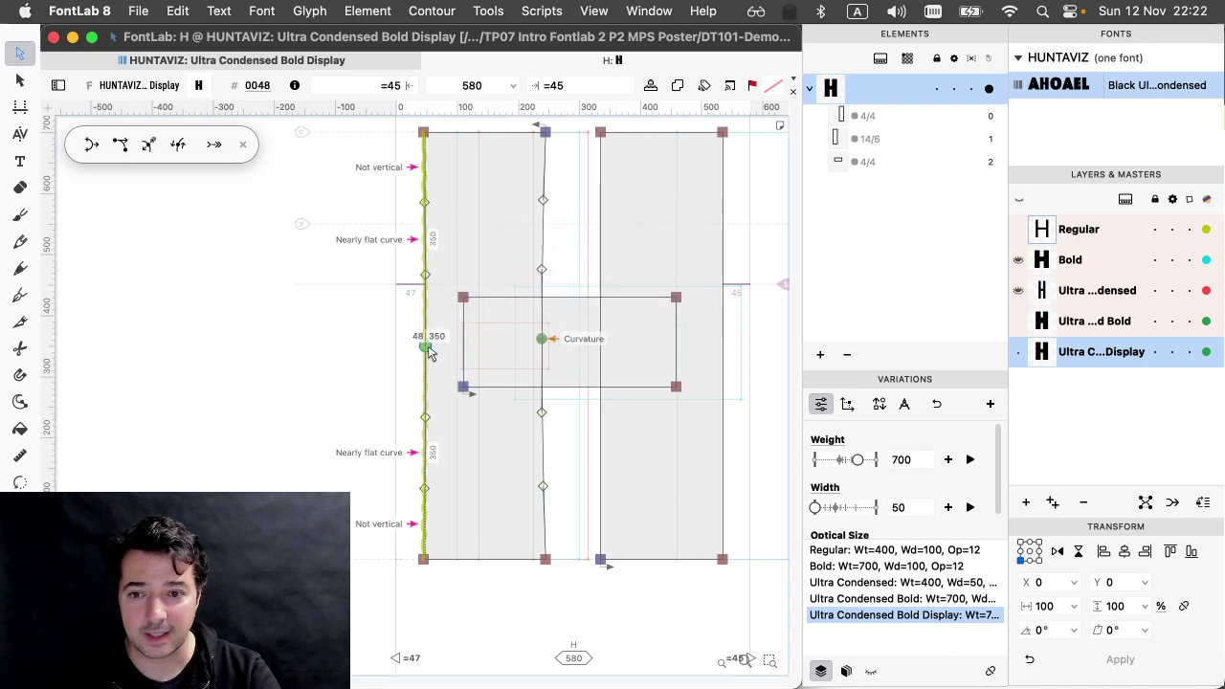
pyautogui.press('Right')
pyautogui.press('Right')
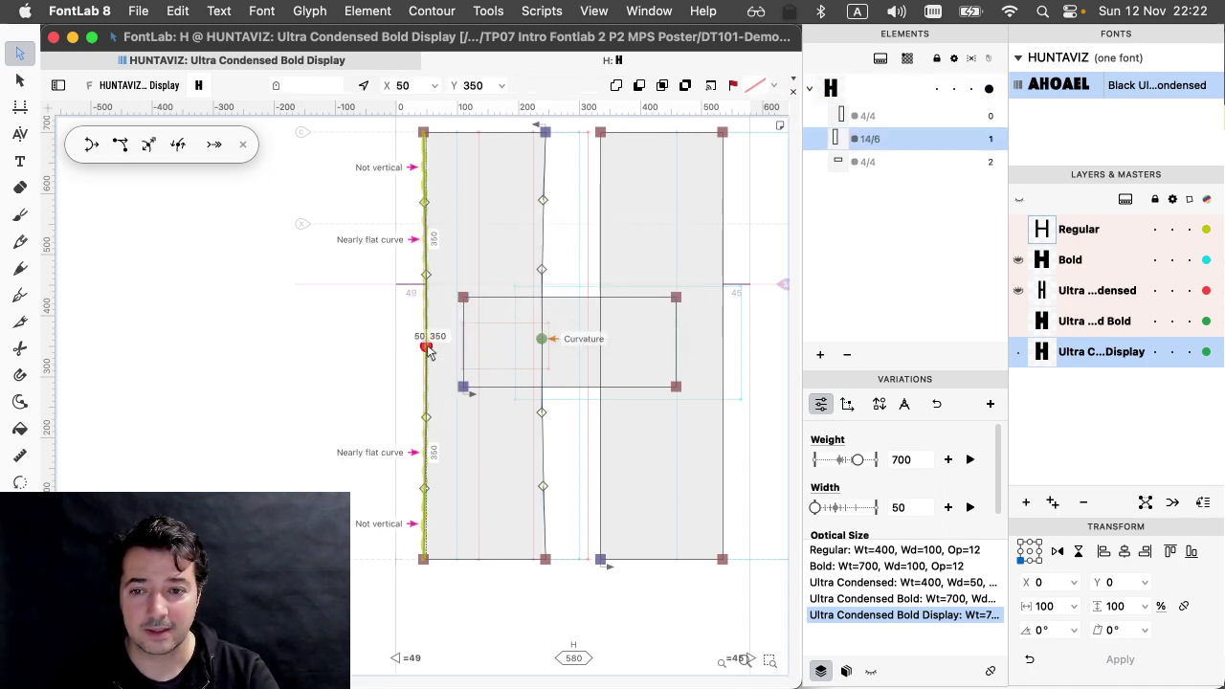
pyautogui.press('Right')
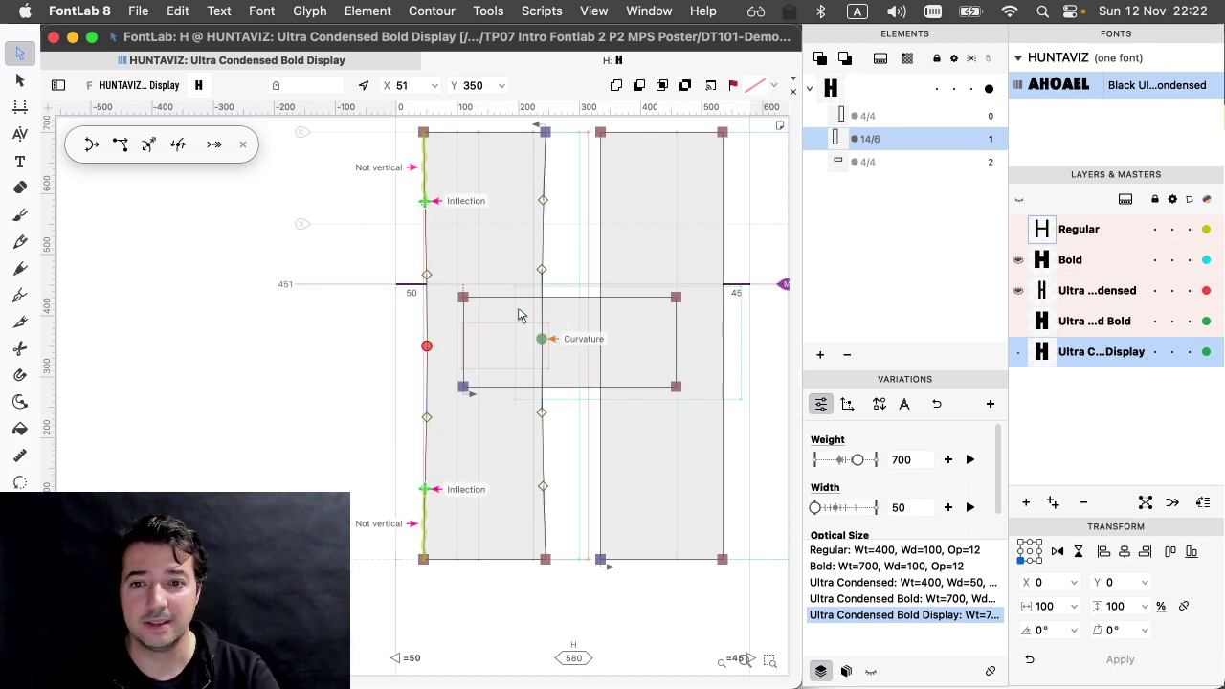
# - Try inserting a node at the outer edge's upper inflection, and undo back to only the left stem's inner edge being curved
pyautogui.click(463, 202)
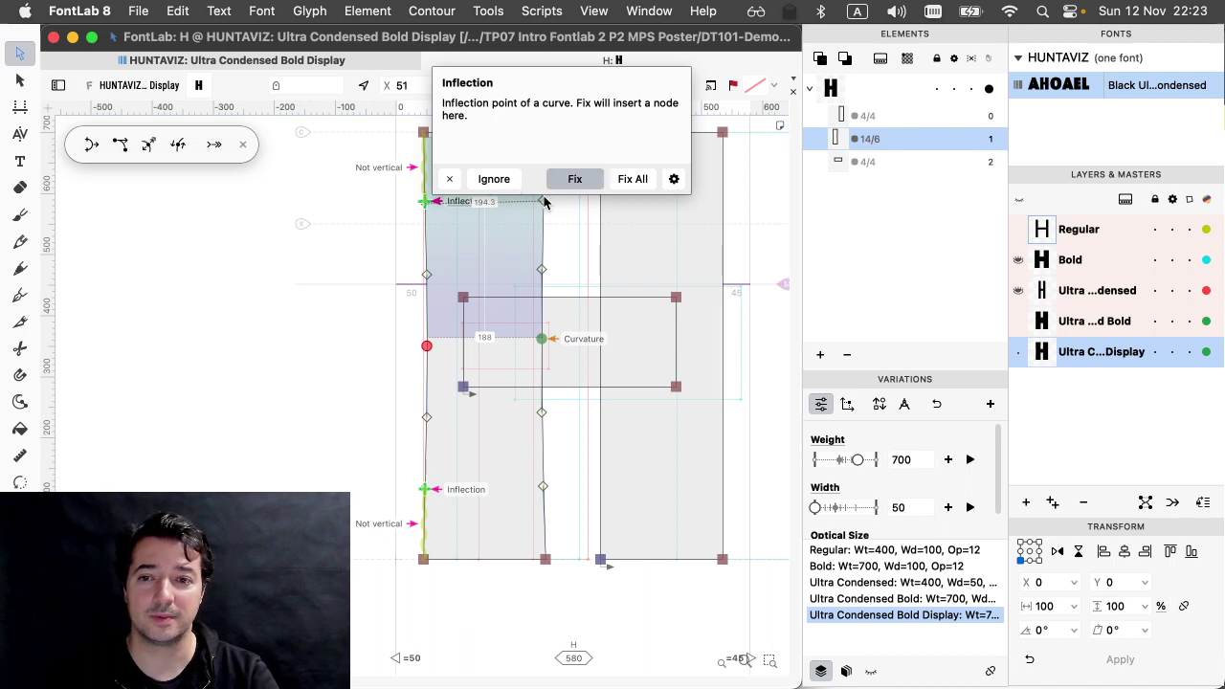
pyautogui.click(574, 179)
pyautogui.press('super+z')
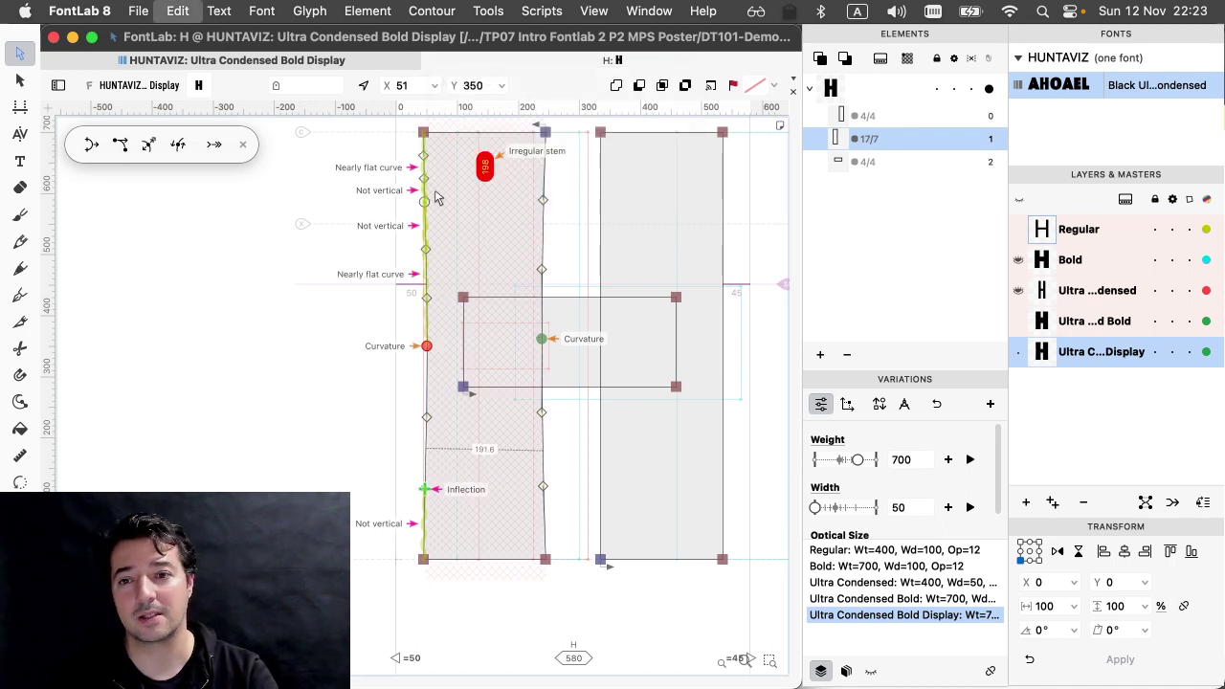
pyautogui.press('super+z')
pyautogui.press('super+z')
pyautogui.press('super+z')
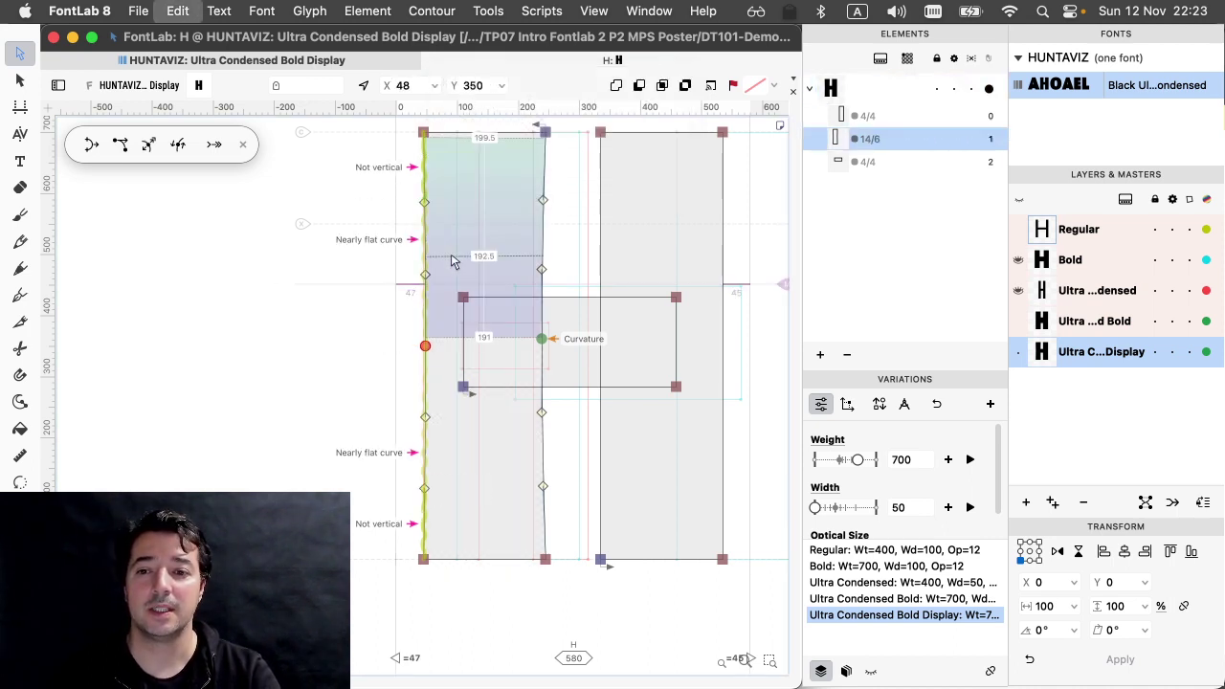
pyautogui.press('super+z')
pyautogui.press('super+z')
pyautogui.press('super+z')
pyautogui.press('super+z')
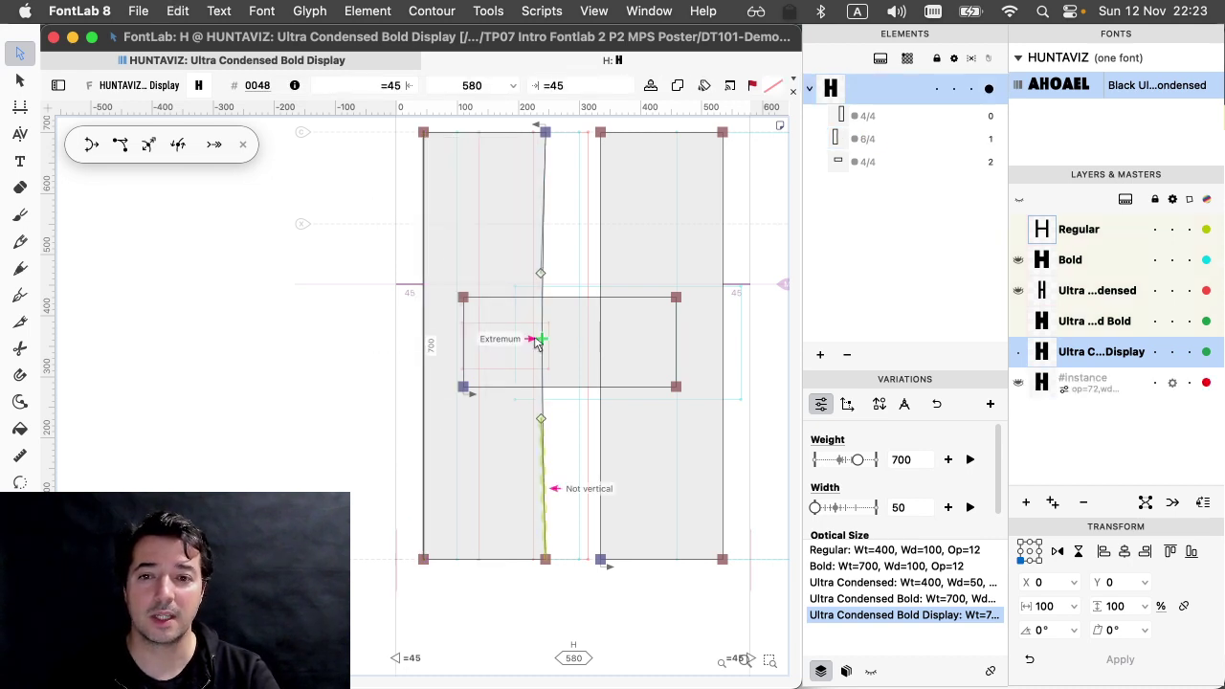
# - Curve the right stem's inner edge slightly into the stem and apply Fix All to the extremum issues
pyautogui.keyDown('alt'); pyautogui.click(602, 345); pyautogui.keyUp('alt')
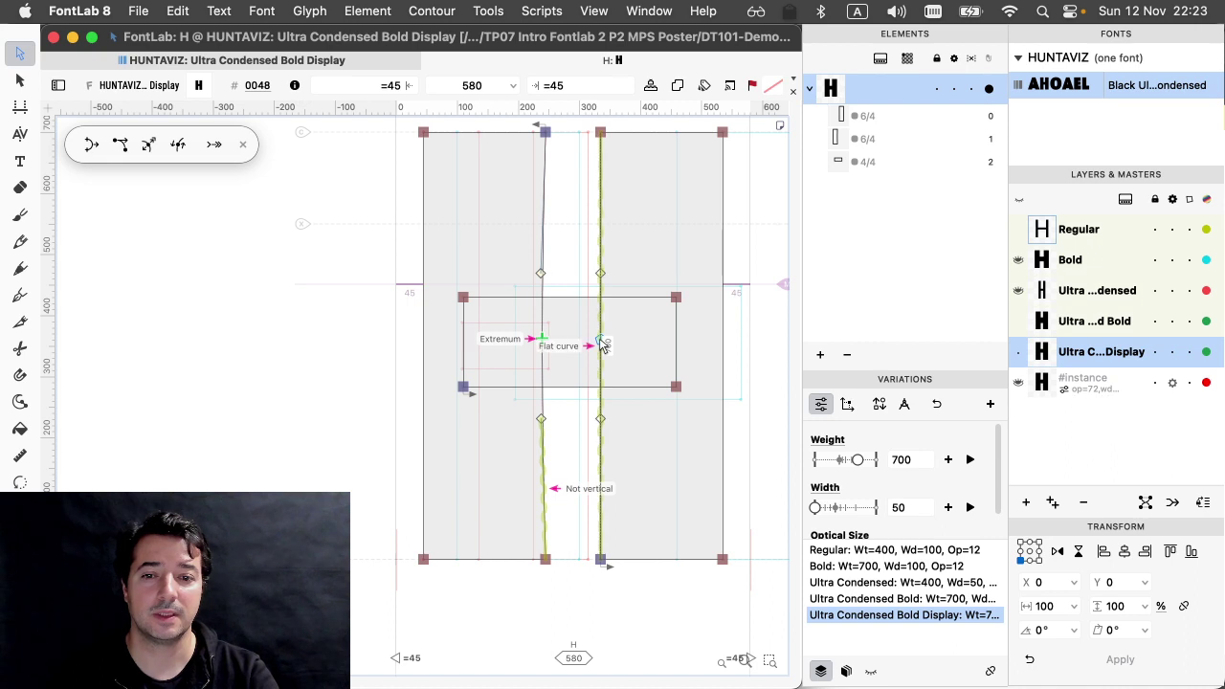
pyautogui.moveTo(604, 346); pyautogui.dragTo(617, 345)
pyautogui.click(602, 344)
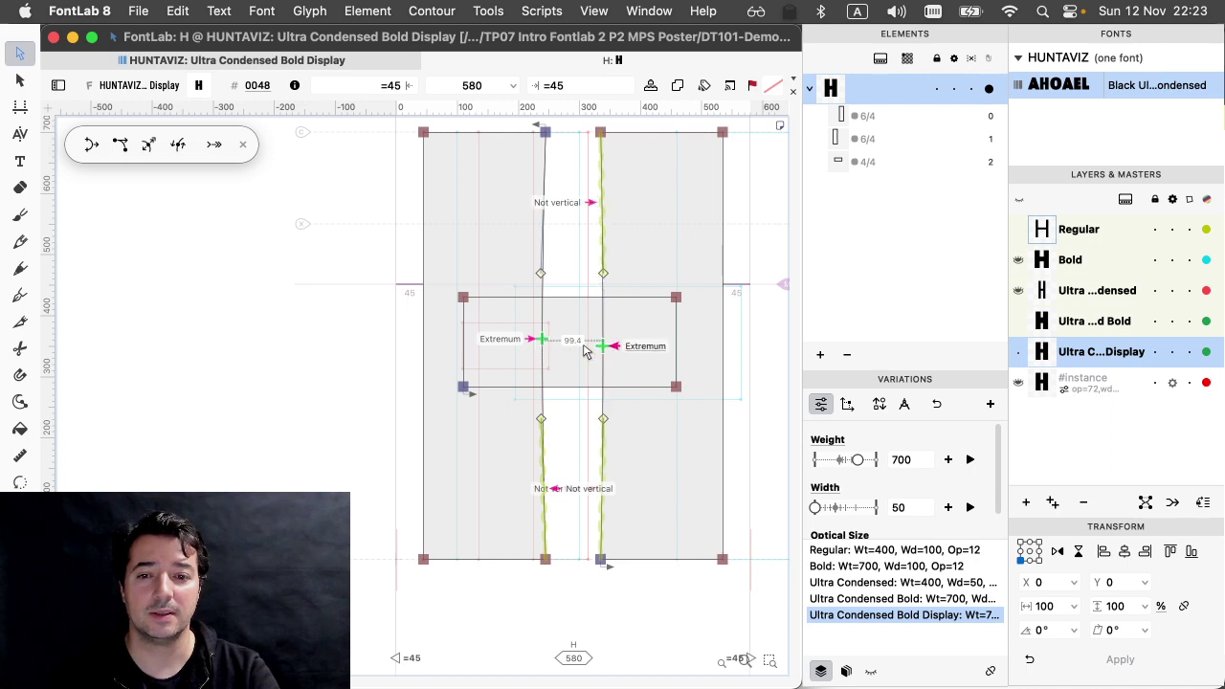
pyautogui.click(638, 346)
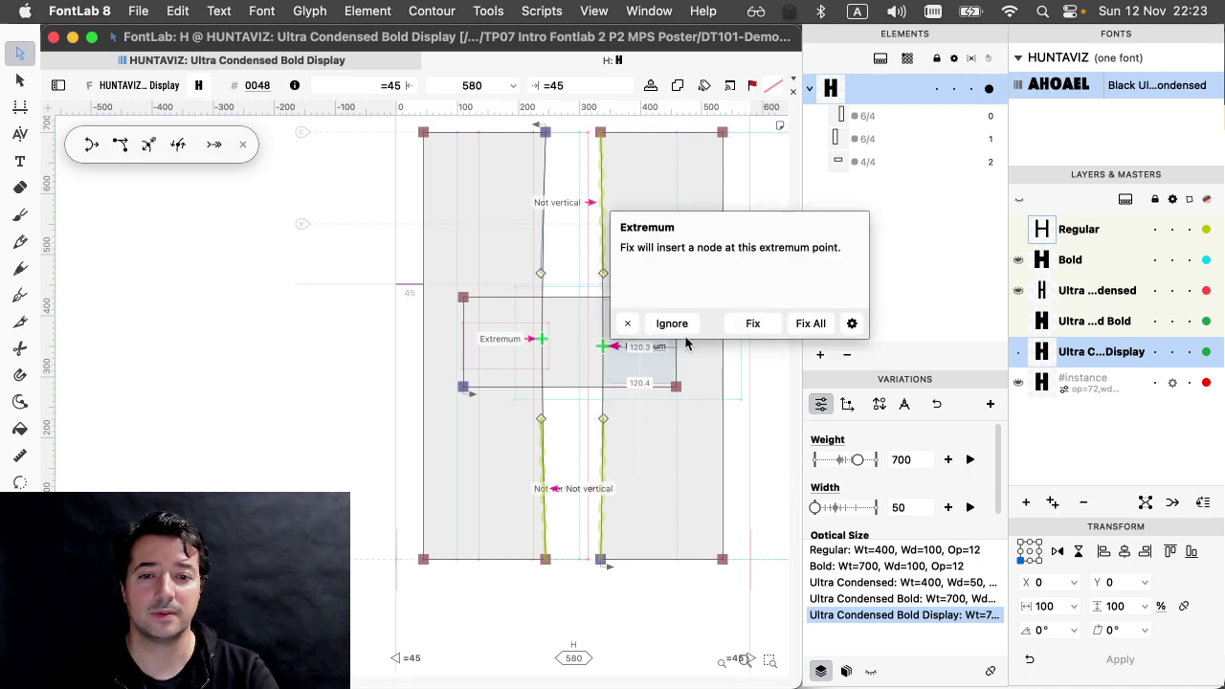
pyautogui.click(809, 323)
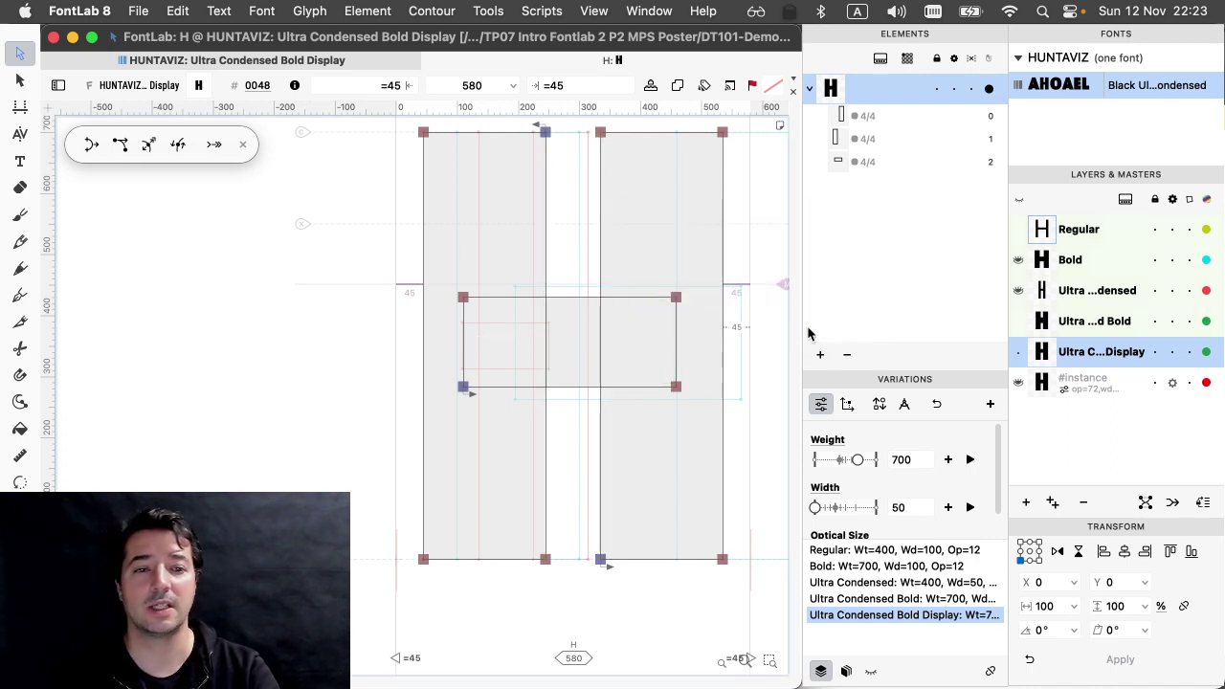
# - Convert the straight inner edge of the H's left stem to a curve in the Ultra Condensed Bold Display master
pyautogui.click(1092, 330)
pyautogui.click(1091, 350)
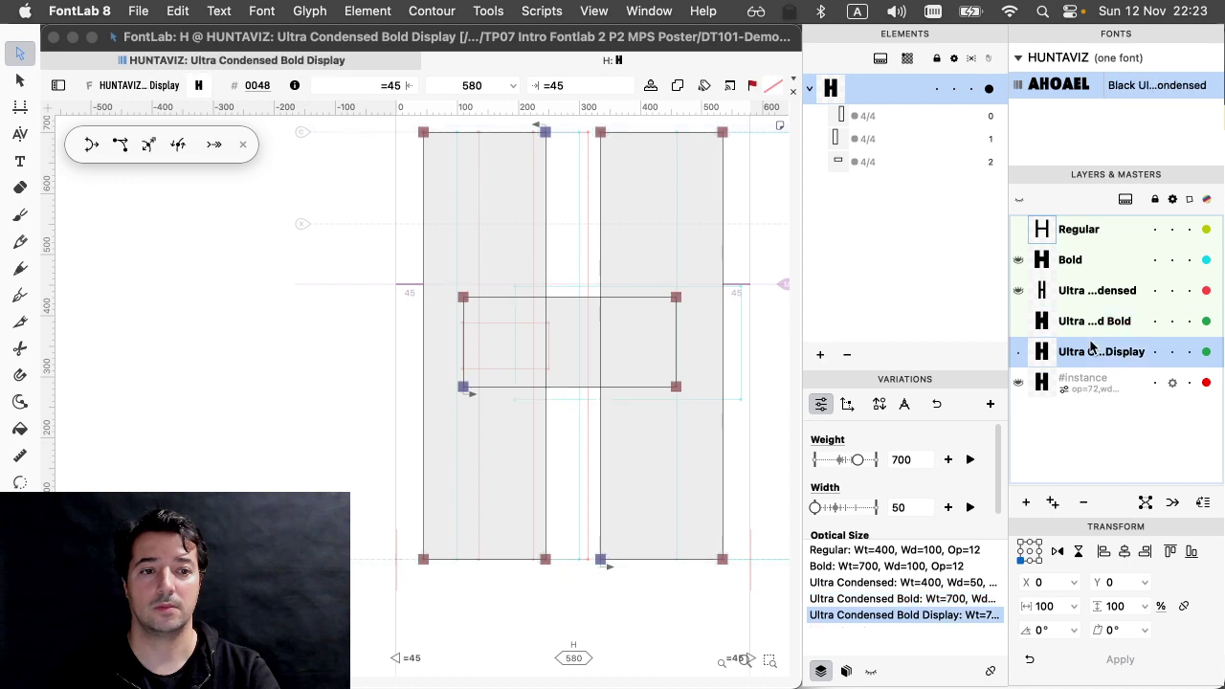
pyautogui.keyDown('alt'); pyautogui.click(546, 342); pyautogui.keyUp('alt')
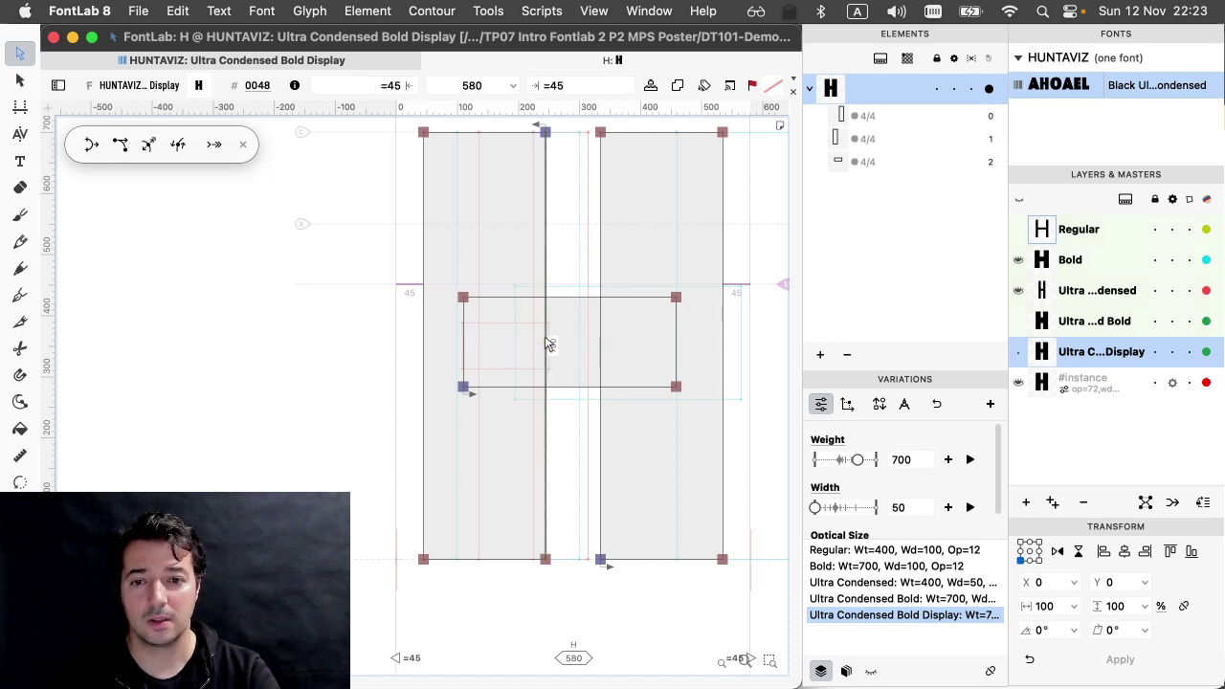
pyautogui.keyDown('alt'); pyautogui.click(544, 336); pyautogui.keyUp('alt')
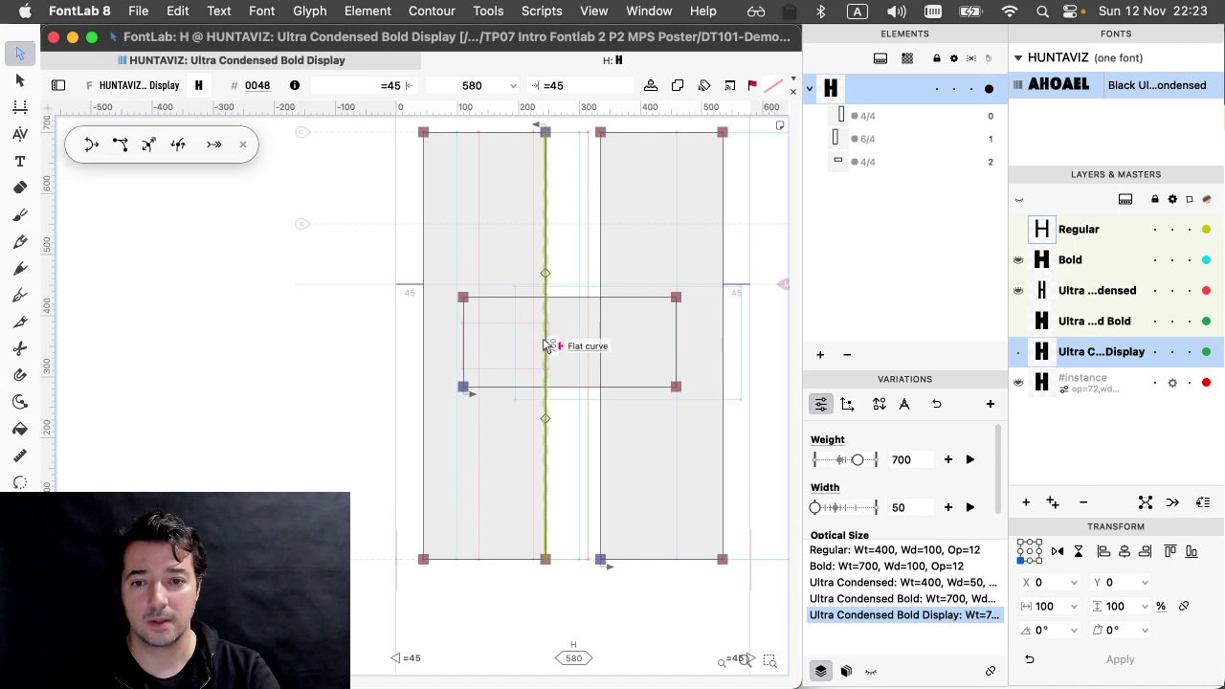
pyautogui.scroll(3, 527, 345)
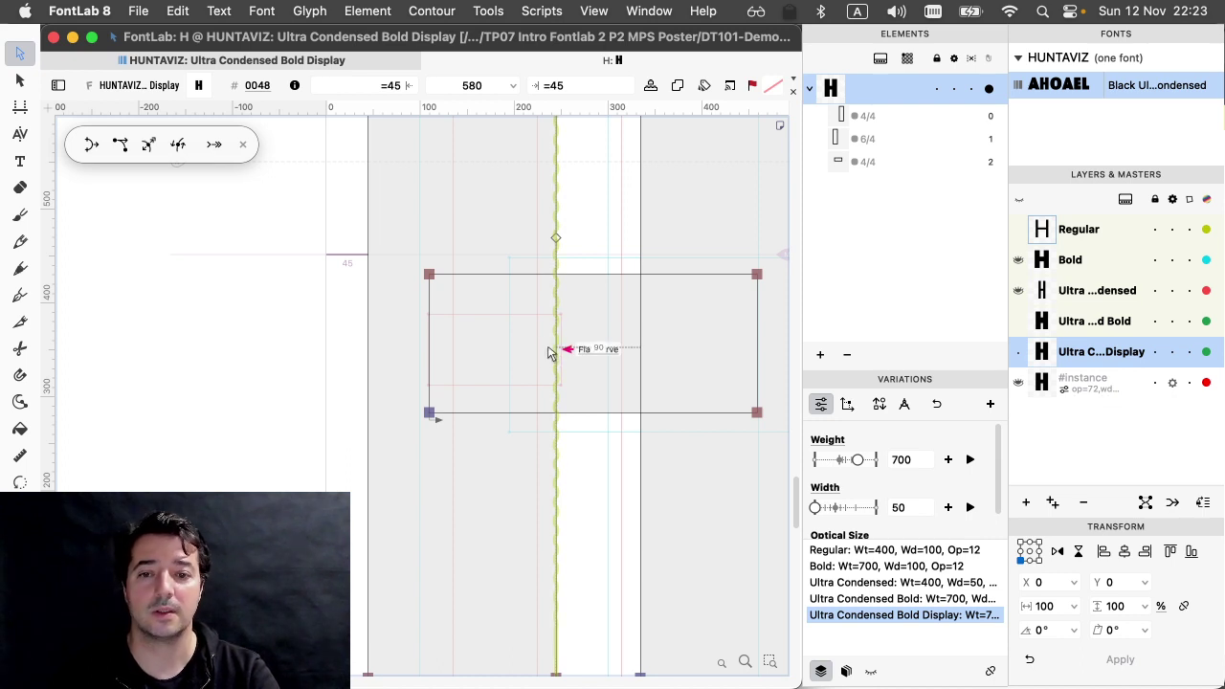
pyautogui.press('super+z')
pyautogui.press('super+z')
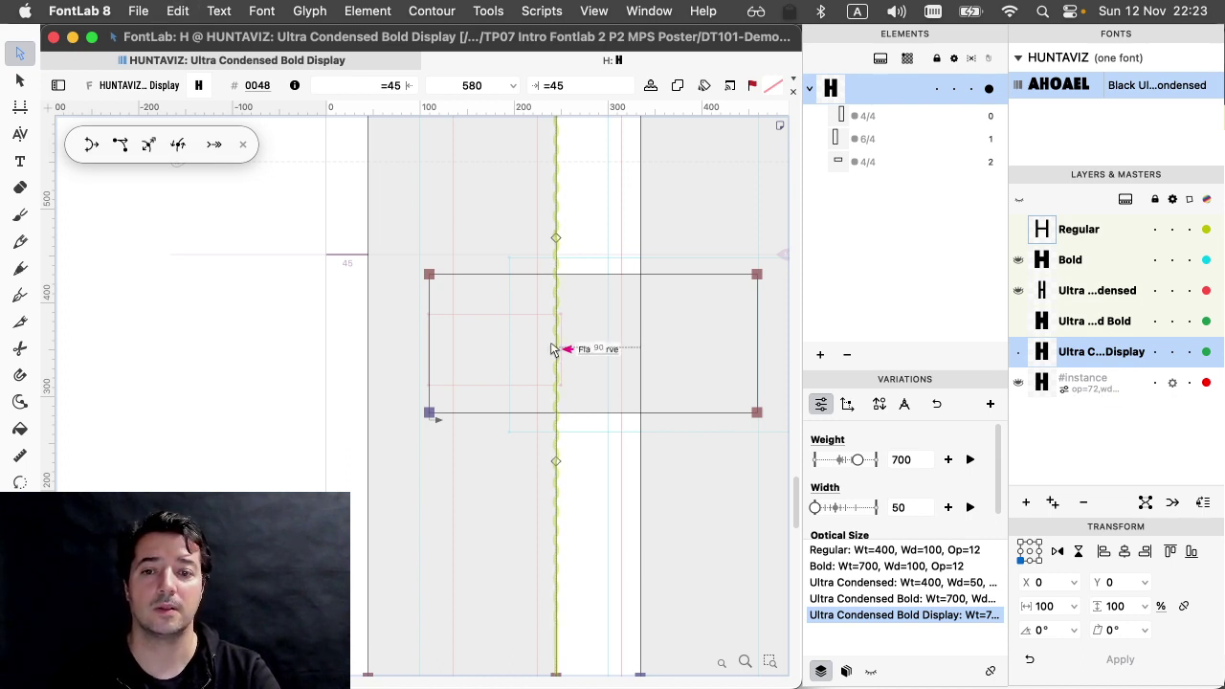
pyautogui.press('super+shift+z')
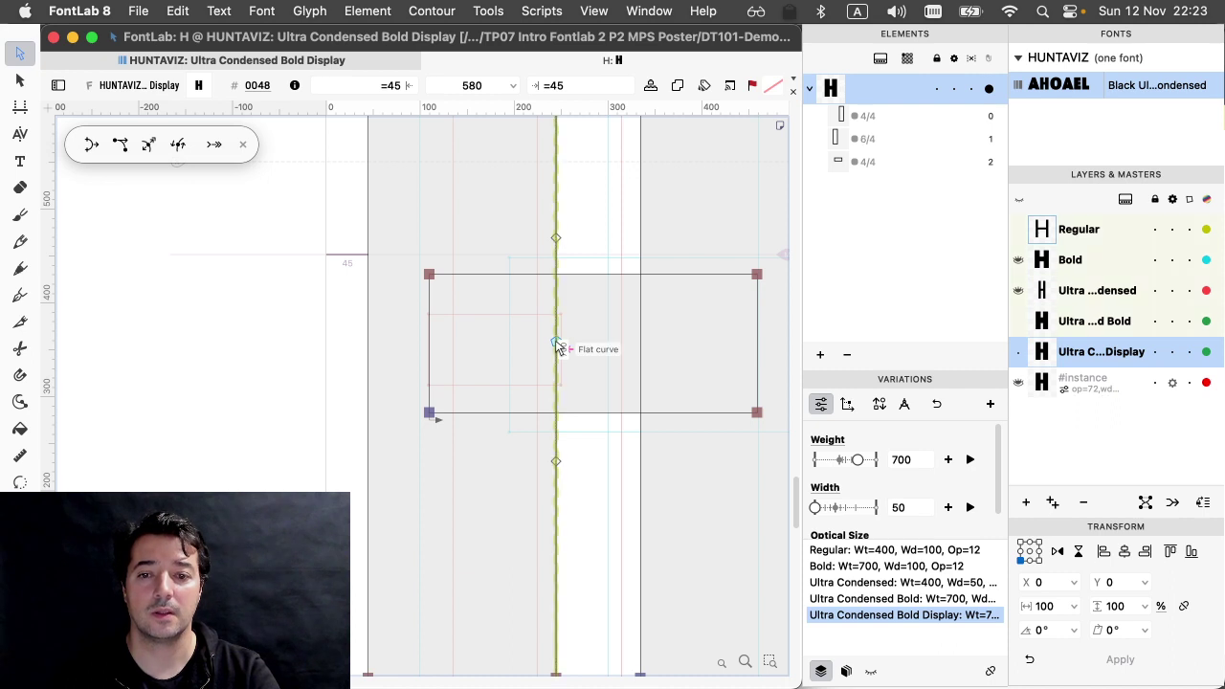
# - Bend the left stem's inner edge slightly into the stem and insert a node at its extremum
pyautogui.moveTo(559, 347)
pyautogui.mouseDown()
pyautogui.moveTo(536, 347)
pyautogui.moveTo(582, 350)
pyautogui.moveTo(525, 355)
pyautogui.mouseUp()
pyautogui.click(525, 353)
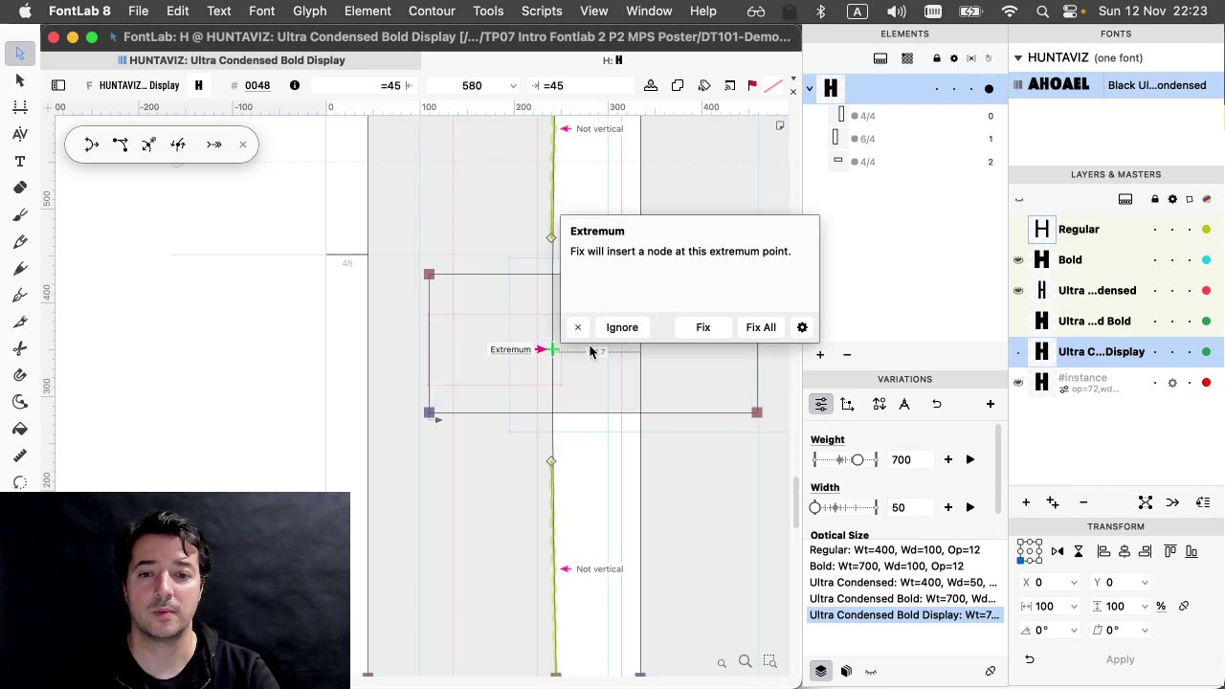
pyautogui.click(704, 327)
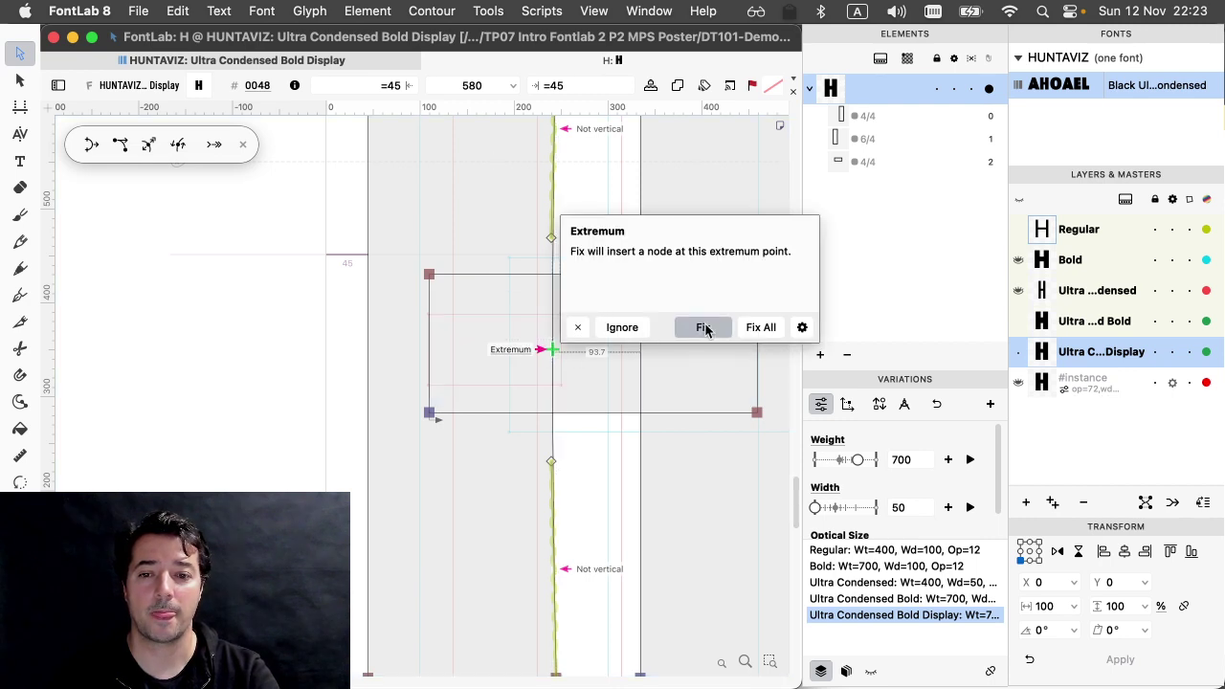
# - Convert the right stem's inner edge to a curve, bend it slightly into the stem, and insert a node at its extremum
pyautogui.click(640, 344)
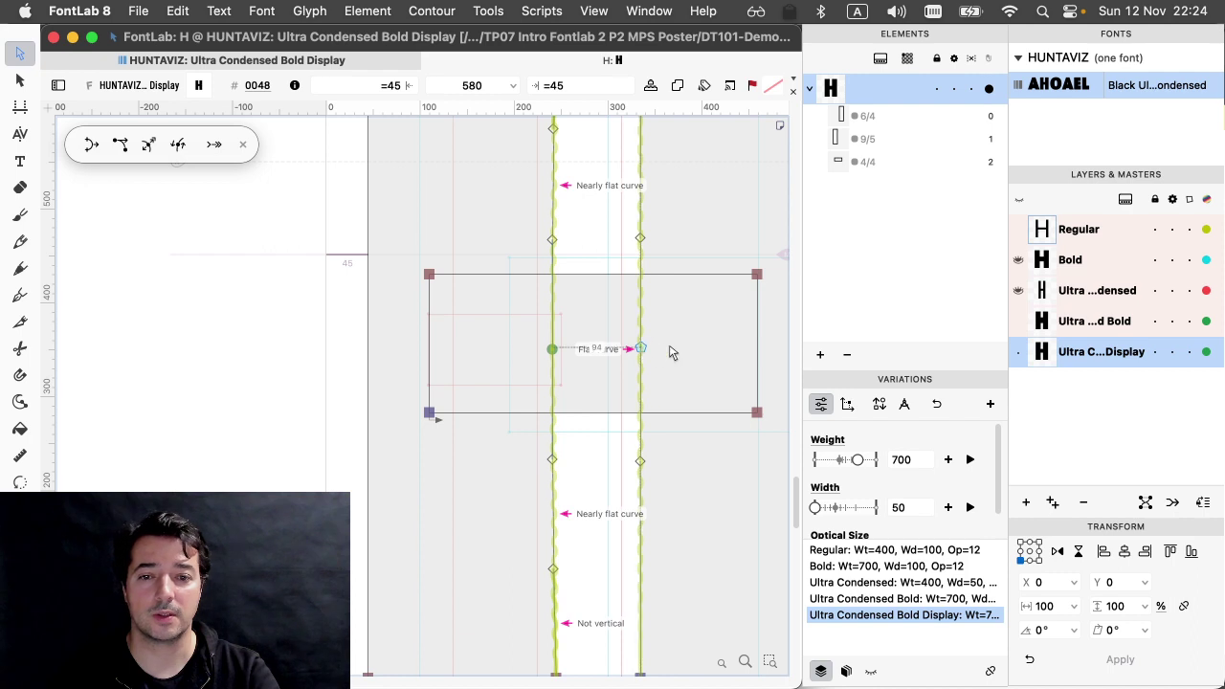
pyautogui.press('Right')
pyautogui.press('Right')
pyautogui.press('Right')
pyautogui.press('Right')
pyautogui.press('Right')
pyautogui.press('Right')
pyautogui.press('Right')
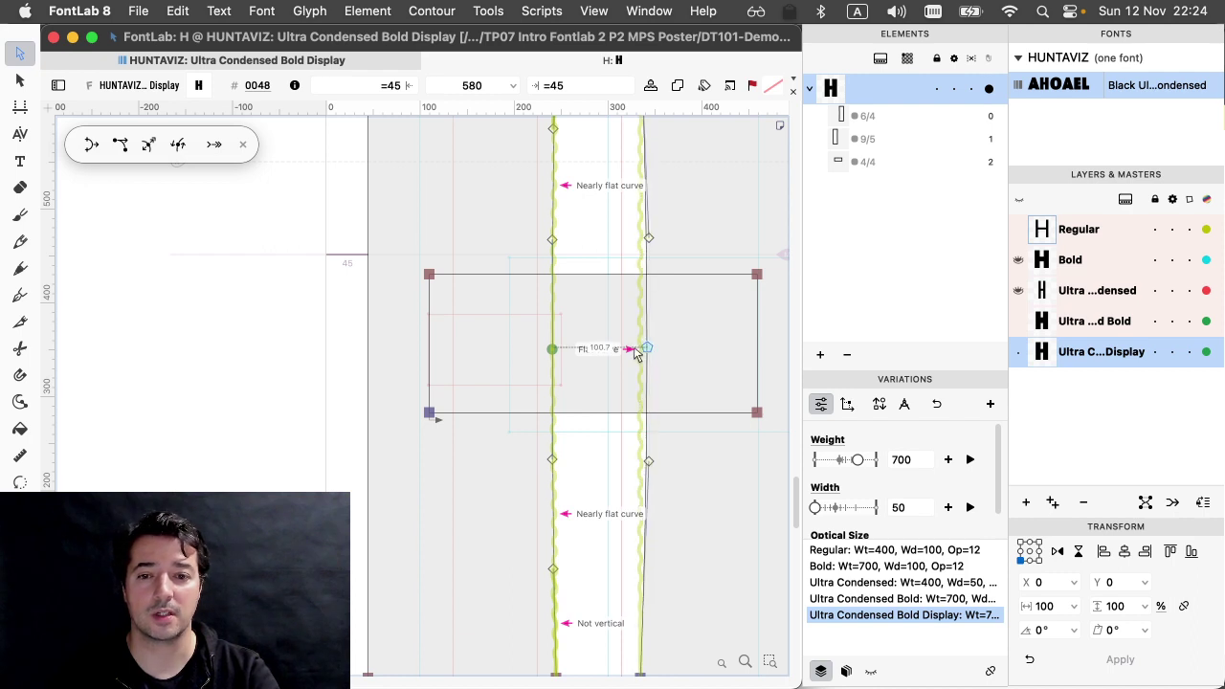
pyautogui.click(689, 350)
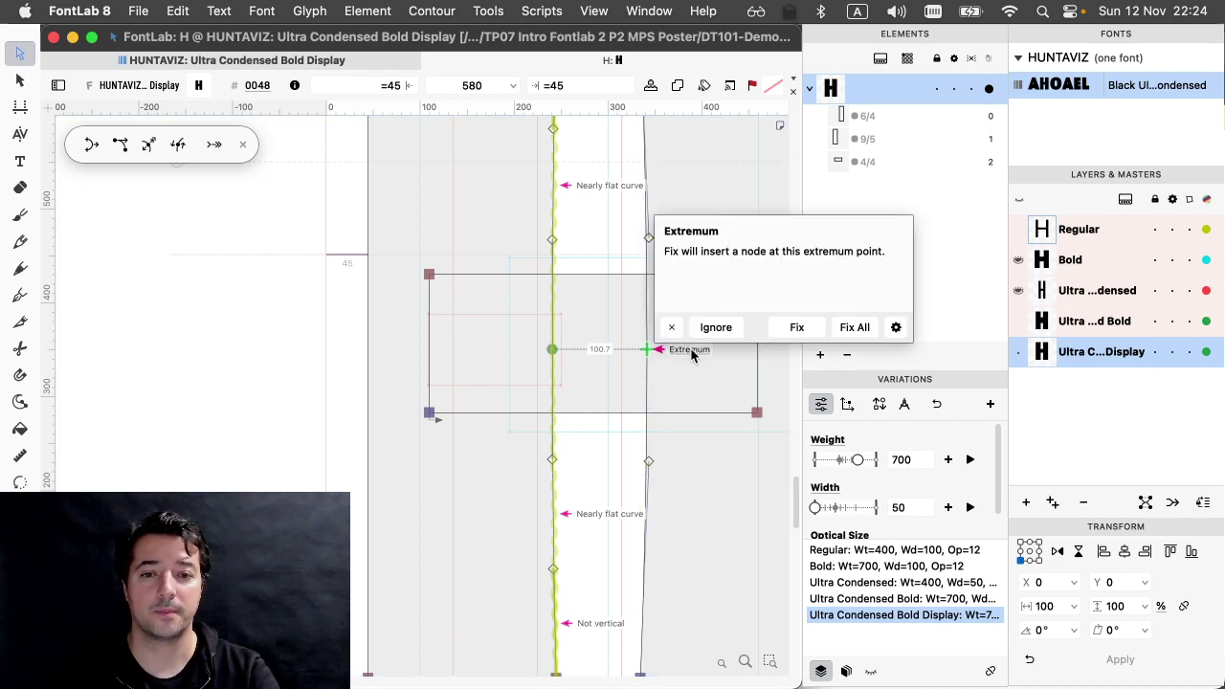
pyautogui.click(783, 327)
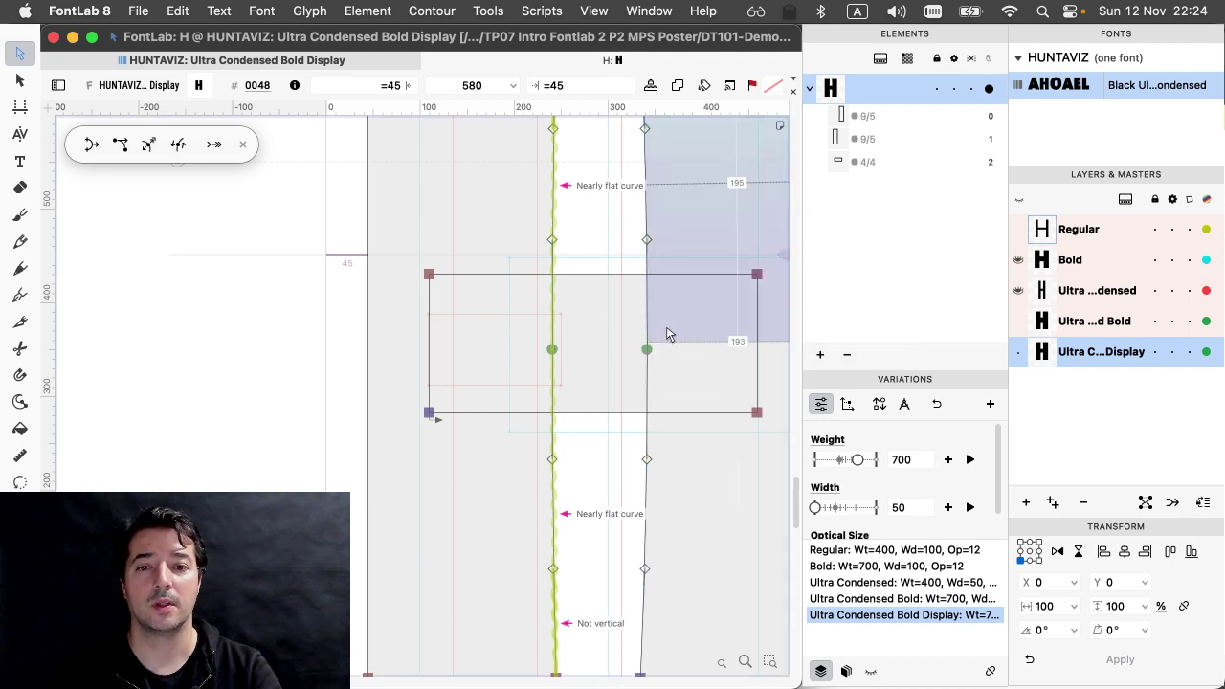
# - In the Ultra Condensed Bold master, convert the left stem's inner edge to a curve and try inserting a node at its middle
pyautogui.click(1074, 322)
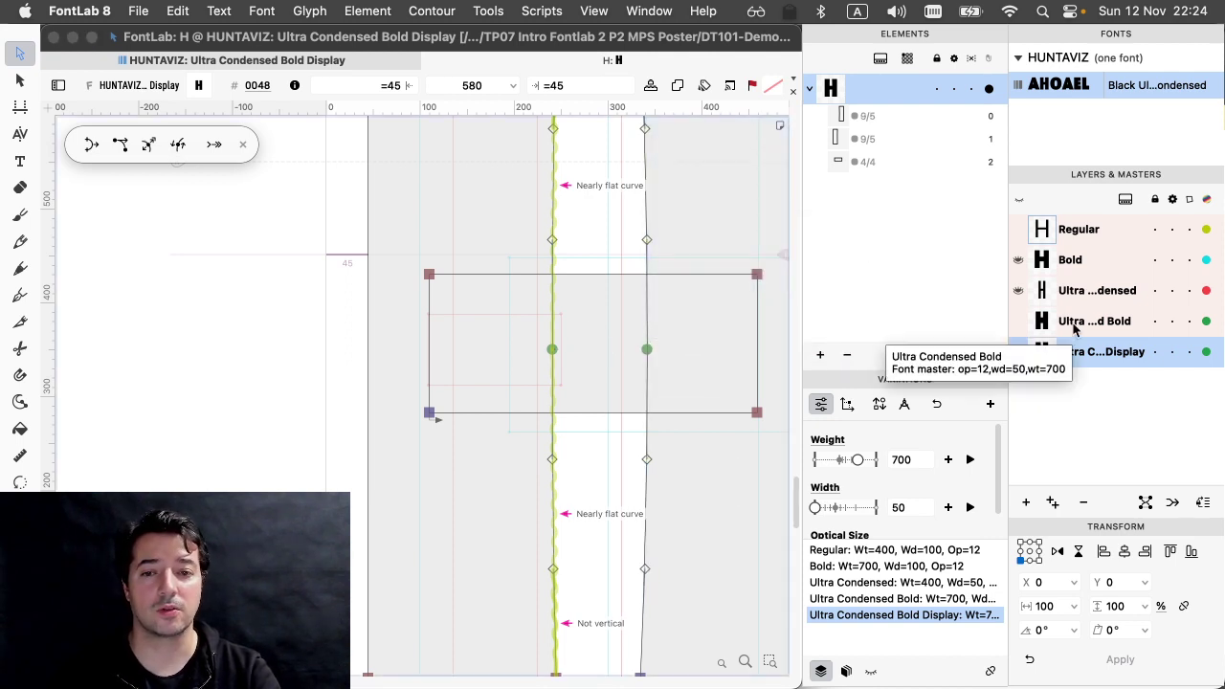
pyautogui.click(562, 356)
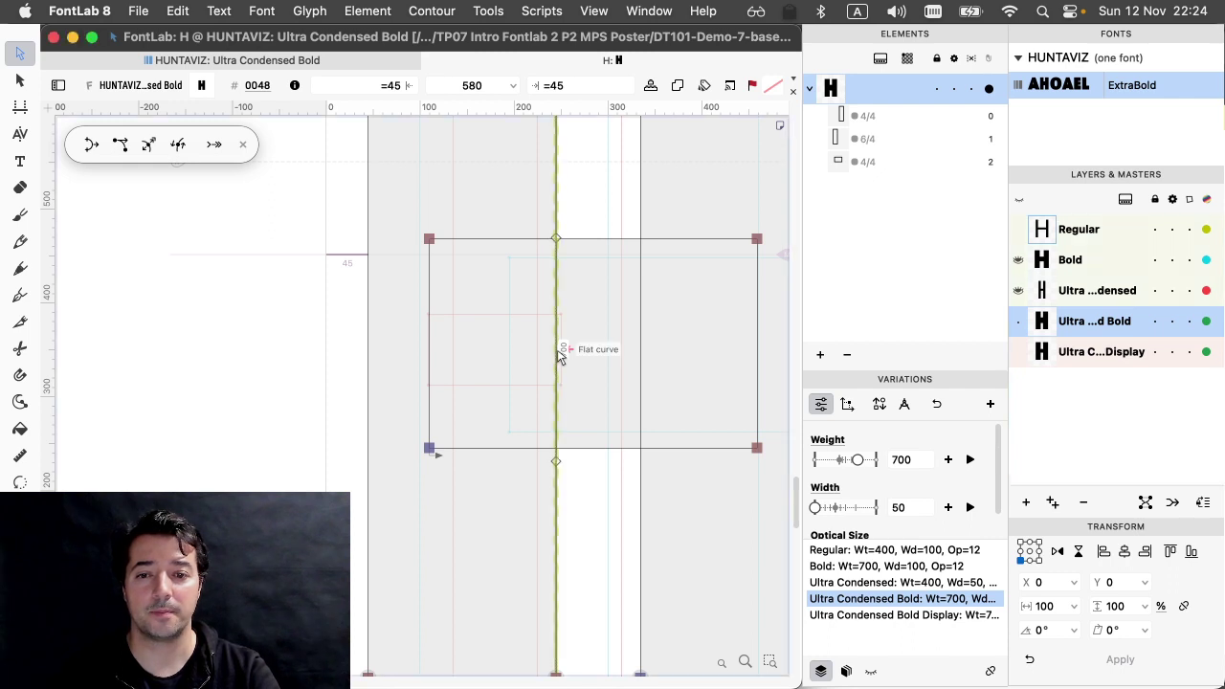
pyautogui.press('p')
pyautogui.press('a')
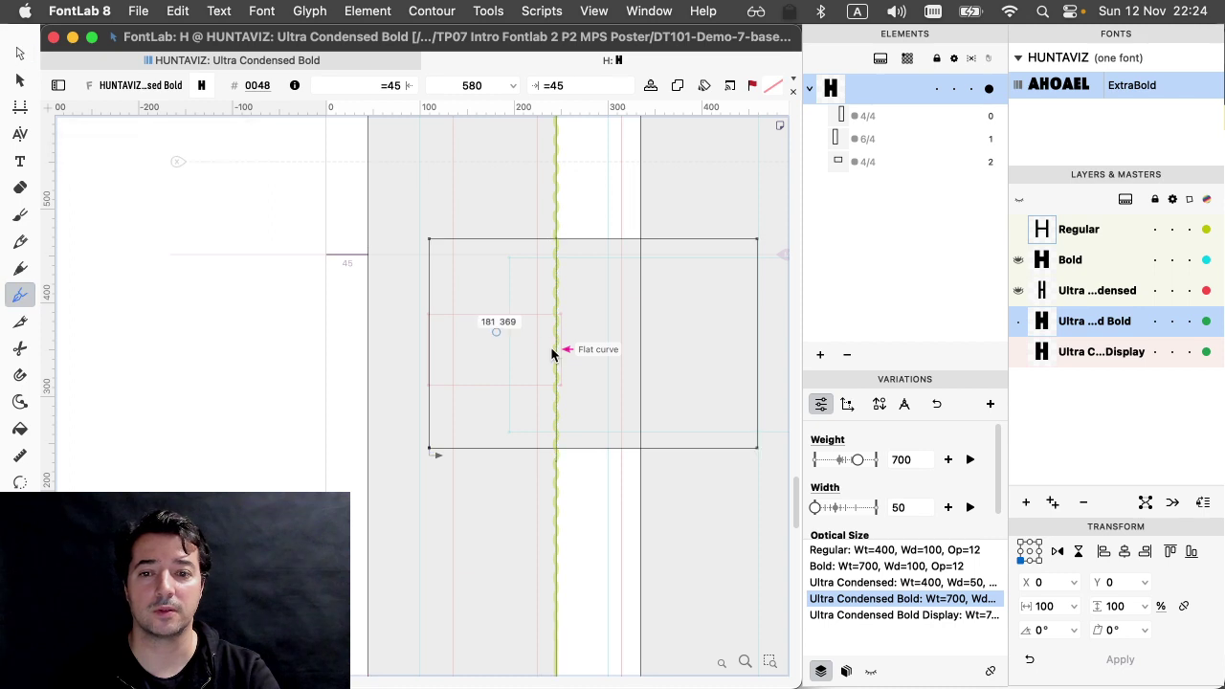
pyautogui.click(564, 350)
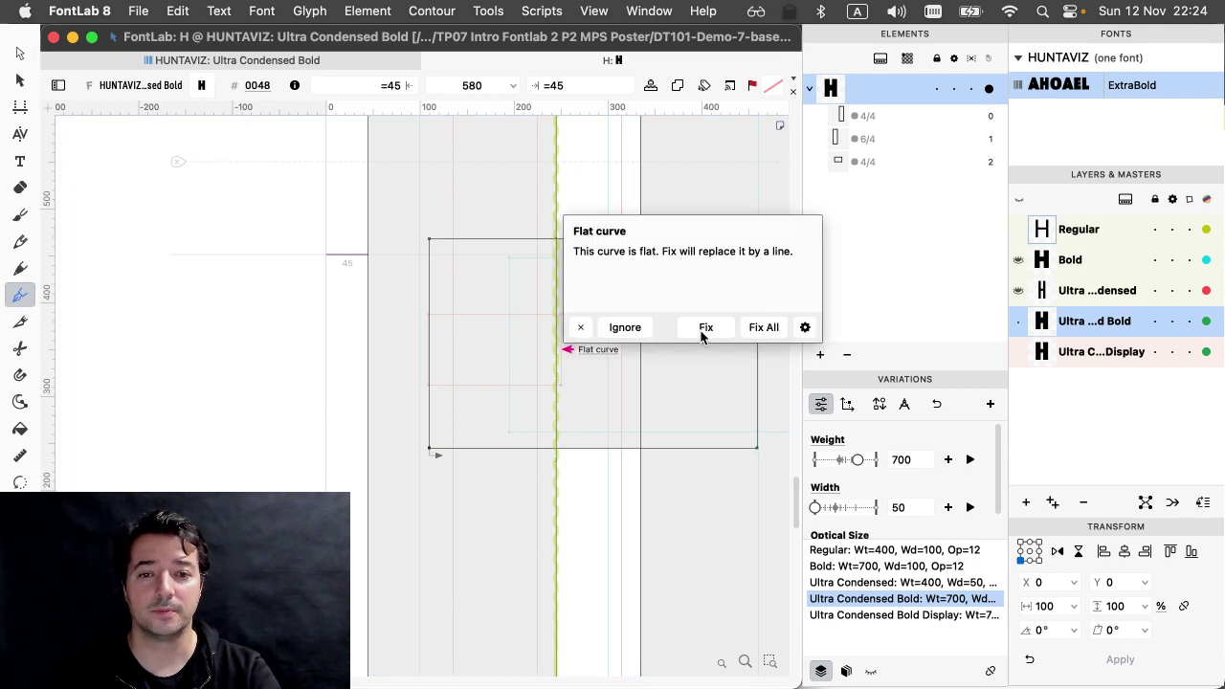
# - Turn off the display of FontAudit marks on the contours
pyautogui.click(650, 12)
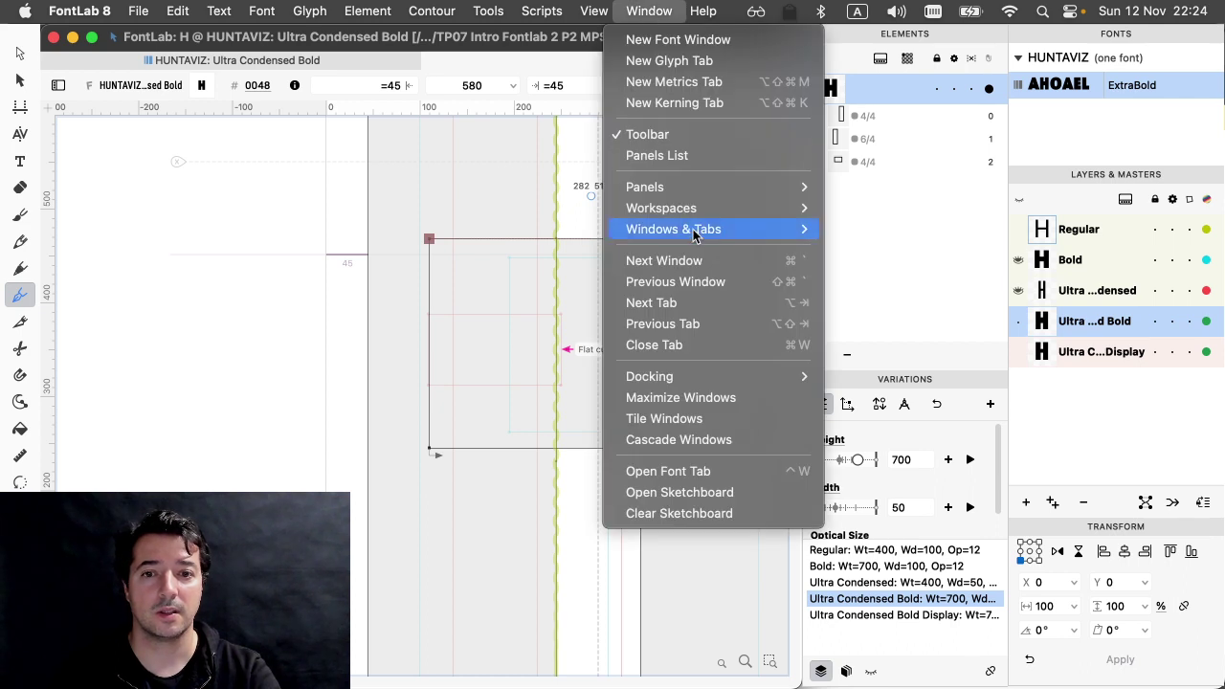
pyautogui.moveTo(700, 194)
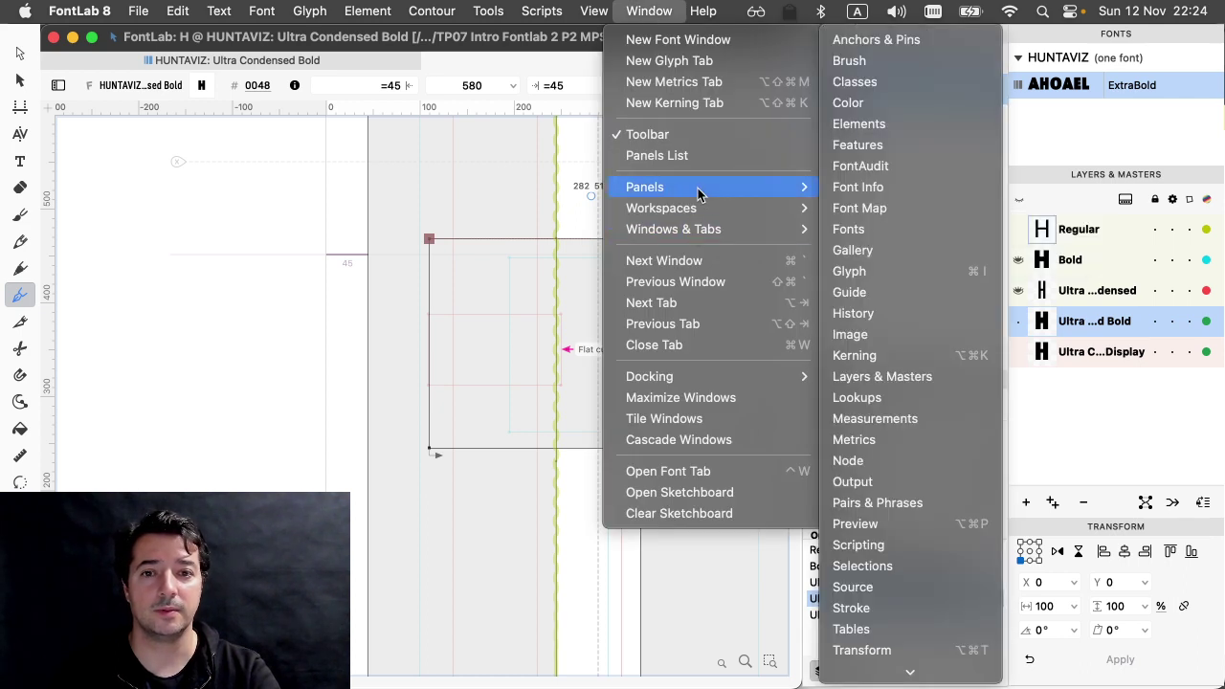
pyautogui.moveTo(593, 12)
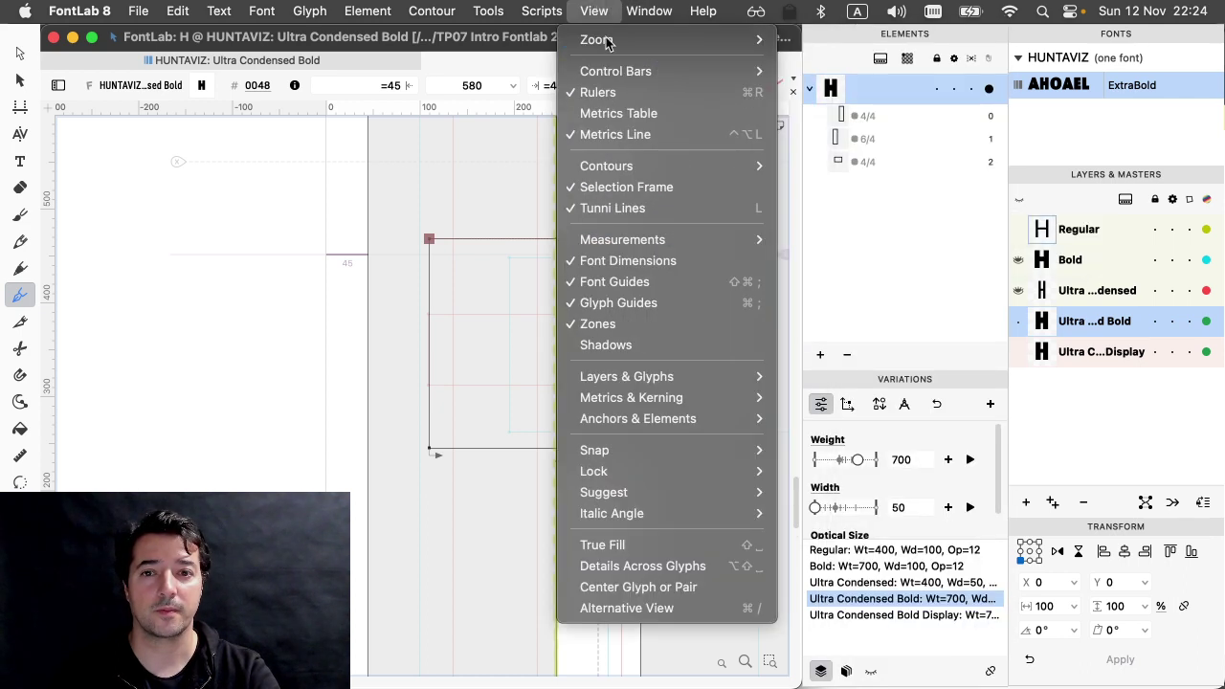
pyautogui.moveTo(657, 167)
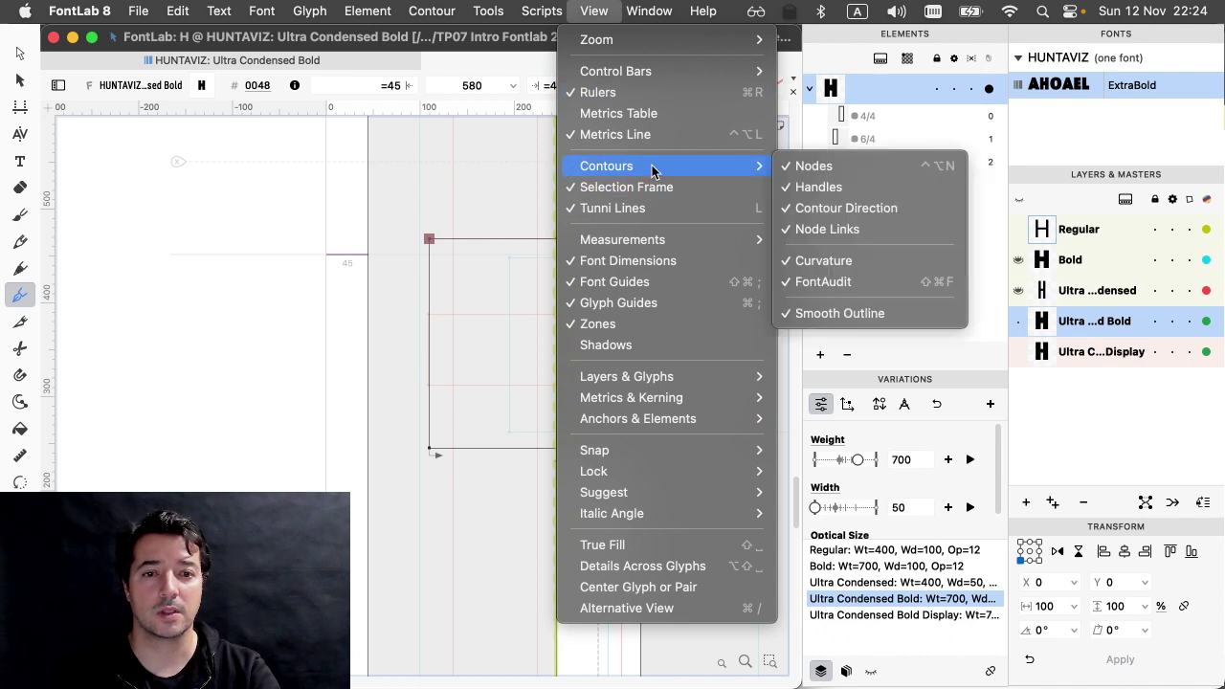
pyautogui.click(846, 282)
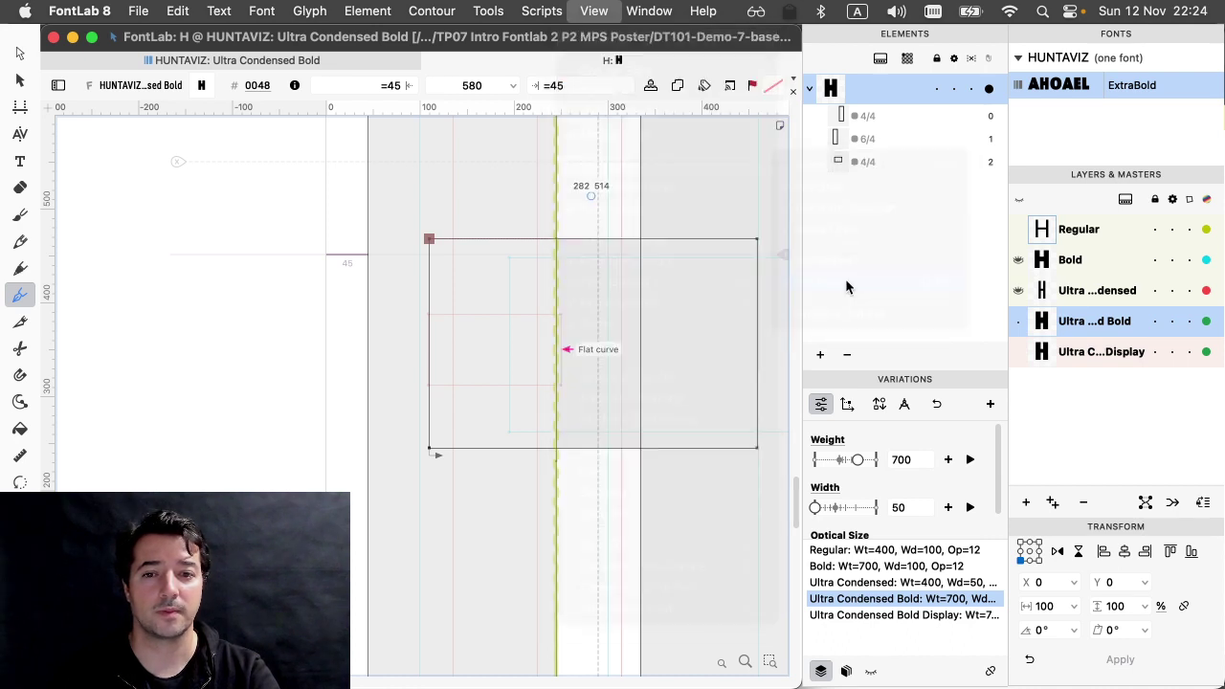
# - Convert the left stem's straight inner edge to a curve and insert a node near its middle in the Ultra Condensed Bold master
pyautogui.click(556, 350)
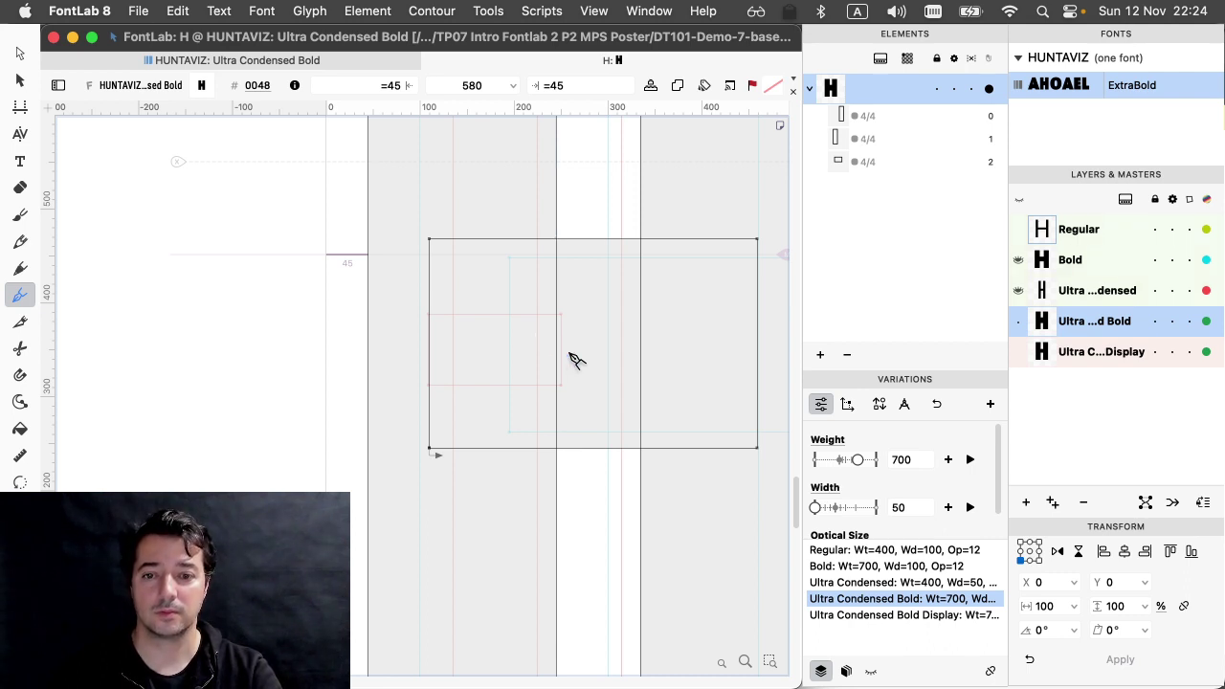
pyautogui.press('super+0')
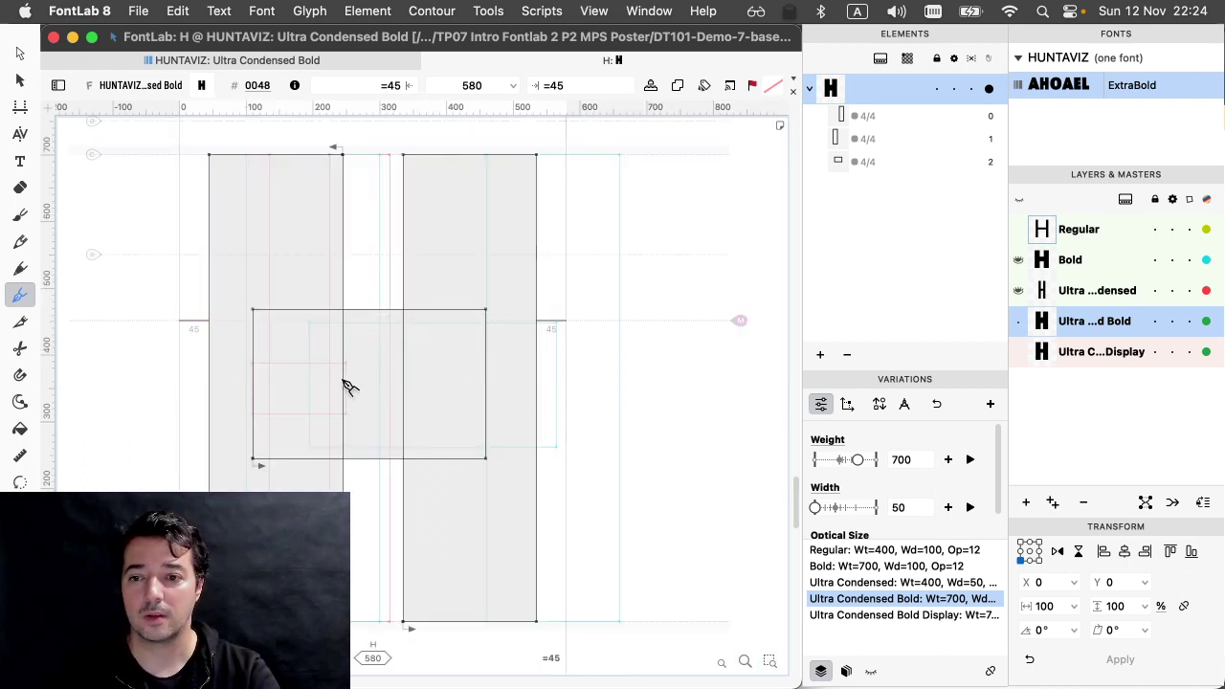
pyautogui.press('a')
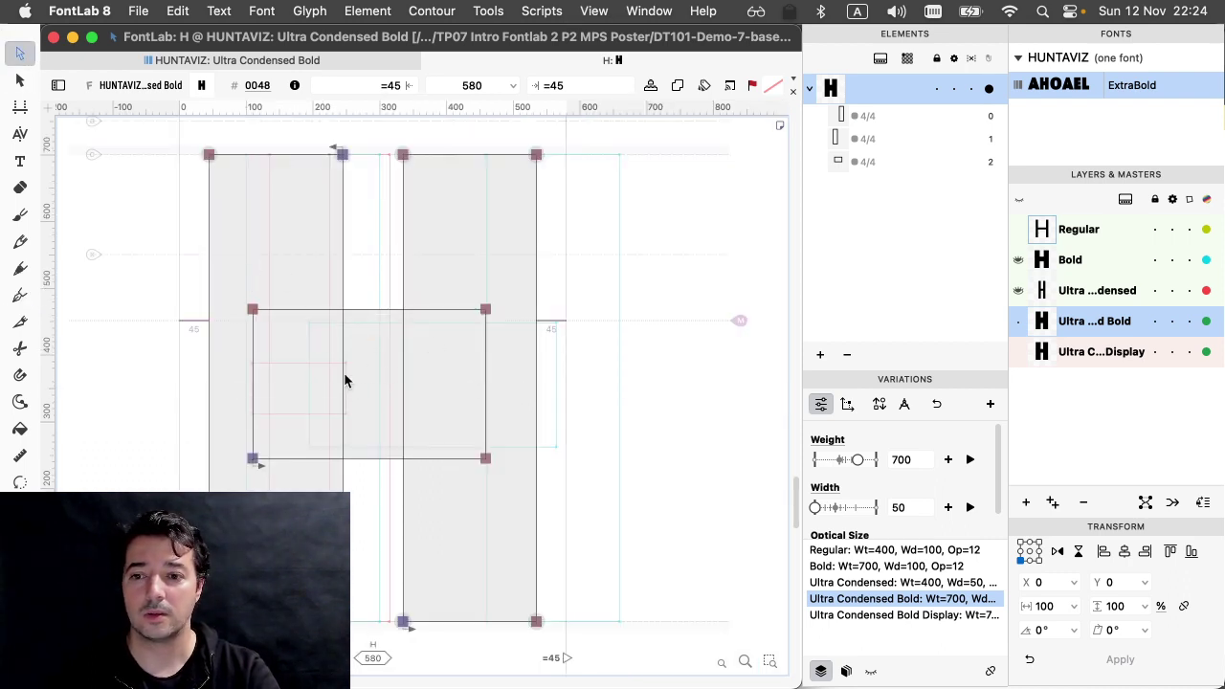
pyautogui.click(343, 385)
pyautogui.press('super+alt+i')
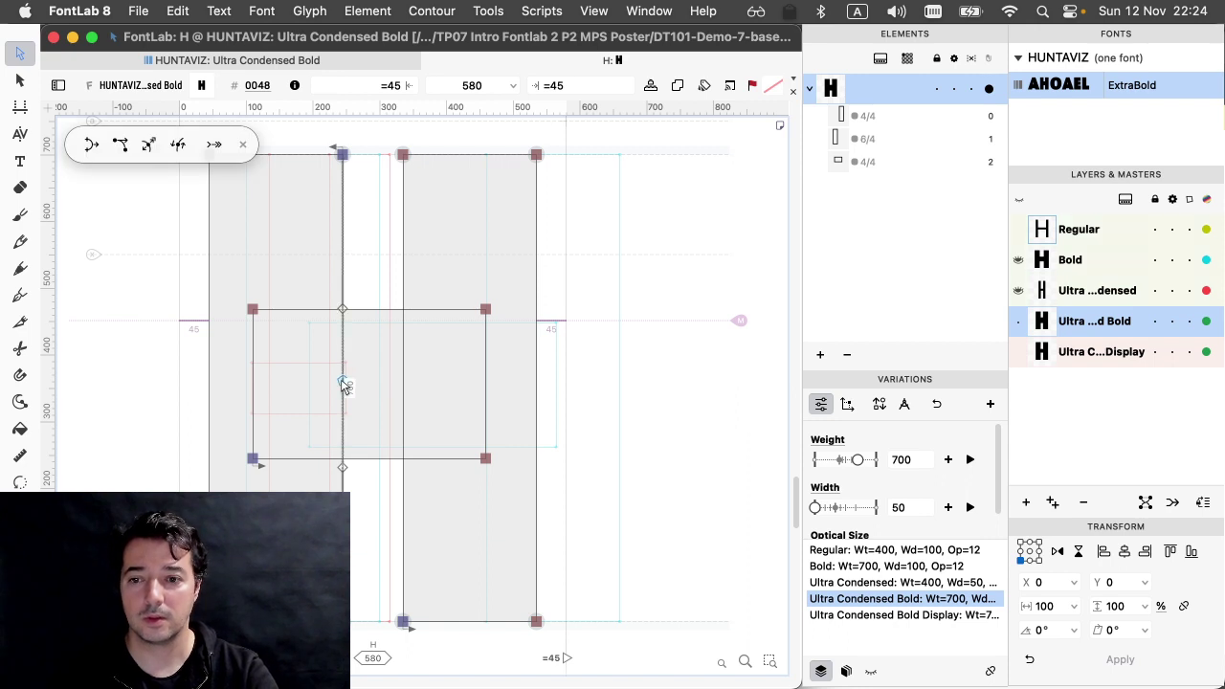
pyautogui.click(341, 385)
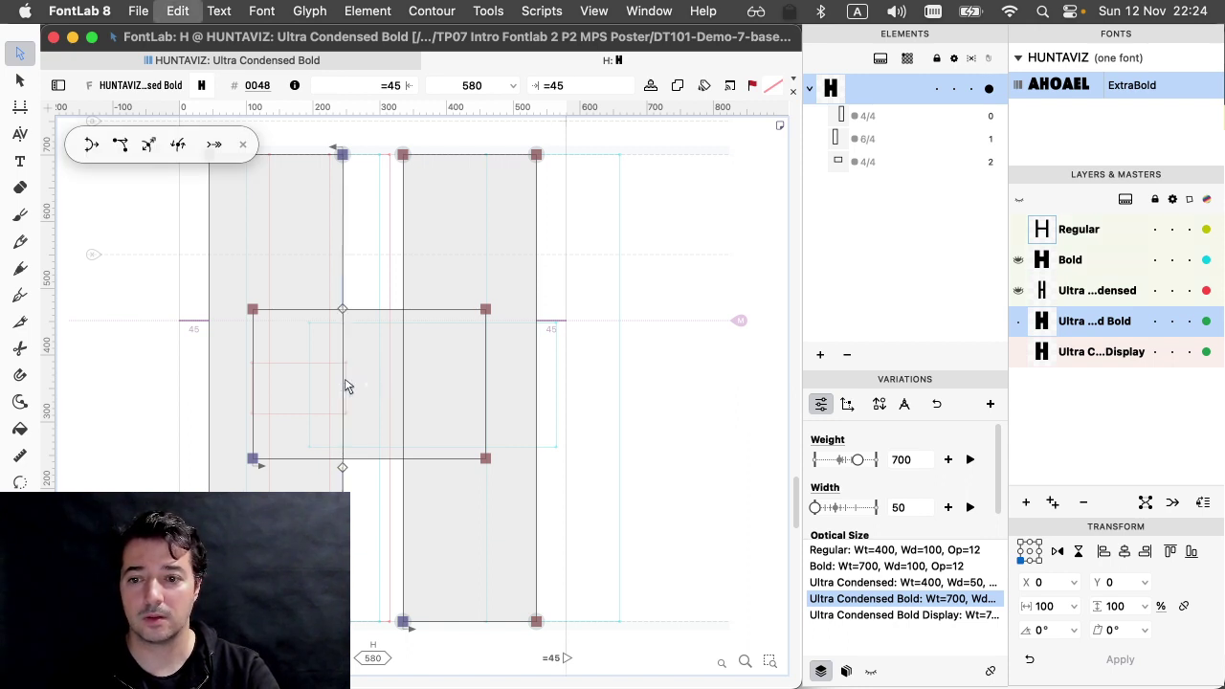
pyautogui.click(345, 386)
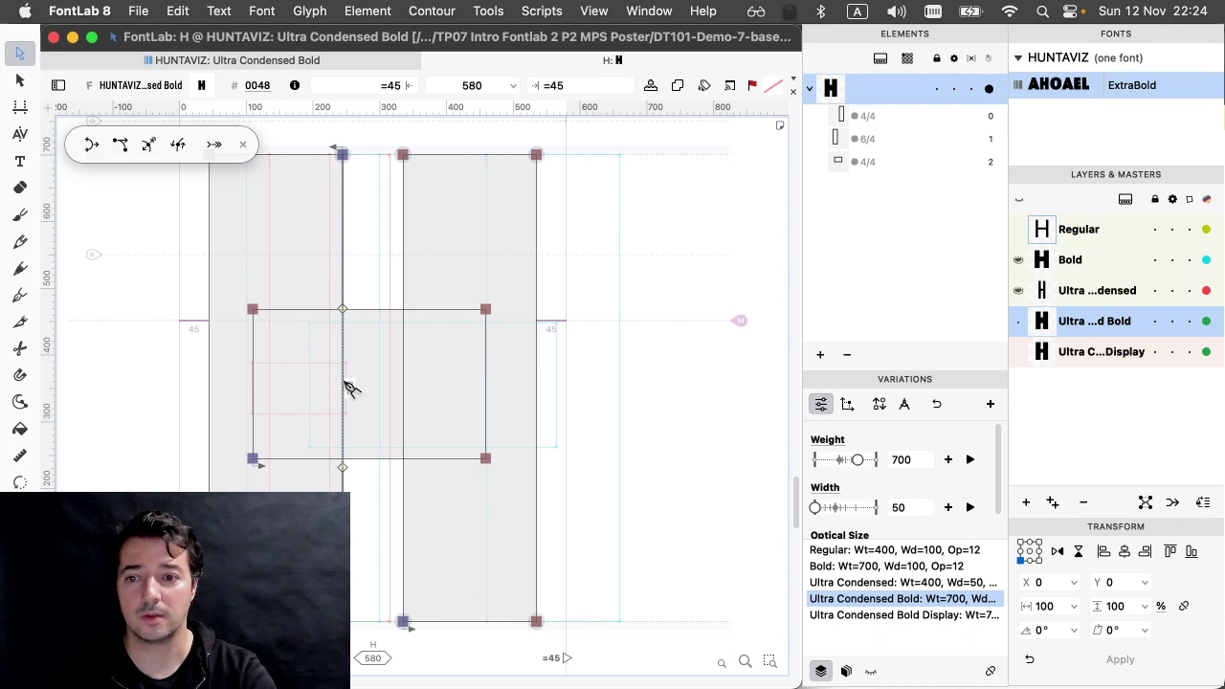
pyautogui.click(21, 296)
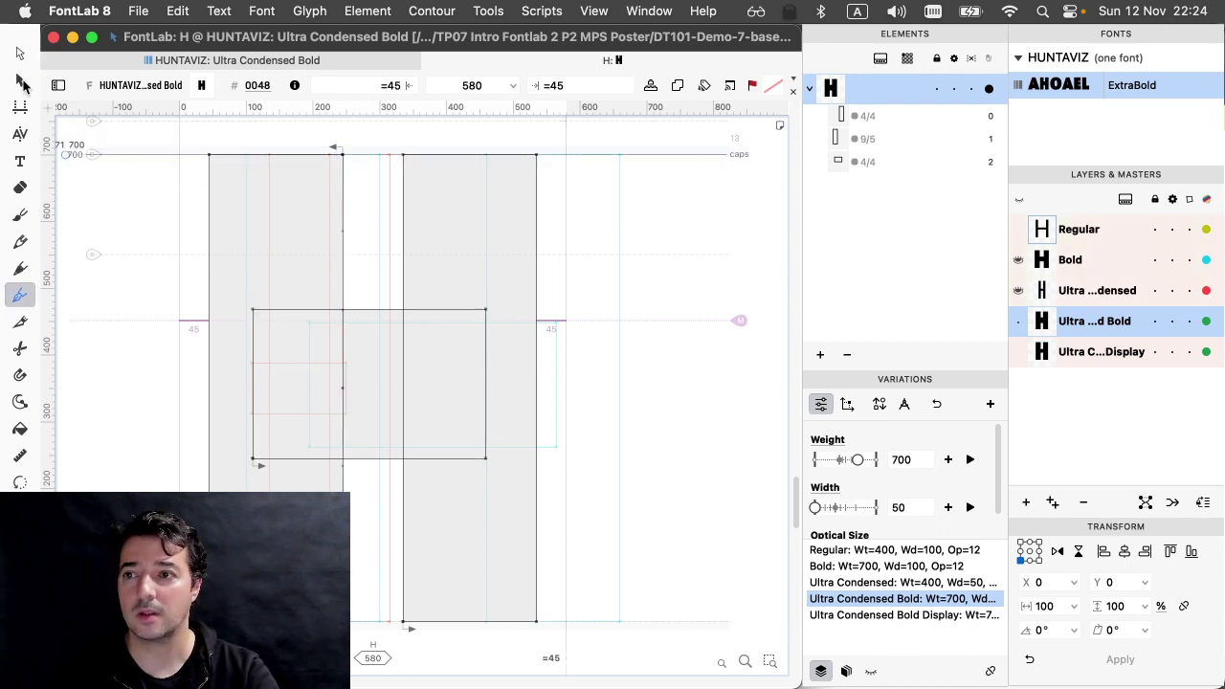
# - Convert the right stem's inner edge to a curve and insert a node near its middle, matching the left stem
pyautogui.click(20, 53)
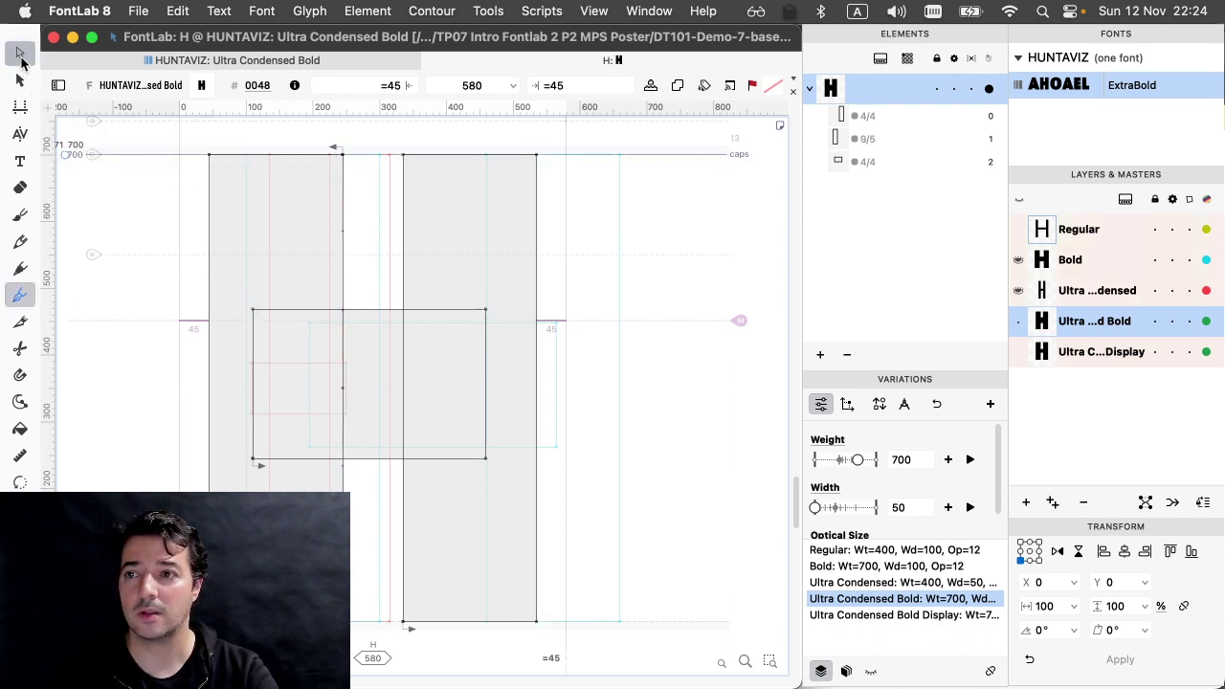
pyautogui.click(405, 396)
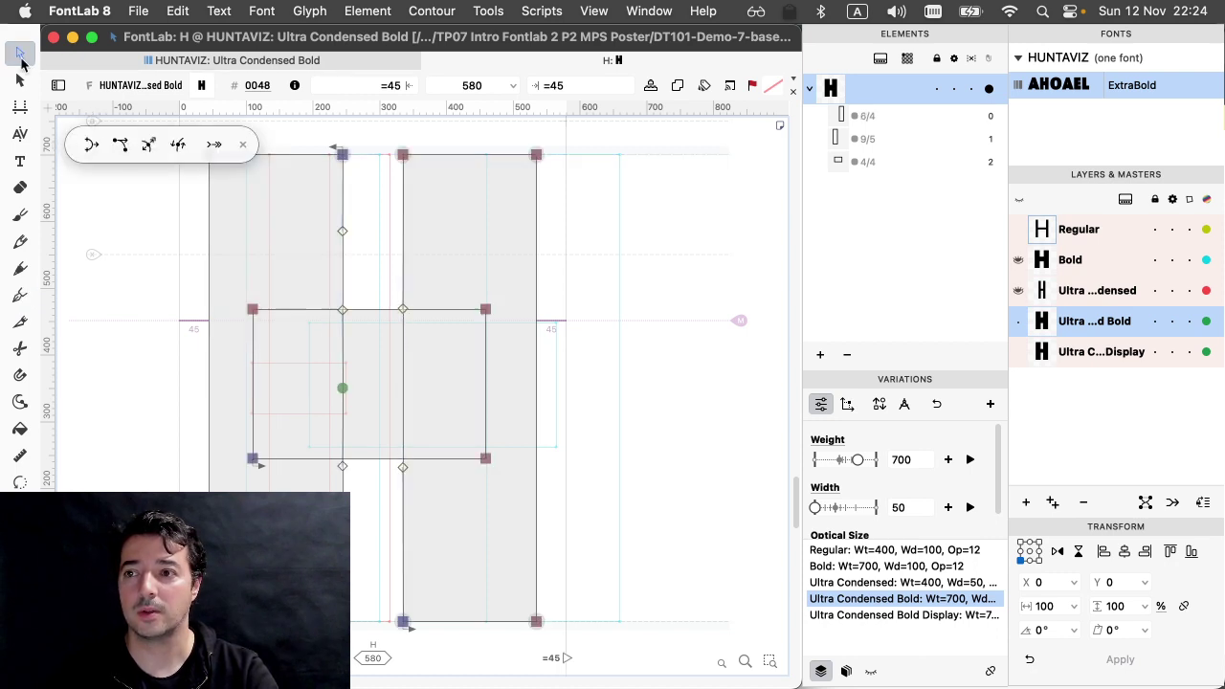
pyautogui.click(20, 292)
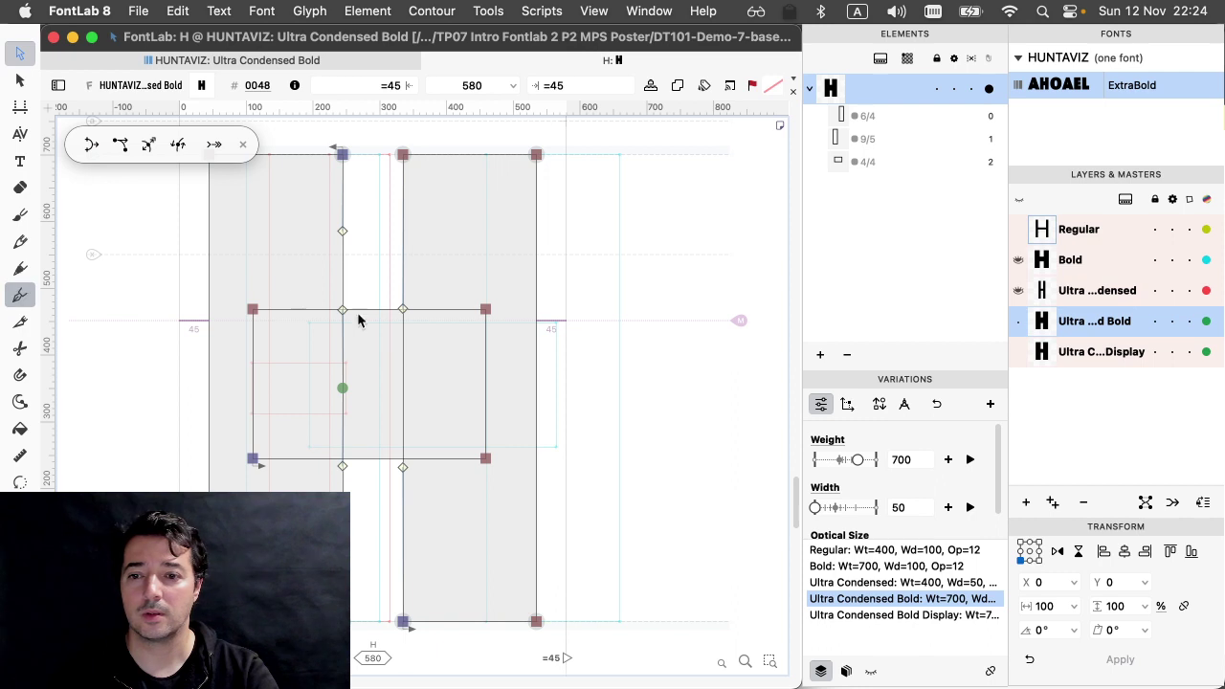
pyautogui.click(410, 396)
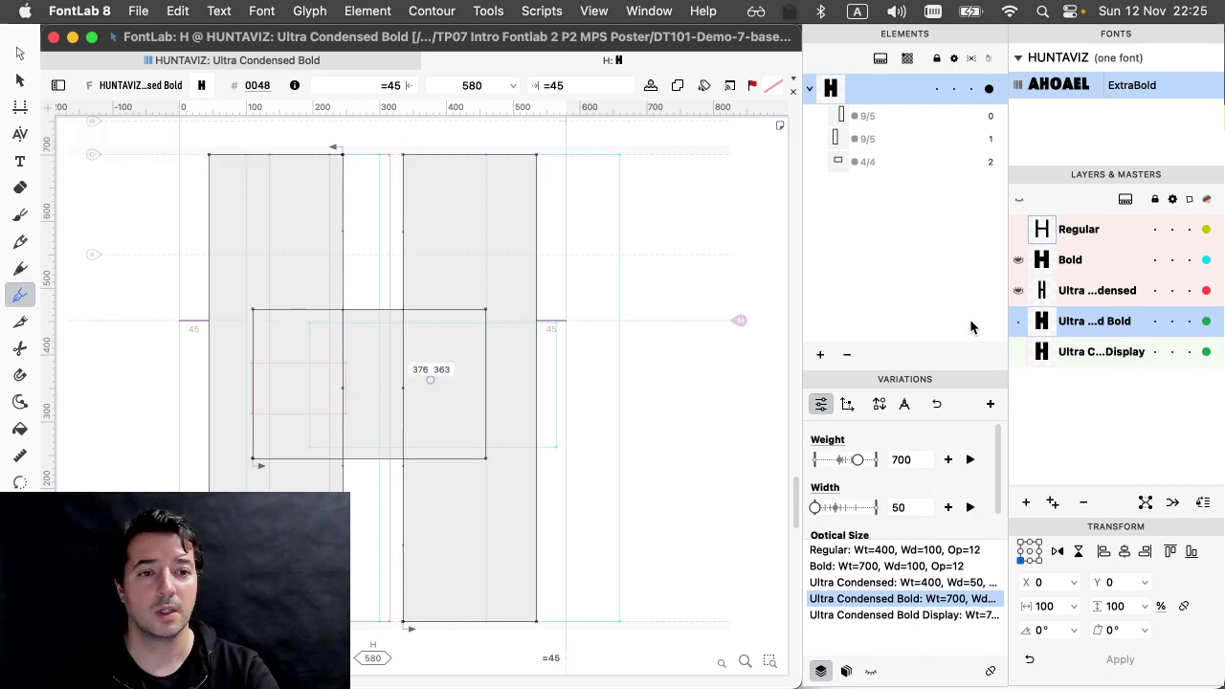
# - In the Ultra Condensed master, convert the inner edges of both H stems to curves
pyautogui.click(1108, 295)
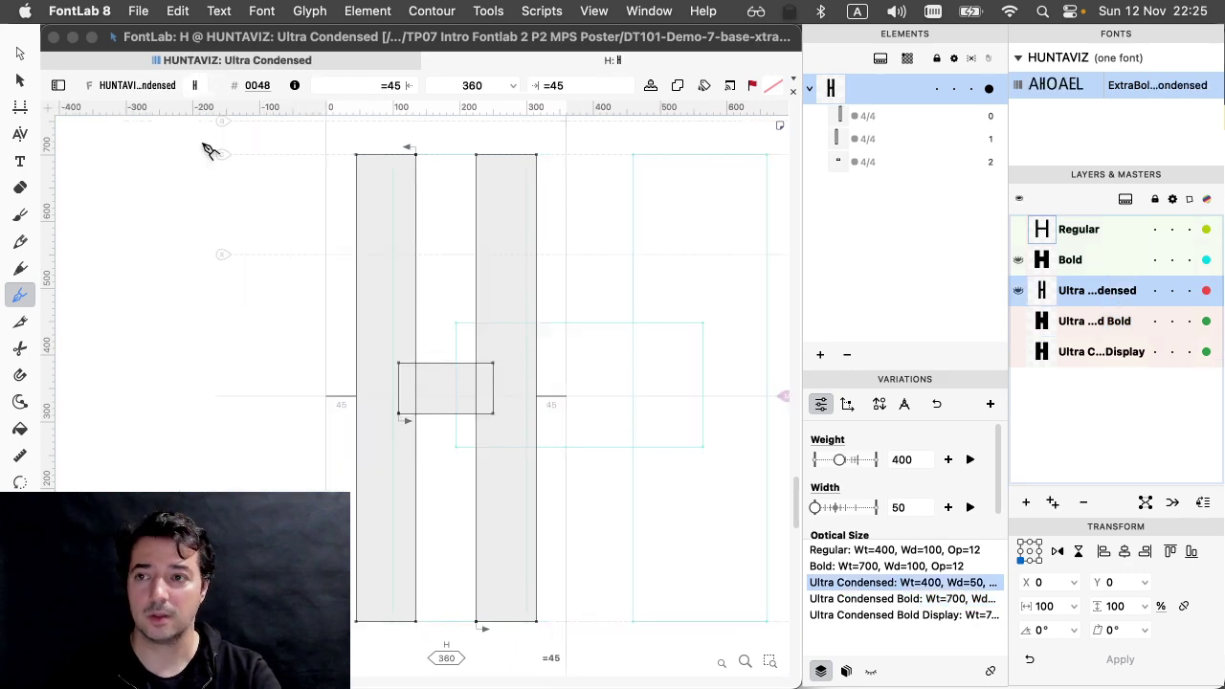
pyautogui.click(19, 54)
pyautogui.click(416, 390)
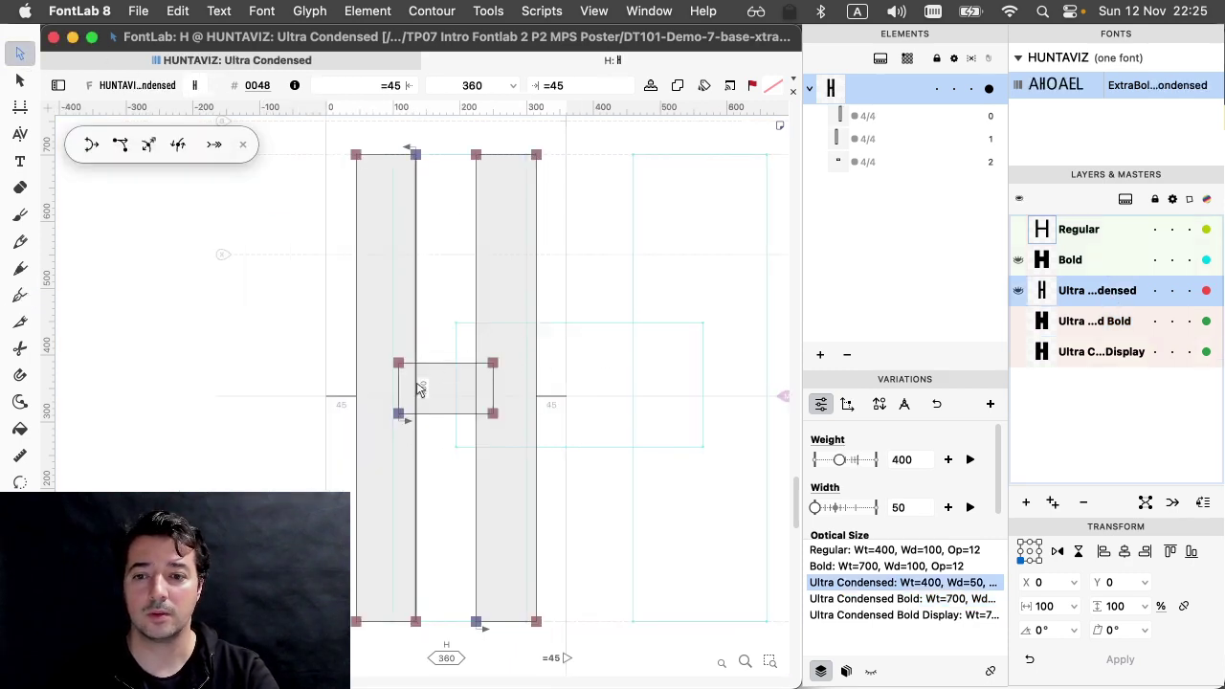
pyautogui.click(476, 389)
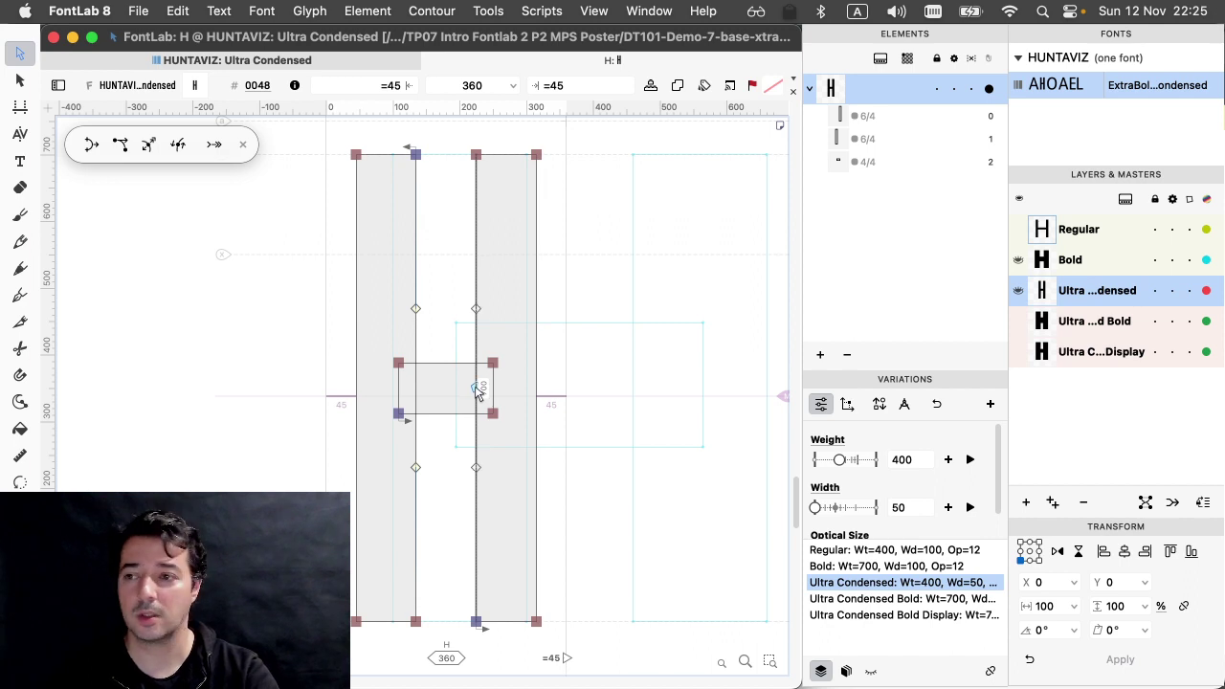
# - Insert a node near the middle of each H stem's inner edge in the Ultra Condensed master
pyautogui.press('p')
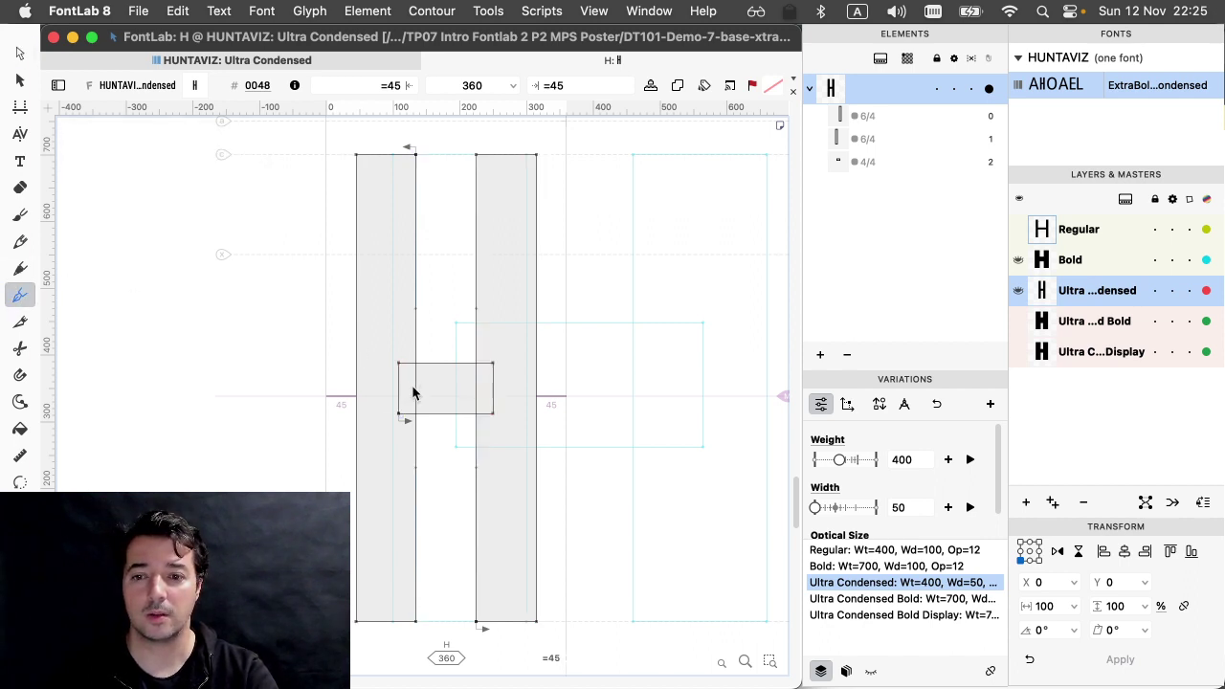
pyautogui.click(478, 392)
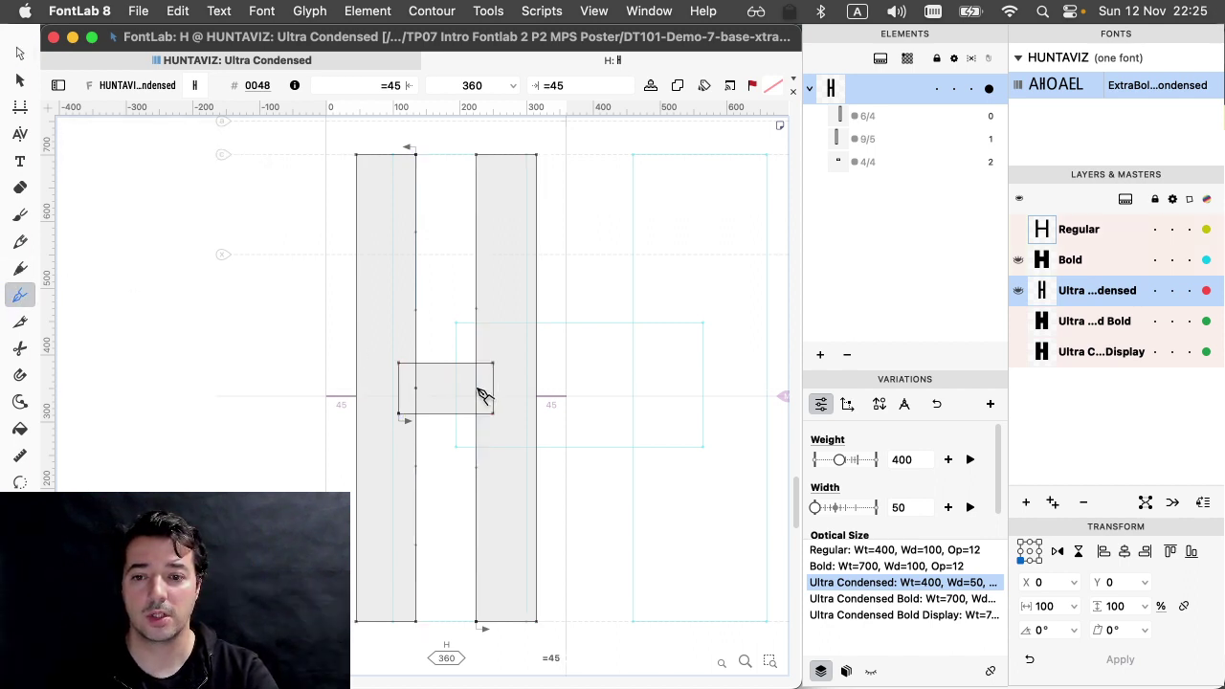
pyautogui.click(483, 395)
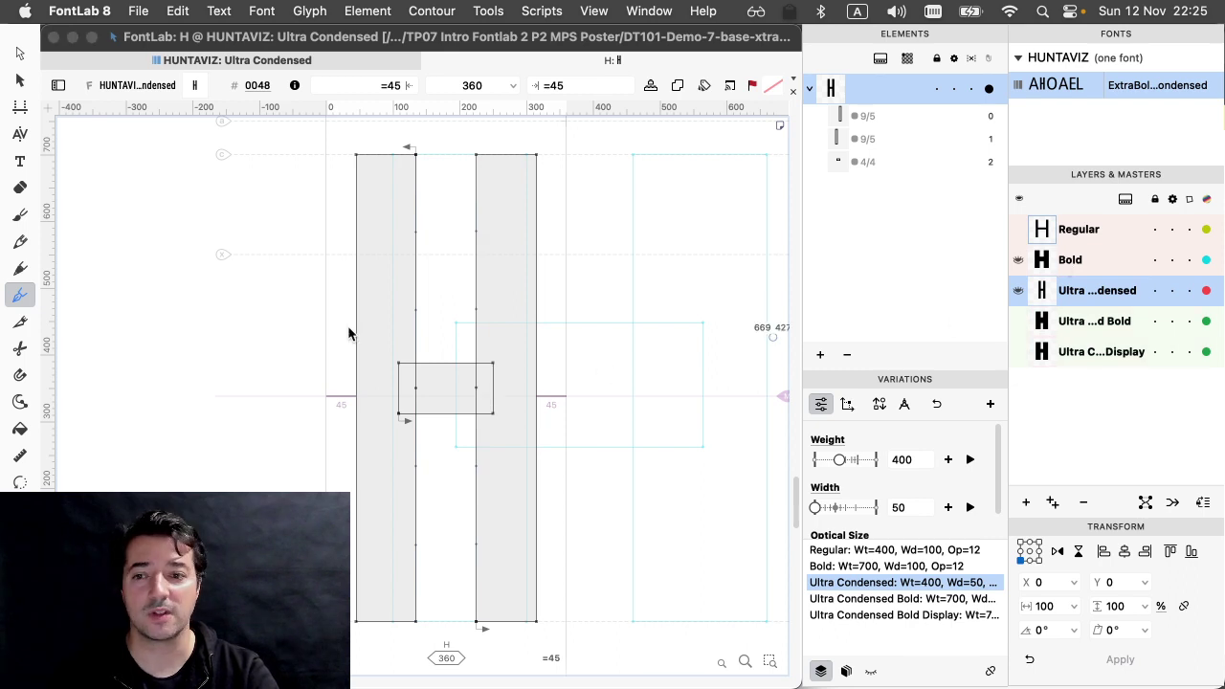
# - In the Bold master, convert the inner edges of both H stems to curves
pyautogui.press('super+bracketleft')
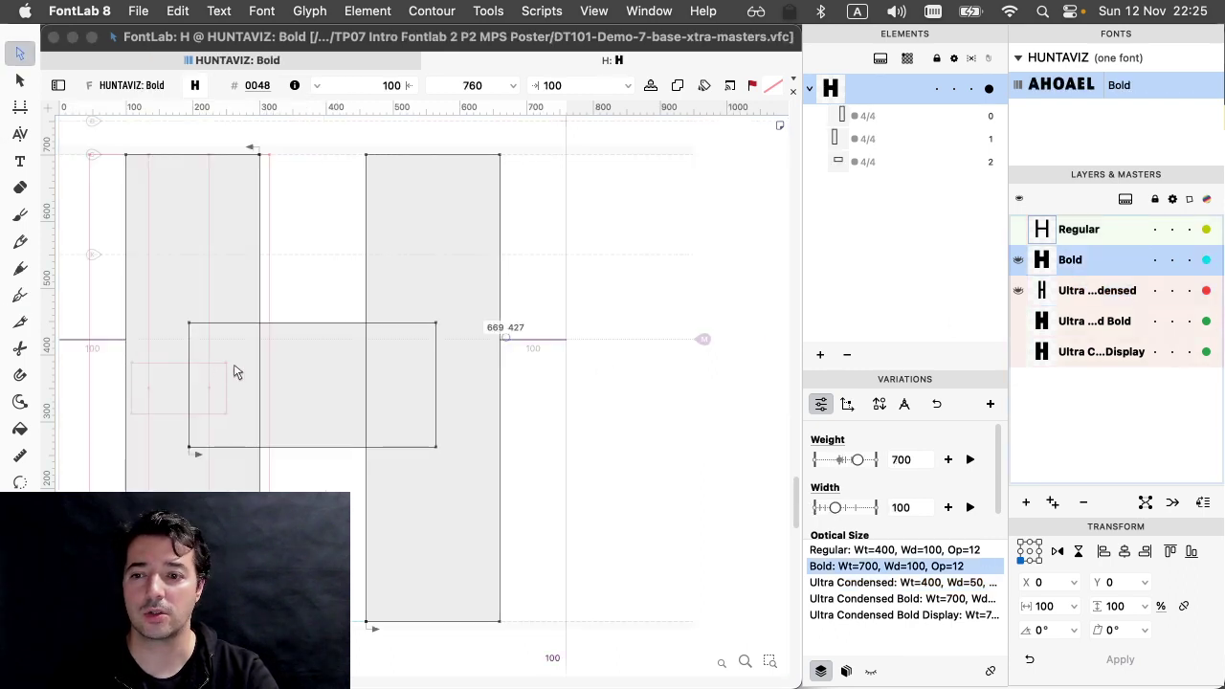
pyautogui.press('super+a')
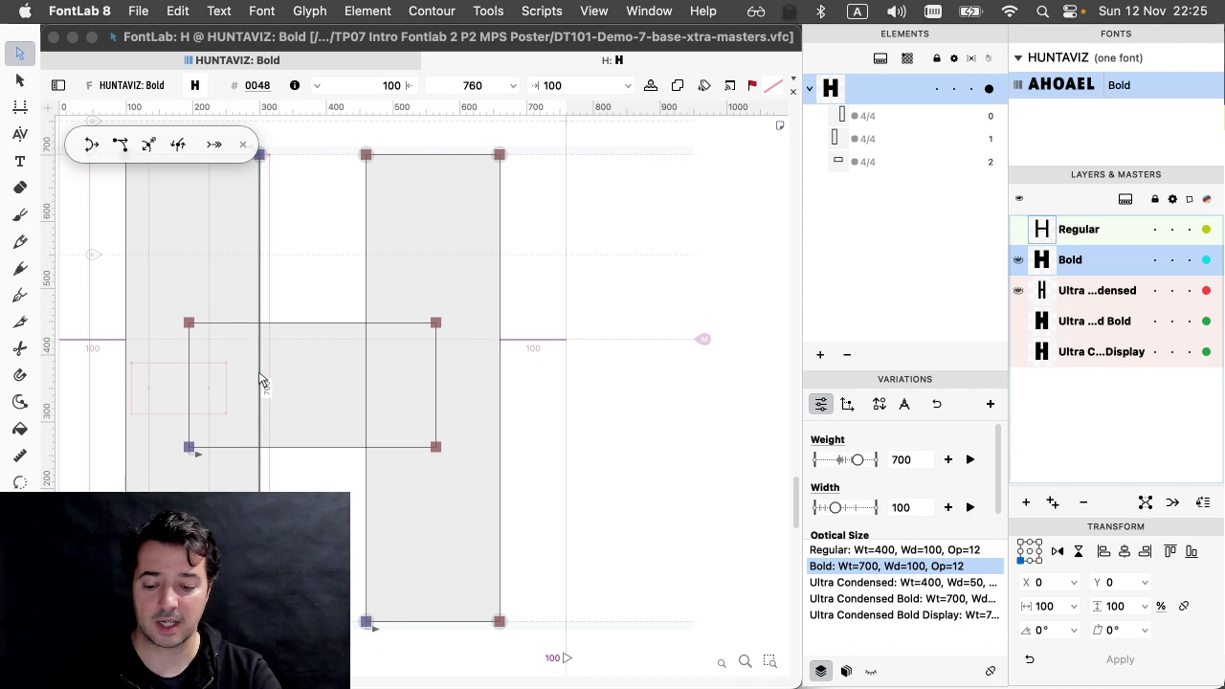
pyautogui.press('e')
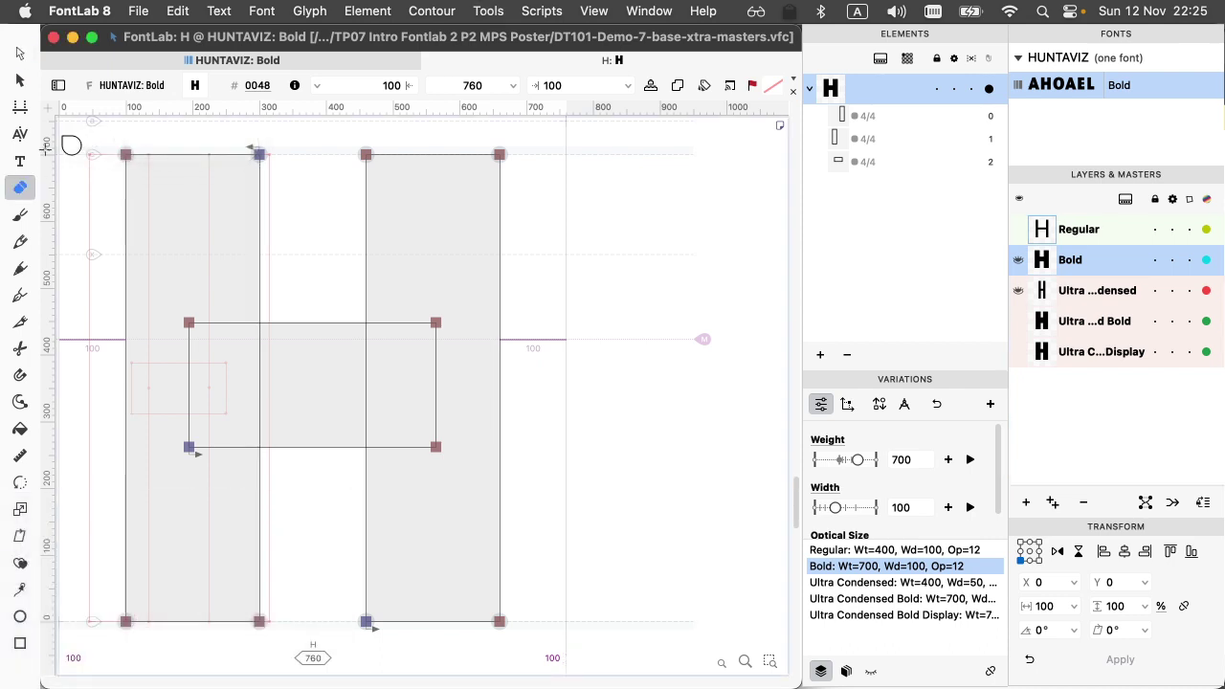
pyautogui.click(20, 295)
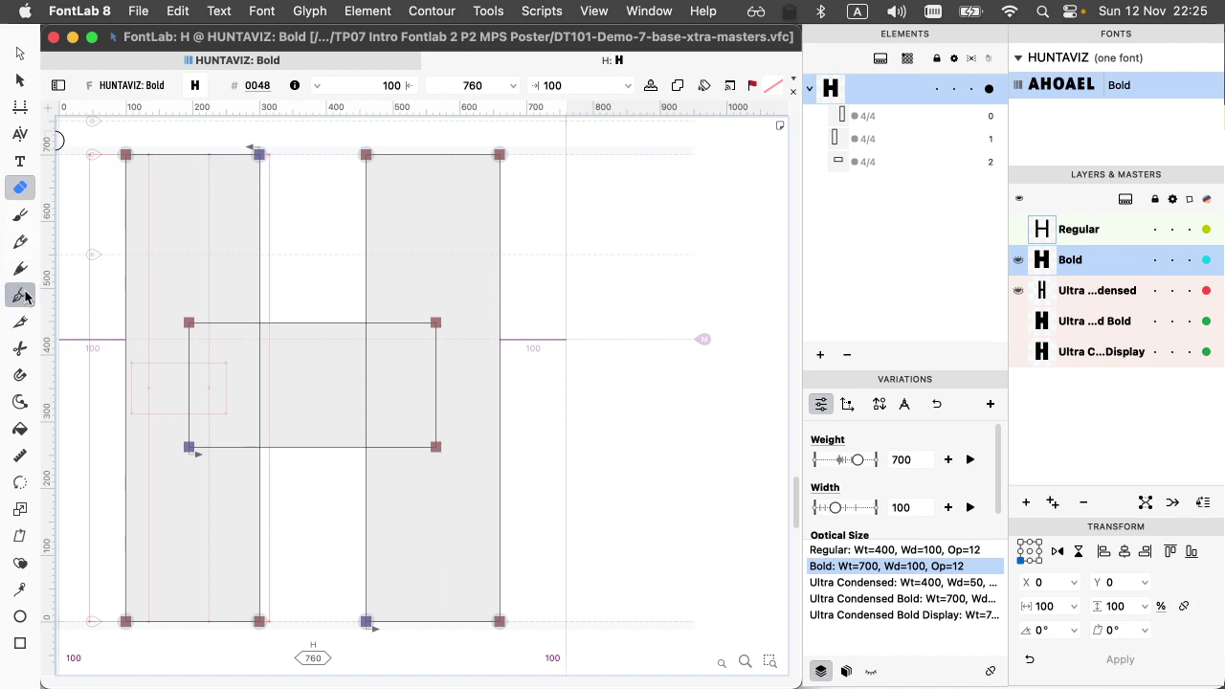
pyautogui.press('a')
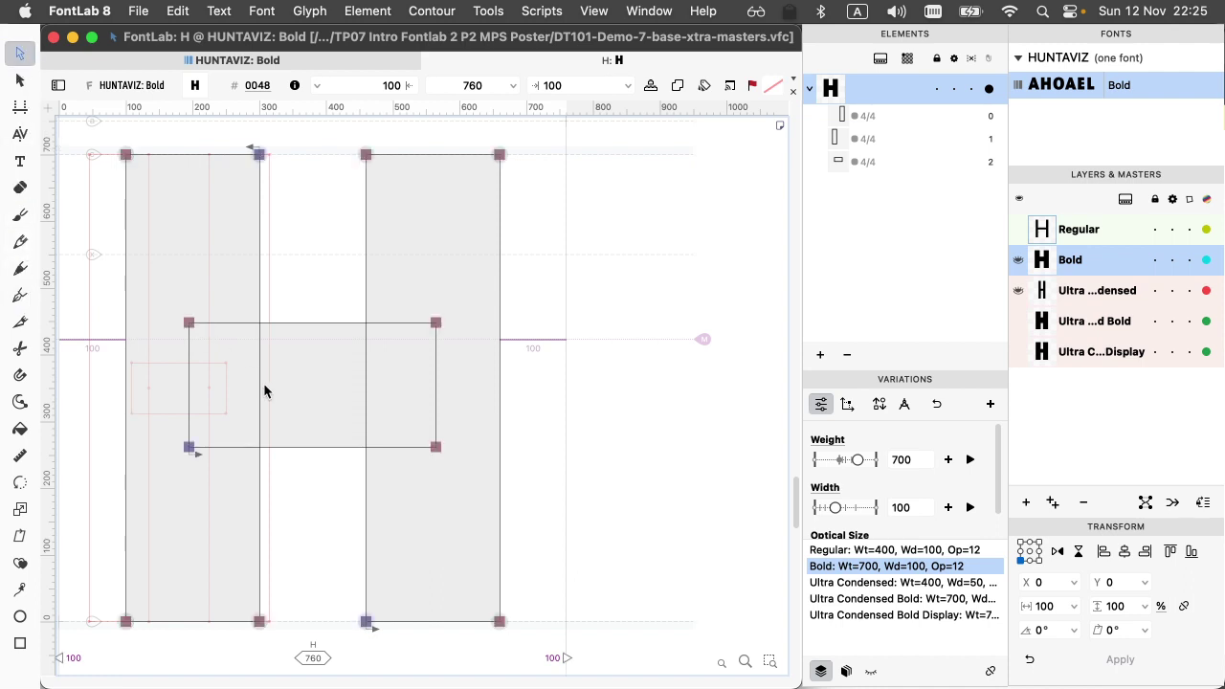
pyautogui.click(256, 383)
pyautogui.click(369, 388)
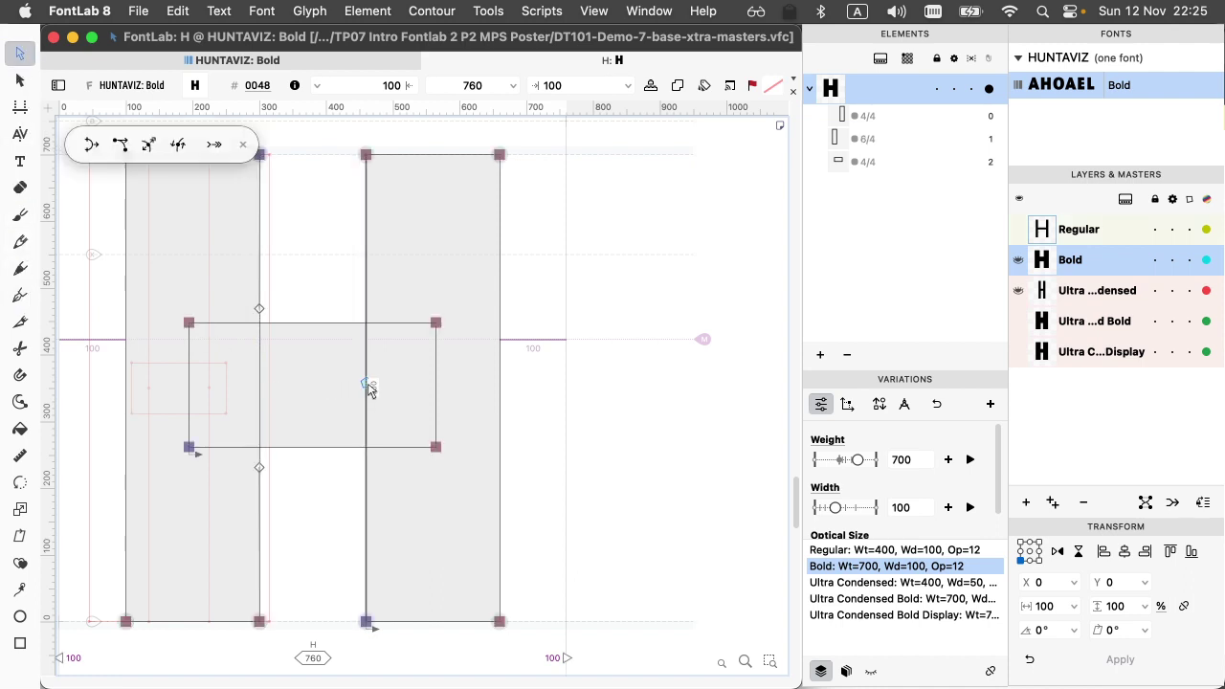
# - Insert a node near the middle of each stem's curved inner edge in the Bold master
pyautogui.press('p')
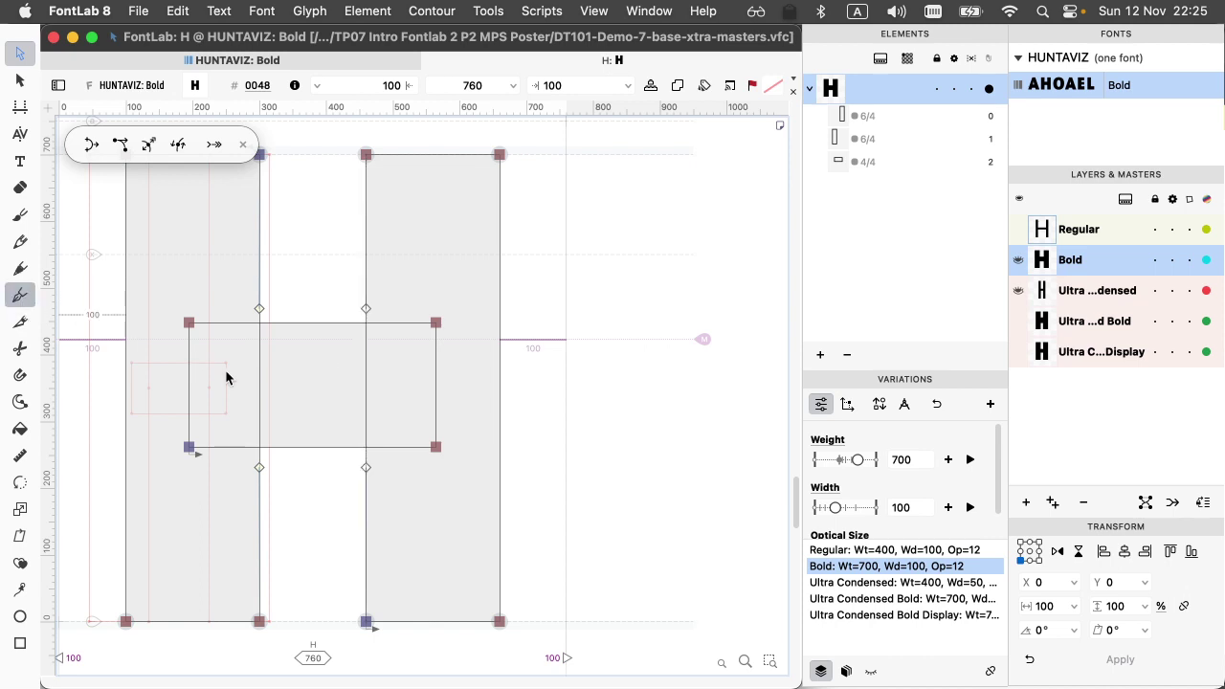
pyautogui.click(260, 384)
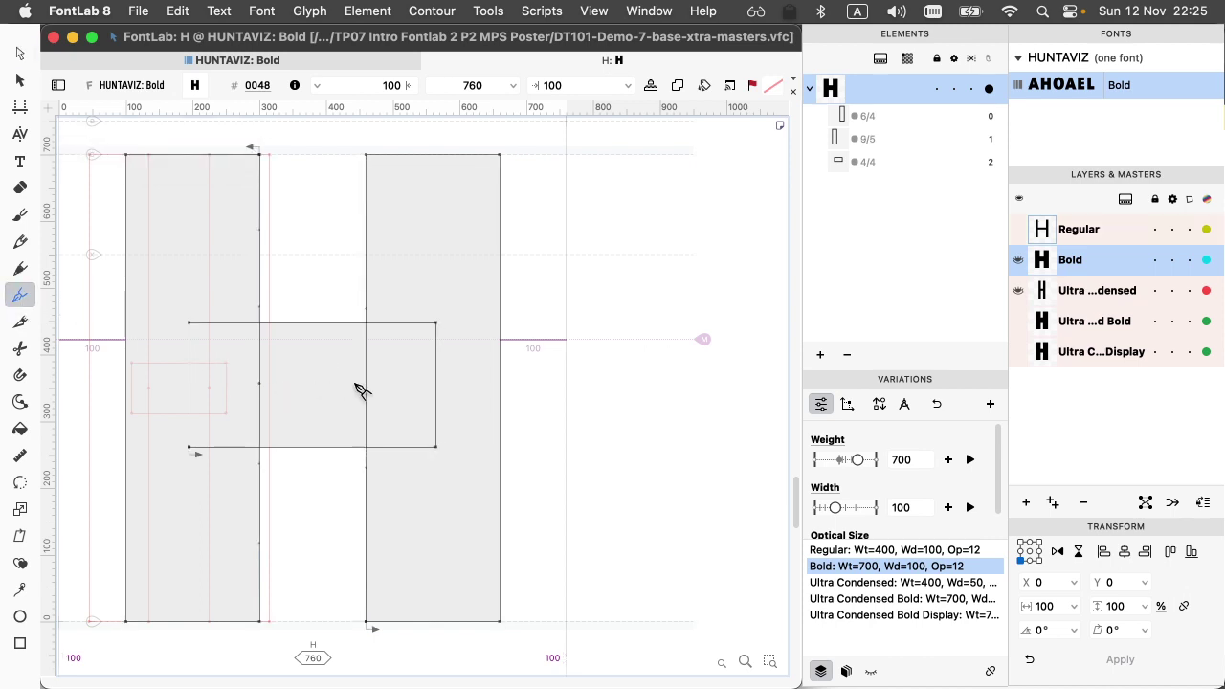
pyautogui.click(370, 389)
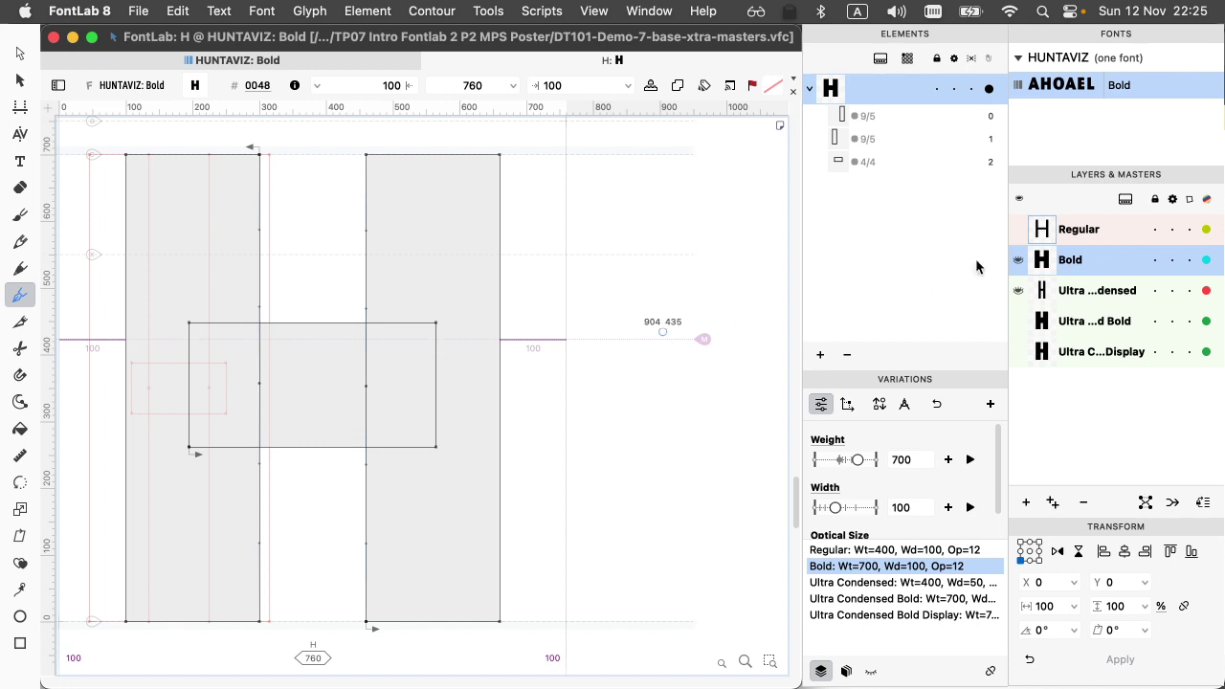
# - In the Regular master, convert the inner edges of both H stems to curves
pyautogui.click(1077, 241)
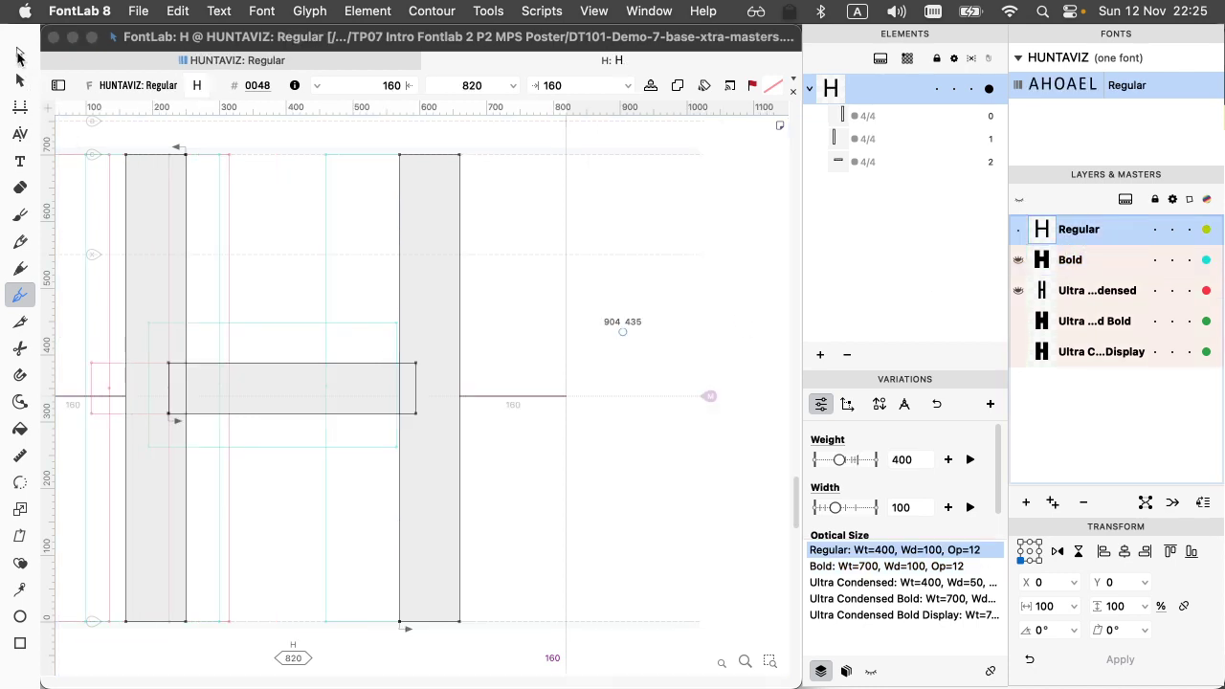
pyautogui.press('a')
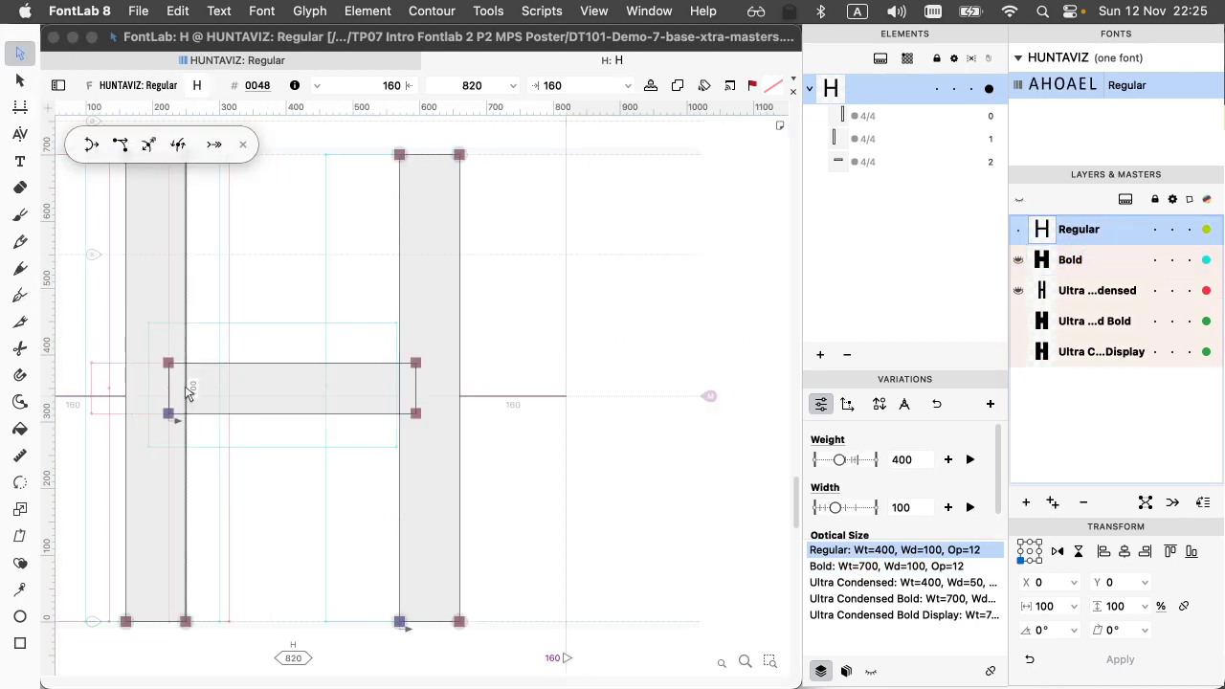
pyautogui.click(192, 392)
pyautogui.click(399, 391)
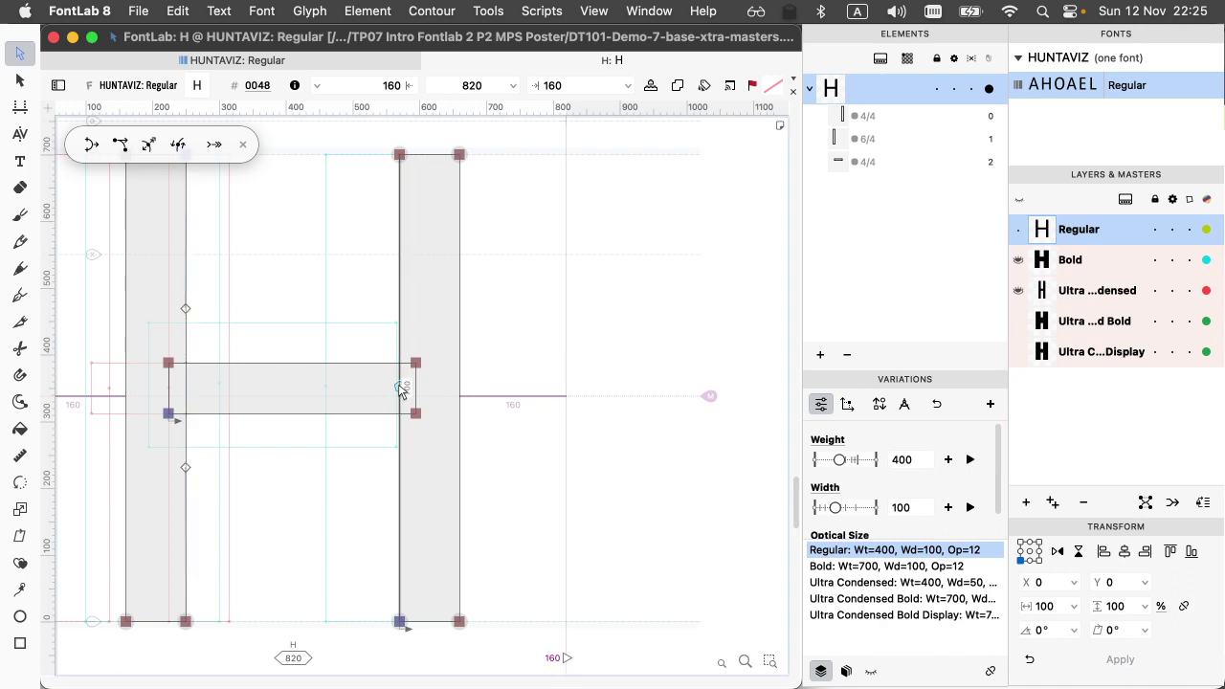
# - Insert a node near the middle of each stem's curved inner edge in the Regular master
pyautogui.click(19, 299)
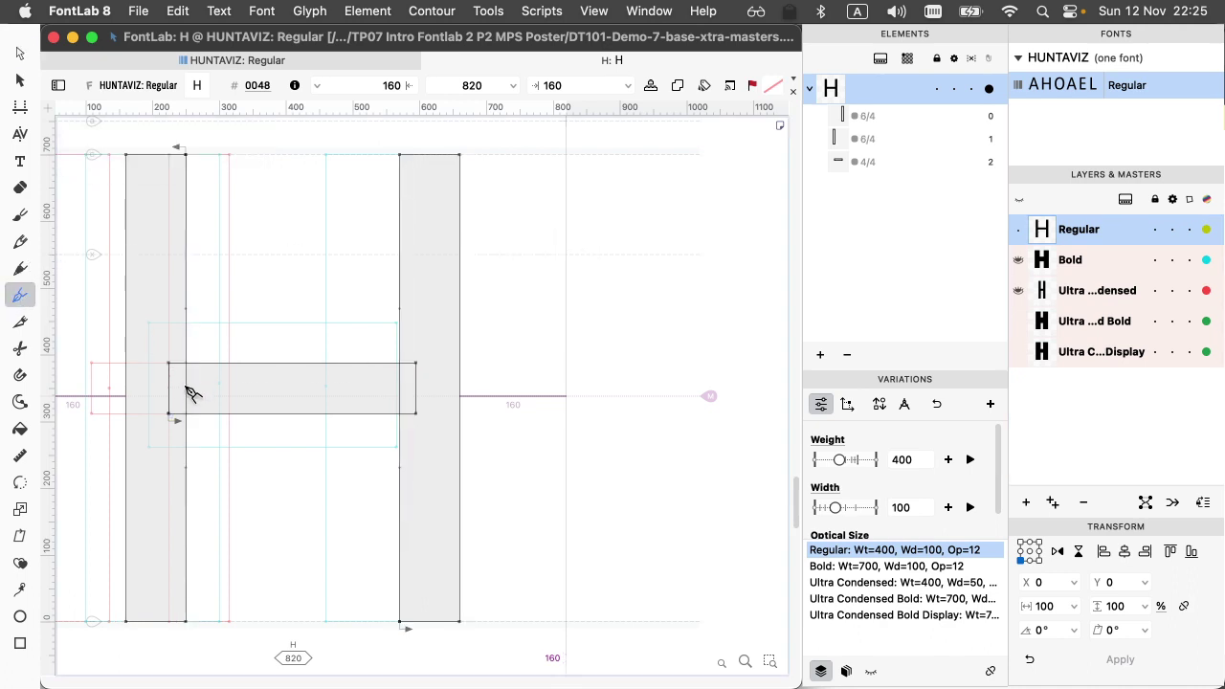
pyautogui.click(192, 393)
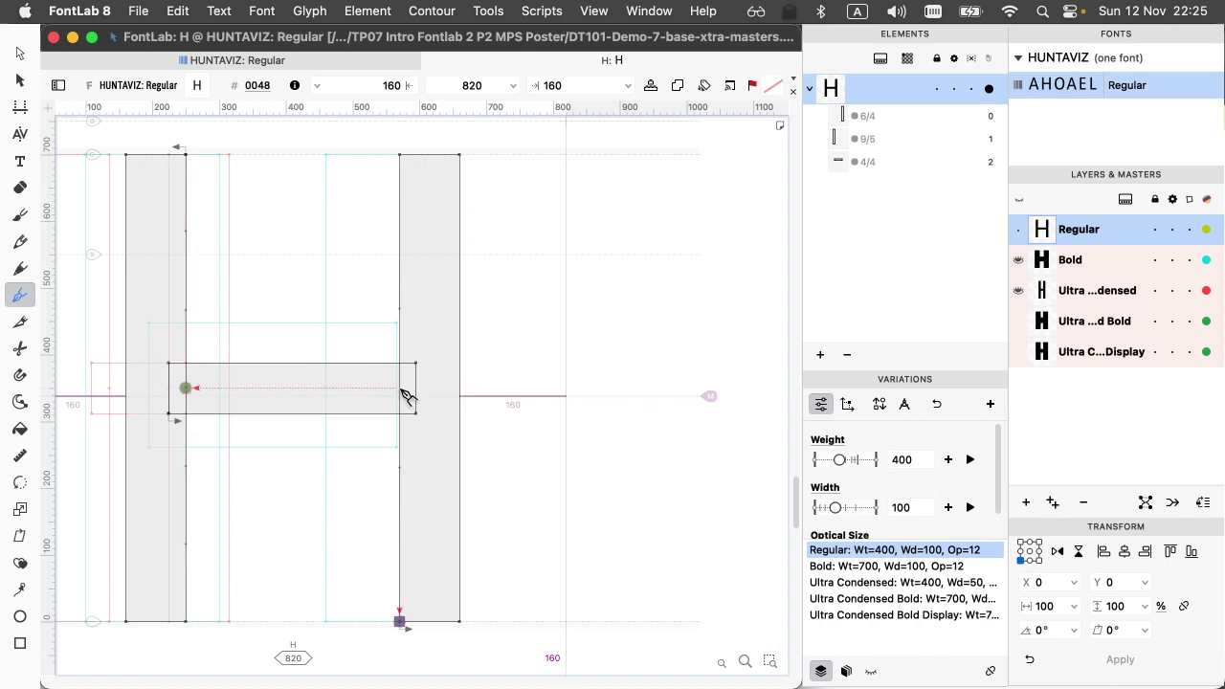
pyautogui.click(406, 395)
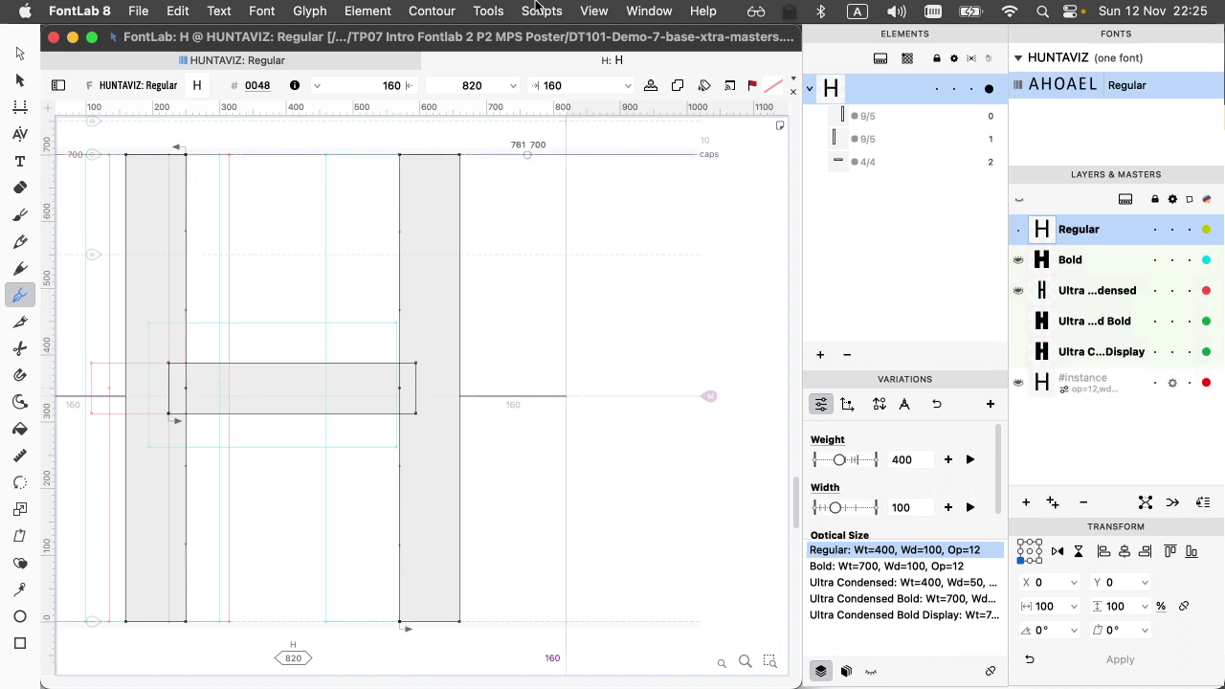
# - Turn on the display of FontAudit marks on the contours
pyautogui.click(634, 13)
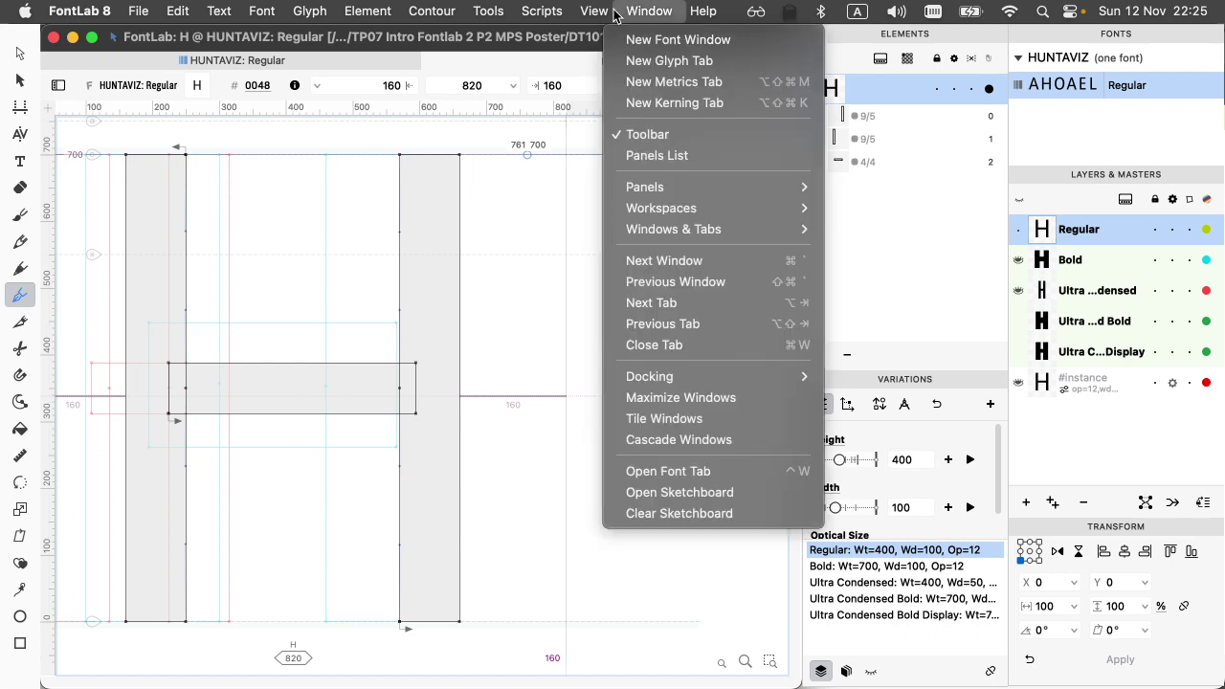
pyautogui.moveTo(593, 11)
pyautogui.moveTo(627, 168)
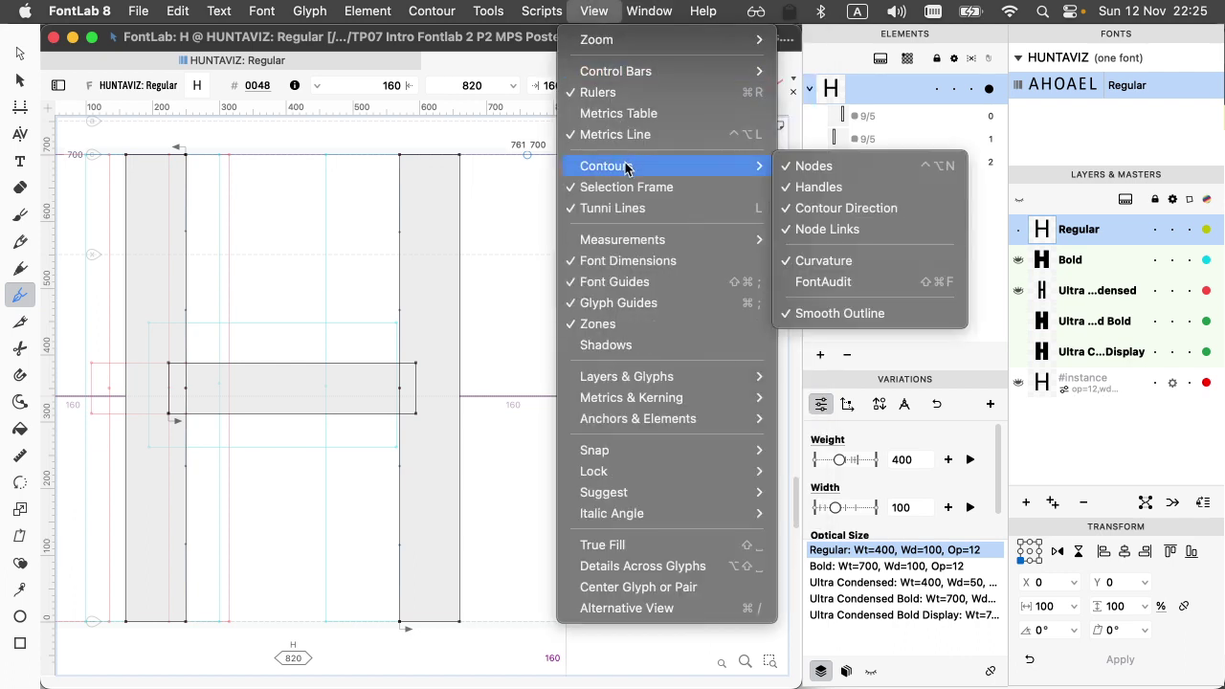
pyautogui.click(821, 277)
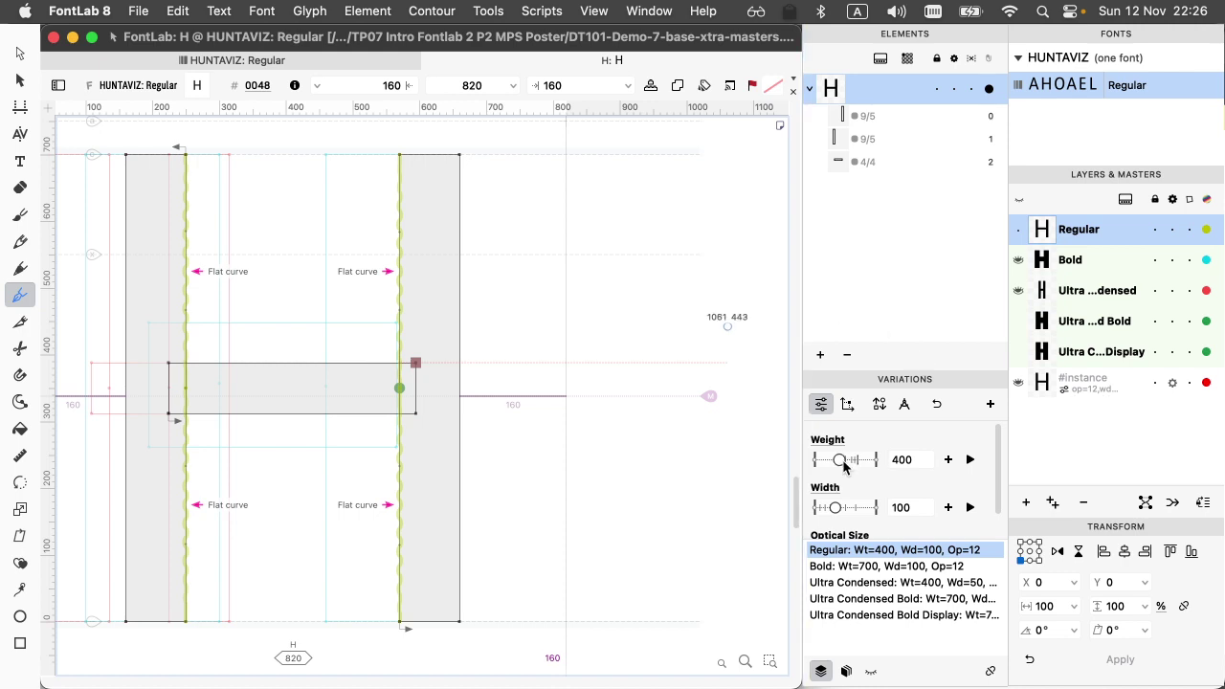
# - Preview the H of the #instance layer as filled text at a Weight of 711
pyautogui.click(1103, 383)
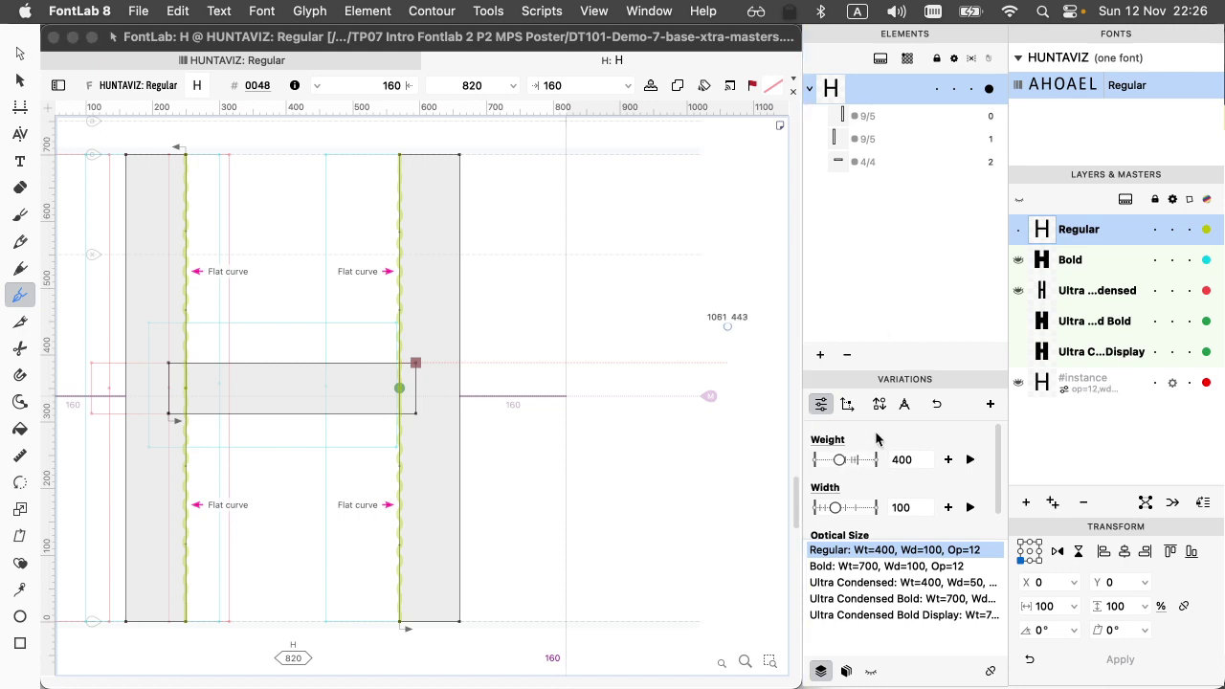
pyautogui.click(20, 161)
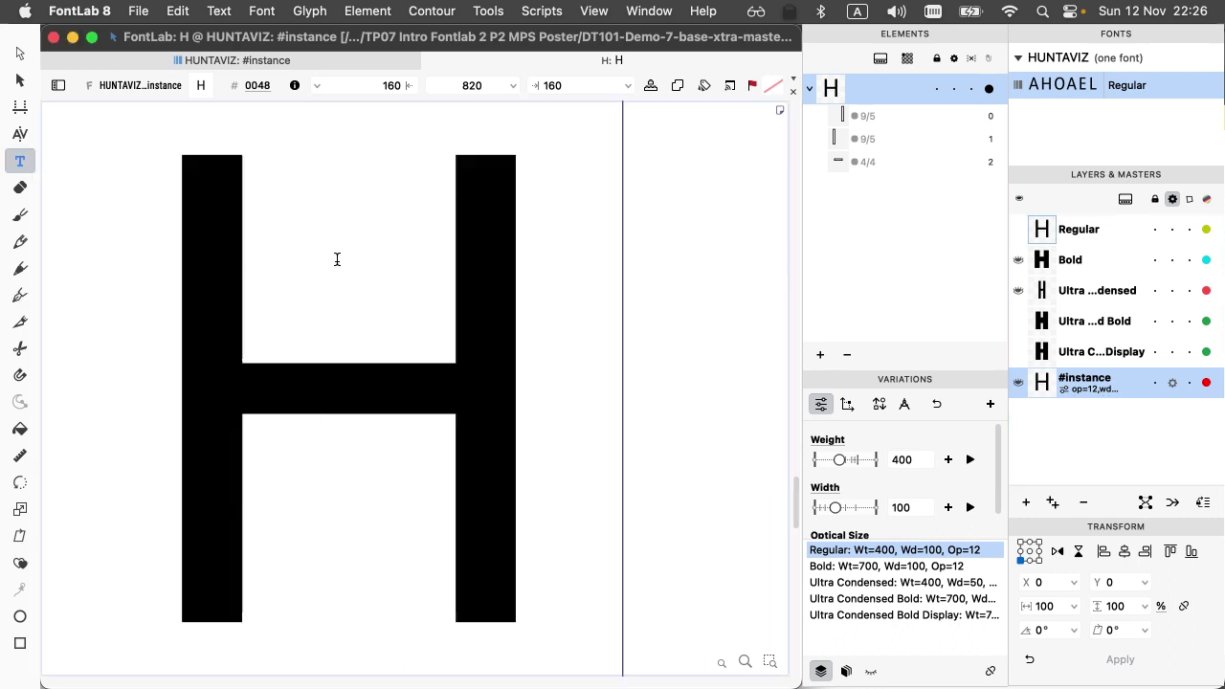
pyautogui.click(843, 460)
pyautogui.moveTo(843, 460); pyautogui.dragTo(858, 460)
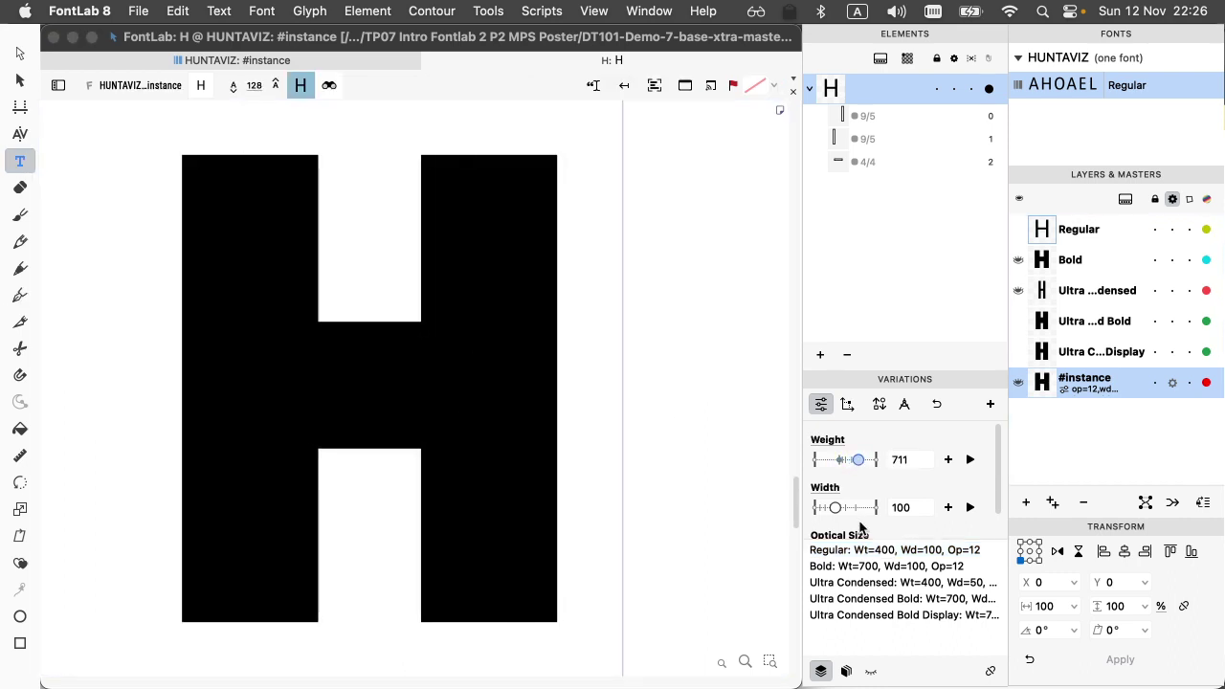
# - Make room for the Optical Size axis control and preview the instance at Width 72.7 and Optical Size 72
pyautogui.moveTo(901, 370); pyautogui.dragTo(897, 235)
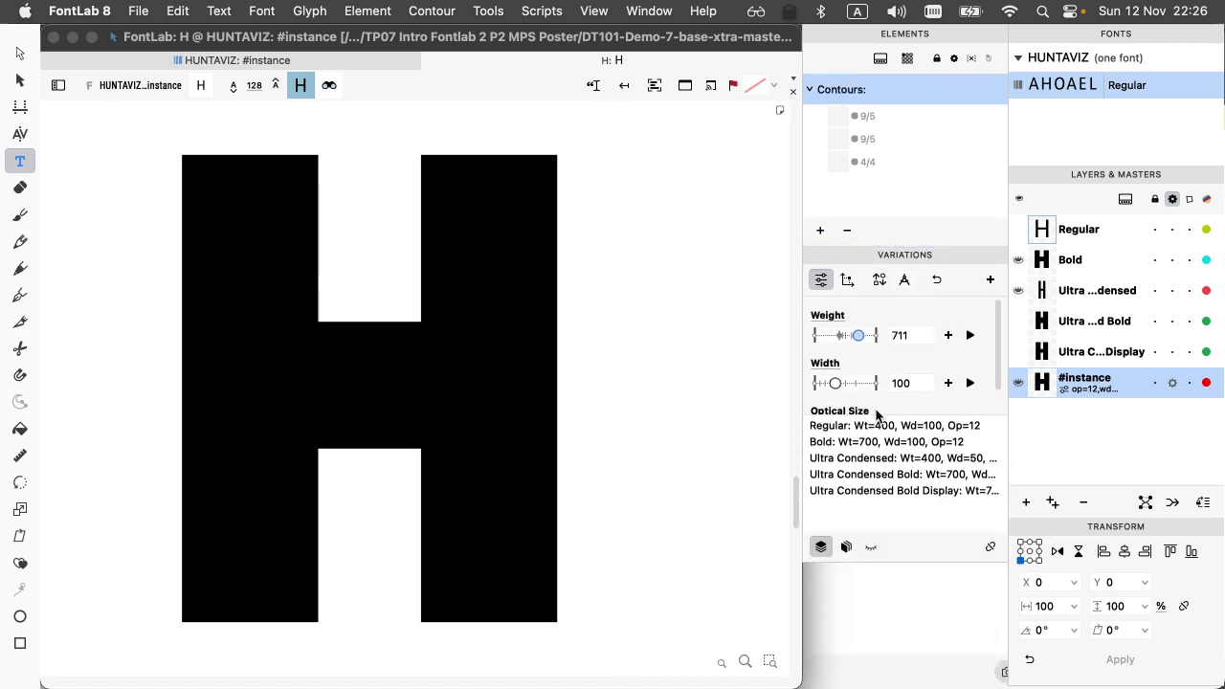
pyautogui.moveTo(877, 412); pyautogui.dragTo(876, 450)
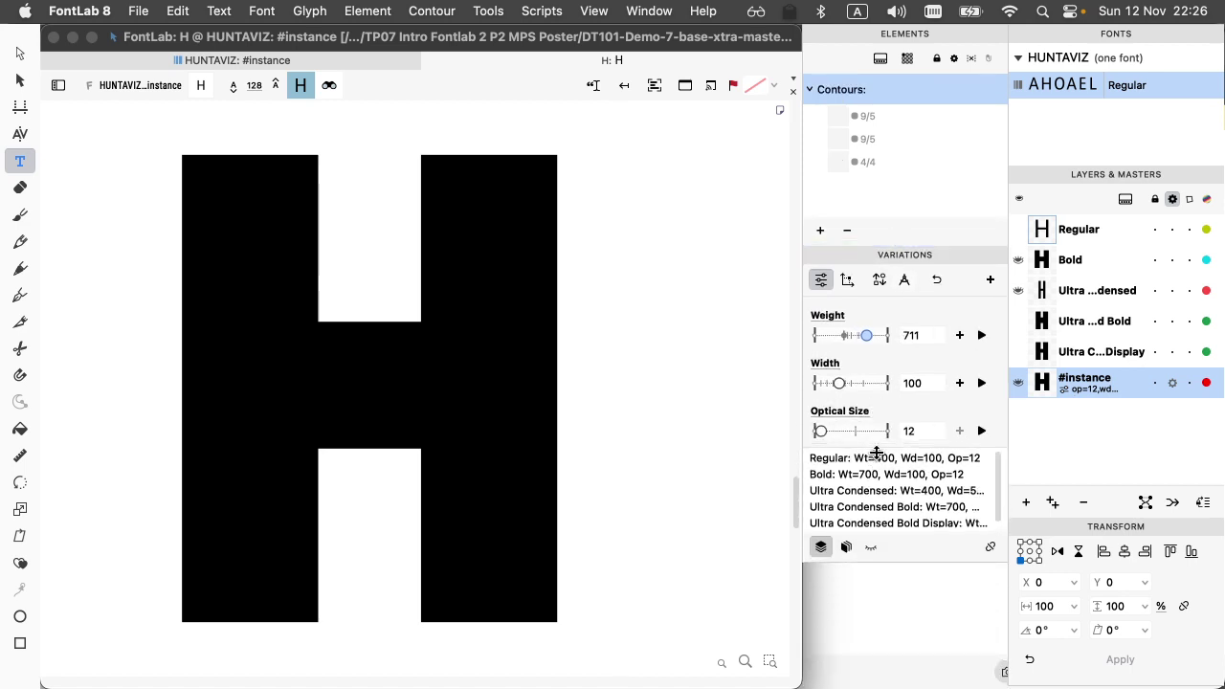
pyautogui.moveTo(875, 555); pyautogui.dragTo(871, 673)
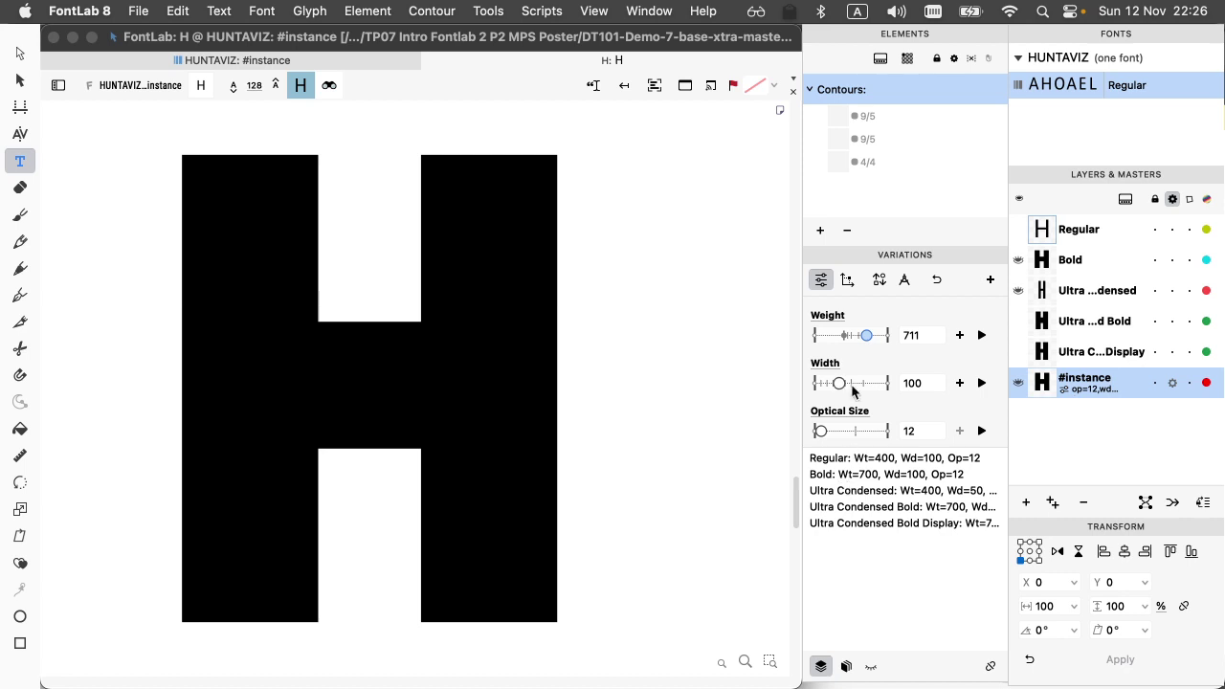
pyautogui.moveTo(842, 384)
pyautogui.mouseDown()
pyautogui.moveTo(866, 381)
pyautogui.moveTo(827, 385)
pyautogui.mouseUp()
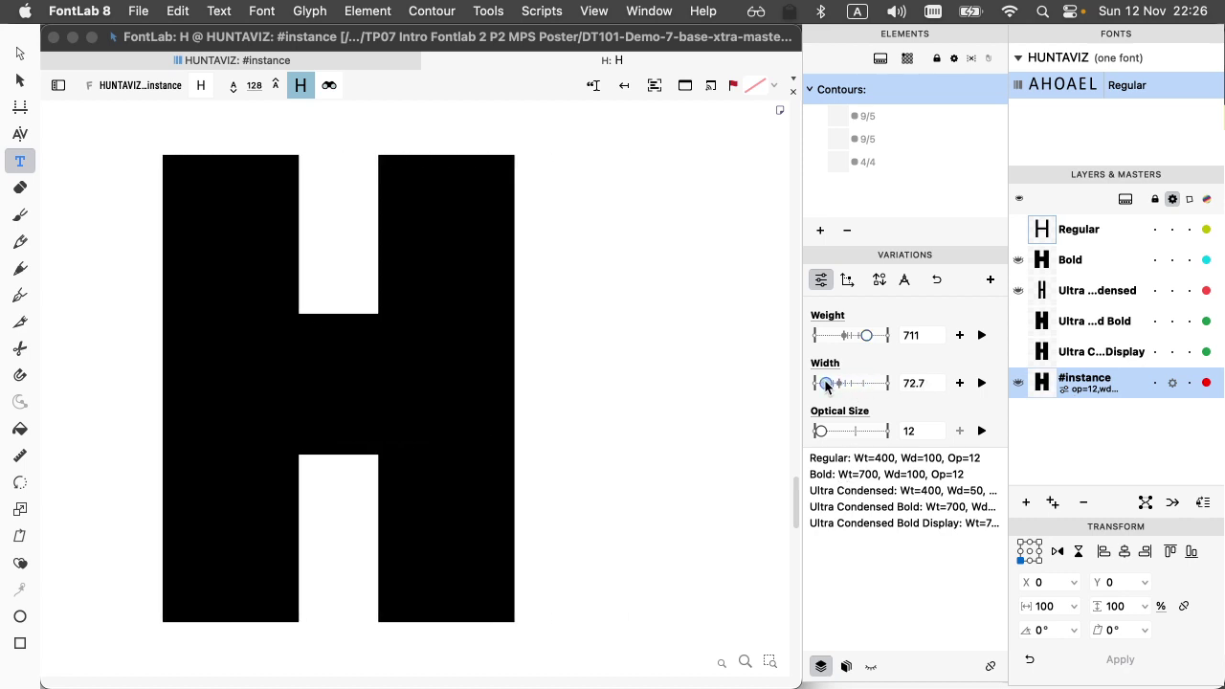
pyautogui.moveTo(820, 430); pyautogui.dragTo(857, 432)
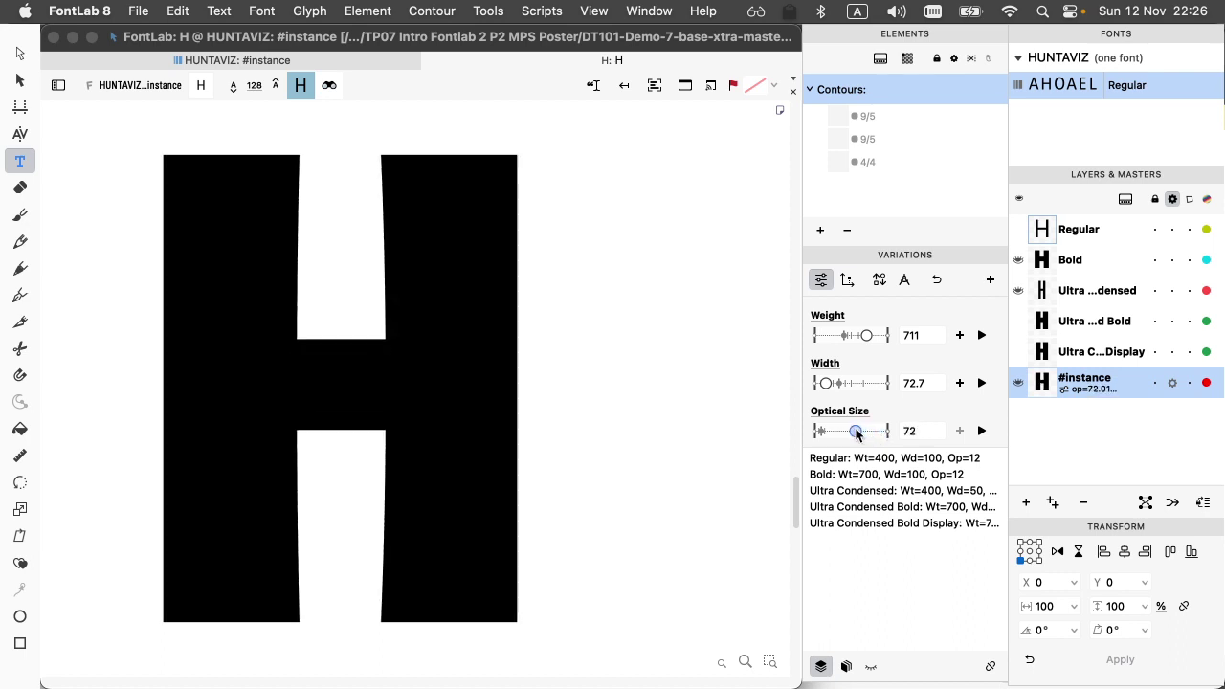
# - In the Ultra Condensed Bold Display master, move the middle node of the right stem's inner edge to X 343
pyautogui.click(1100, 352)
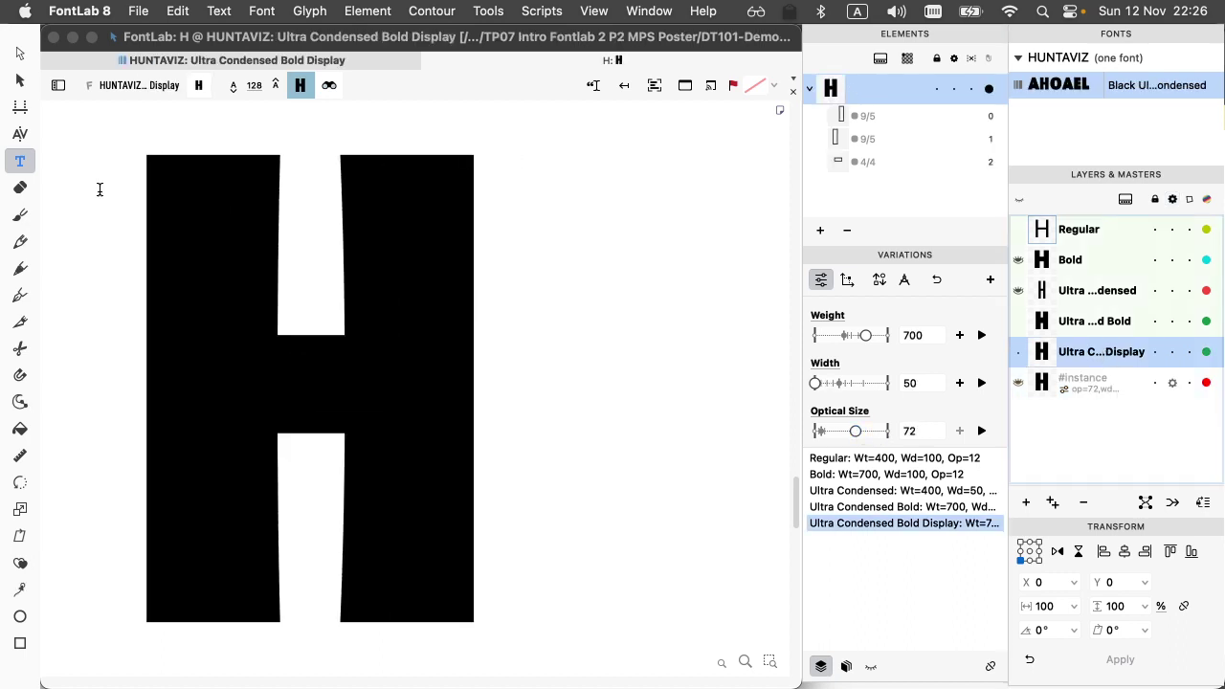
pyautogui.click(20, 54)
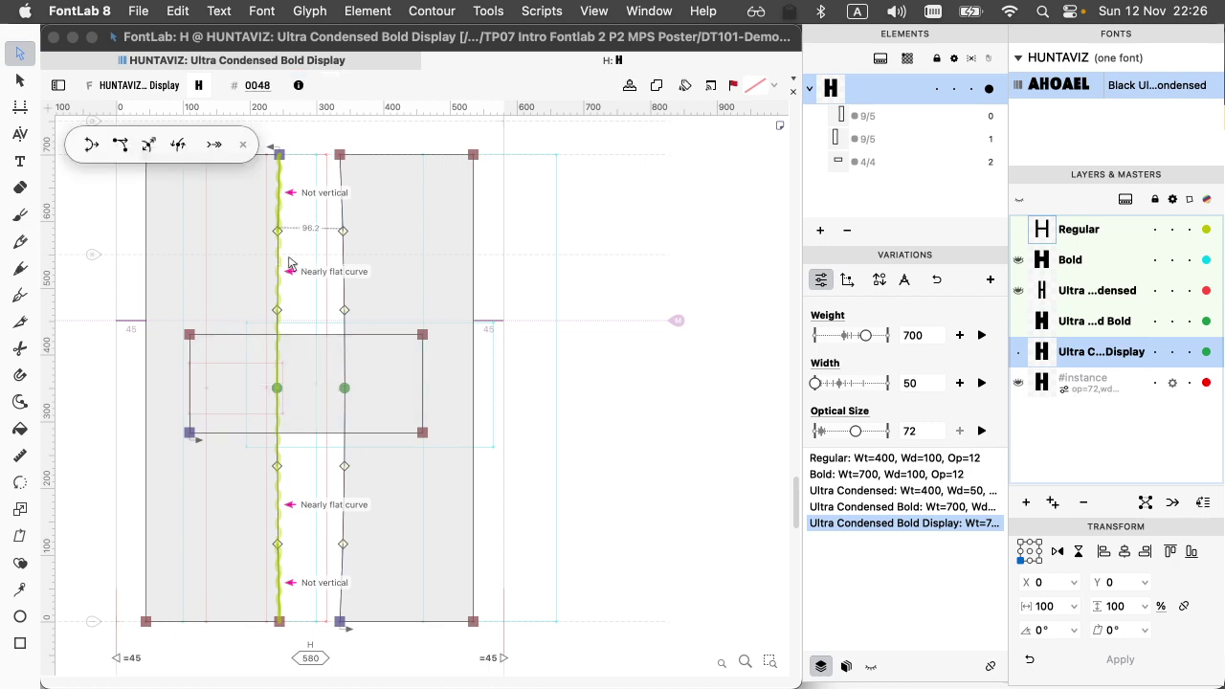
pyautogui.click(340, 156)
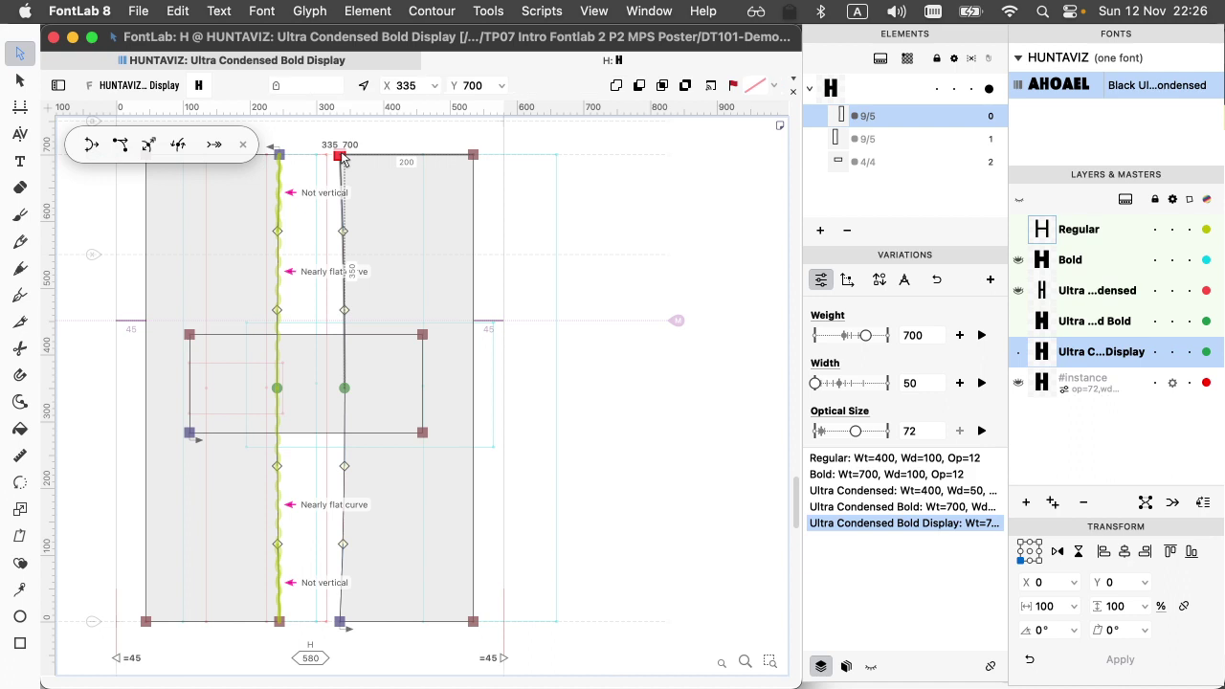
pyautogui.click(345, 388)
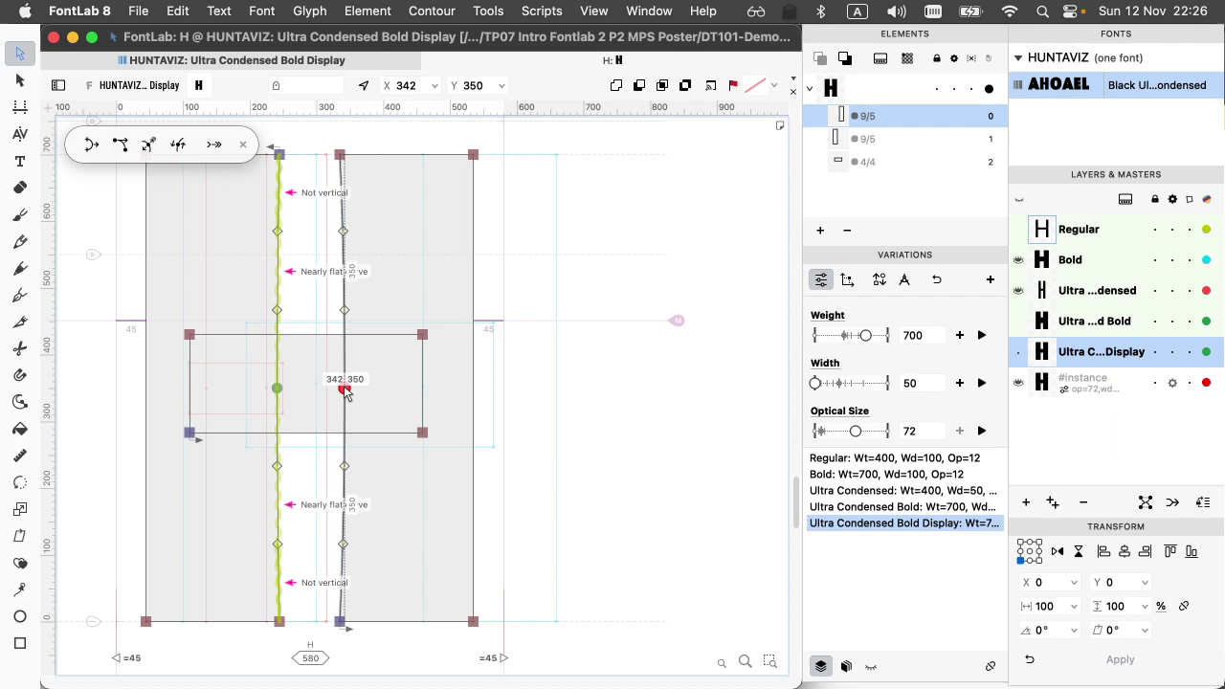
pyautogui.press('Right')
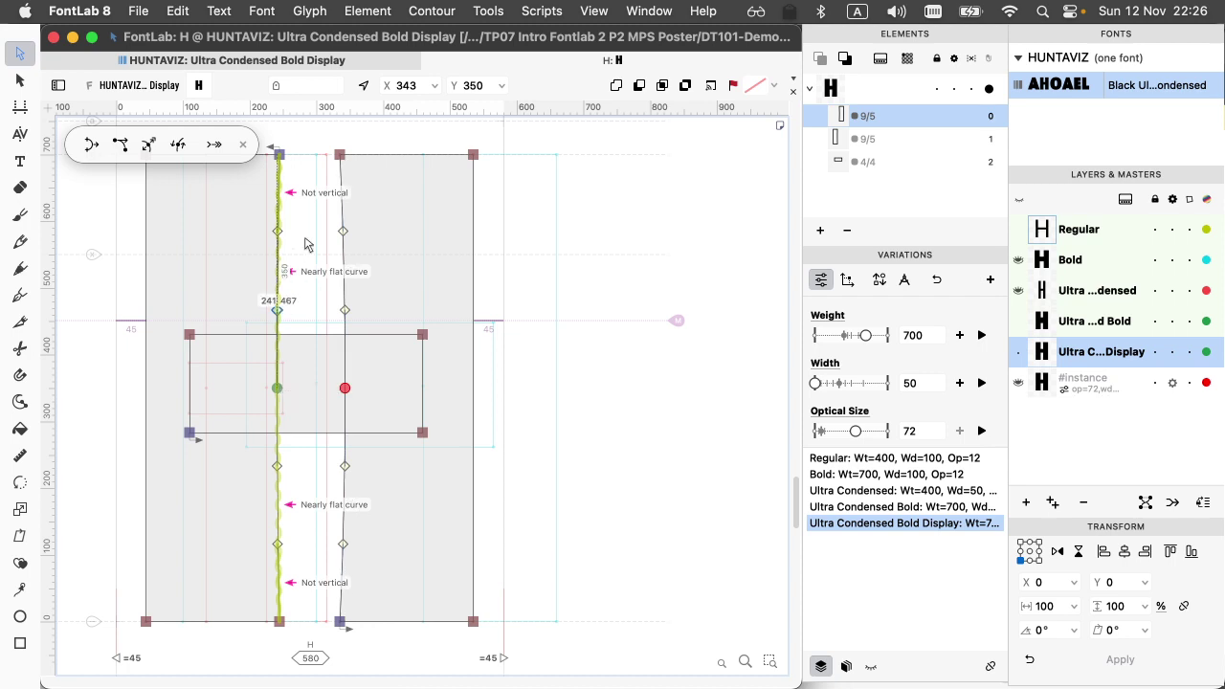
# - In the Ultra Condensed Bold Display master, move the middle node of the left stem's inner edge to X 237
pyautogui.click(278, 156)
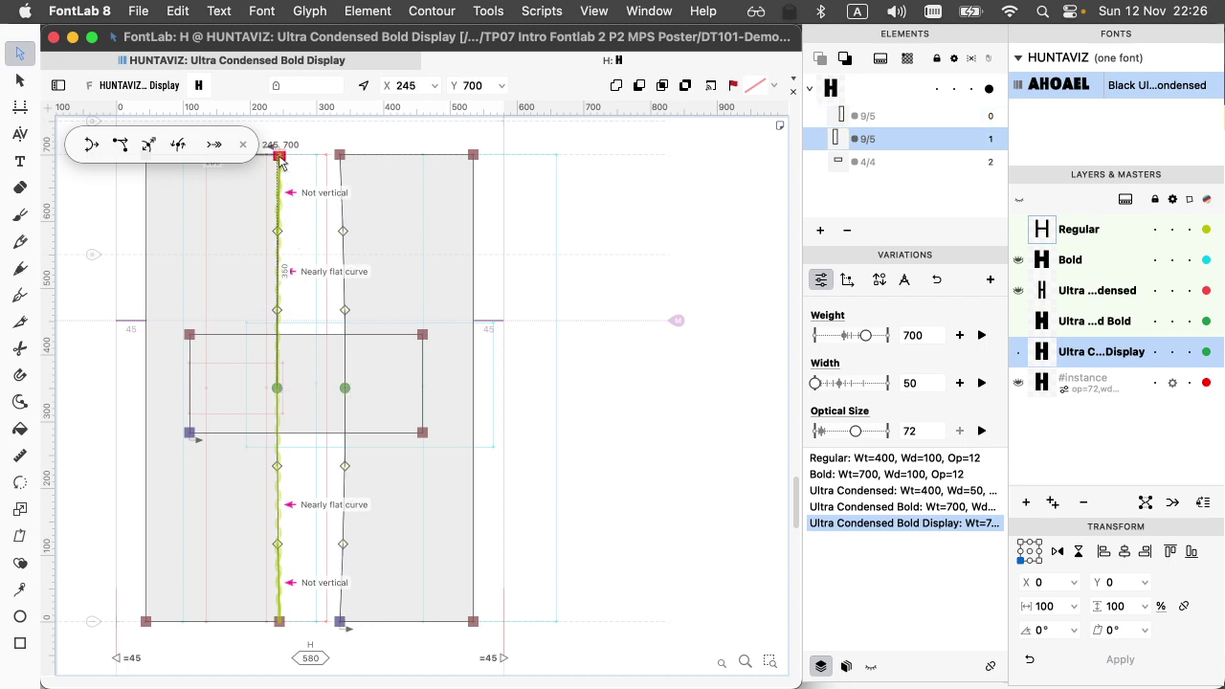
pyautogui.click(277, 387)
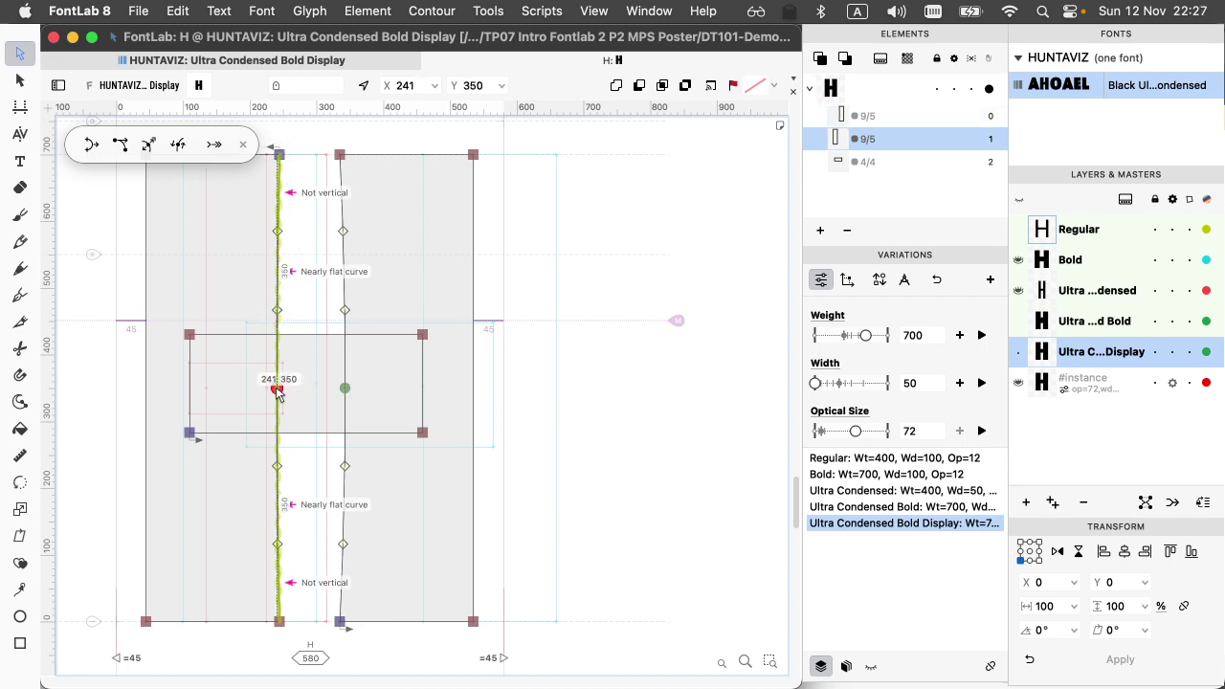
pyautogui.press('Left')
pyautogui.press('Left')
pyautogui.press('Left')
pyautogui.press('Left')
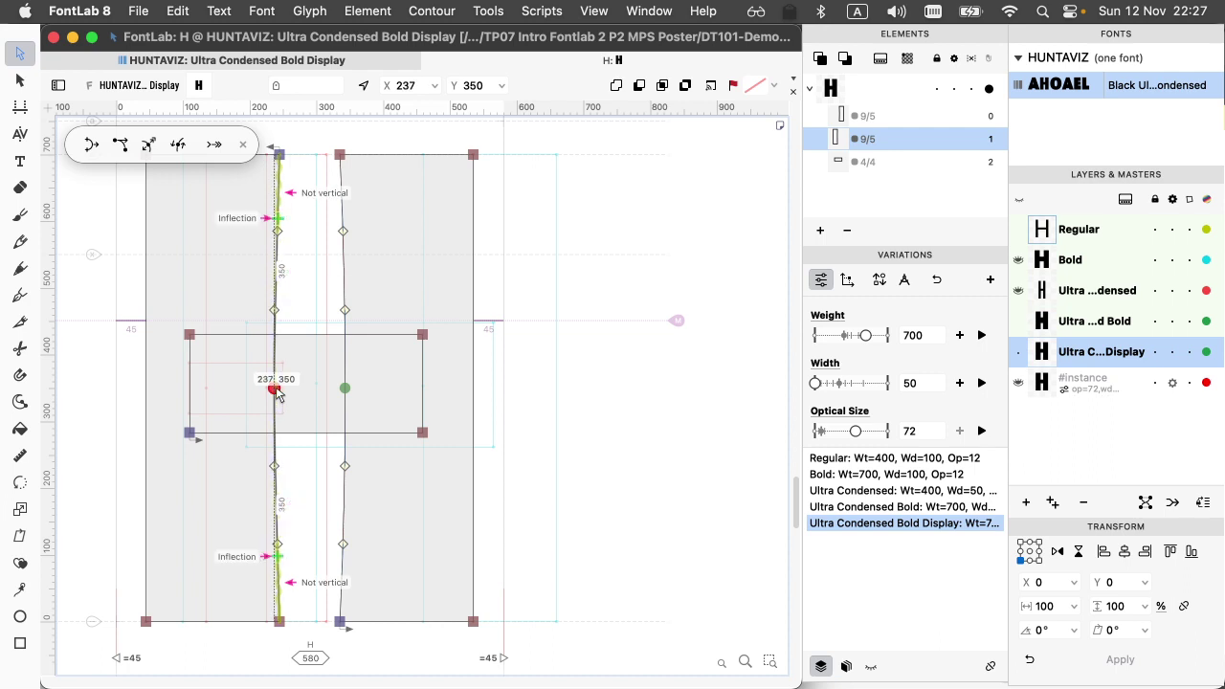
# - Move the uppermost and lowermost curve handles of the left stem's inner edge to X 239
pyautogui.click(277, 233)
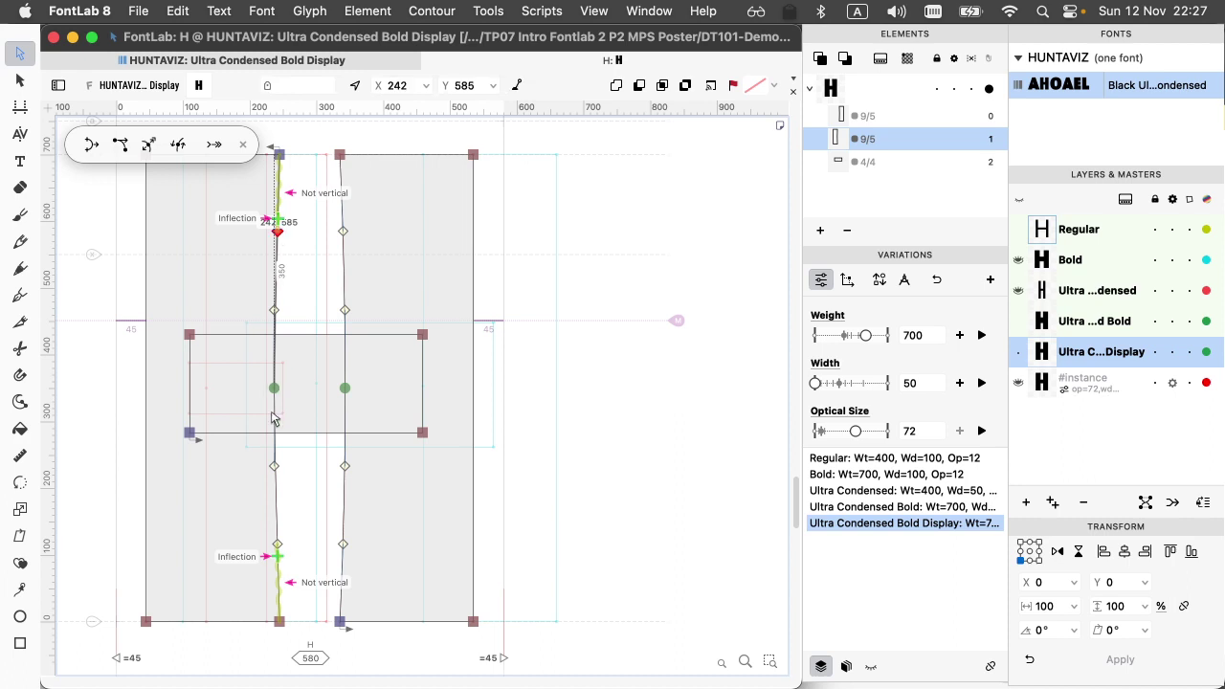
pyautogui.keyDown('shift'); pyautogui.click(277, 547); pyautogui.keyUp('shift')
pyautogui.press('Left')
pyautogui.press('Left')
pyautogui.press('Left')
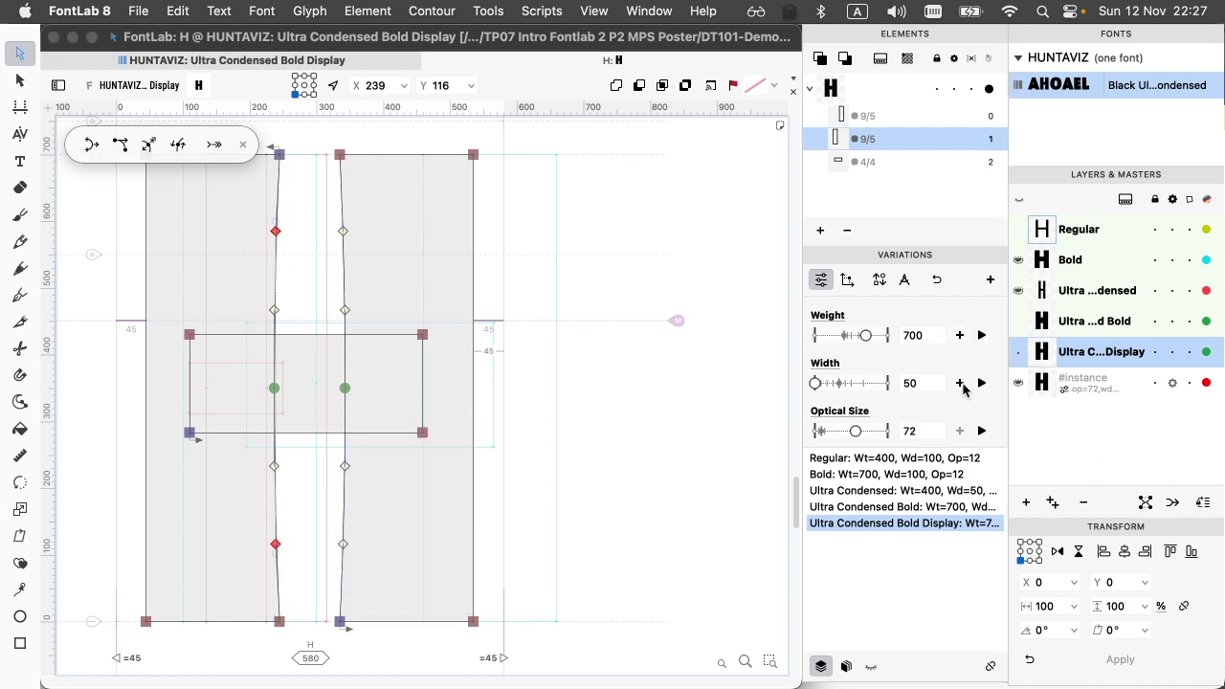
# - Preview the H of the #instance layer at Weight 507, Width 104.3 and Optical Size 26.9
pyautogui.click(1071, 383)
pyautogui.moveTo(865, 338); pyautogui.dragTo(855, 340)
pyautogui.moveTo(815, 383); pyautogui.dragTo(841, 384)
pyautogui.moveTo(854, 433); pyautogui.dragTo(828, 433)
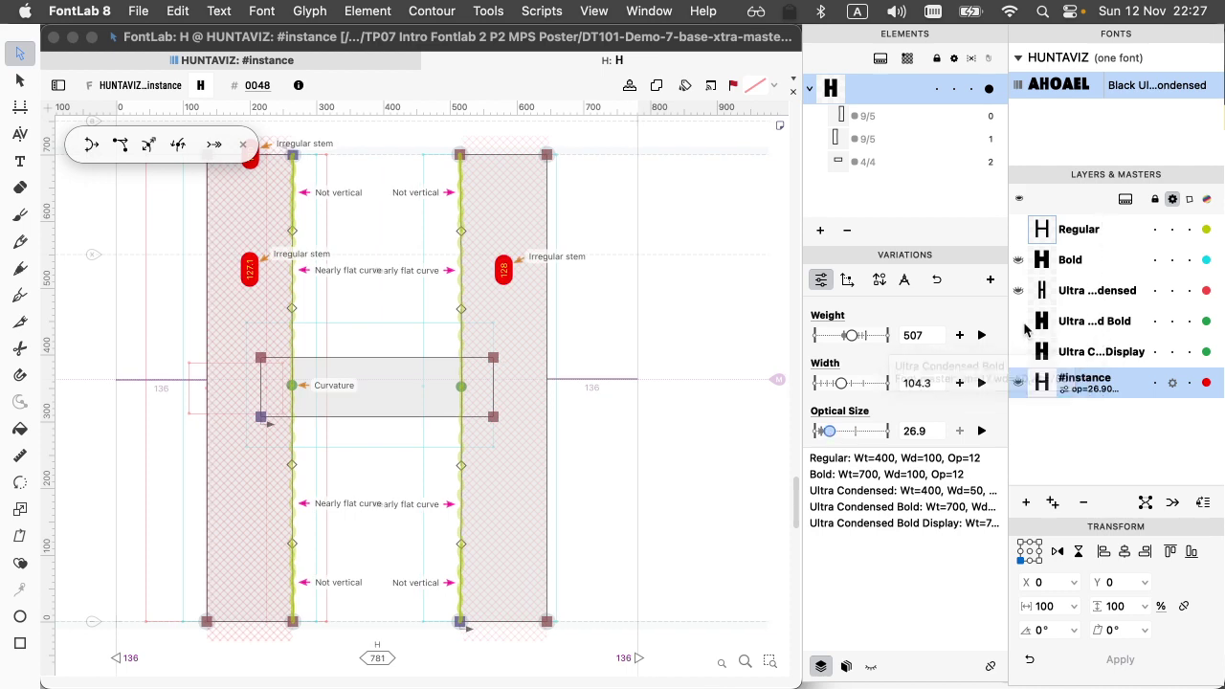
# - Try to export the font as Variable TT to the Desktop folder, and switch to Finder
pyautogui.press('super+e')
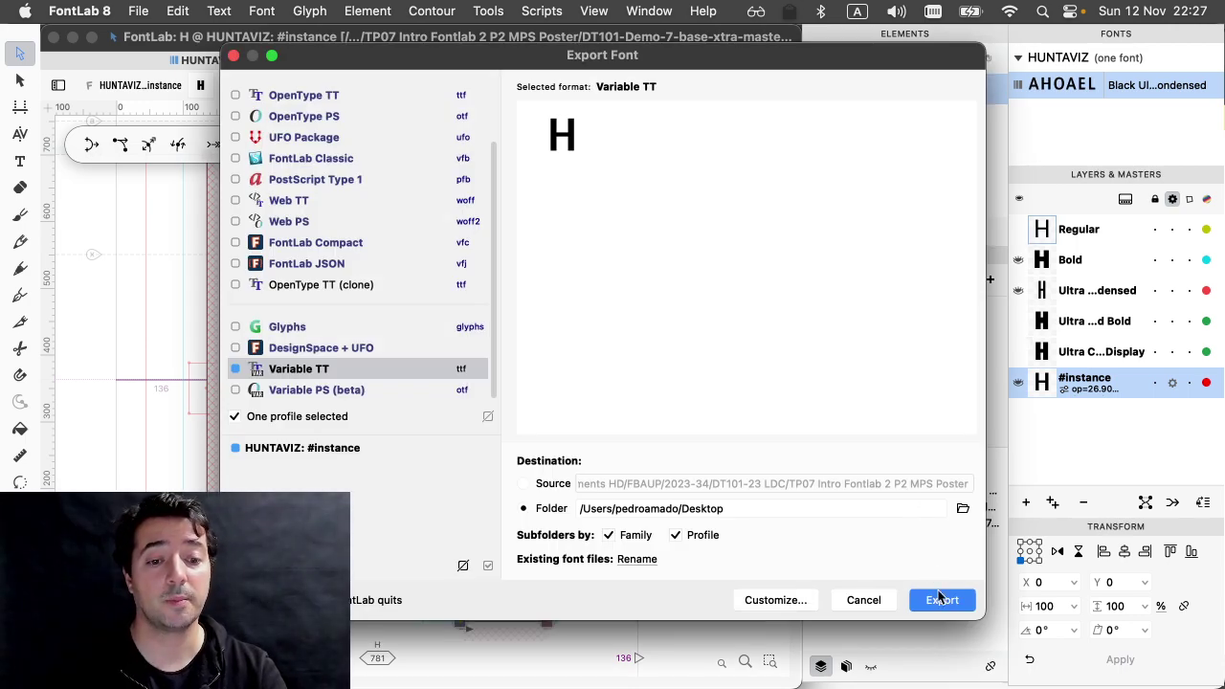
pyautogui.click(941, 600)
pyautogui.press('super+Tab')
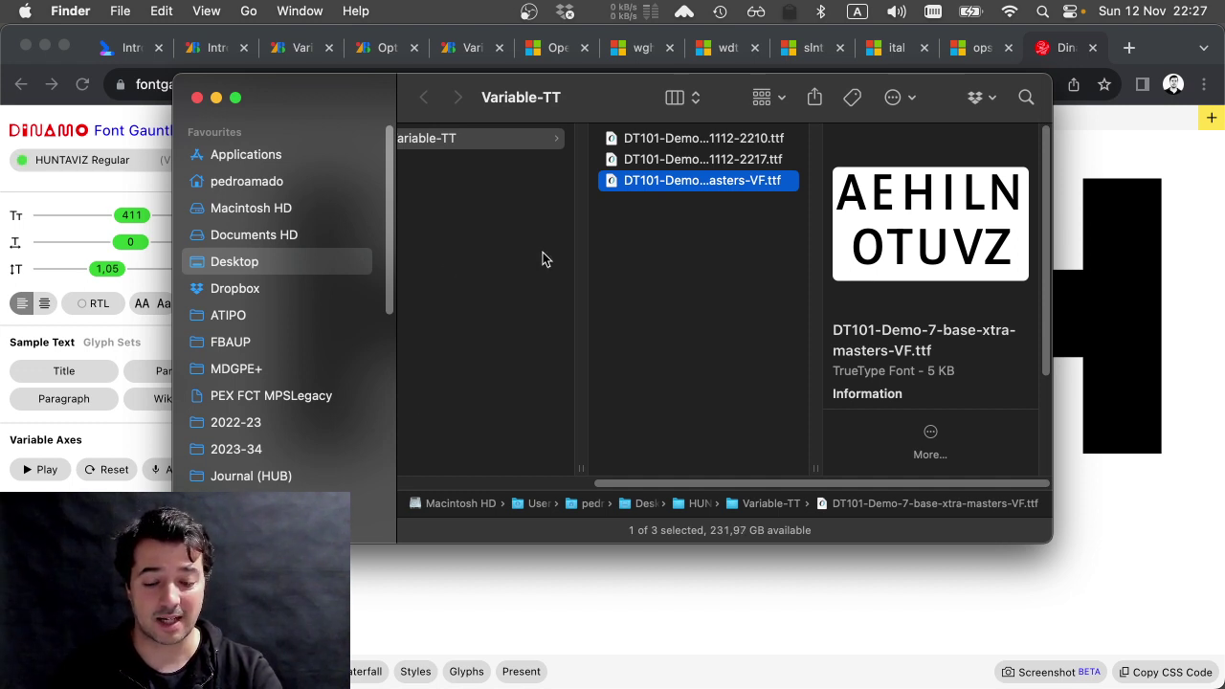
pyautogui.press('super+space')
pyautogui.write('font')
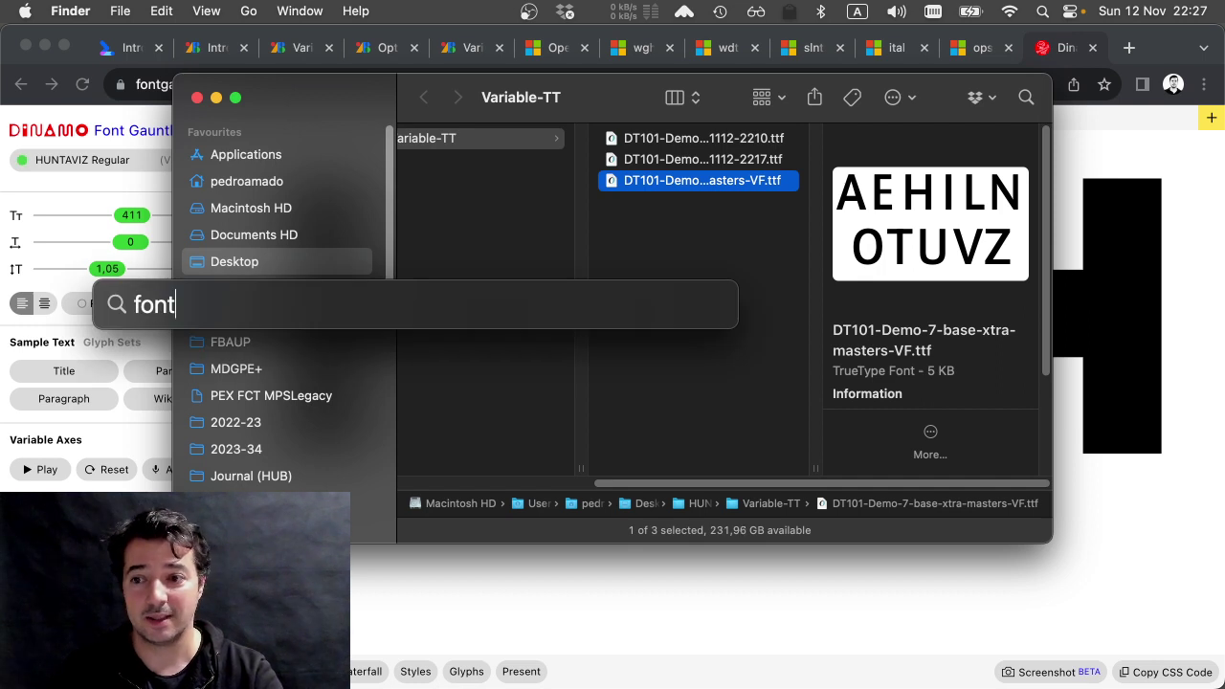
pyautogui.press('Escape')
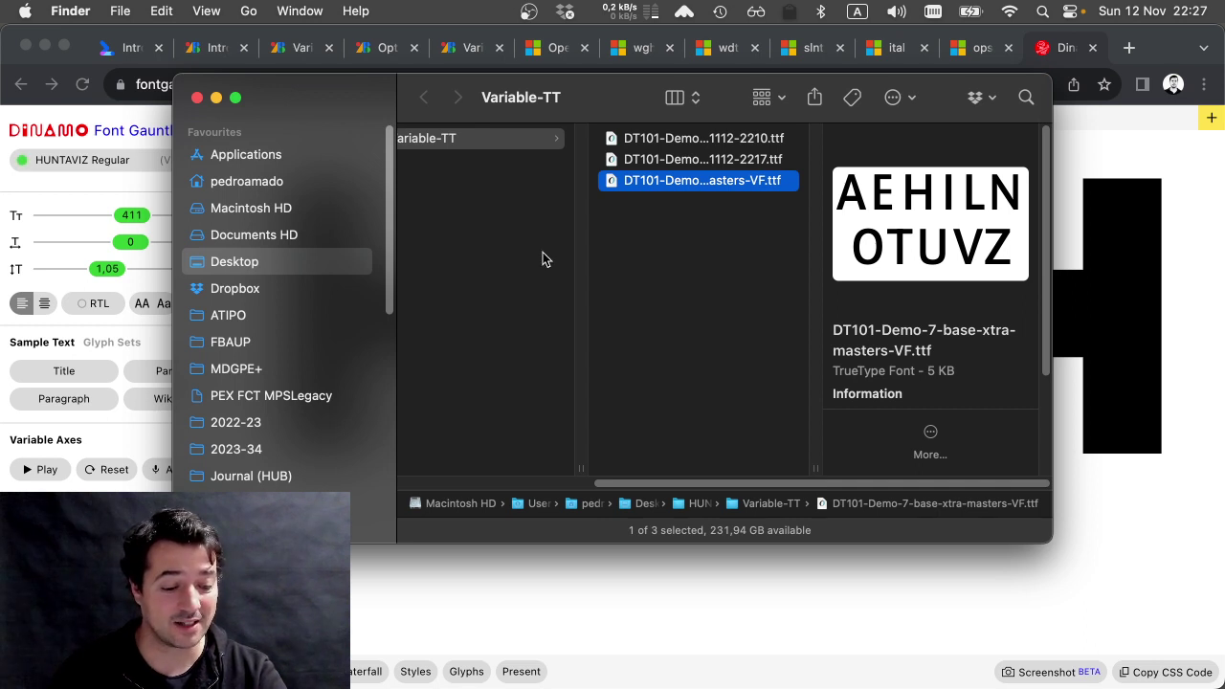
# - Relaunch FontLab 8 without sending the crash reports, opening and keeping the autosaved font
pyautogui.press('super+space')
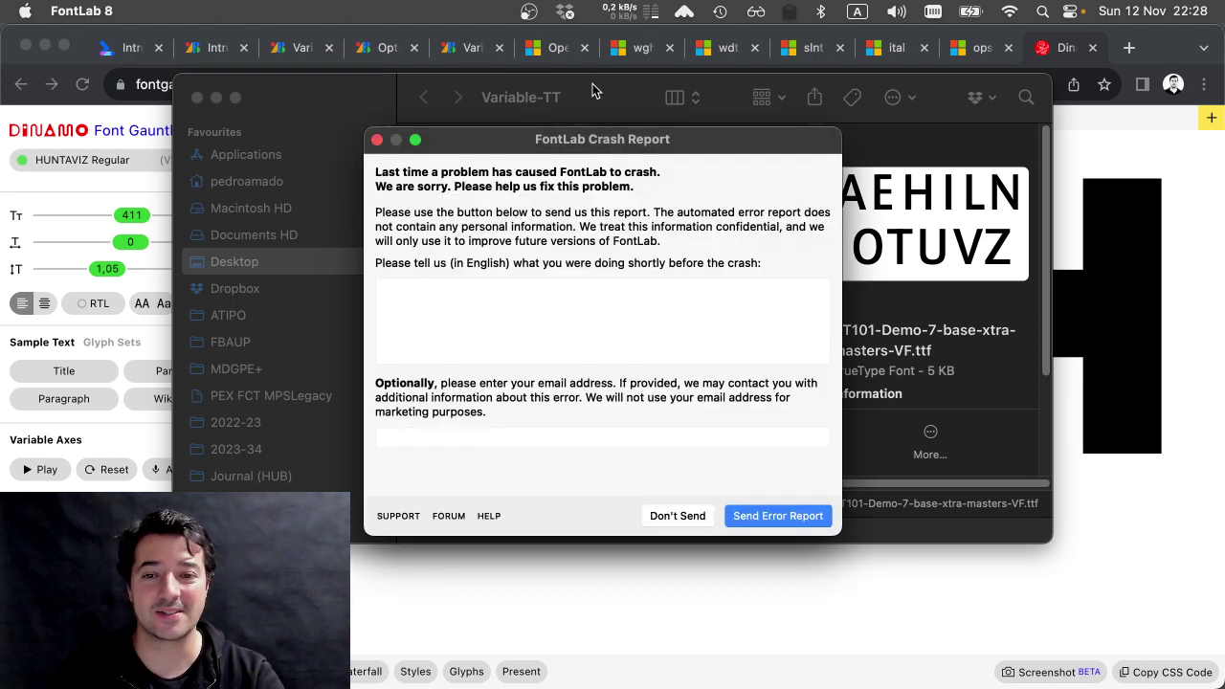
pyautogui.click(679, 515)
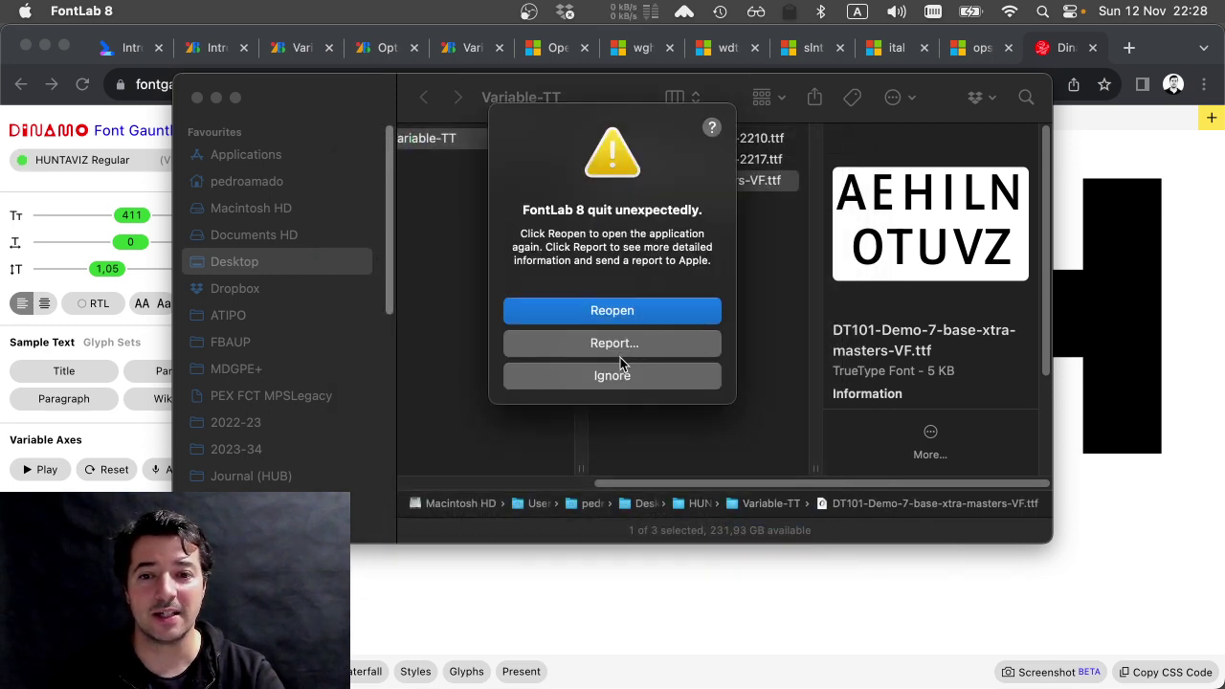
pyautogui.click(627, 375)
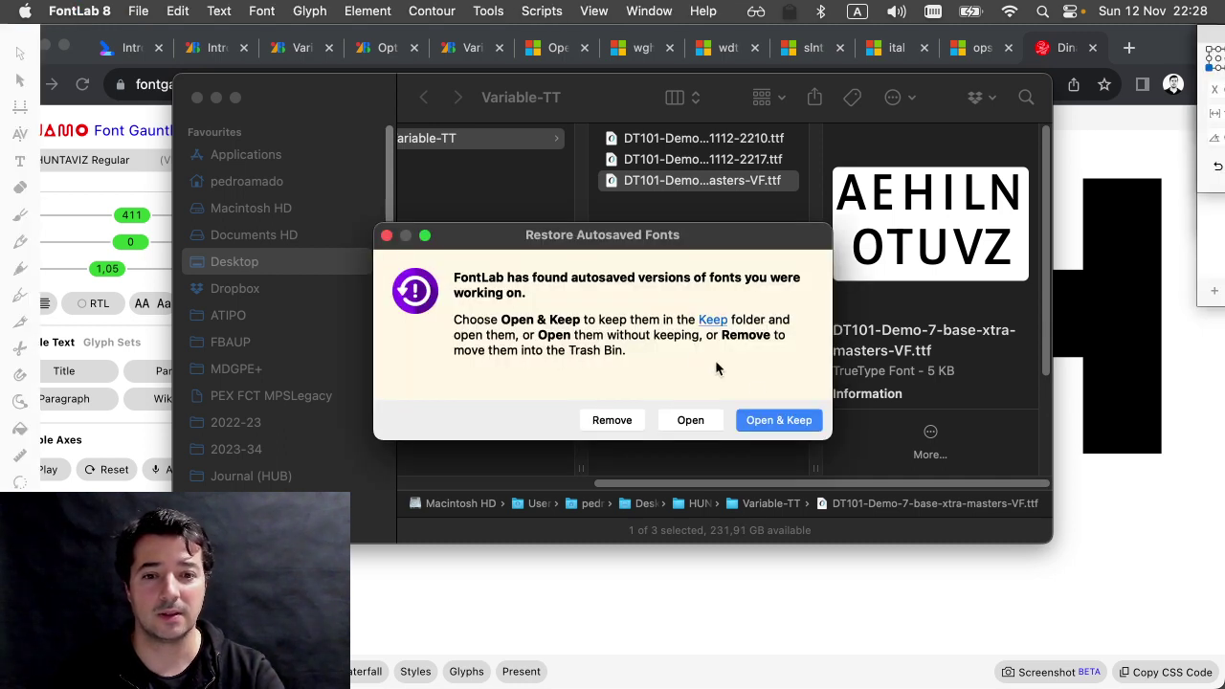
pyautogui.click(763, 425)
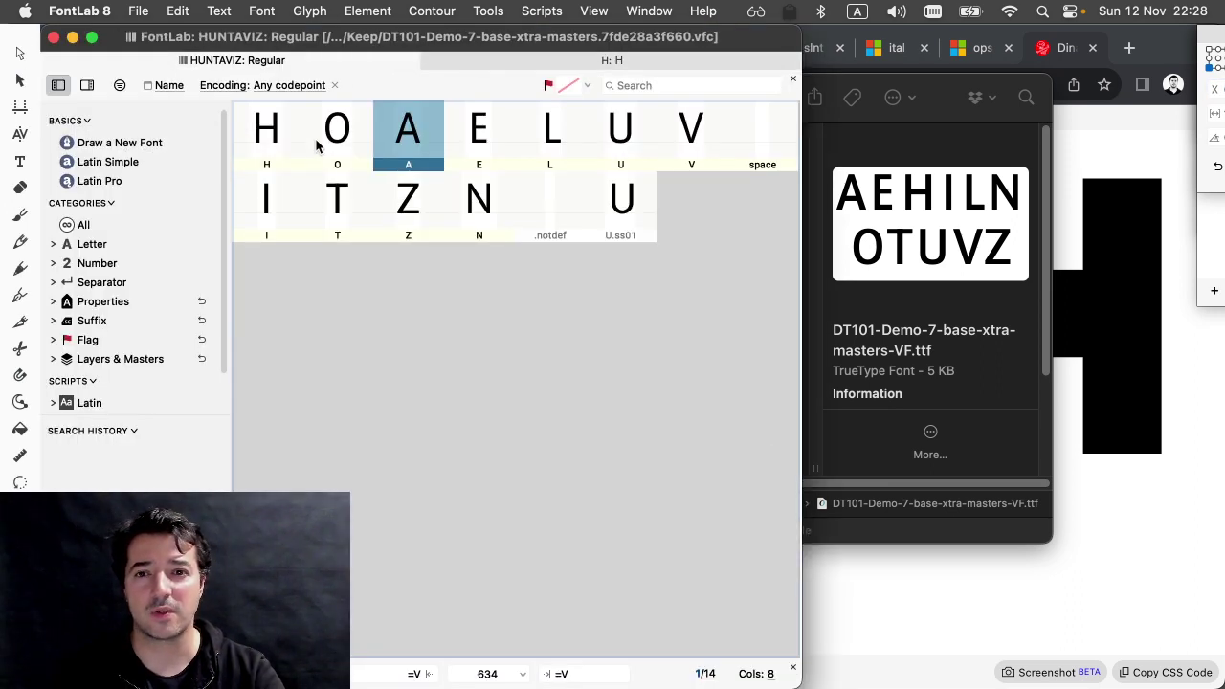
# - Open the H for editing and apply the OBS Tutorials workspace with a wider glyph window
pyautogui.click(275, 115)
pyautogui.doubleClick(274, 115)
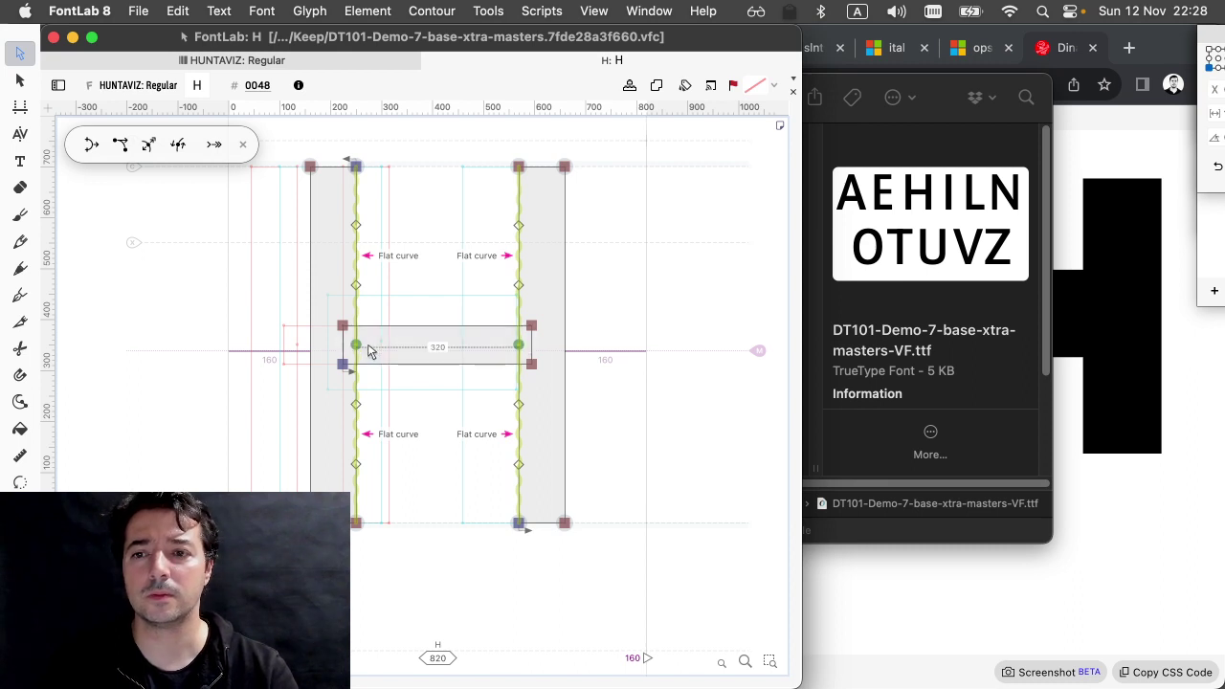
pyautogui.click(651, 12)
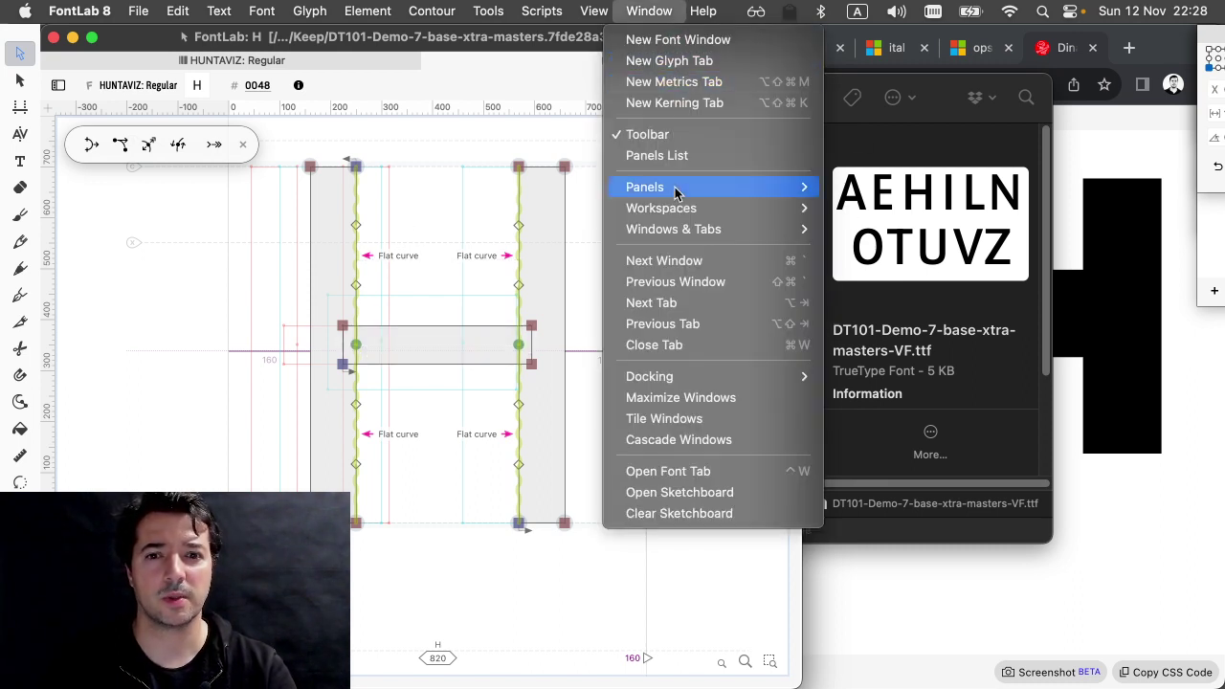
pyautogui.moveTo(738, 211)
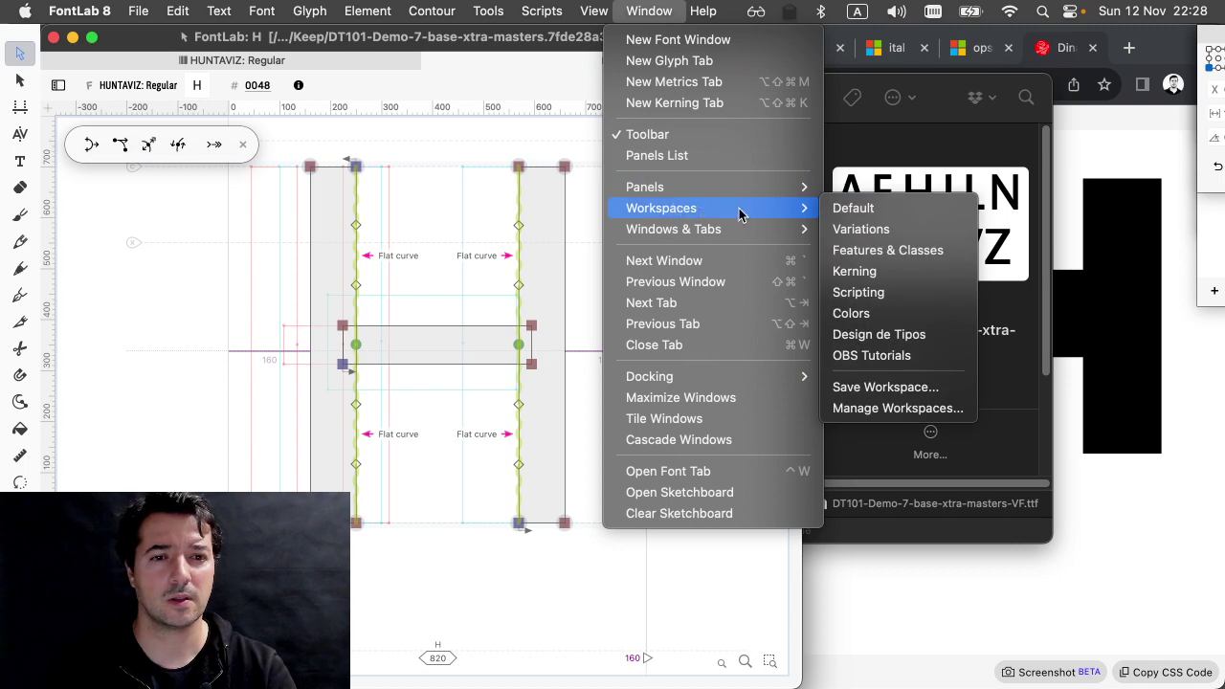
pyautogui.click(875, 355)
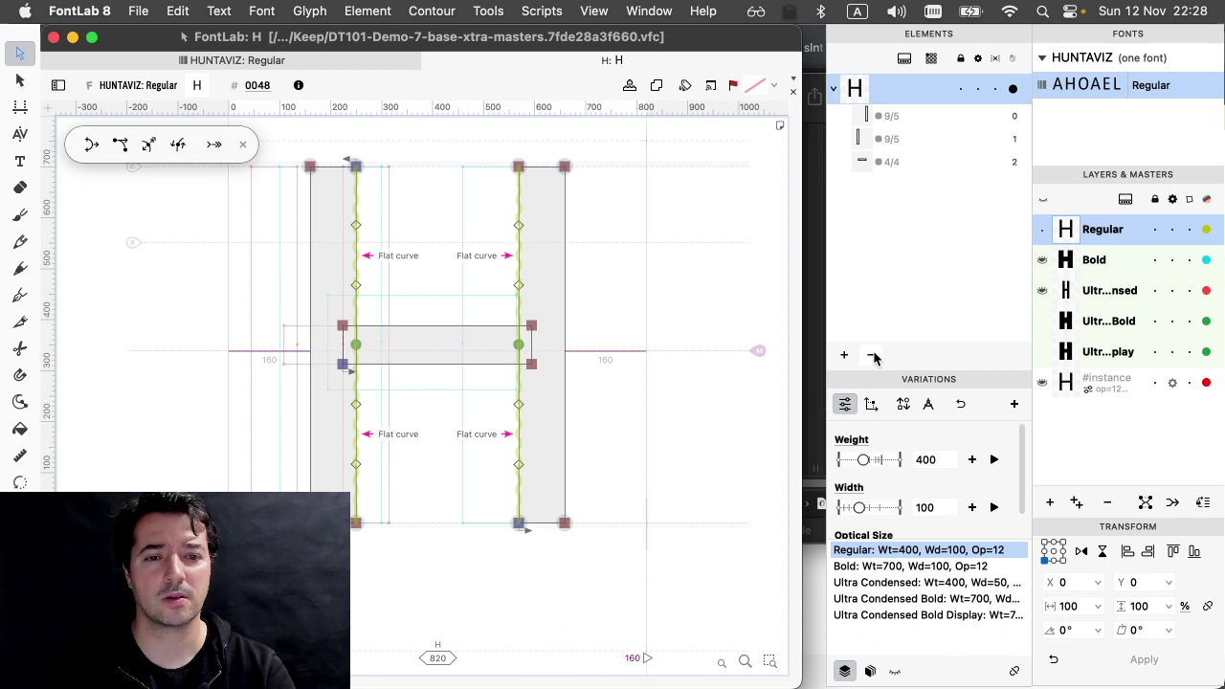
pyautogui.moveTo(794, 30); pyautogui.dragTo(947, 26)
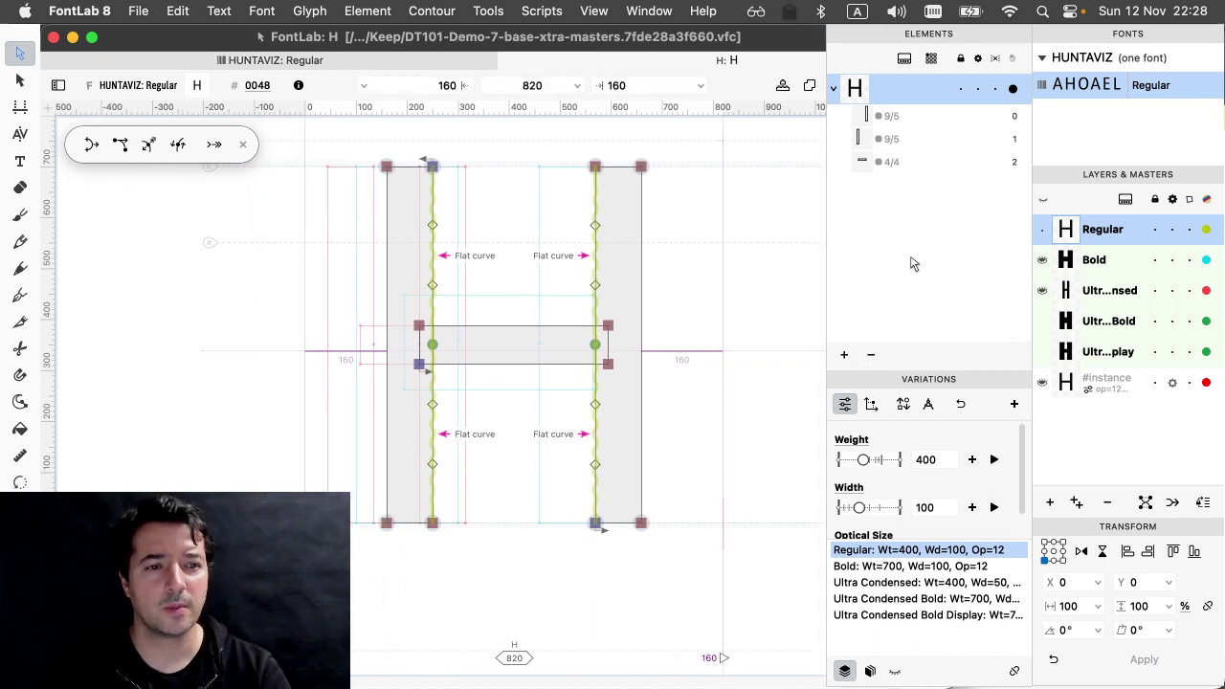
# - Check the middle node of the left stem's inner edge in the Ultra Condensed Bold Display master and save the font
pyautogui.click(1108, 355)
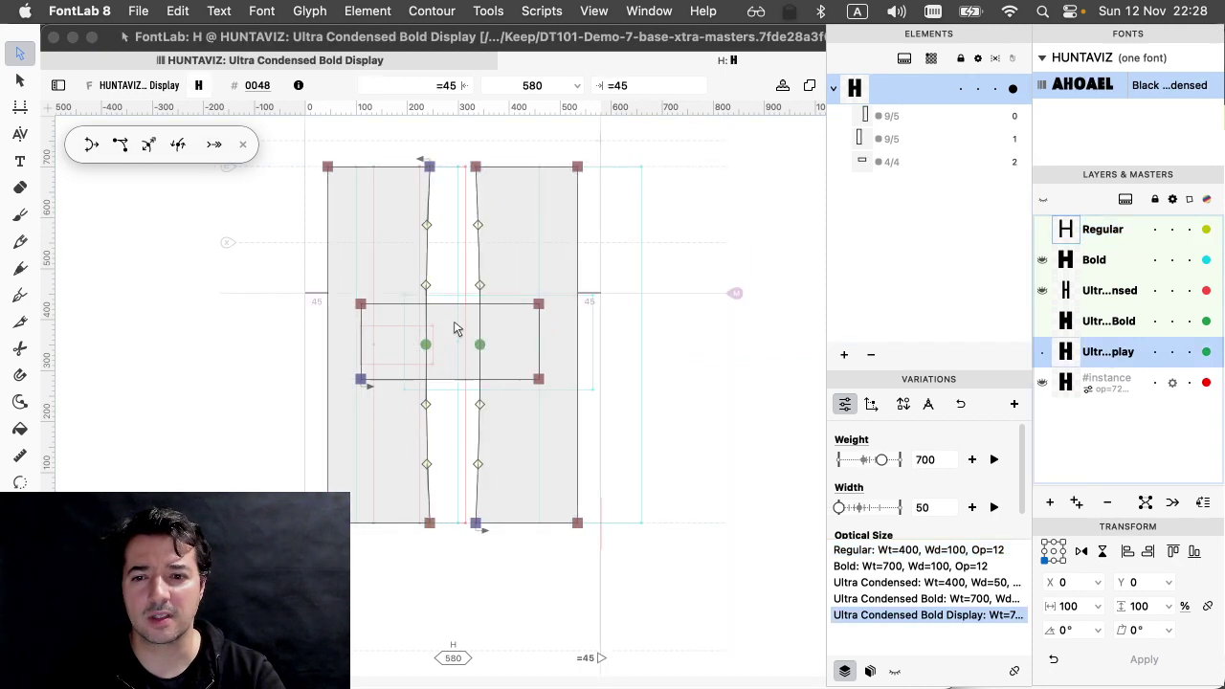
pyautogui.click(425, 346)
pyautogui.click(426, 345)
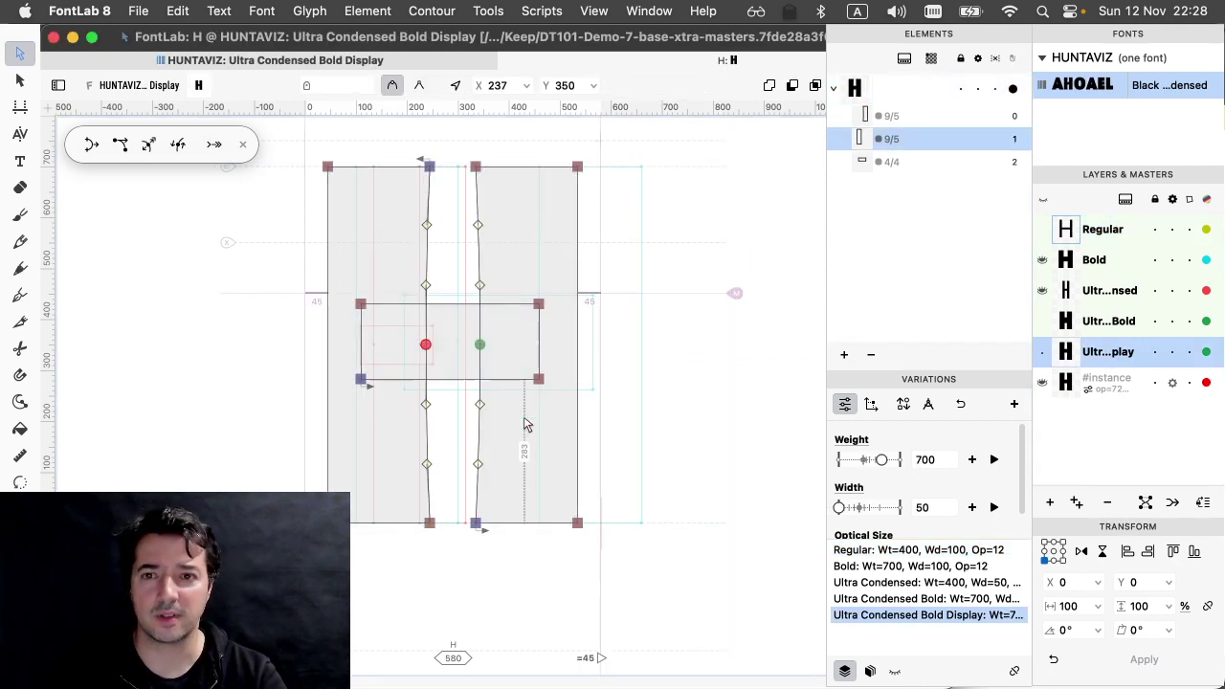
pyautogui.press('super+s')
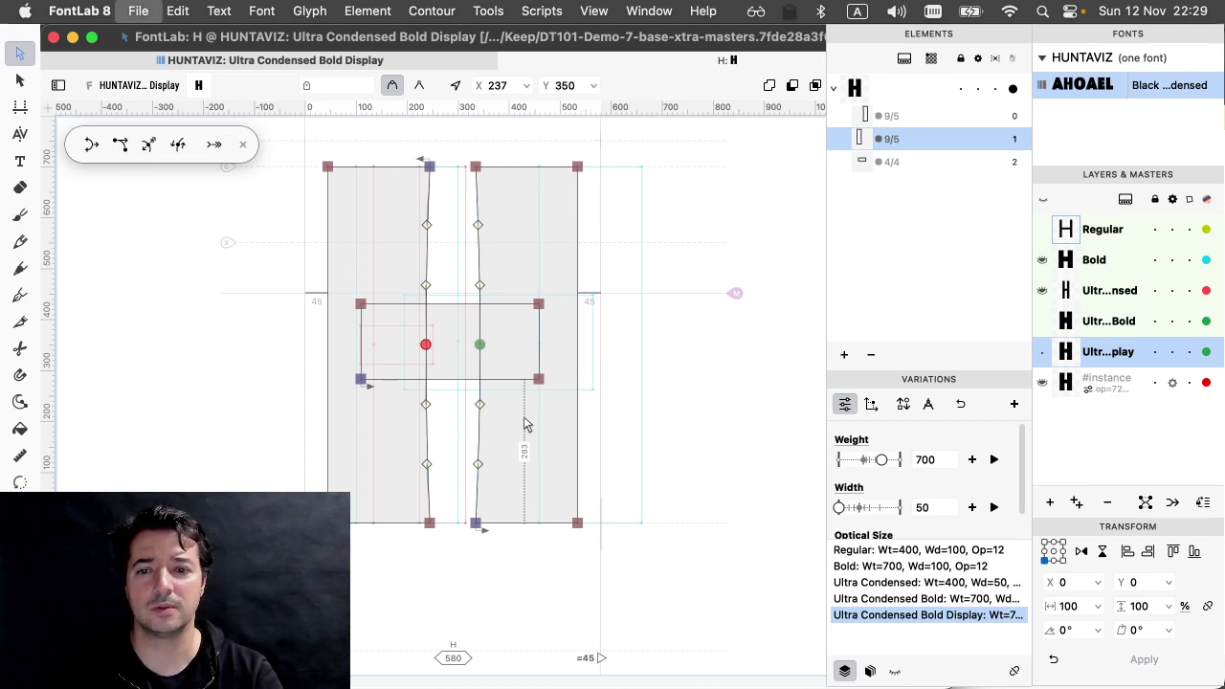